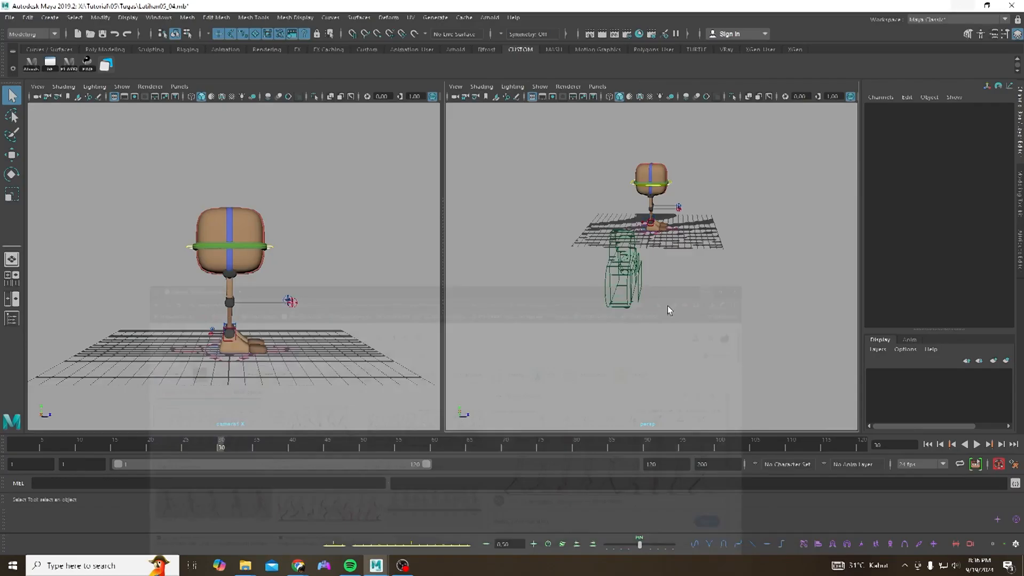
Start an image plane import for the camera1 view and copy the folder path X:\Tutorial\05\Tugas from File Explorer.
left_click(626, 274)
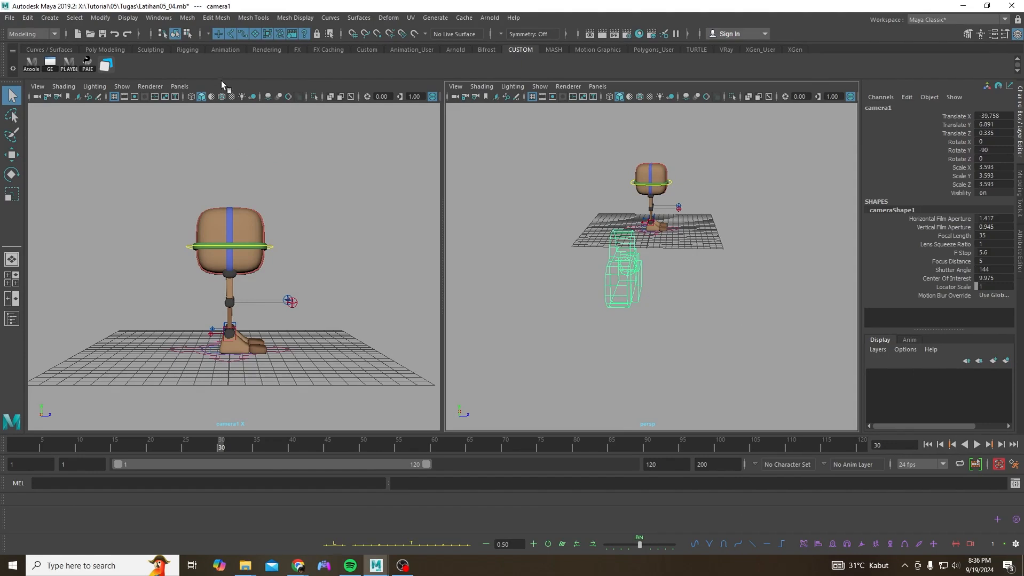
left_click(31, 64)
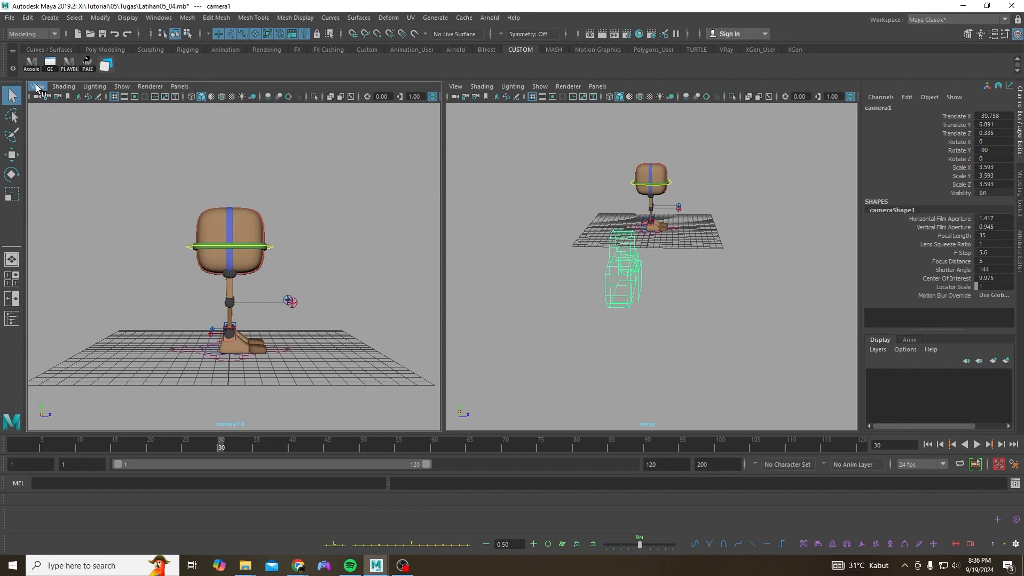
left_click(38, 87)
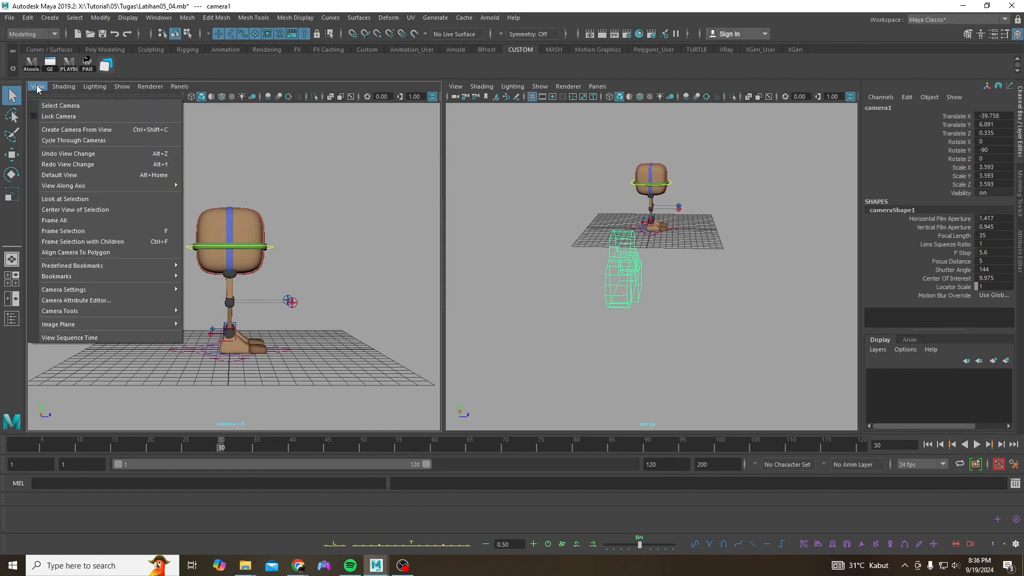
mouse_move(107, 324)
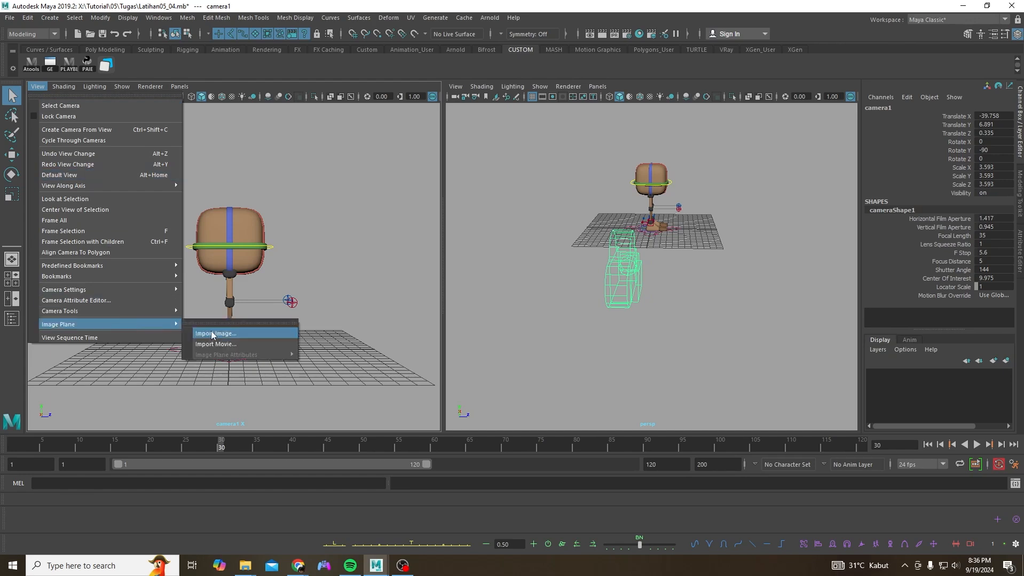
left_click(214, 332)
left_click(245, 566)
left_click(349, 518)
left_click(603, 121)
key("ctrl+c")
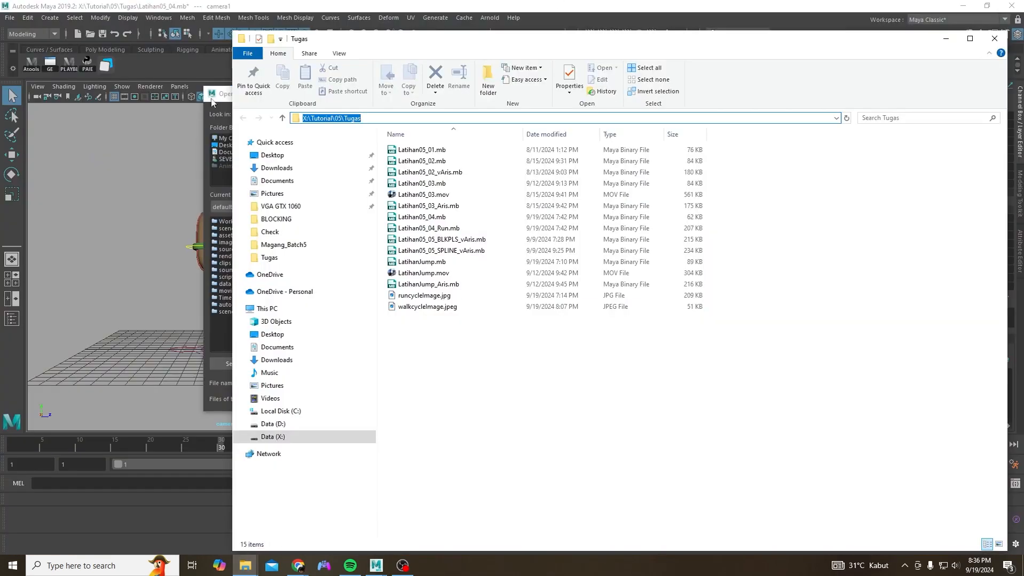
Import walkcycleImage.jpeg from the copied X:\Tutorial\05\Tugas folder as camera1's image plane.
left_click(210, 98)
left_click(447, 112)
triple_click(447, 112)
key("ctrl+v")
key("Return")
left_click(335, 153)
left_click(731, 383)
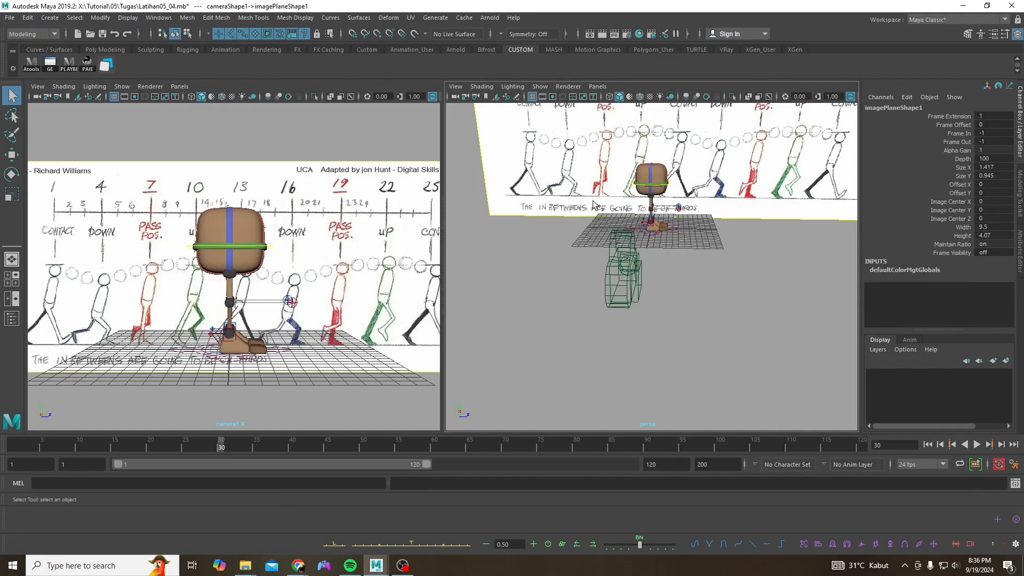
Scale down the walk cycle image plane, raise it above the character and fit both in the camera view with 2D pan/zoom.
left_click(747, 256)
left_click(757, 173)
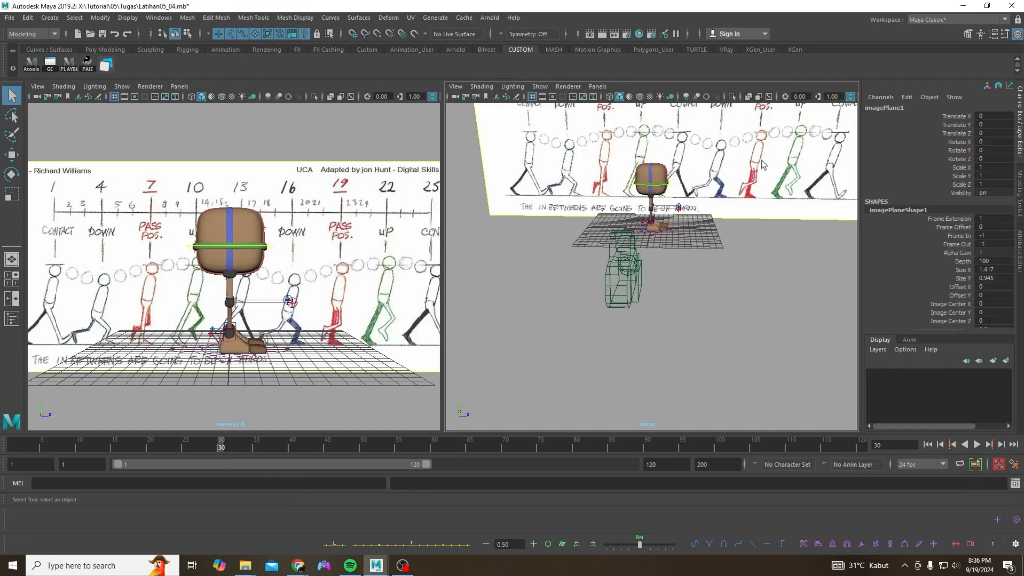
left_click(954, 295)
left_click(960, 271)
left_click_drag(959, 275, 959, 277)
mouse_move(790, 269)
middle_mouse_down()
mouse_move(779, 268)
mouse_move(790, 273)
middle_mouse_up()
left_click(950, 294)
middle_click_drag(308, 293, 298, 332)
right_click_drag(297, 332, 288, 330)
left_click(699, 327)
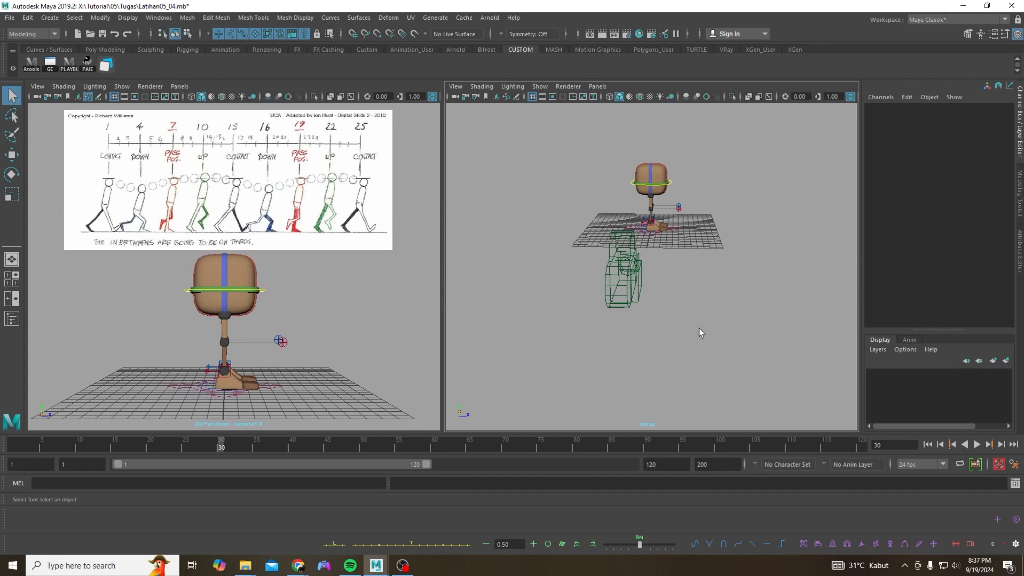
Create a selection set named Body from both foot IK controls, both knee controls and the COG control.
right_click_drag(607, 254, 678, 224, "alt")
middle_click_drag(675, 214, 683, 363, "alt")
left_click(633, 232)
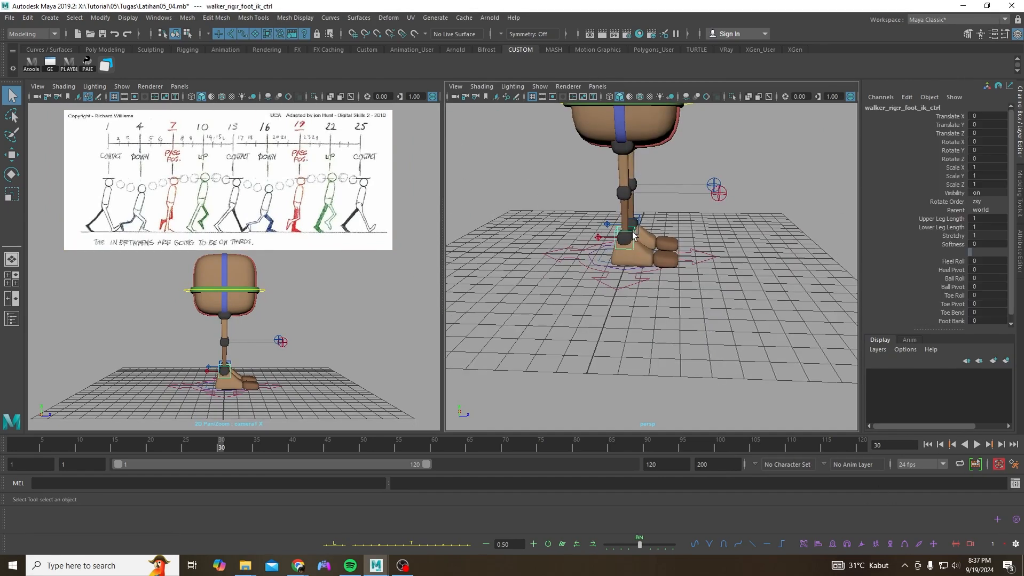
left_click(638, 218, "shift")
left_click(717, 193, "shift")
left_click(714, 183, "shift")
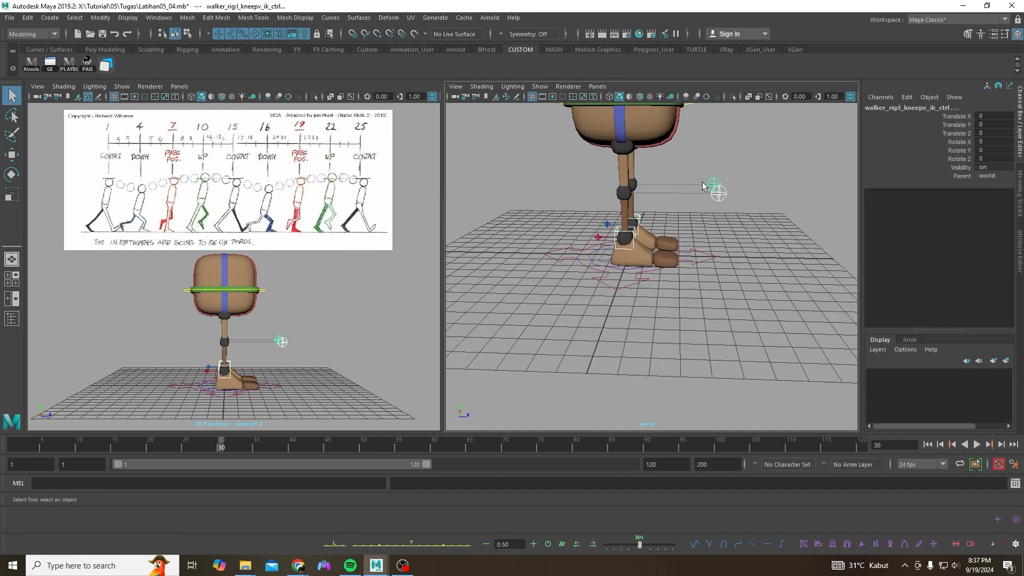
middle_click_drag(691, 182, 688, 229, "alt")
left_click(689, 155)
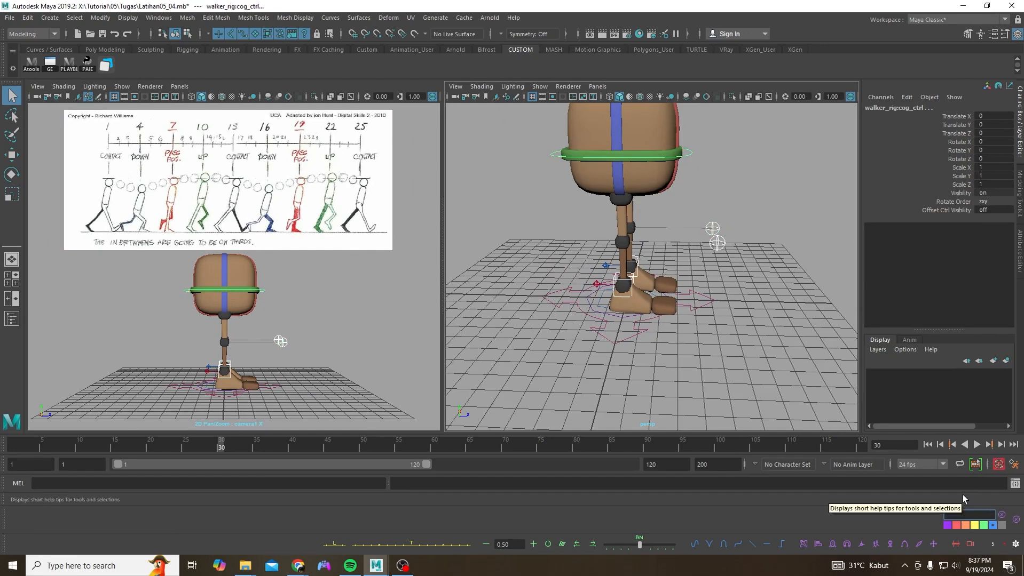
type("Body")
key("Return")
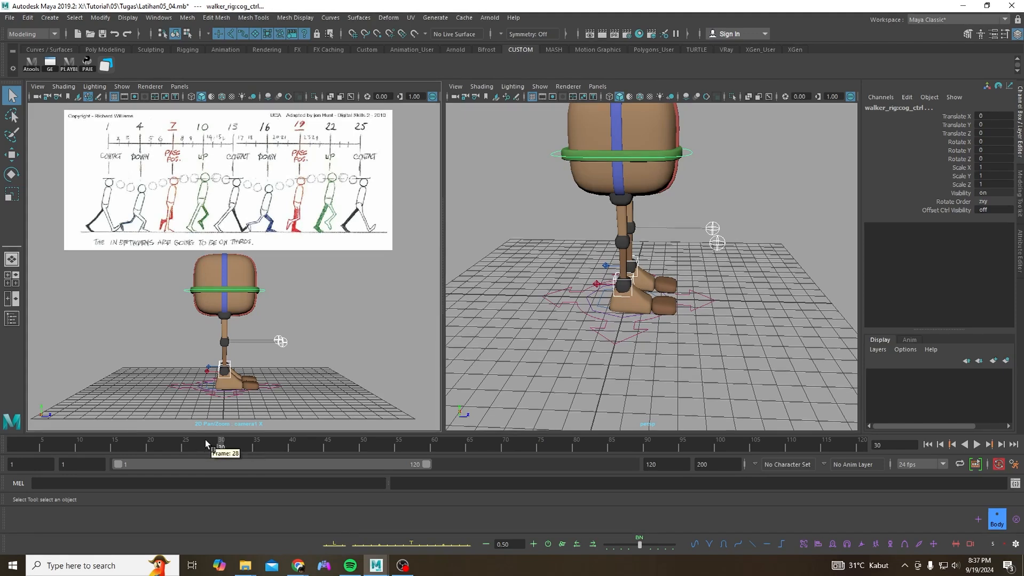
Set both the playback end and the animation end to frame 25.
left_click(185, 444)
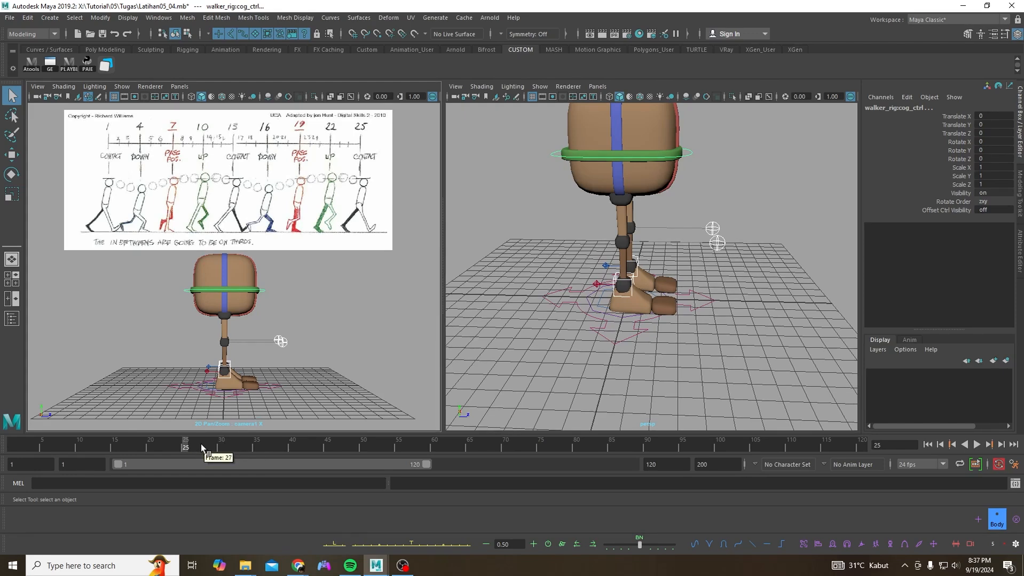
double_click(649, 464)
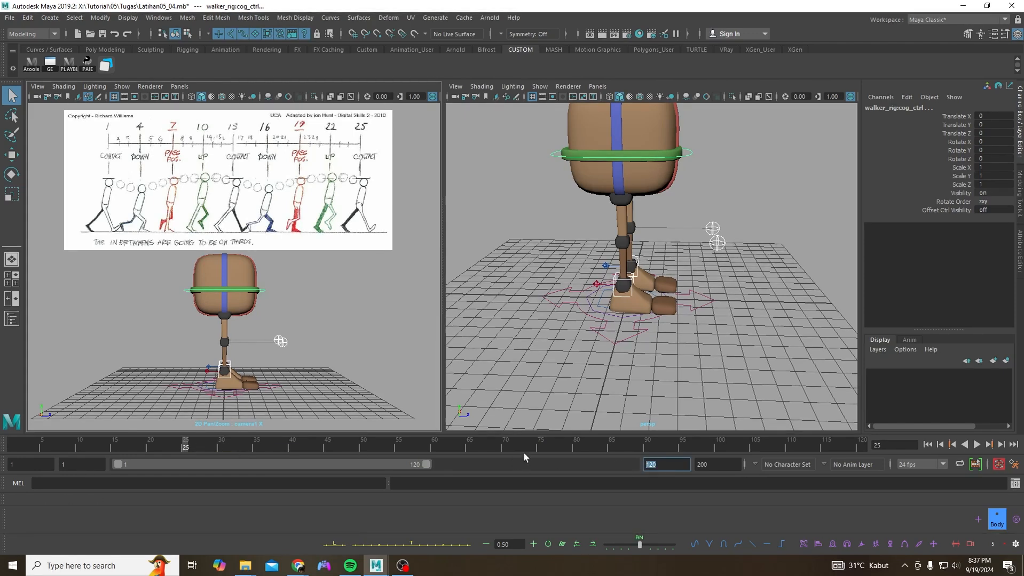
type("25")
key("Return")
key("Tab")
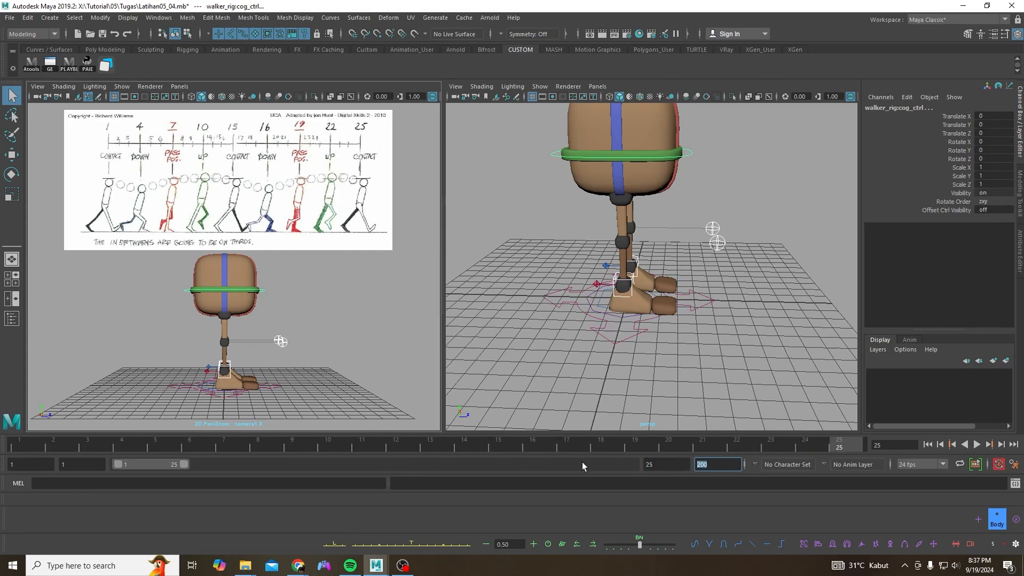
type("25")
key("Return")
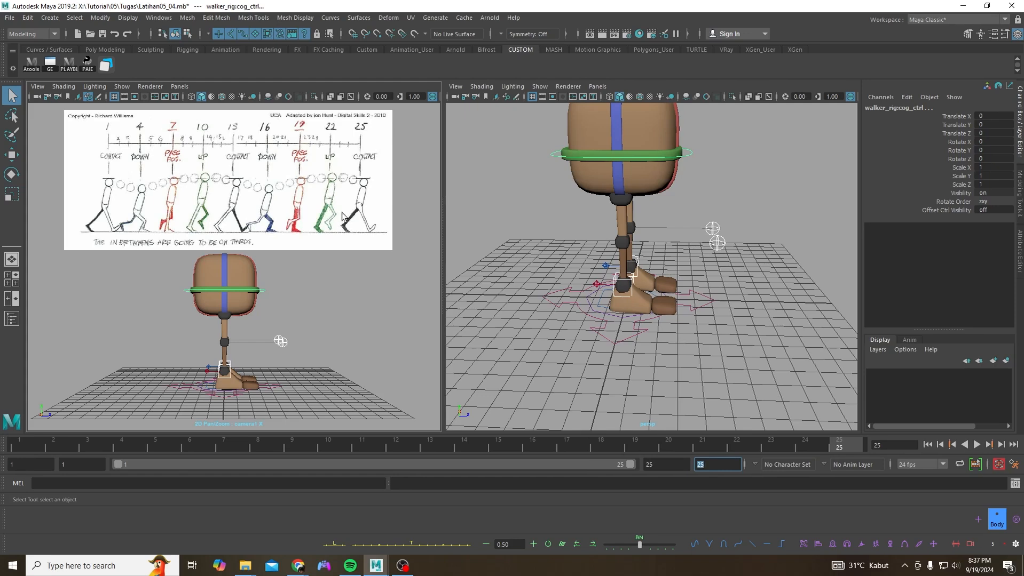
Check the auto key and default tangent settings in the Animation preferences, then save them.
left_click(1015, 465)
left_click(238, 241)
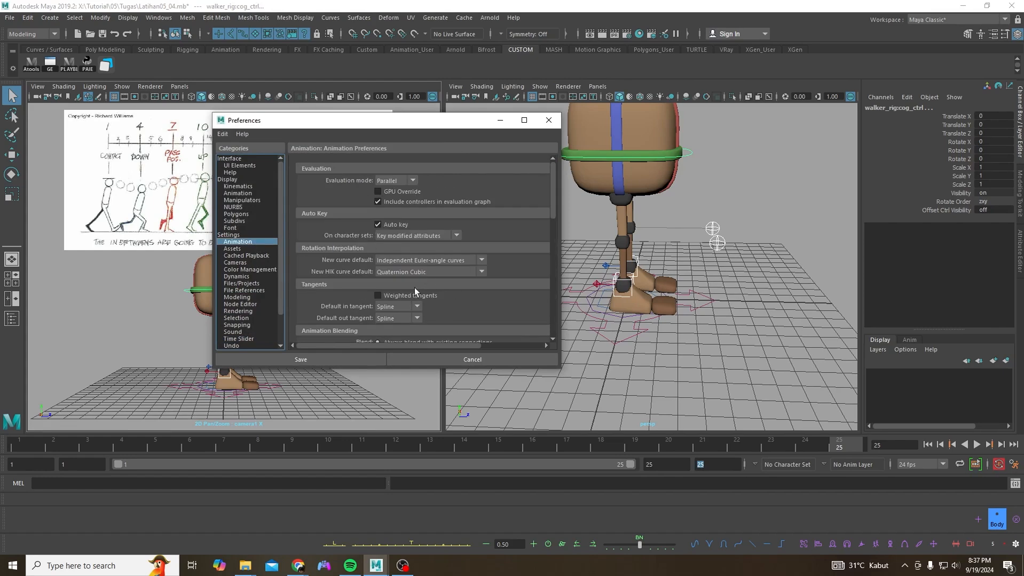
left_click(366, 356)
Key all controls of the Body selection set at frame 1.
left_click(725, 211)
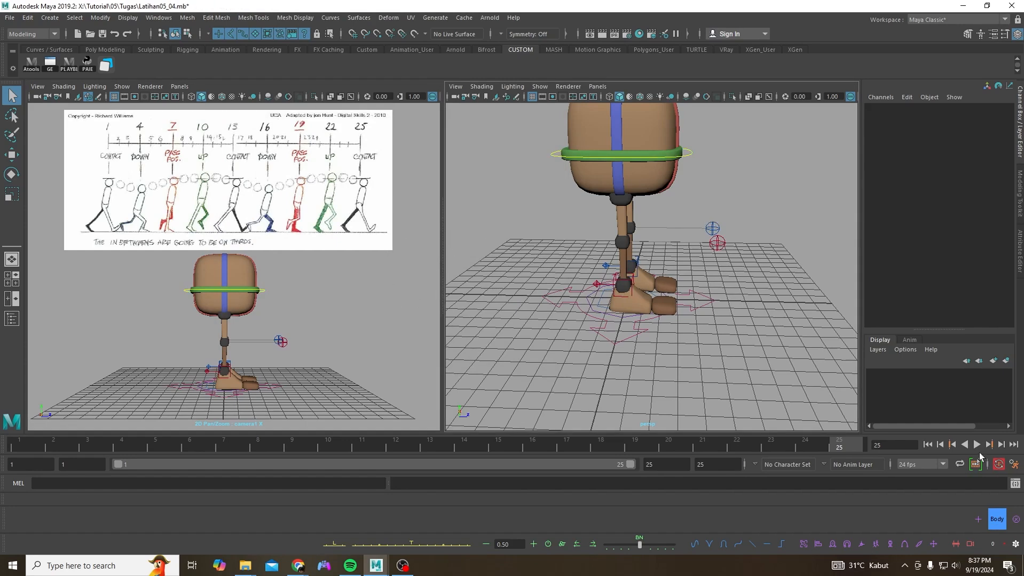
left_click(996, 519)
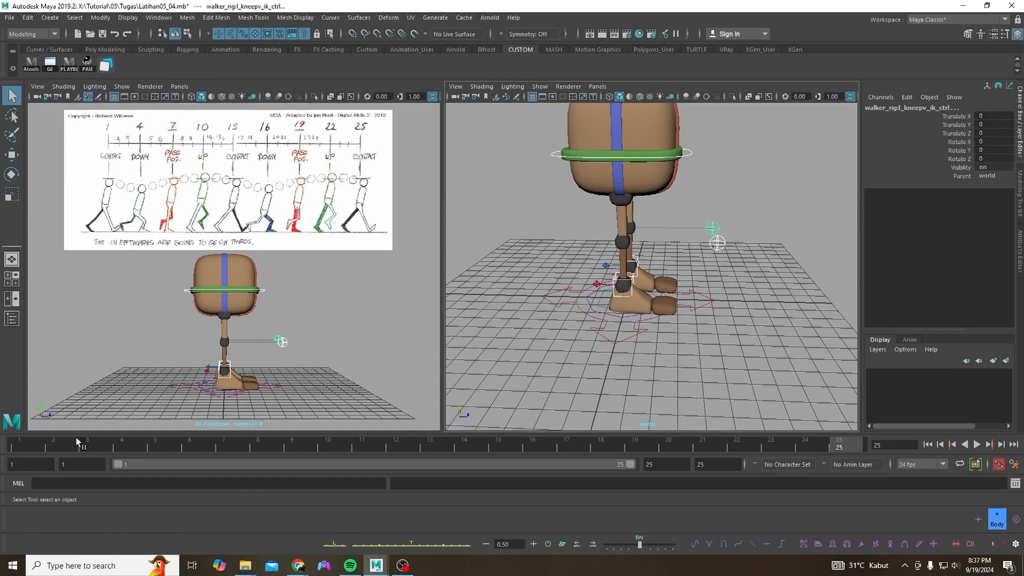
left_click(41, 446)
key("s")
middle_click_drag(700, 208, 681, 274, "alt")
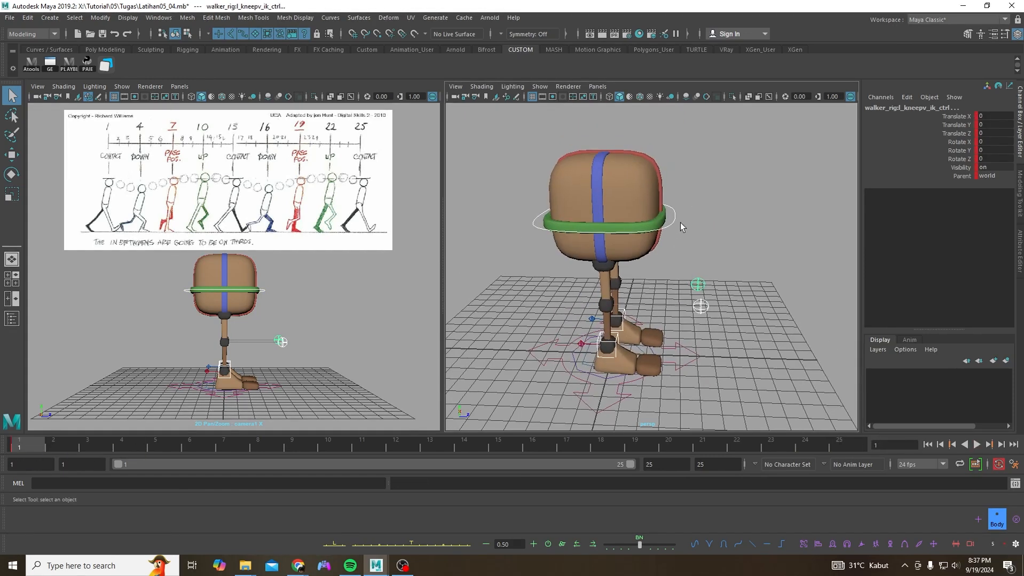
Move the right foot IK control forward to about 2.94 in Translate Z and the left one back to about -2.88.
left_click(679, 222)
left_click(673, 219)
left_click_drag(661, 252, 664, 242, "alt")
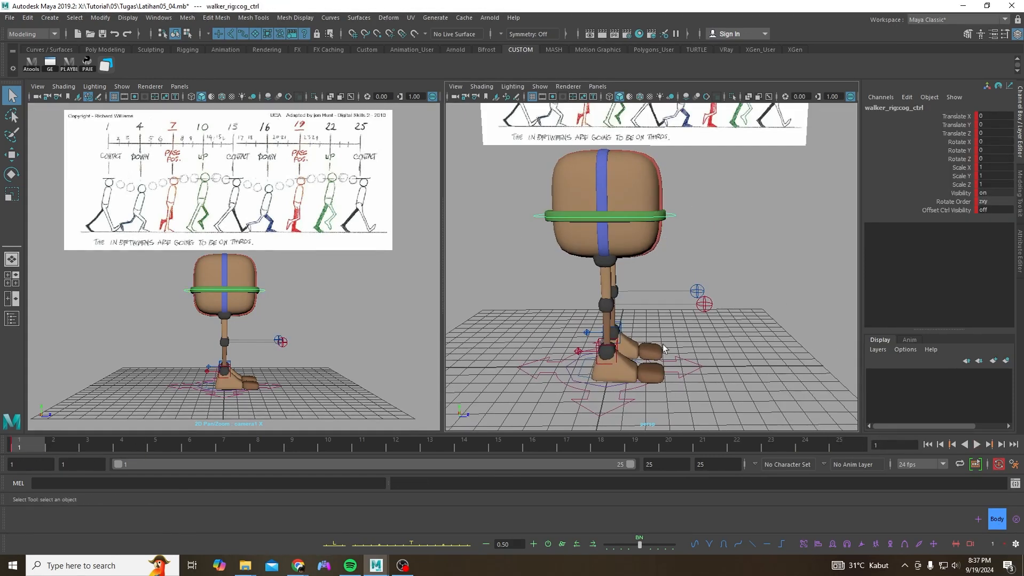
left_click(616, 348)
key("w")
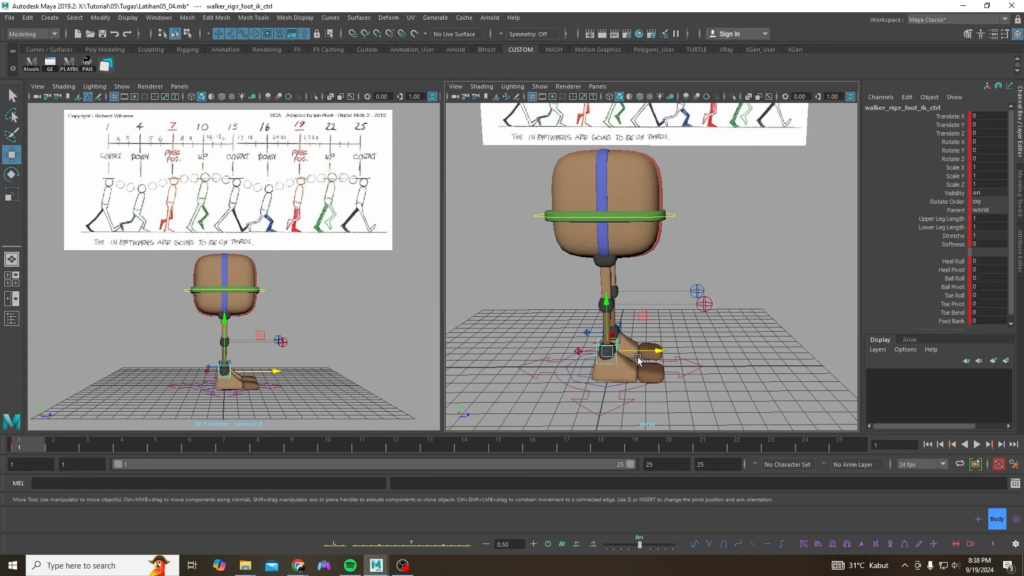
left_click_drag(638, 355, 694, 357)
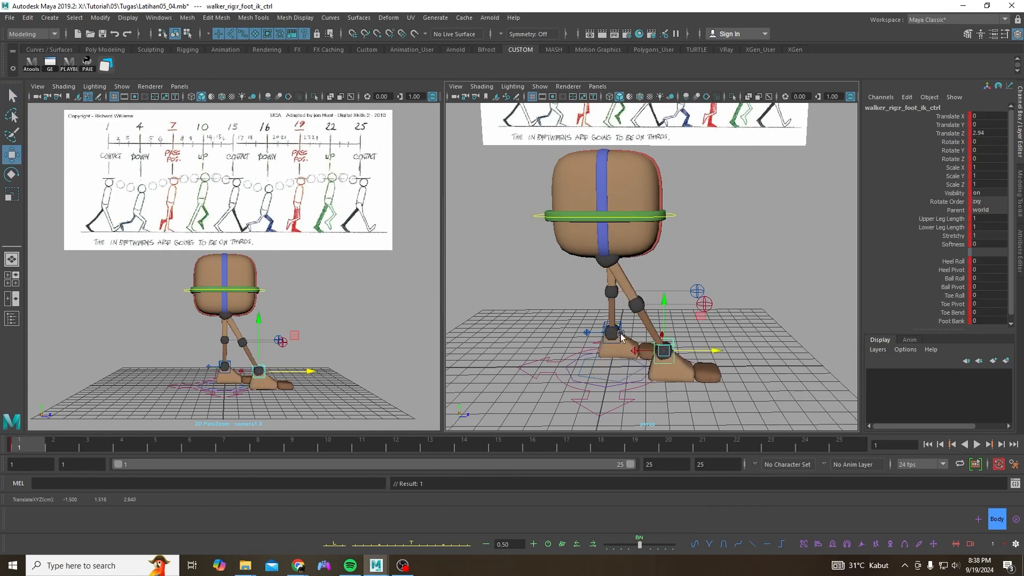
left_click(613, 332)
left_click_drag(642, 332, 590, 333)
Rotate the right foot IK control to about -35.5 in Rotate X so the toes point up.
left_click(694, 367)
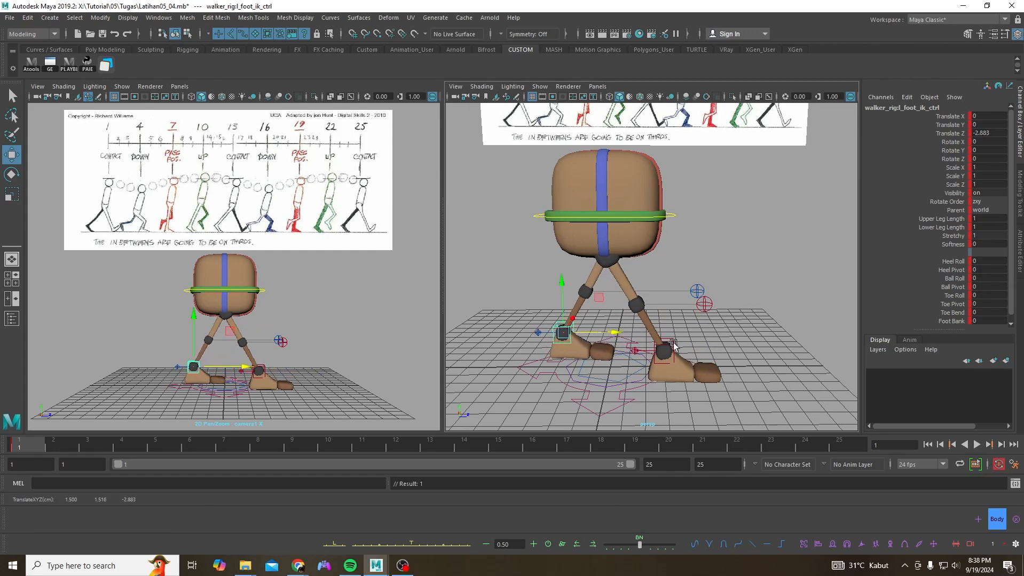
key("e")
left_click_drag(704, 323, 674, 314)
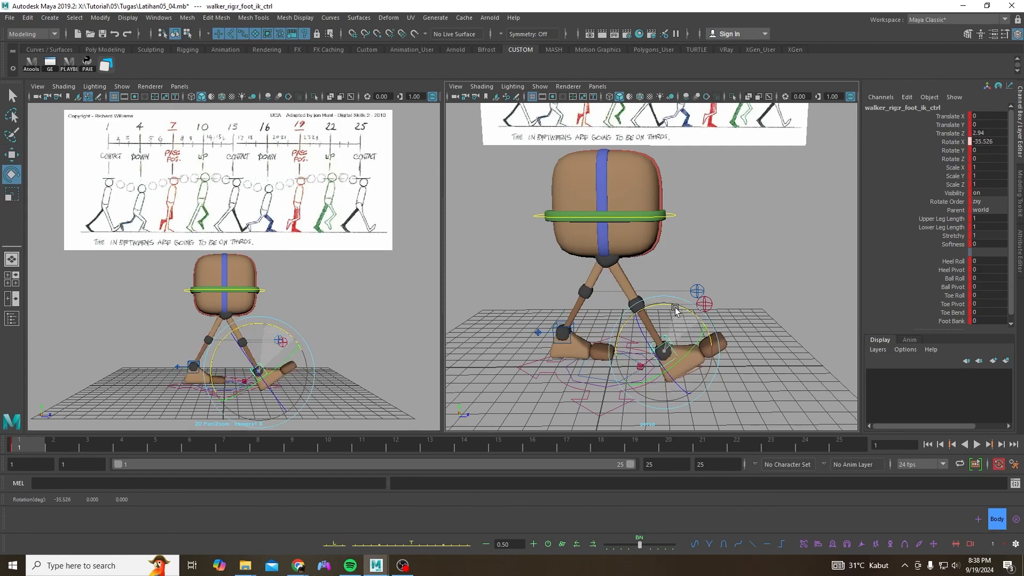
key("q")
Set the left foot's Ball Roll to about 20.7 to lift its heel.
left_click(568, 329)
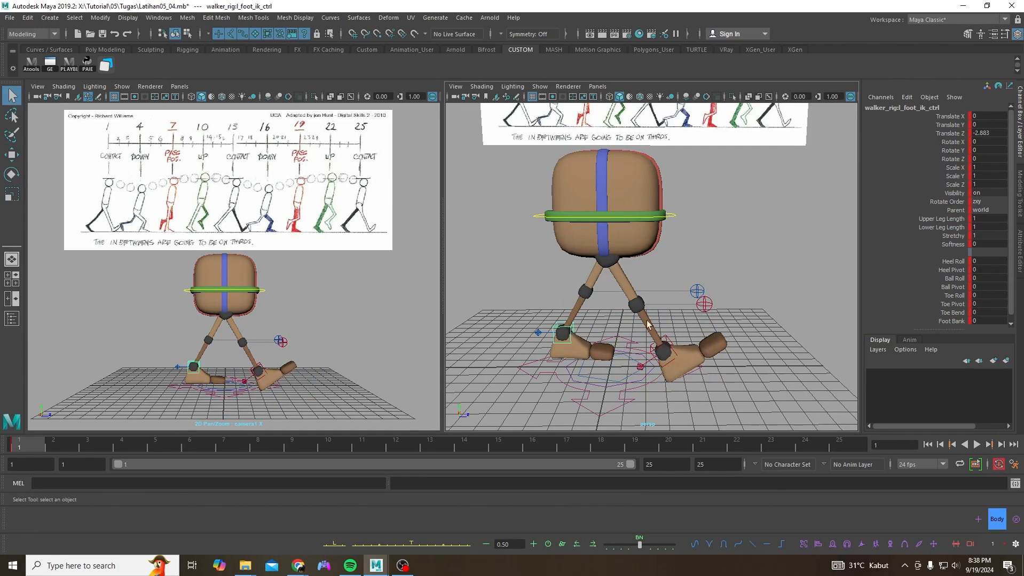
left_click(955, 278)
middle_click_drag(823, 272, 688, 269)
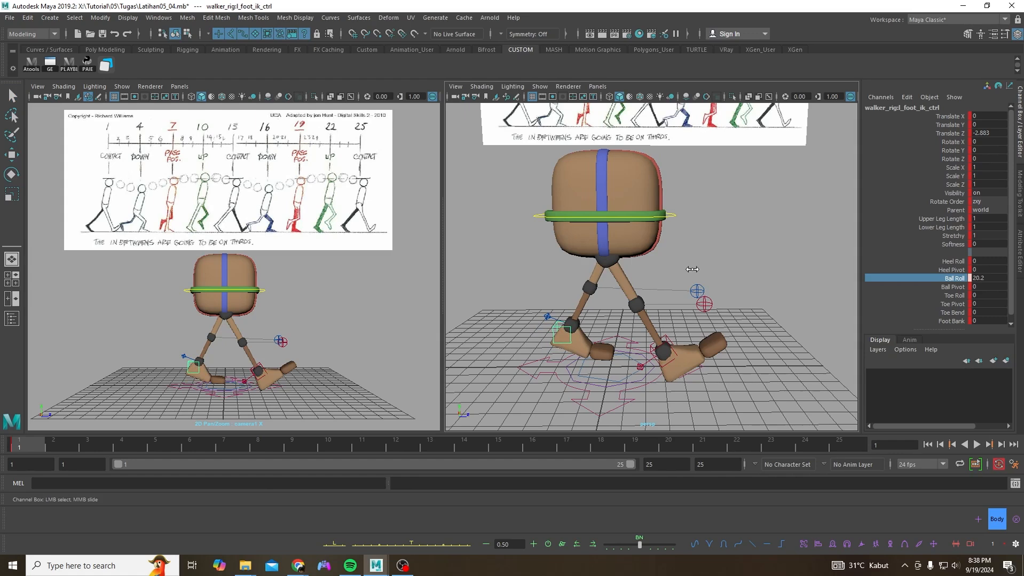
Lower the body's COG control to about -0.24 in Translate Y.
left_click(670, 217)
key("w")
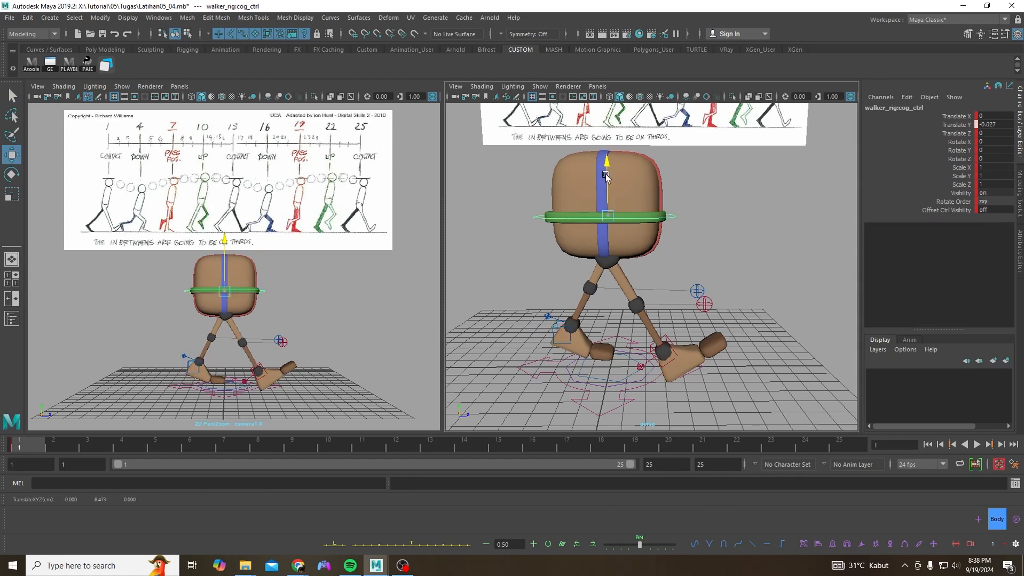
left_click_drag(605, 176, 609, 181)
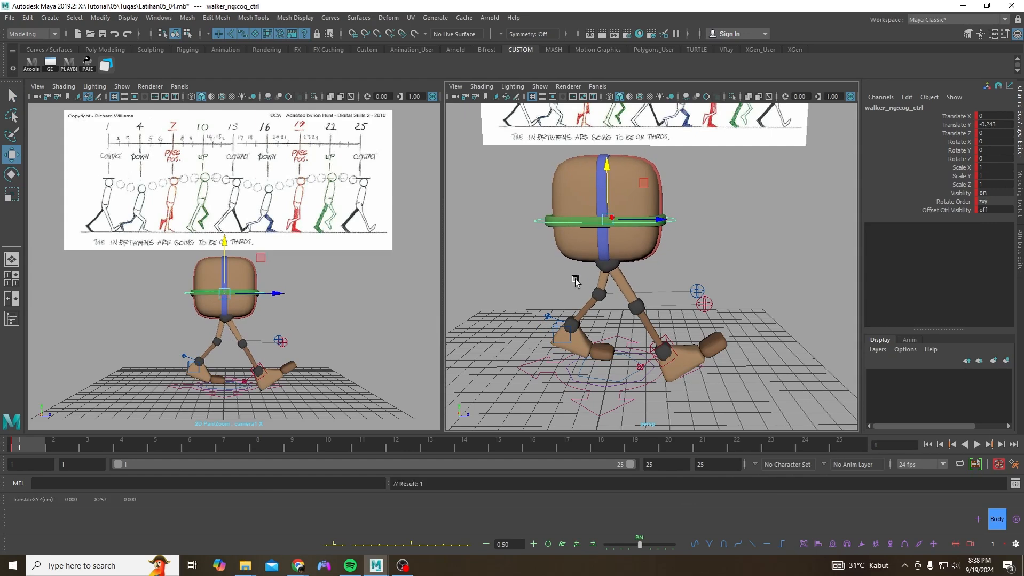
Adjust Translate Z of the left foot IK control to about -3.04 and of the right one to about 2.64.
left_click(569, 328)
left_click_drag(610, 332, 608, 333)
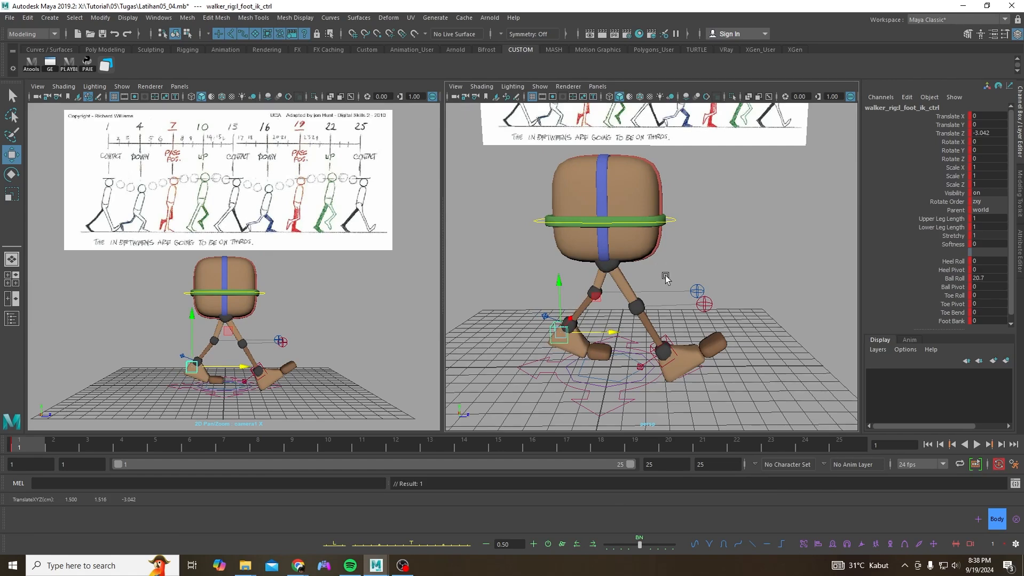
left_click(667, 342)
left_click_drag(687, 350, 682, 355)
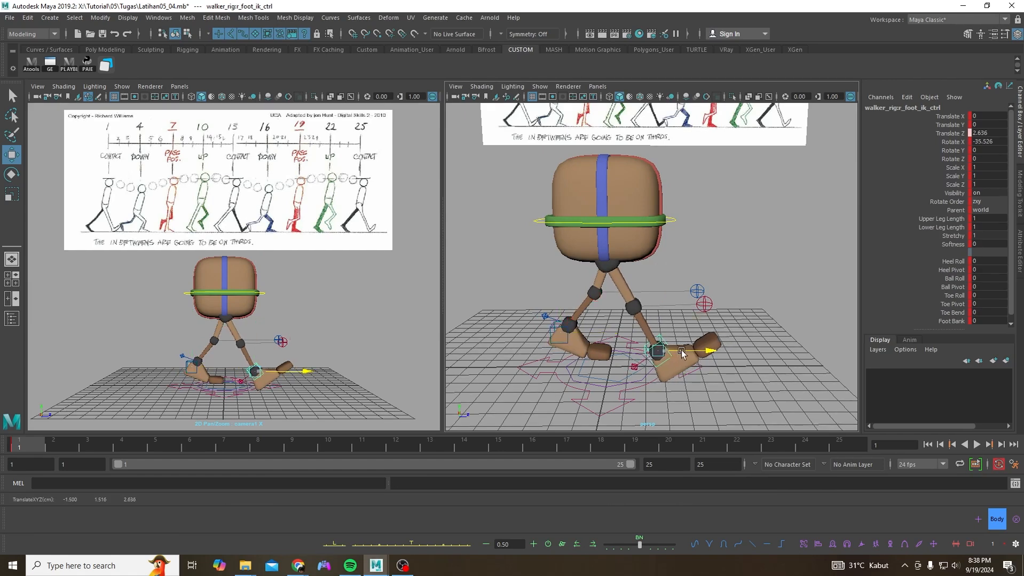
left_click(699, 234)
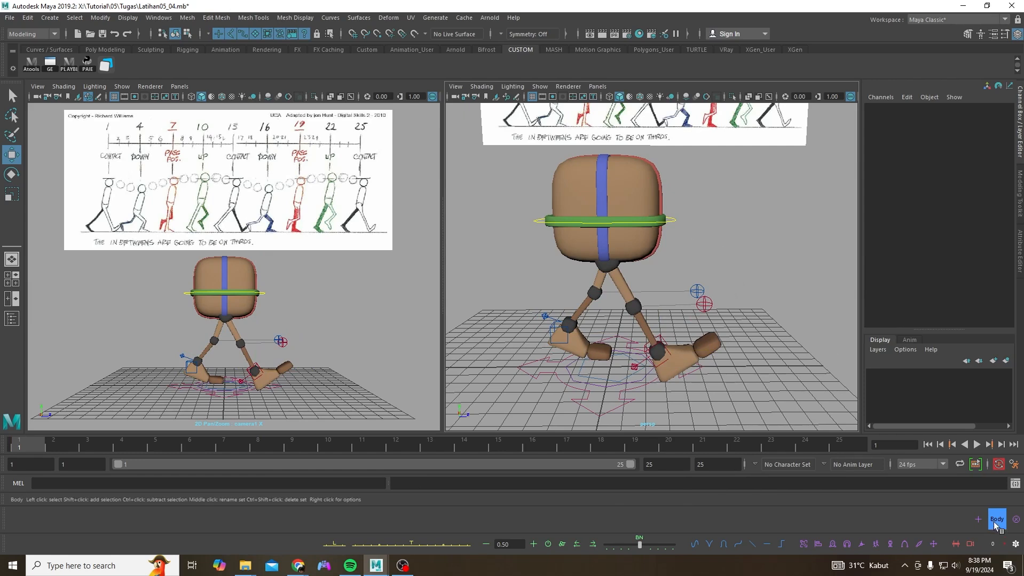
Key all body controls at frame 1 and copy that contact pose to frame 25.
left_click(696, 291)
right_click(36, 454)
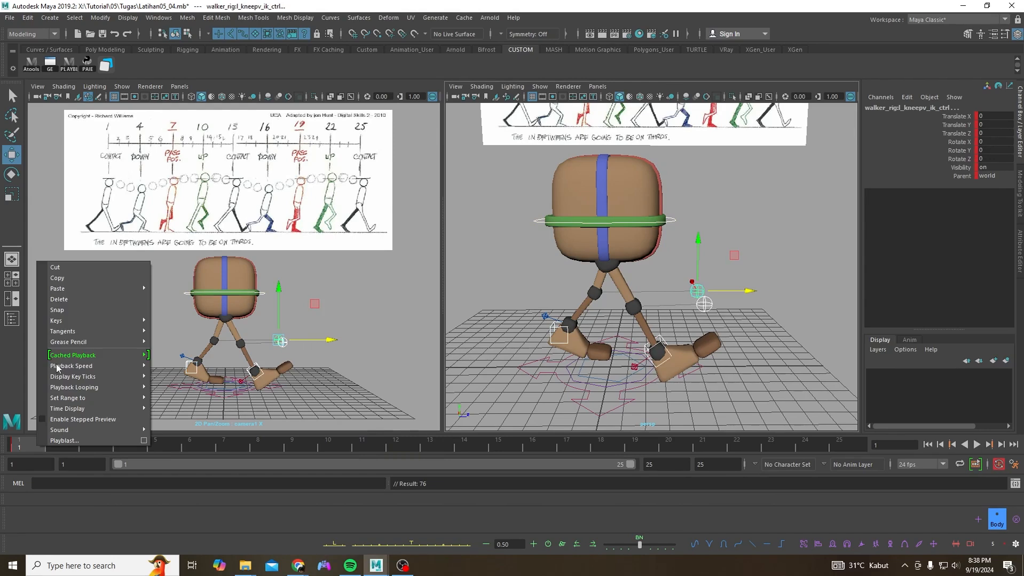
left_click(67, 278)
left_click(839, 446)
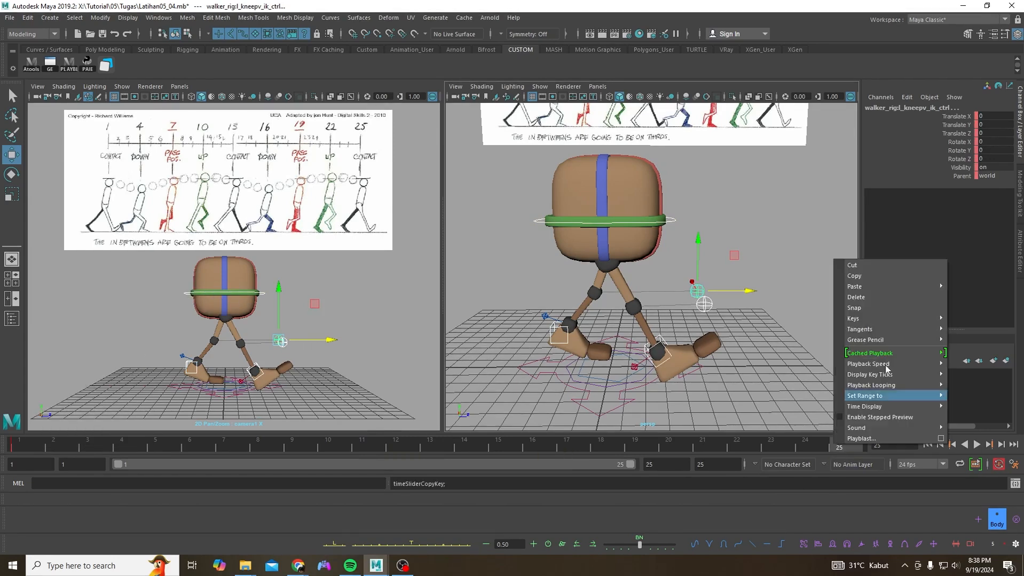
right_click(839, 446)
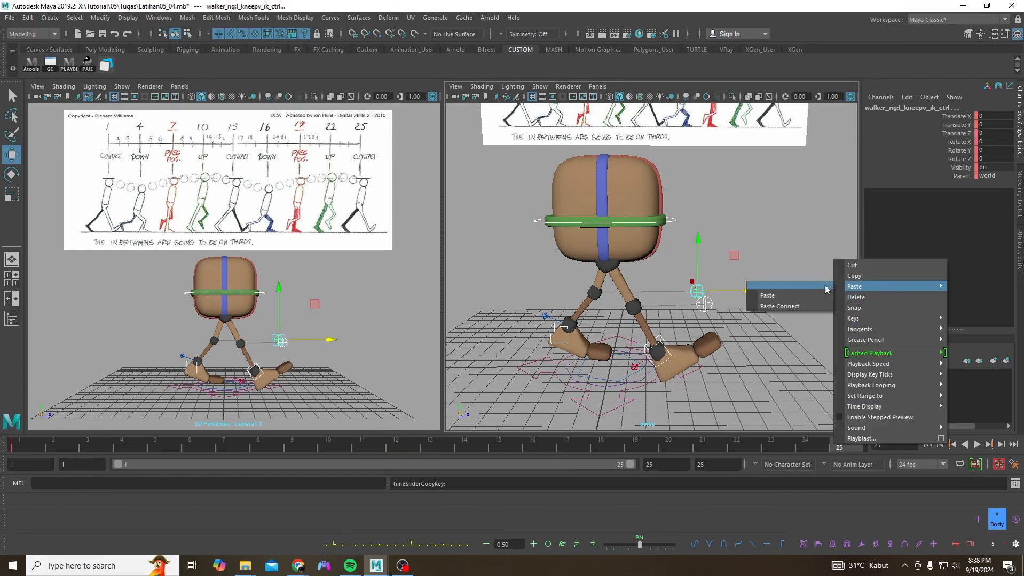
left_click(810, 295)
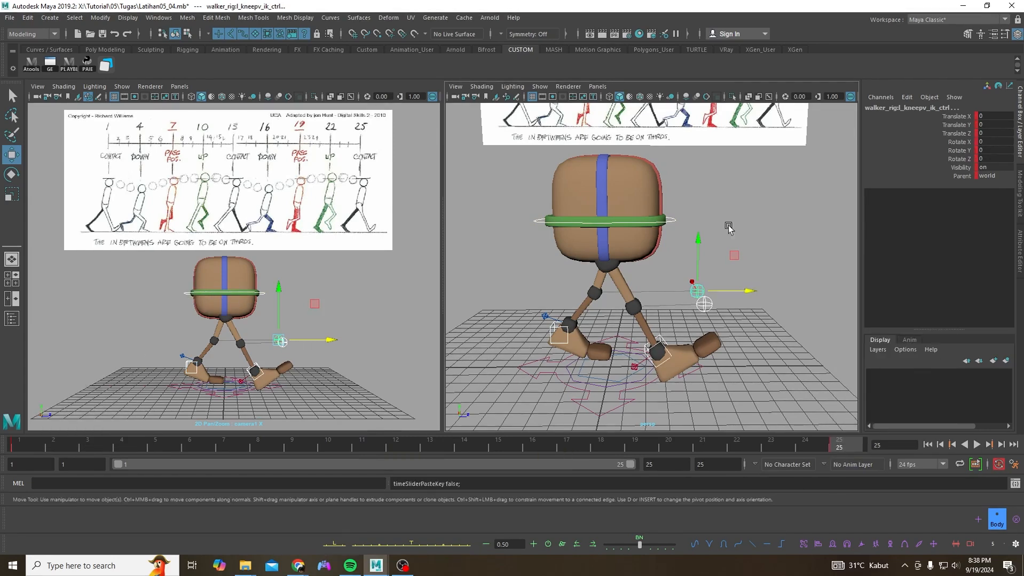
Reselect all body controls and play the animation to check the contact pose between frames 1 and 25.
left_click(666, 315)
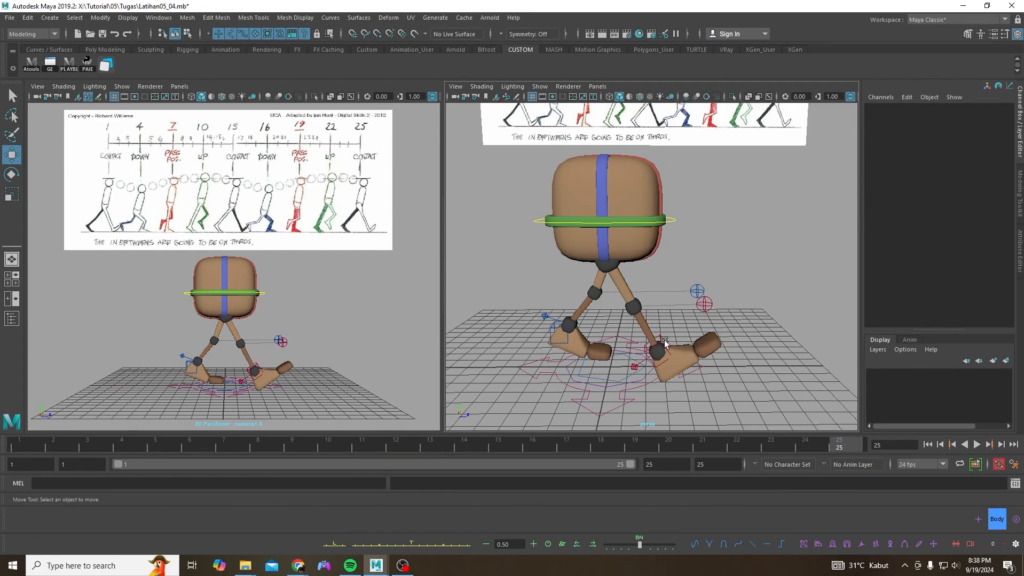
left_click(659, 342)
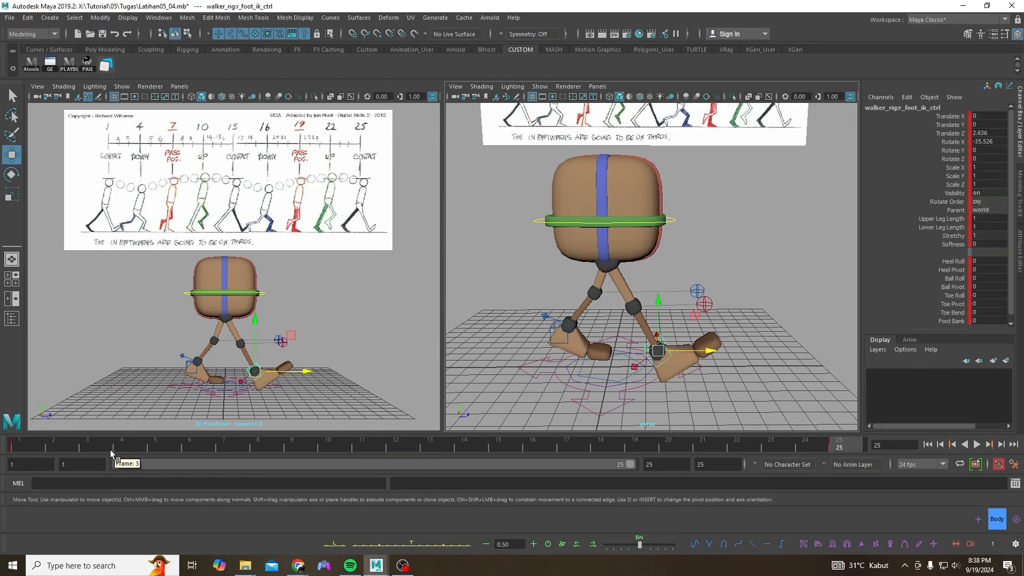
left_click(40, 448)
left_click(997, 523)
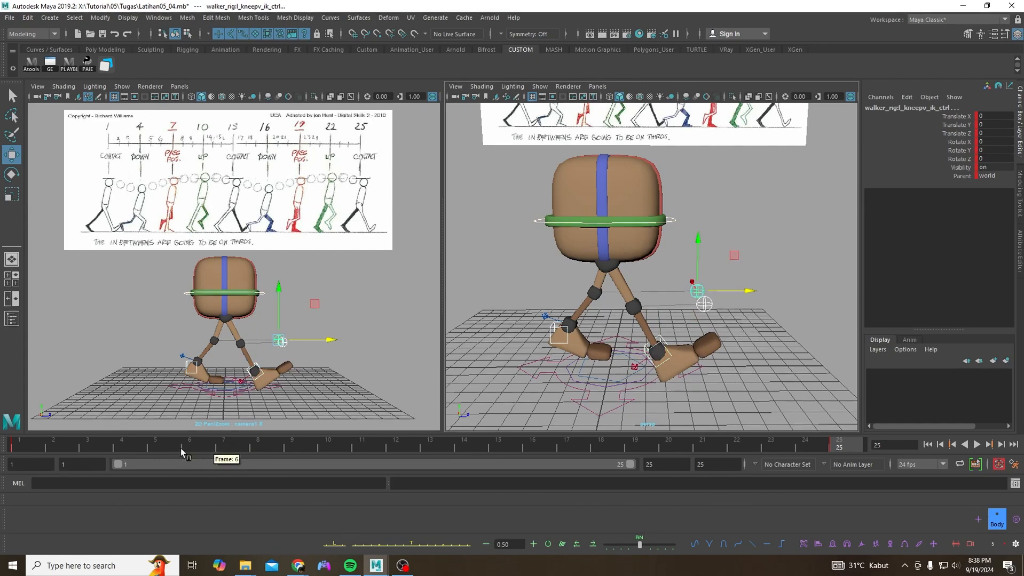
key("alt+v")
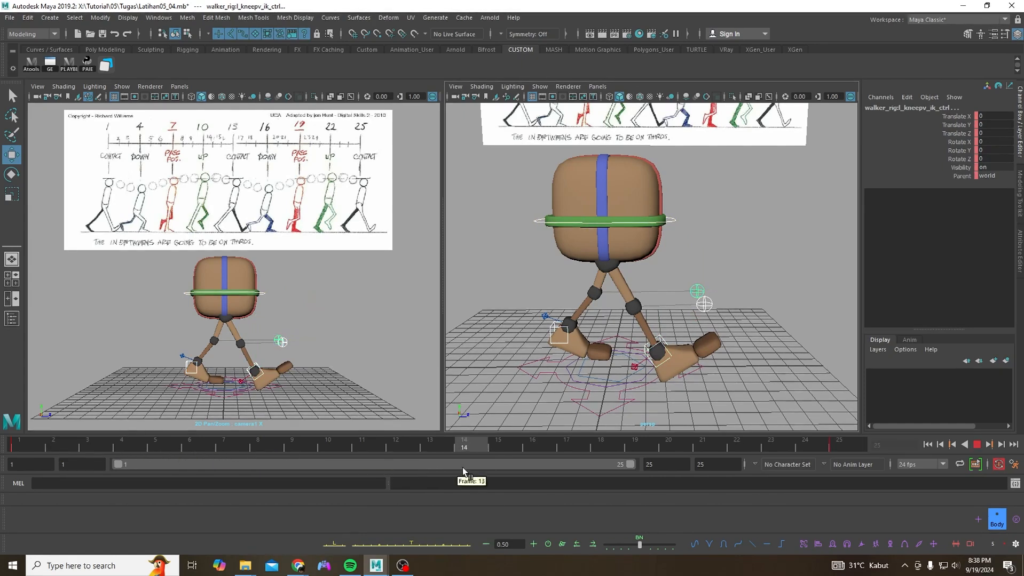
key("alt+v")
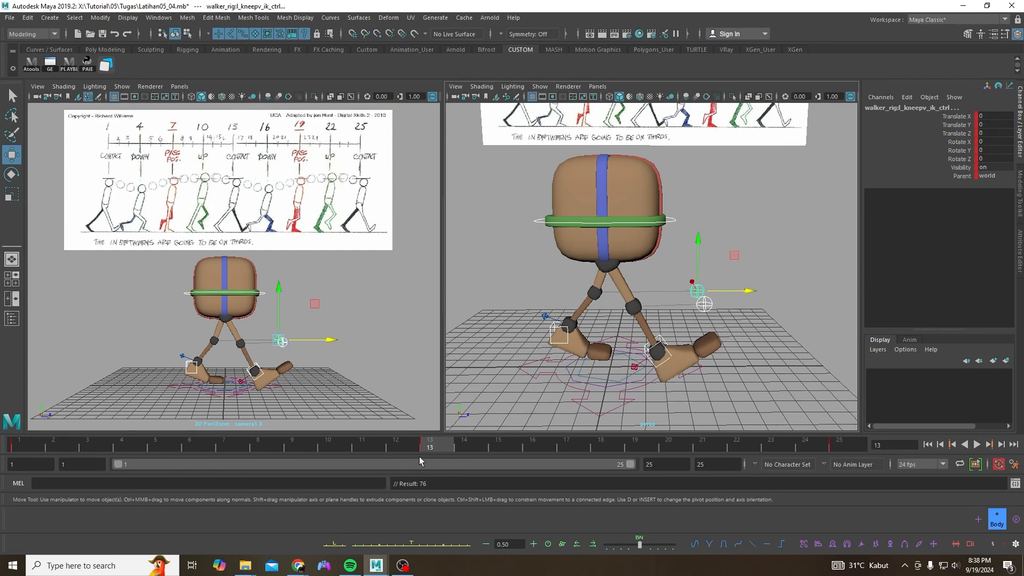
Key all body controls at frame 13 for the opposite contact pose.
key("alt+v")
left_click(437, 448)
left_click(565, 333)
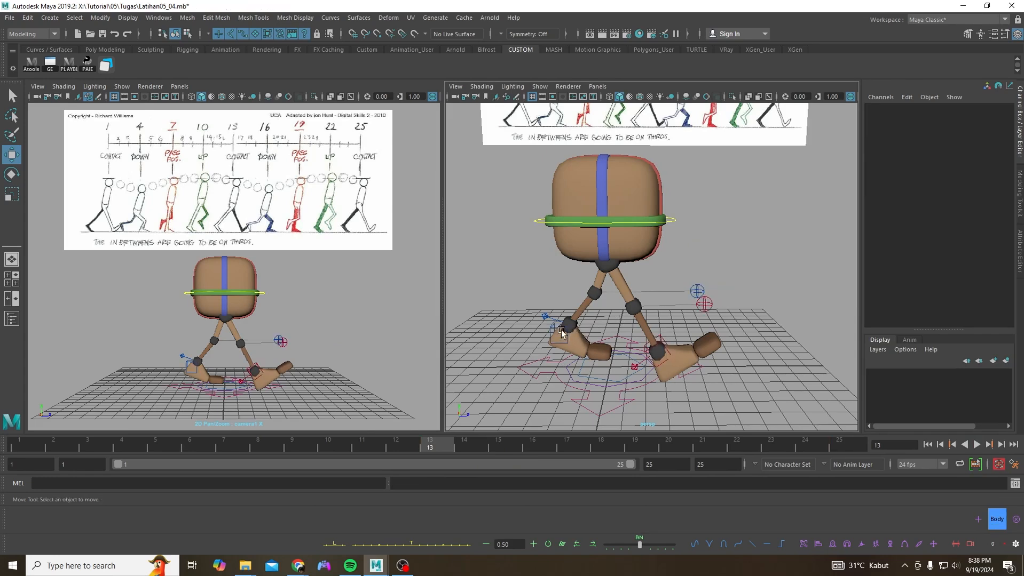
Try to copy the left foot IK control's frame 13 key onto the right foot IK control.
left_click(566, 333)
right_click(437, 444)
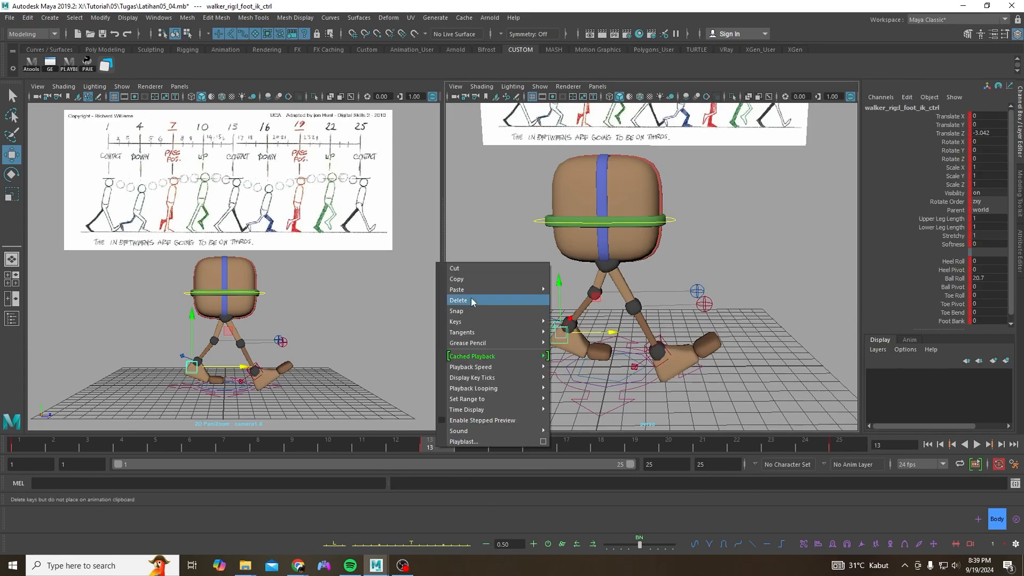
left_click(471, 279)
key("q")
left_click(661, 339)
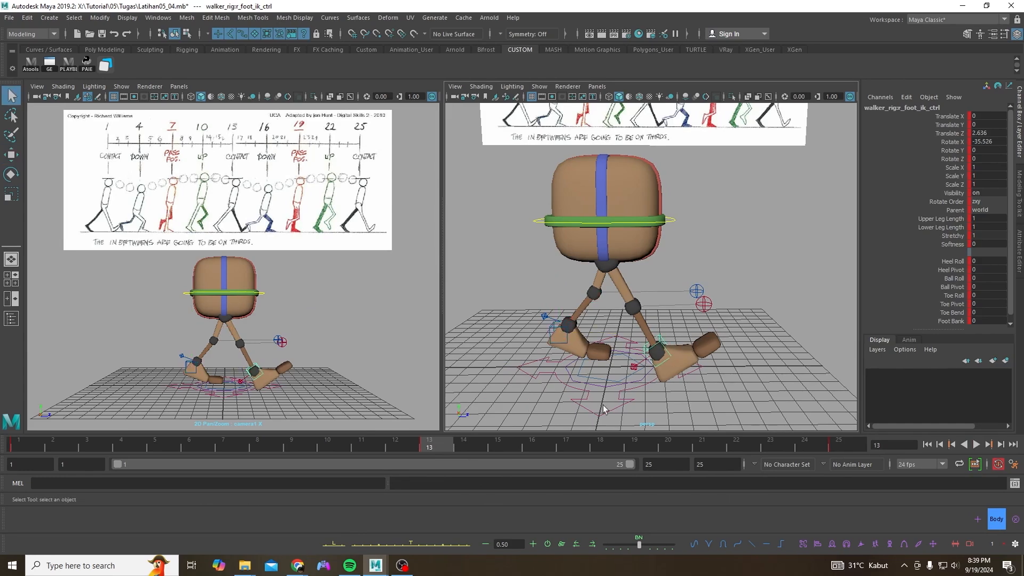
right_click(441, 452)
mouse_move(548, 291)
left_click(578, 298)
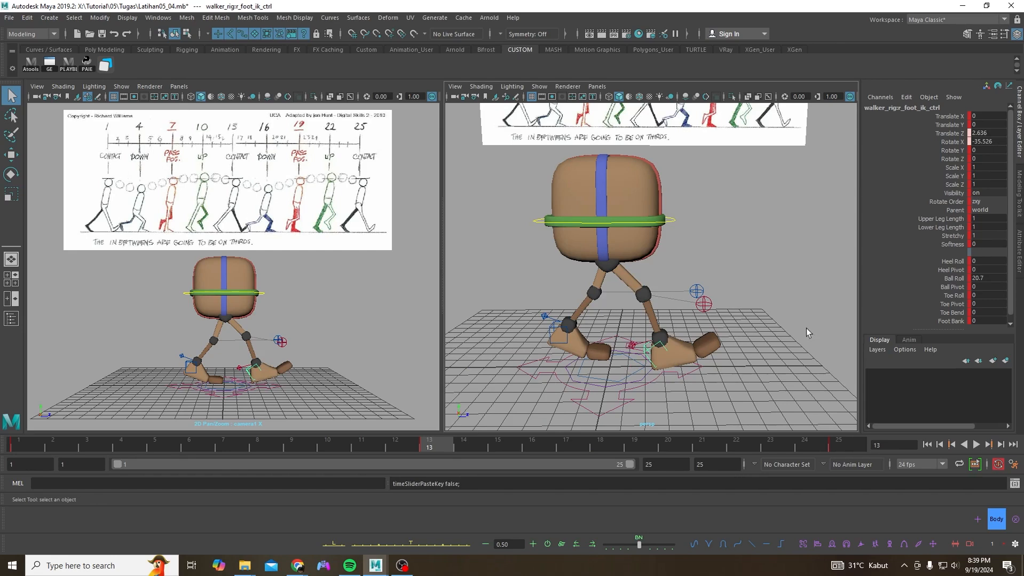
key("ctrl+z")
left_click(797, 295)
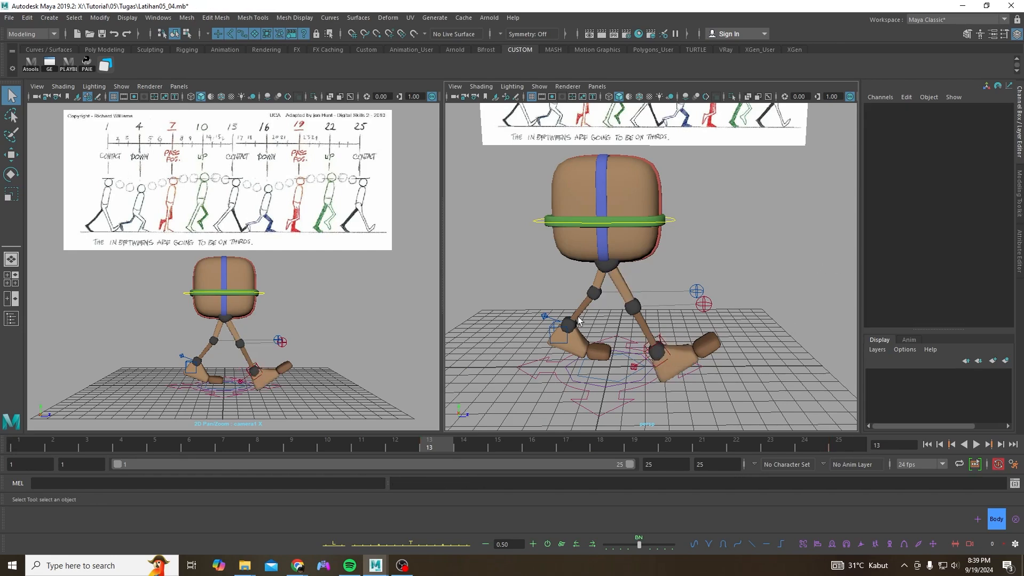
Copy the left foot IK control's key at frame 13 and paste it onto the right foot IK control at the same frame.
left_click(566, 326)
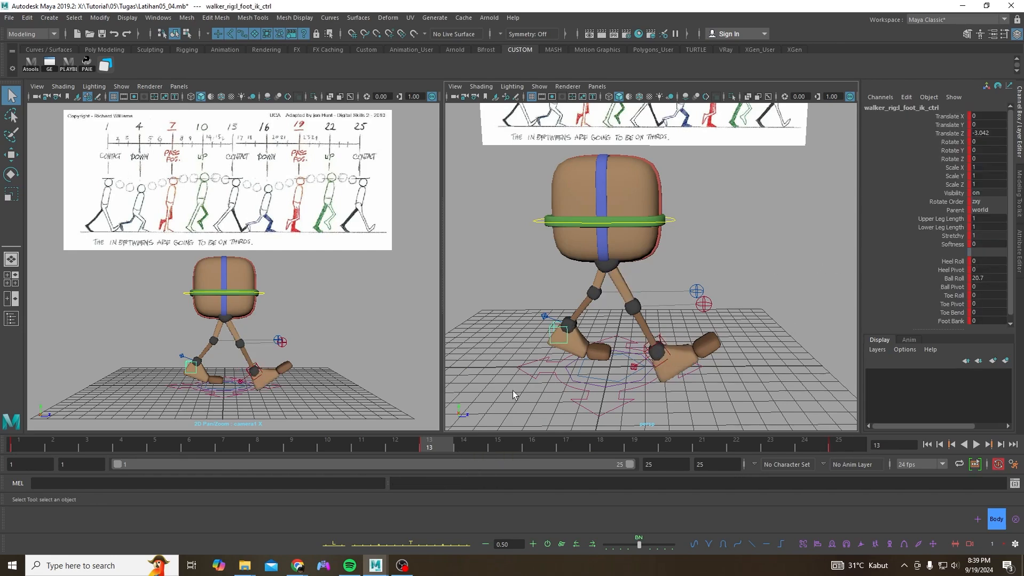
right_click(443, 451)
left_click(472, 273)
left_click(661, 353)
right_click(432, 447)
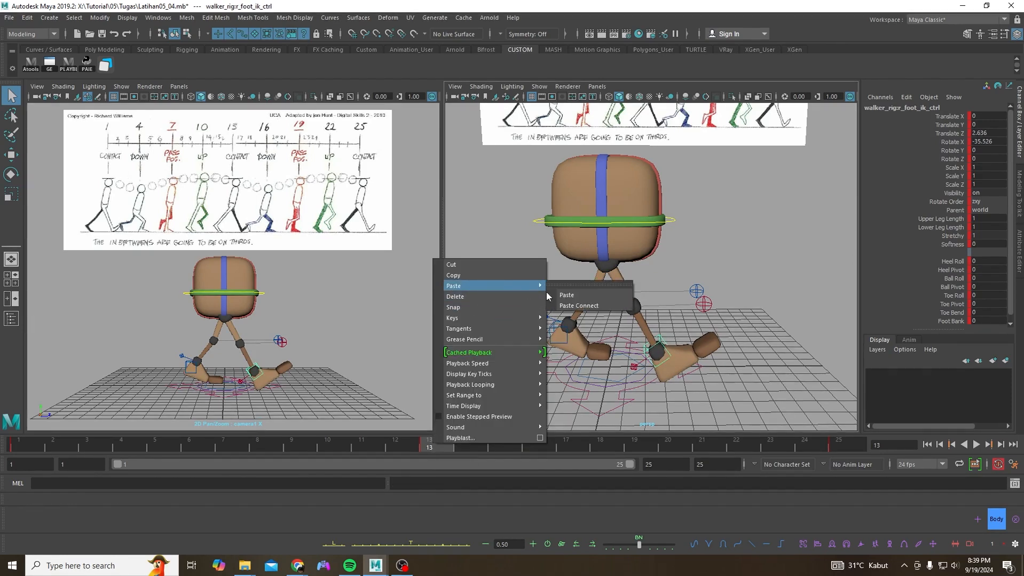
left_click(563, 288)
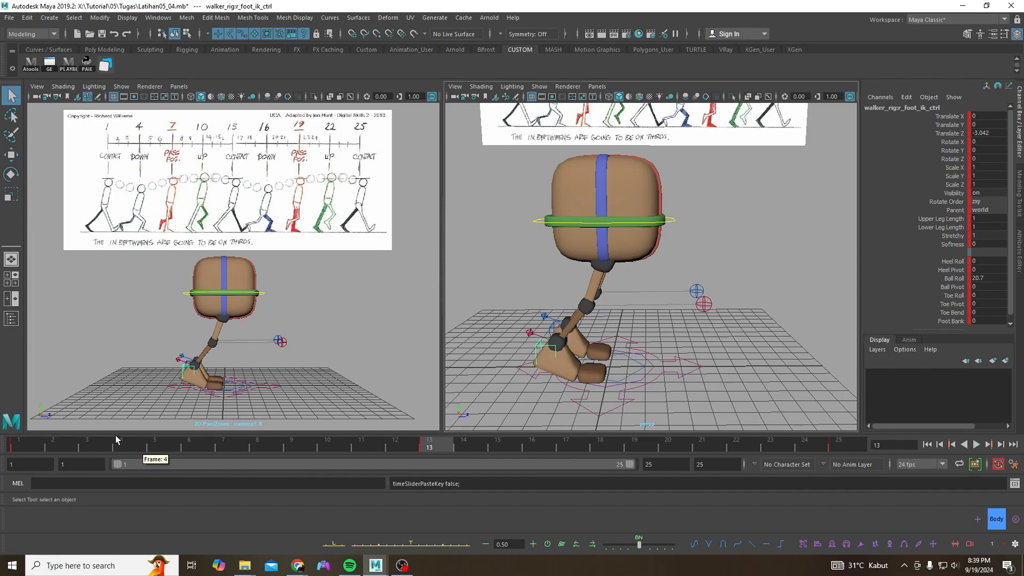
Try to copy the right foot IK control's frame 1 key to the left foot IK control at frame 13.
left_click(22, 445)
right_click(31, 447)
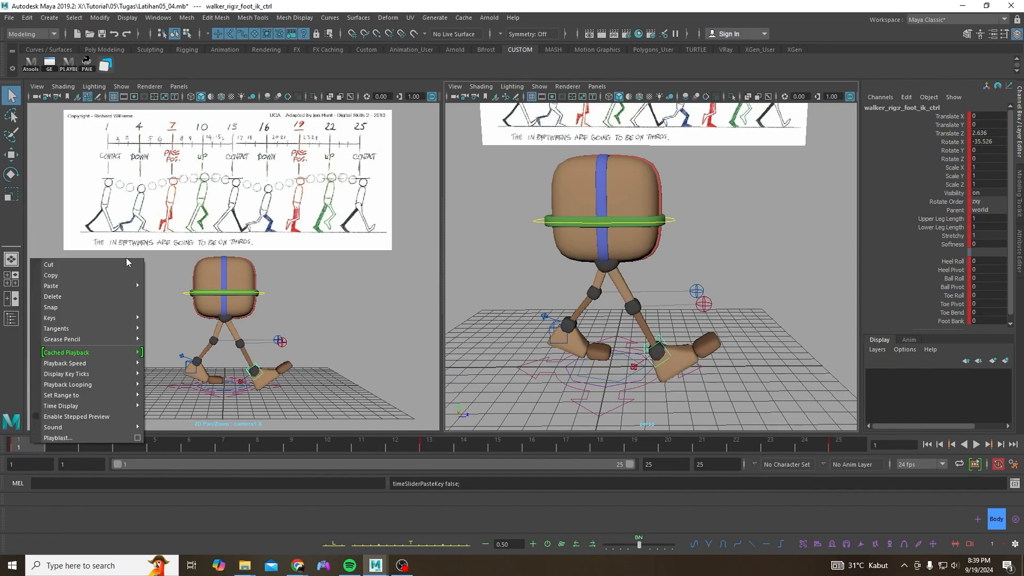
left_click(95, 275)
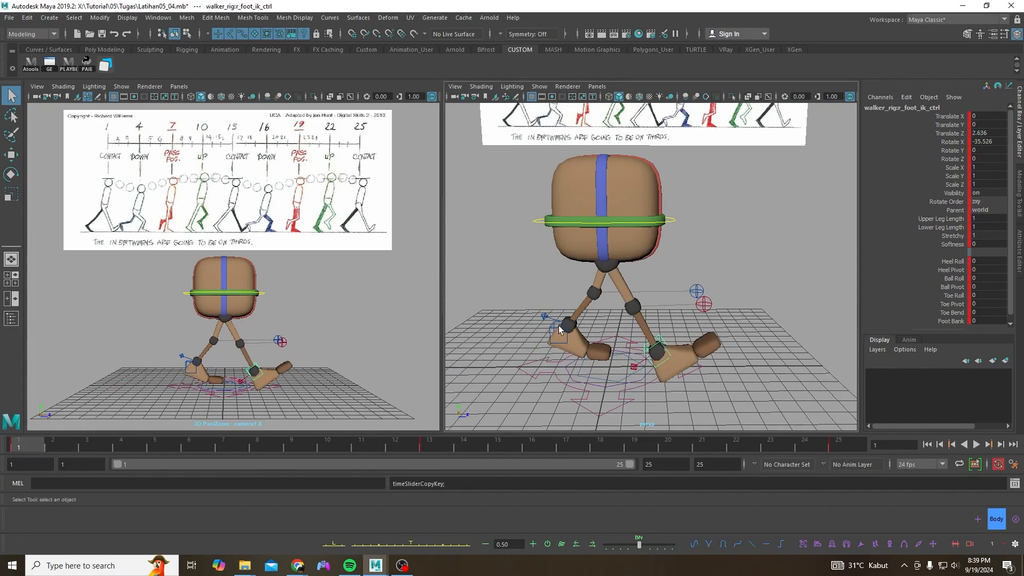
left_click(559, 329)
left_click(446, 443)
right_click(445, 443)
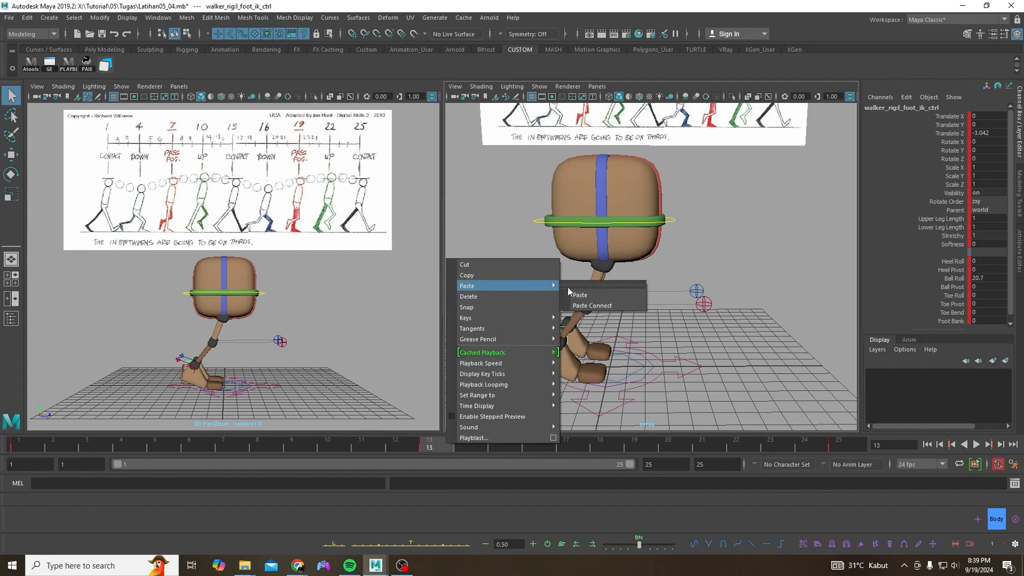
left_click(579, 295)
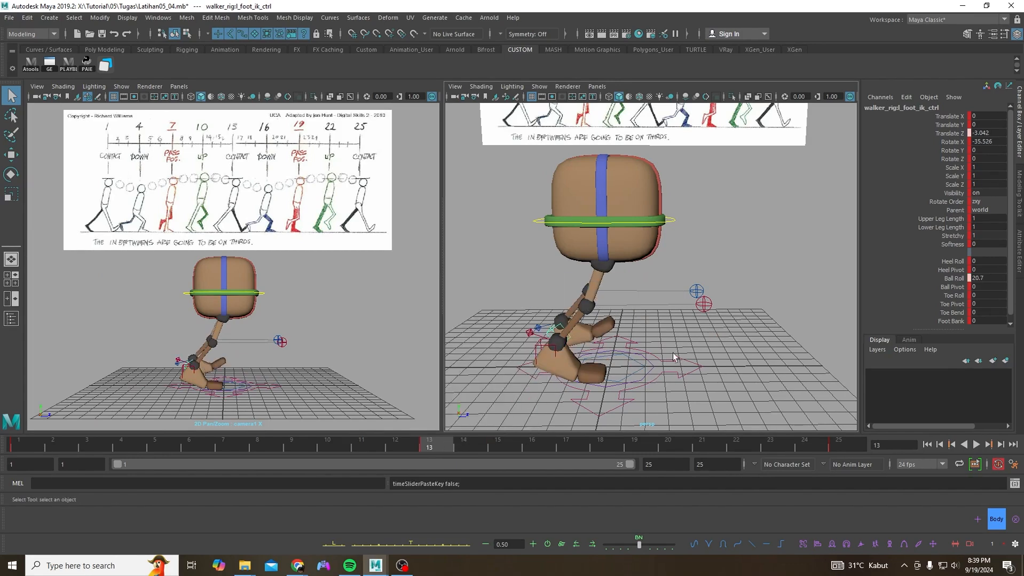
left_click(690, 341)
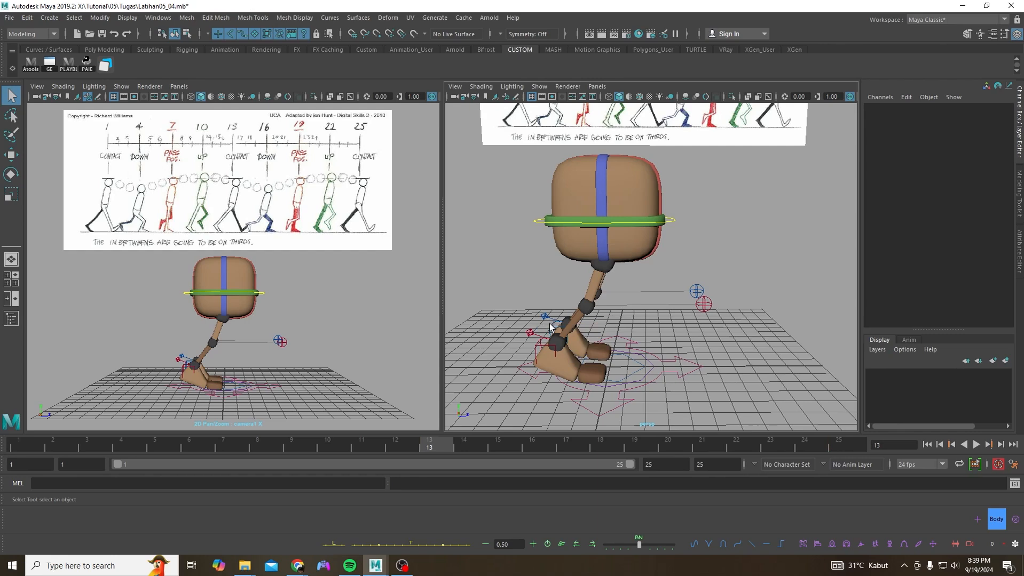
Copy the right foot IK control's key from frame 1 and paste it onto the left foot IK control at frame 13.
left_click(550, 323)
left_click(18, 443)
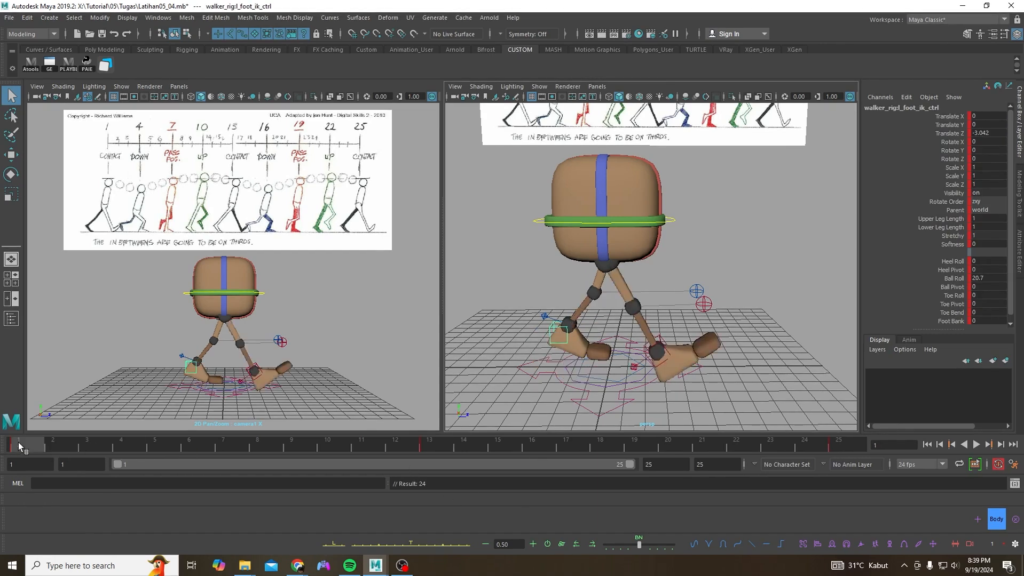
right_click(19, 443)
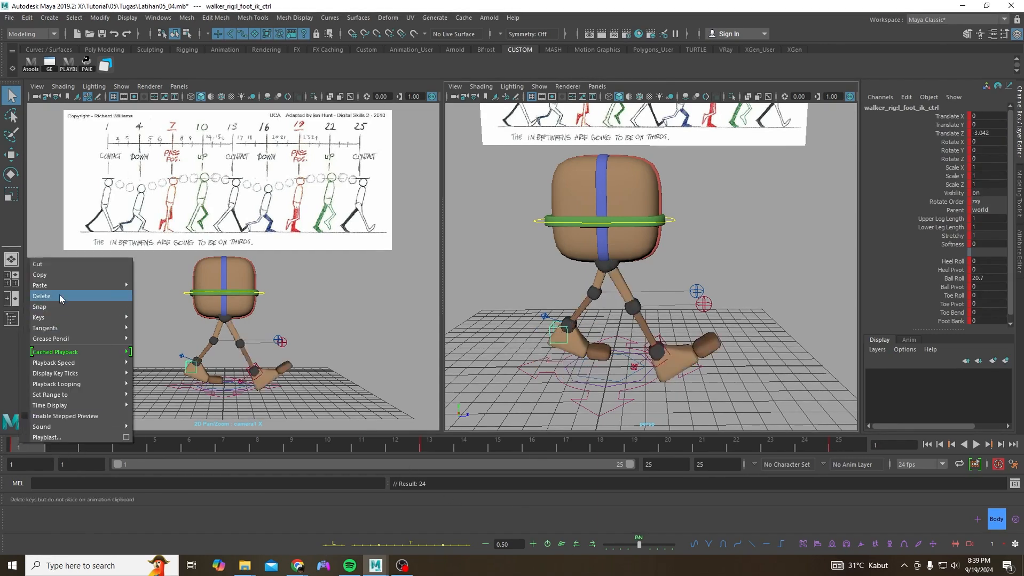
left_click(659, 343)
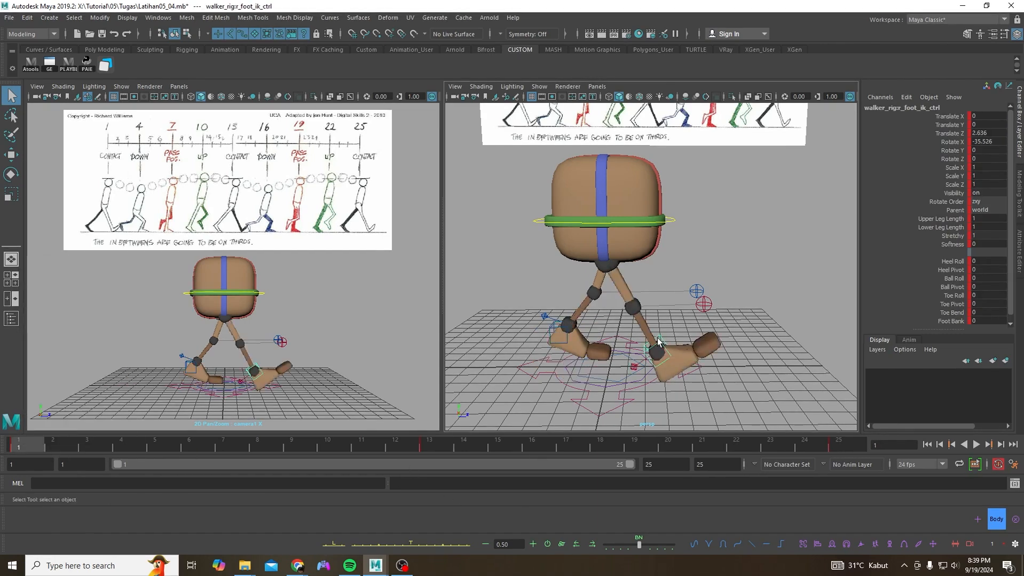
right_click(29, 440)
left_click(70, 273)
left_click(565, 327)
left_click(564, 327)
left_click(445, 438)
right_click(444, 436)
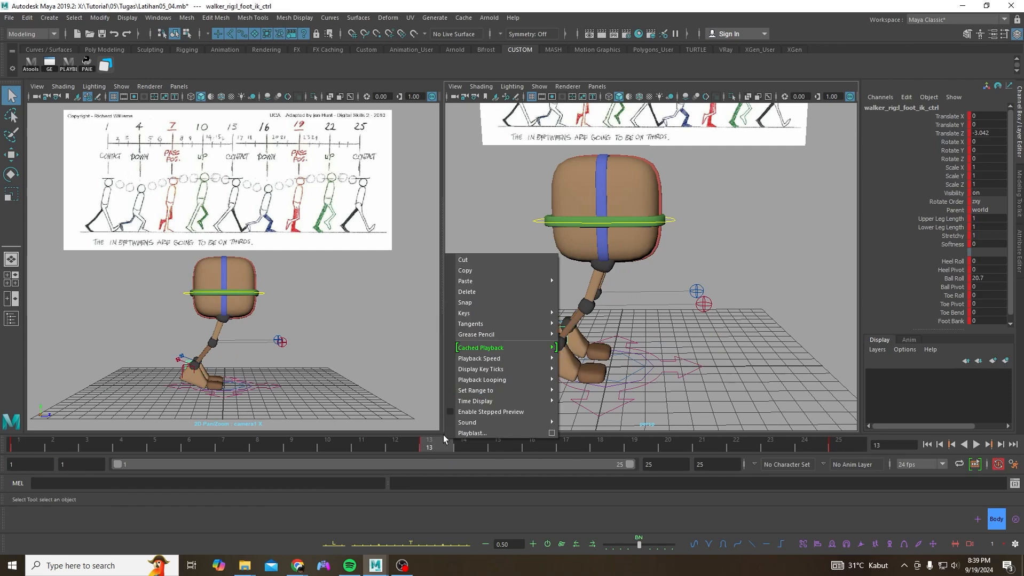
mouse_move(522, 281)
left_click(597, 292)
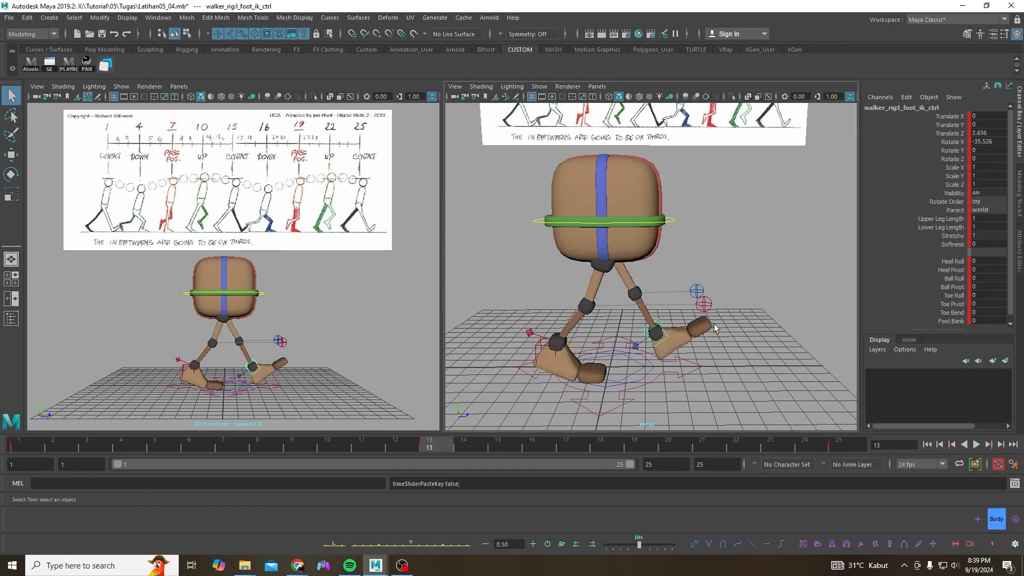
Key all body controls at frame 13 again and at frame 4 for the down pose.
left_click(994, 517)
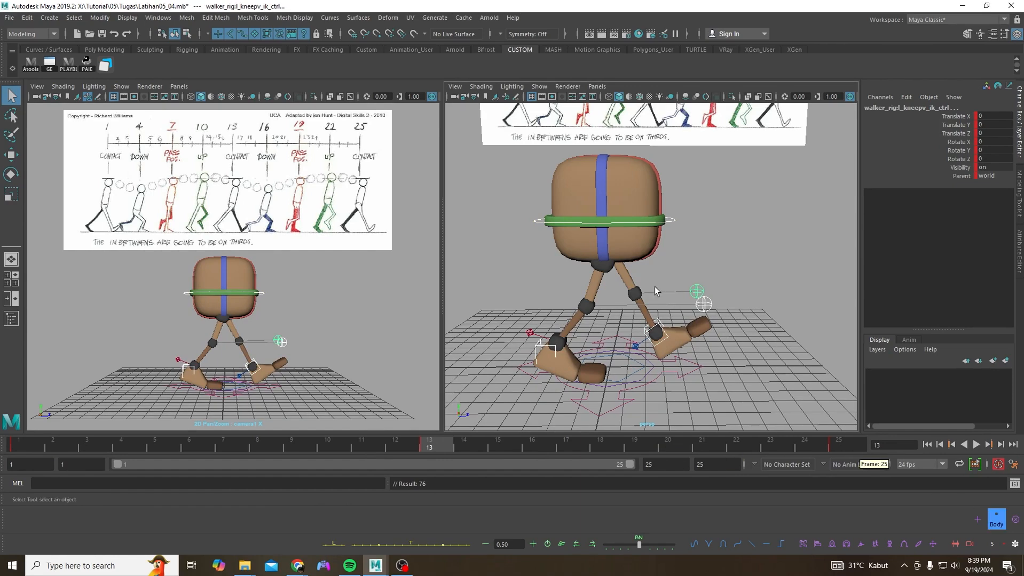
left_click(120, 441)
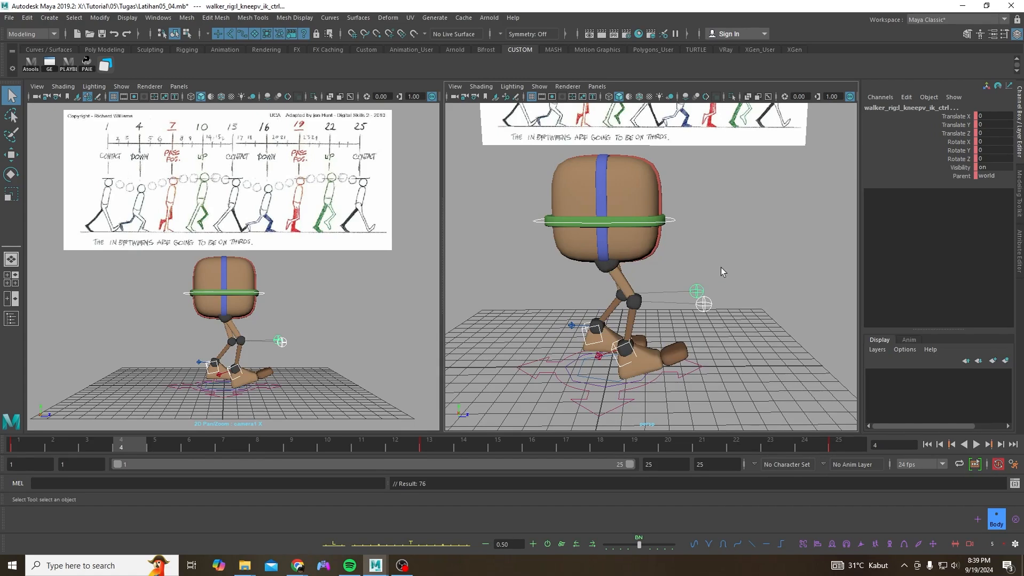
left_click(747, 252)
left_click(697, 291)
left_click(748, 311)
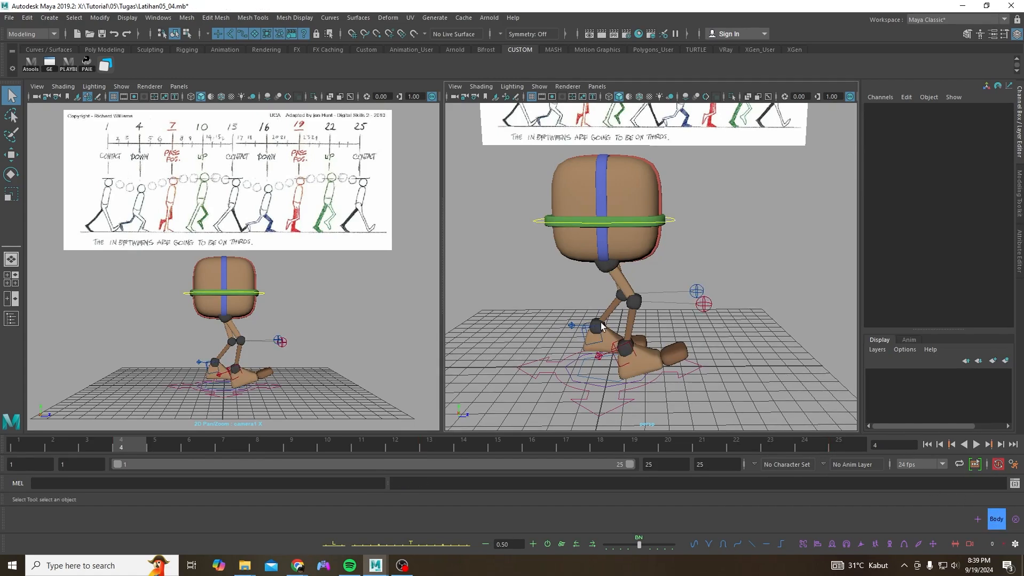
Flatten the right foot at frame 4 by setting its IK control's Rotate X and Ball Roll to 0.
left_click(631, 346)
key("e")
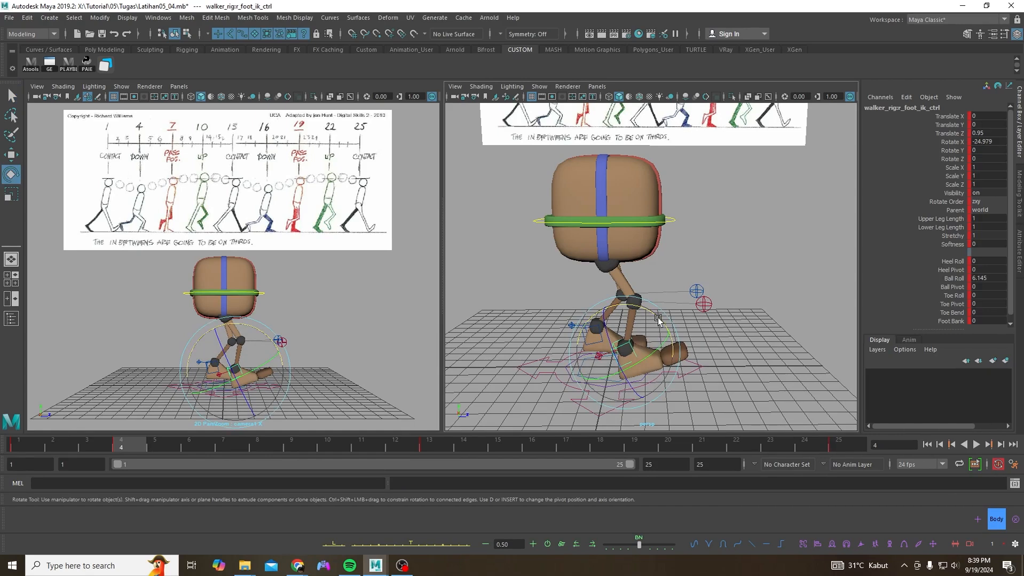
left_click_drag(658, 320, 660, 347)
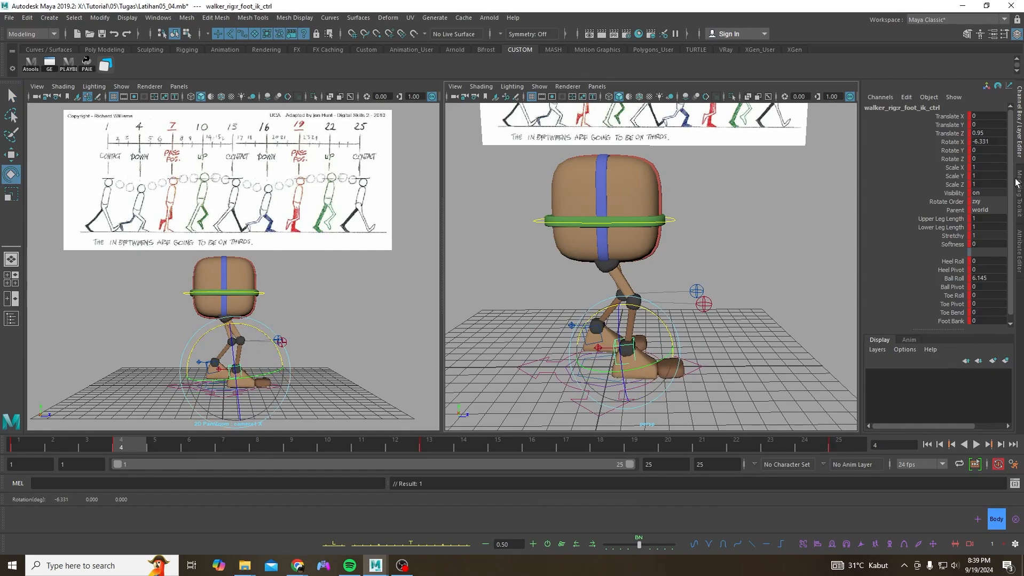
double_click(988, 135)
double_click(986, 142)
type("0")
key("Return")
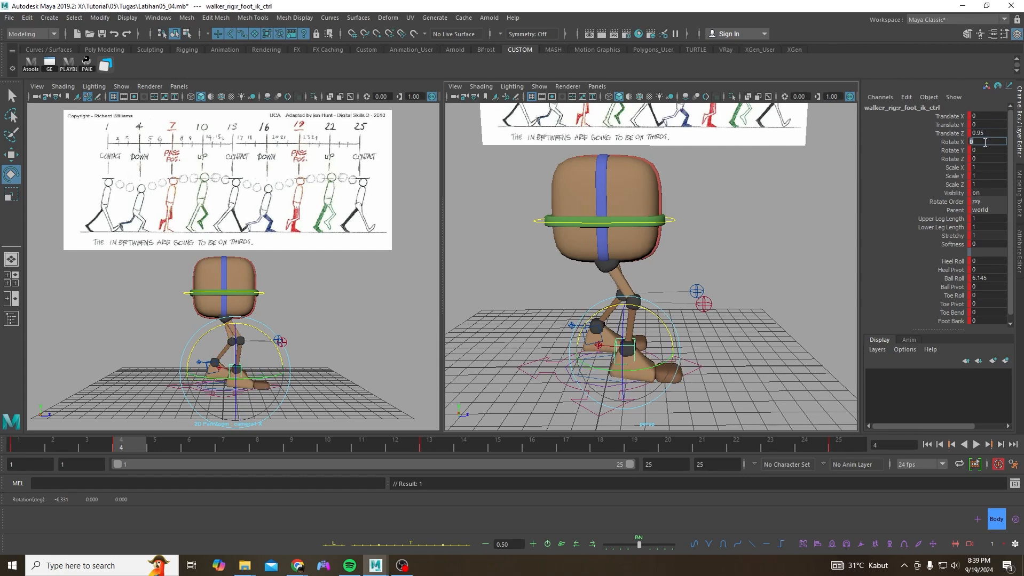
double_click(982, 276)
type("0")
key("Return")
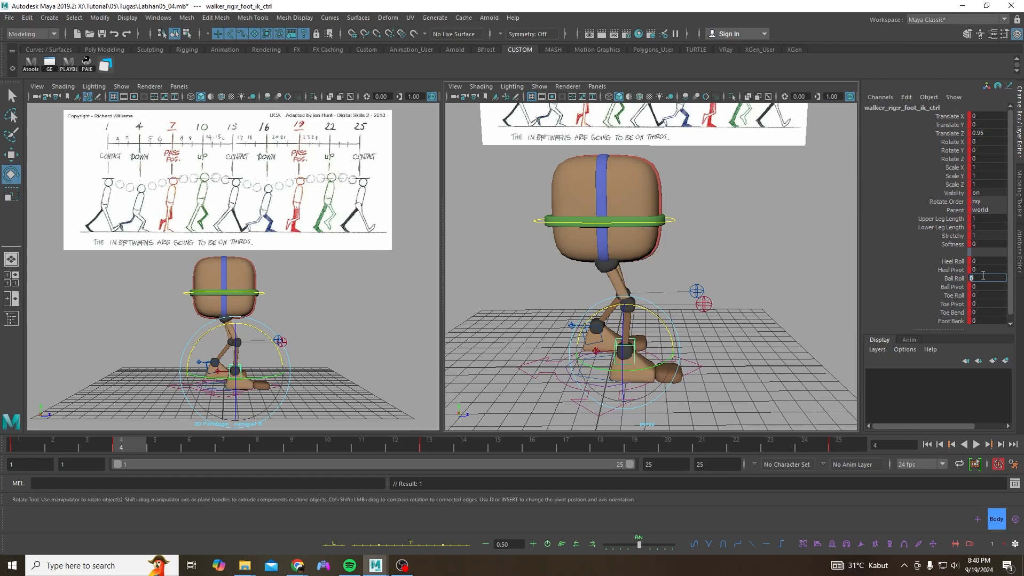
left_click(694, 404)
Lower the COG control slightly at frame 4 for the down pose.
left_click(667, 227)
key("w")
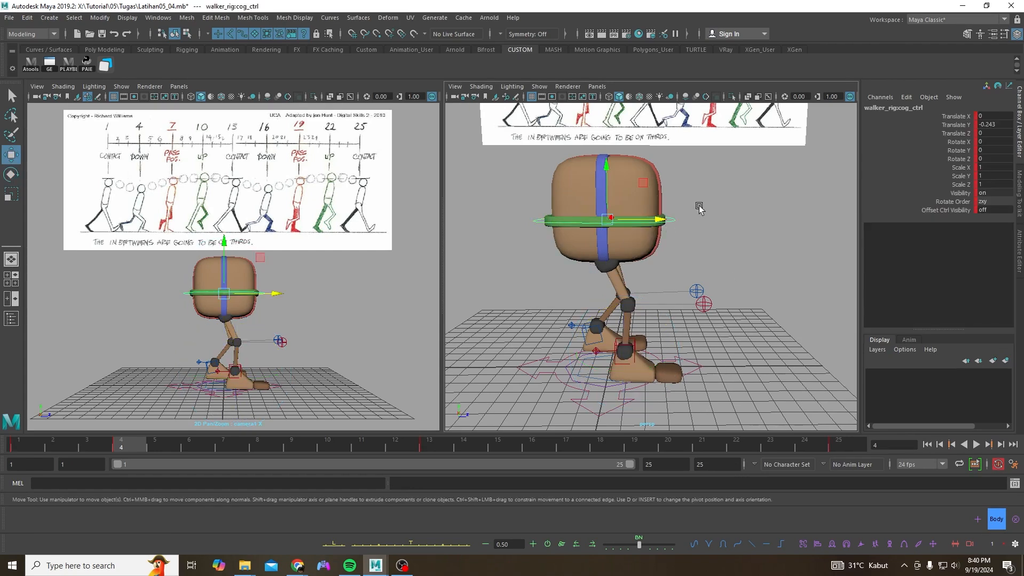
left_click_drag(607, 179, 609, 188)
Set the left foot IK control's Translate Z, Rotate X and Ball Roll to 0 at frame 4.
left_click(598, 329)
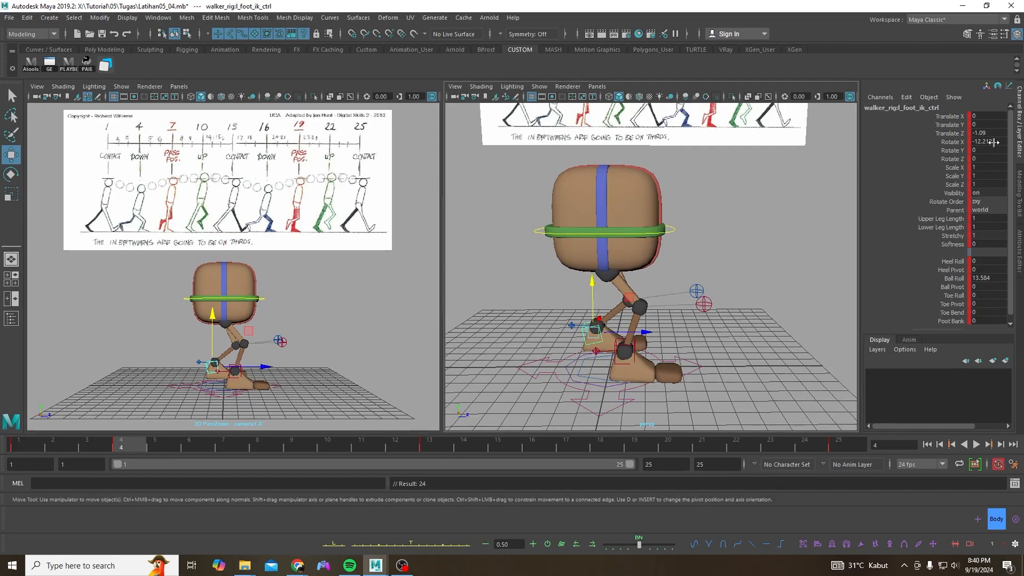
left_click_drag(991, 142, 991, 133)
type("0")
key("Return")
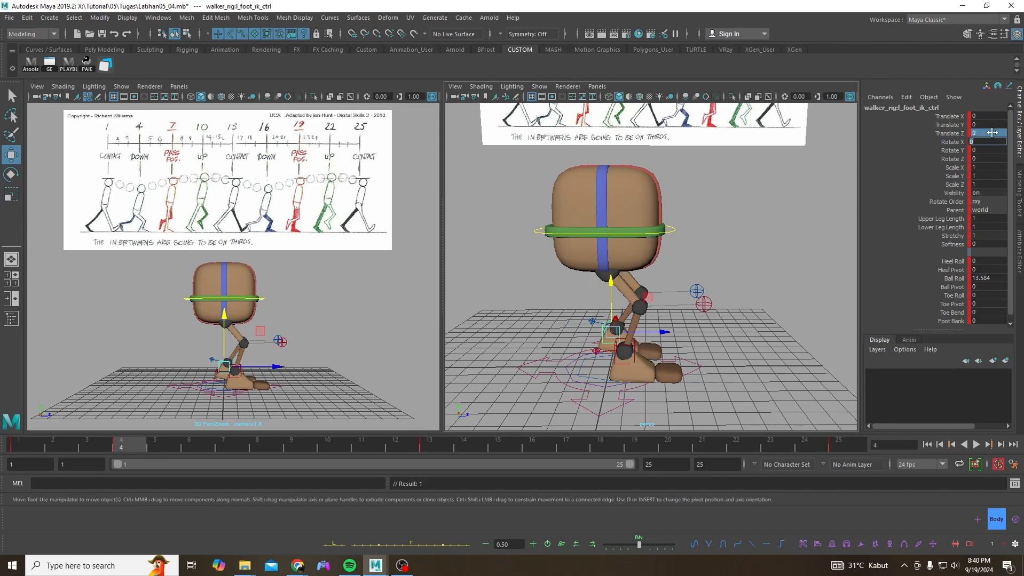
left_click(992, 277)
type("0")
key("Return")
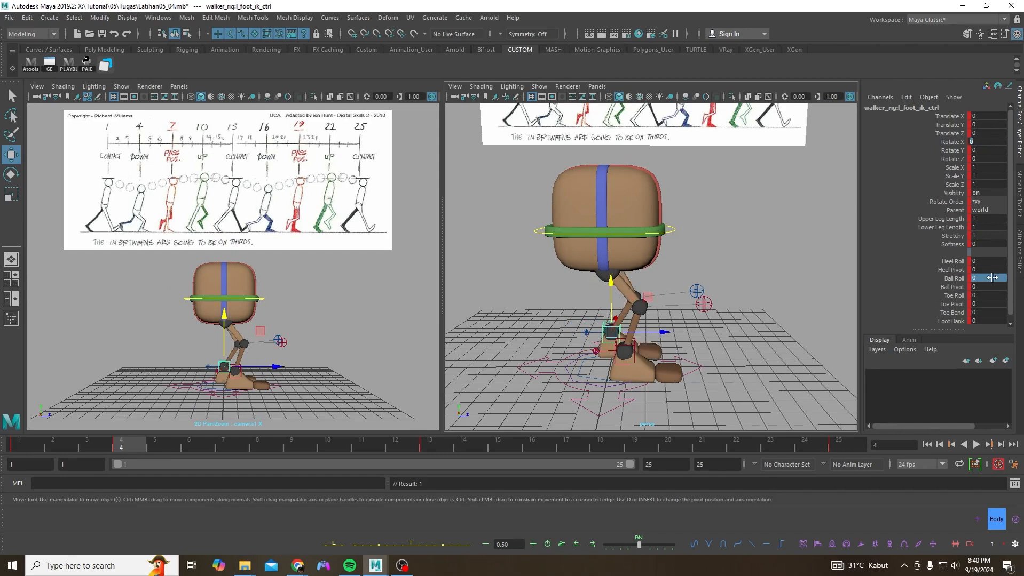
Move the left foot IK control back to about Translate Z -2.632, key it at frame 4, and compare with frame 1.
left_click(671, 302)
left_click(618, 329)
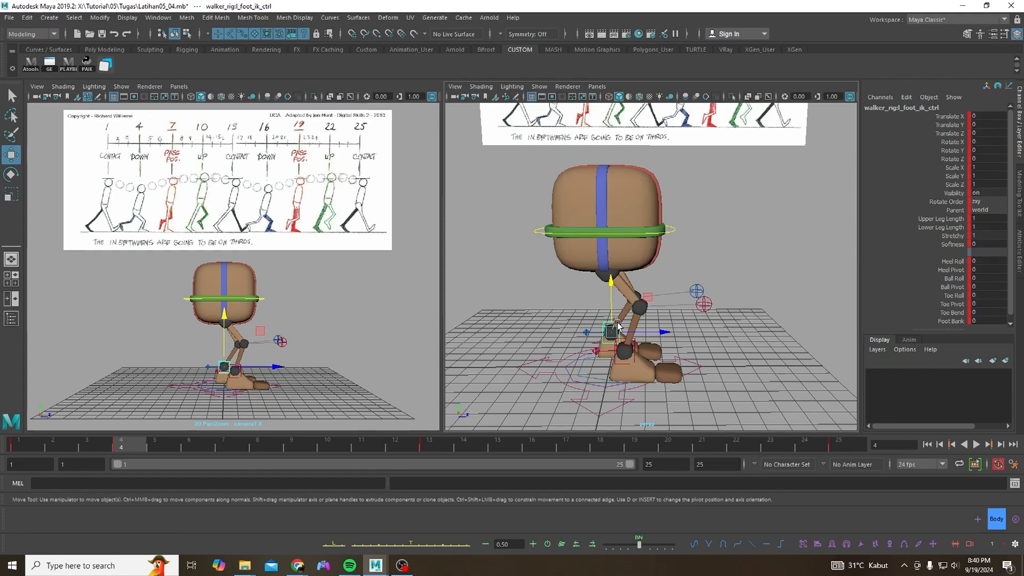
left_click_drag(661, 333, 612, 333)
key("s")
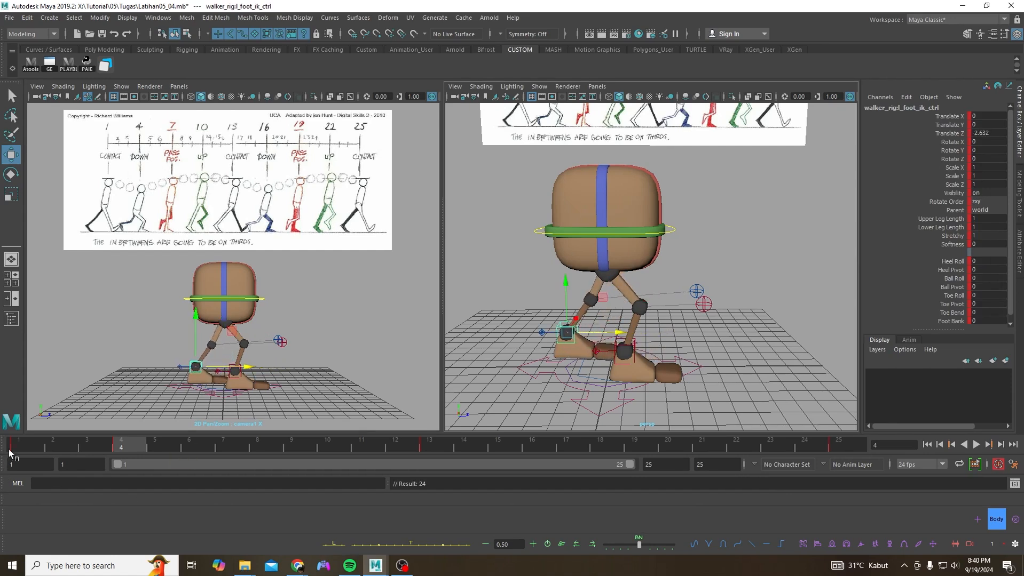
left_click(11, 447)
left_click(135, 443)
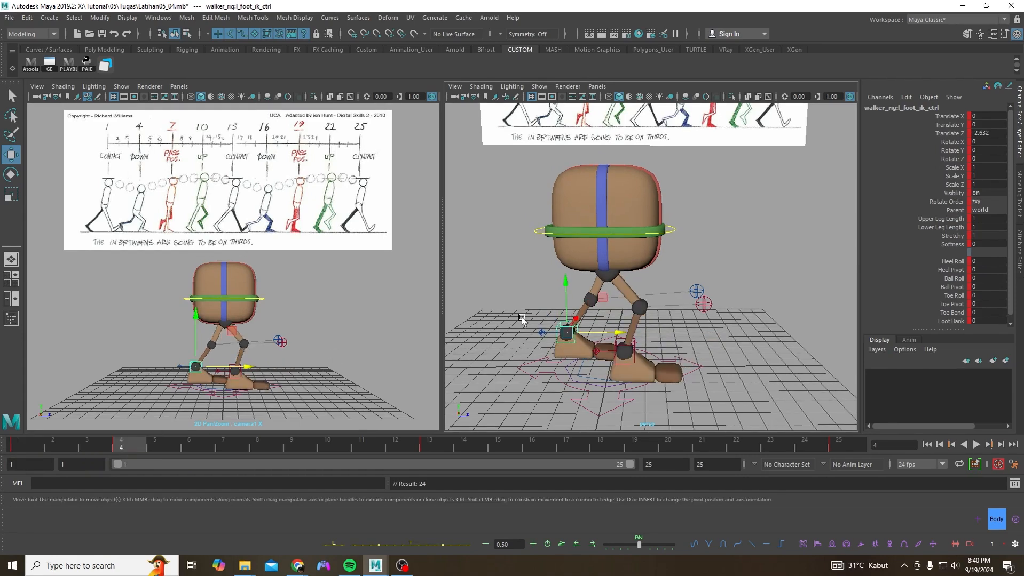
Try lifting the left foot at frame 4 to about Rotate X 31.643, Translate Y 0.982 and Translate Z -3.323, comparing it with frame 1.
key("e")
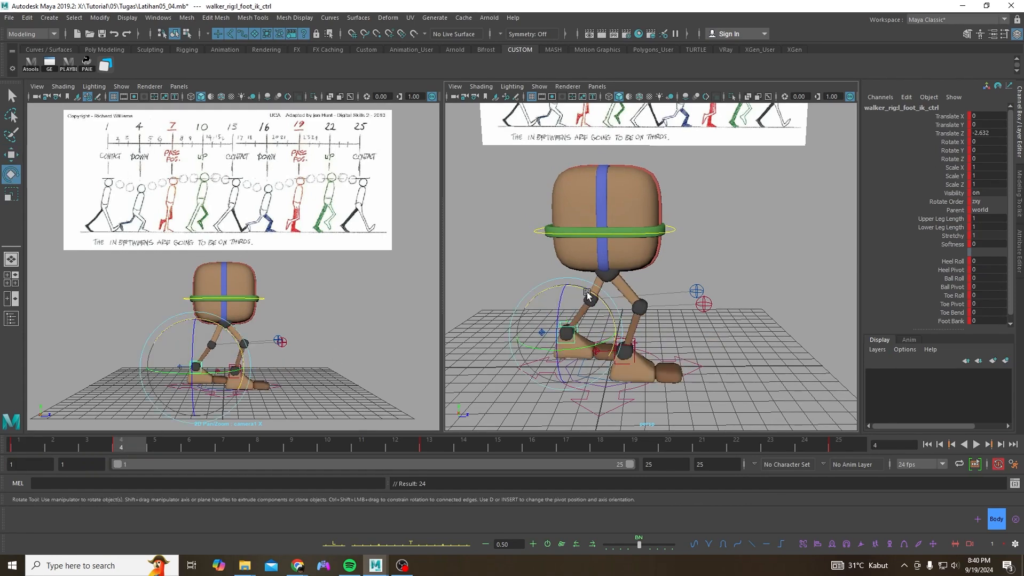
left_click_drag(587, 294, 567, 279)
key("w")
key("alt+v")
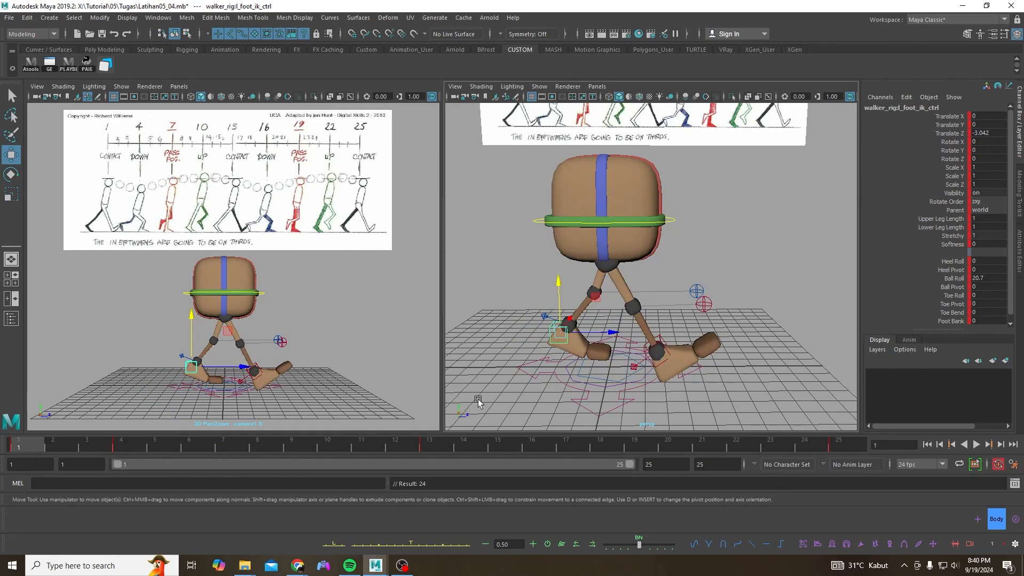
key("period")
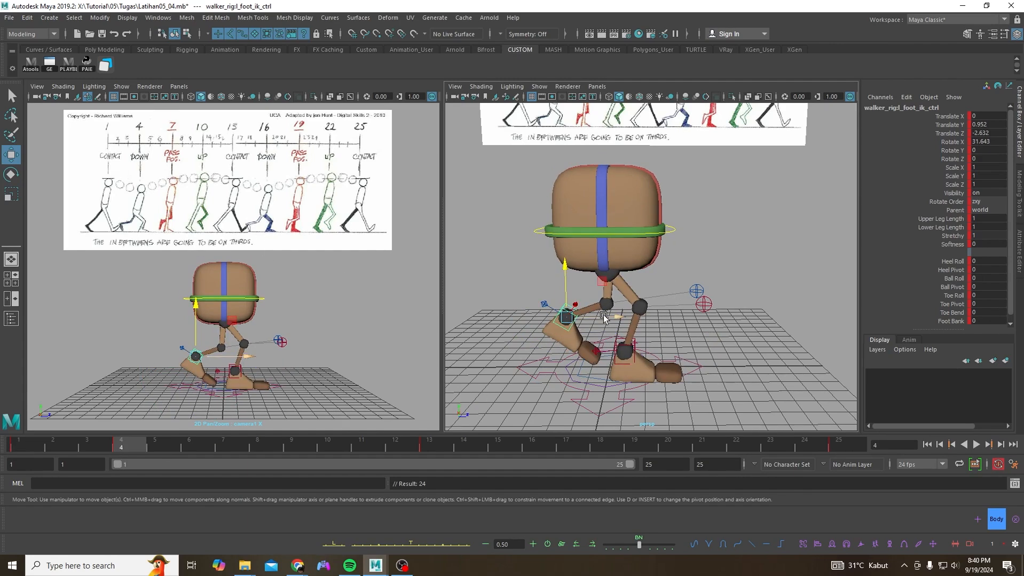
left_click_drag(600, 317, 590, 319)
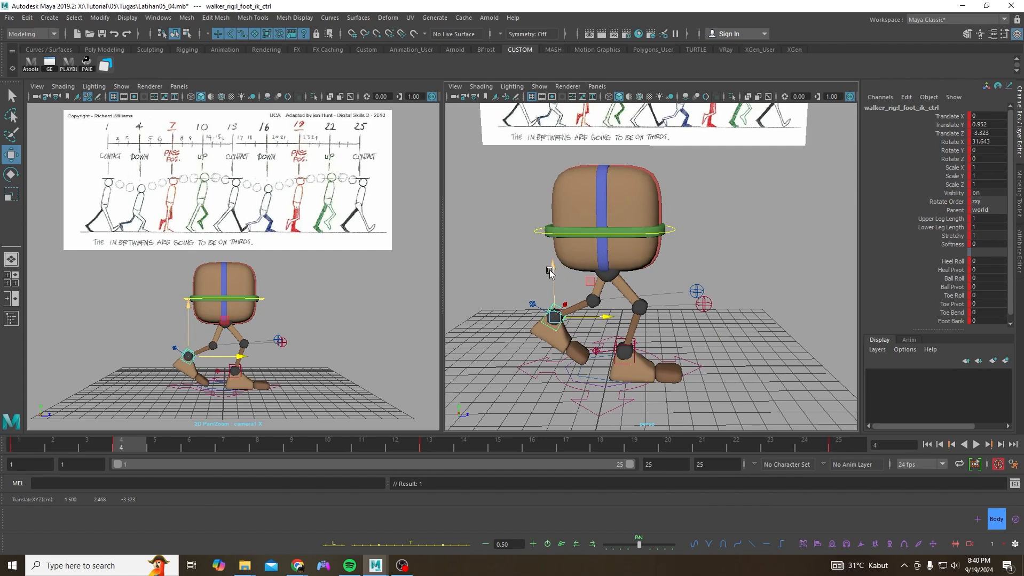
left_click_drag(552, 270, 551, 268)
key("comma")
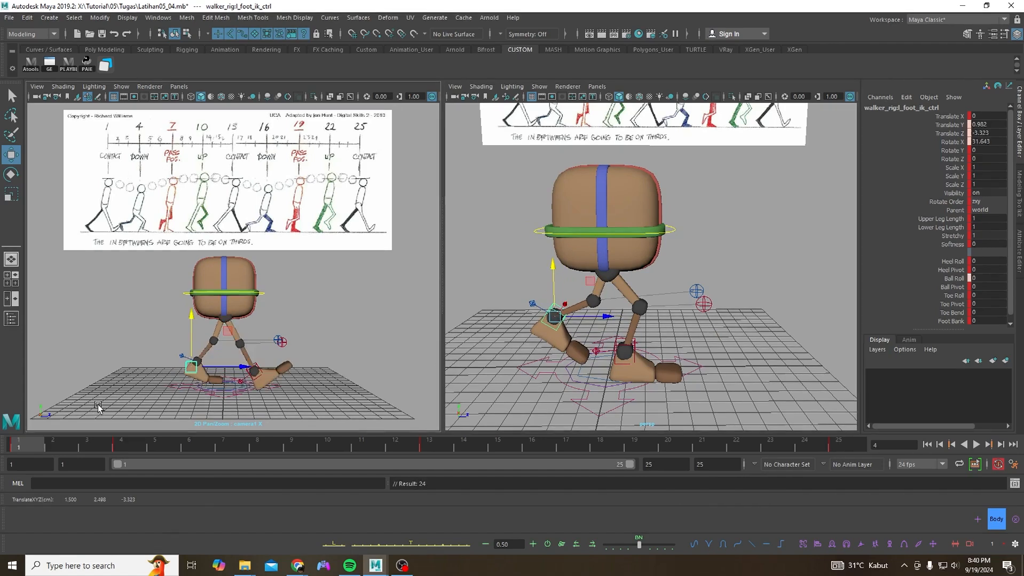
key("period")
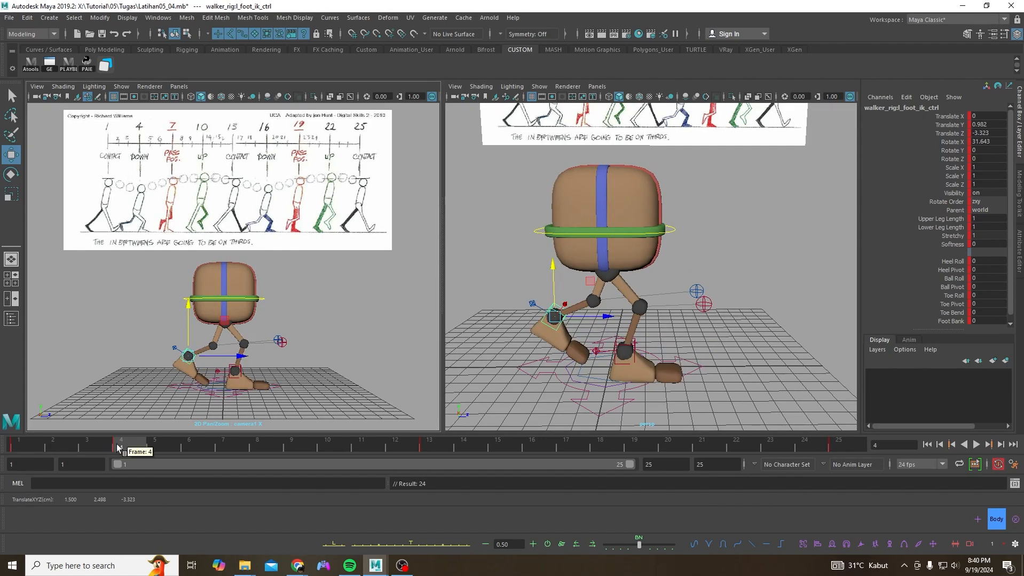
key("comma")
key("period")
left_click(33, 442)
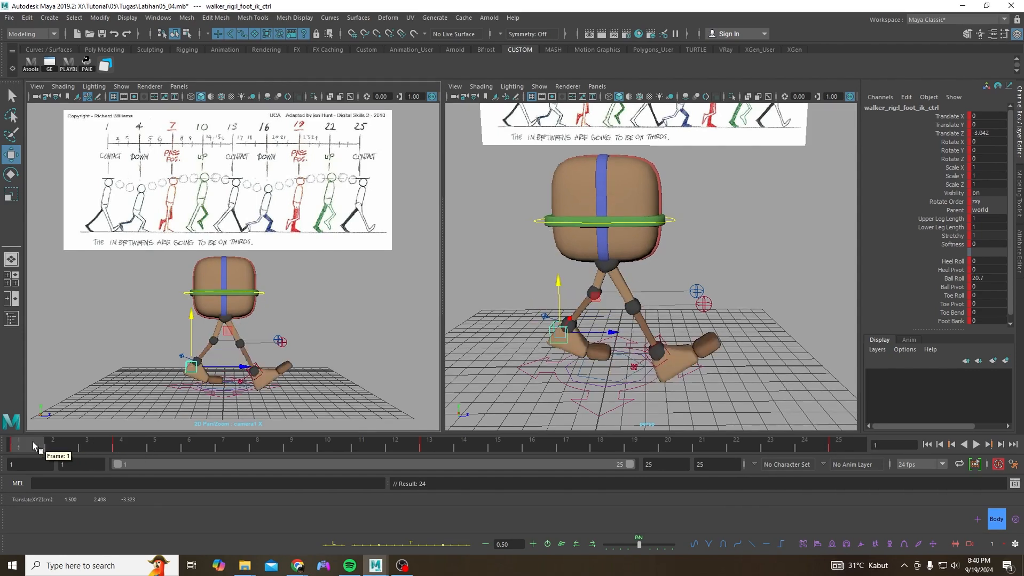
key("period")
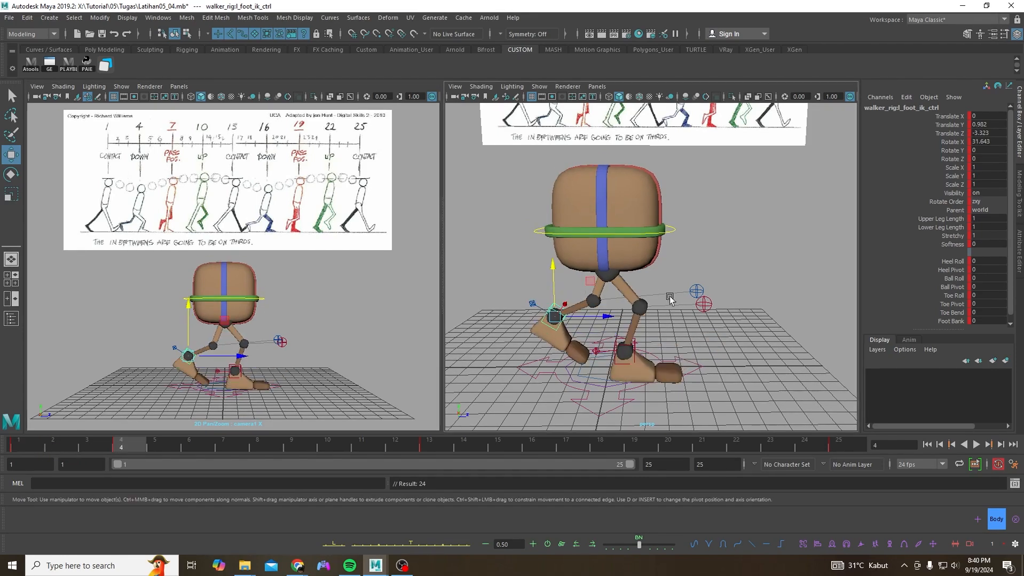
Copy the left foot IK control's key from frame 1 and paste it at frame 4.
left_click(26, 447)
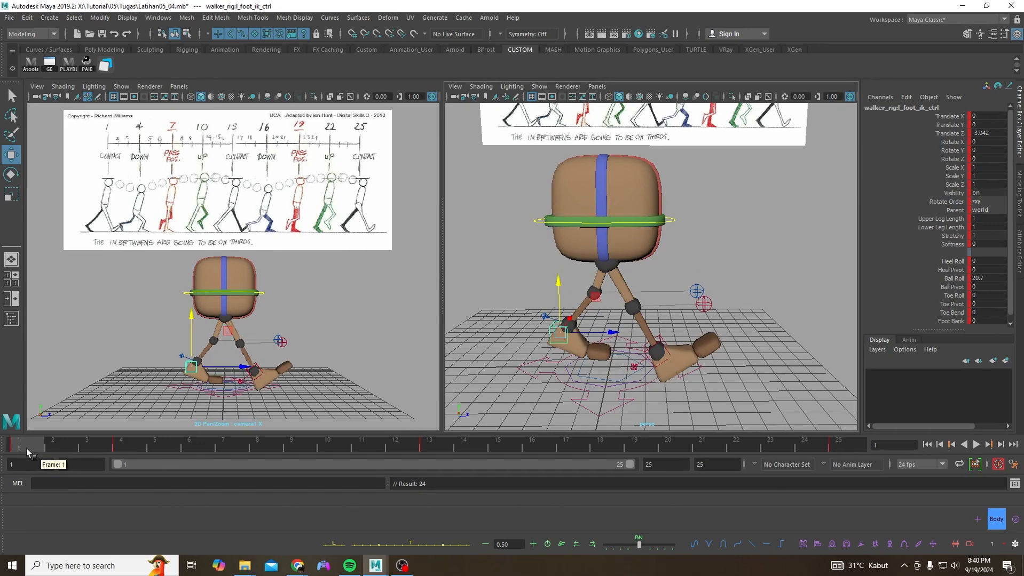
right_click(26, 449)
left_click(48, 282)
left_click(122, 446)
right_click(123, 446)
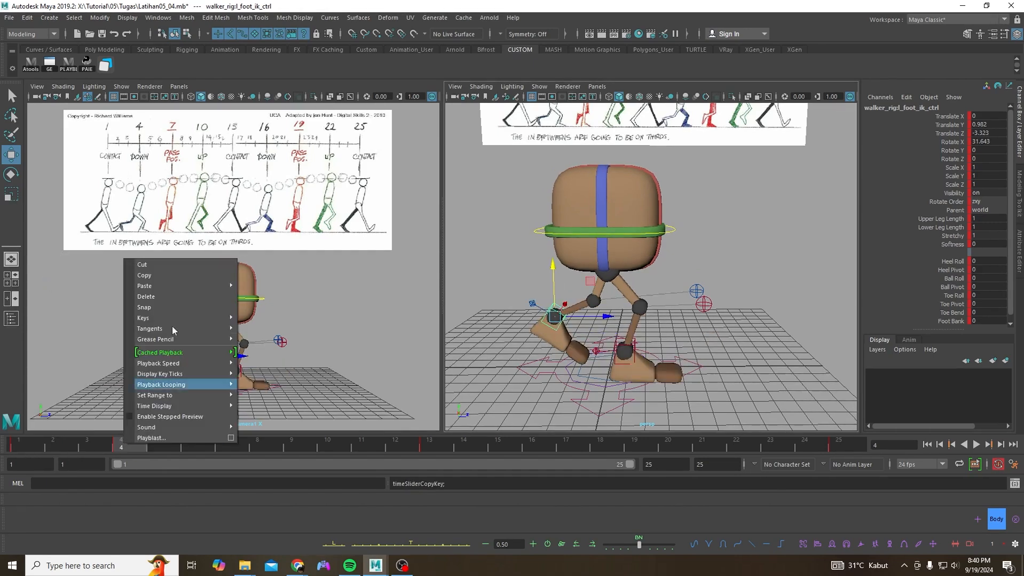
mouse_move(201, 286)
left_click(293, 296)
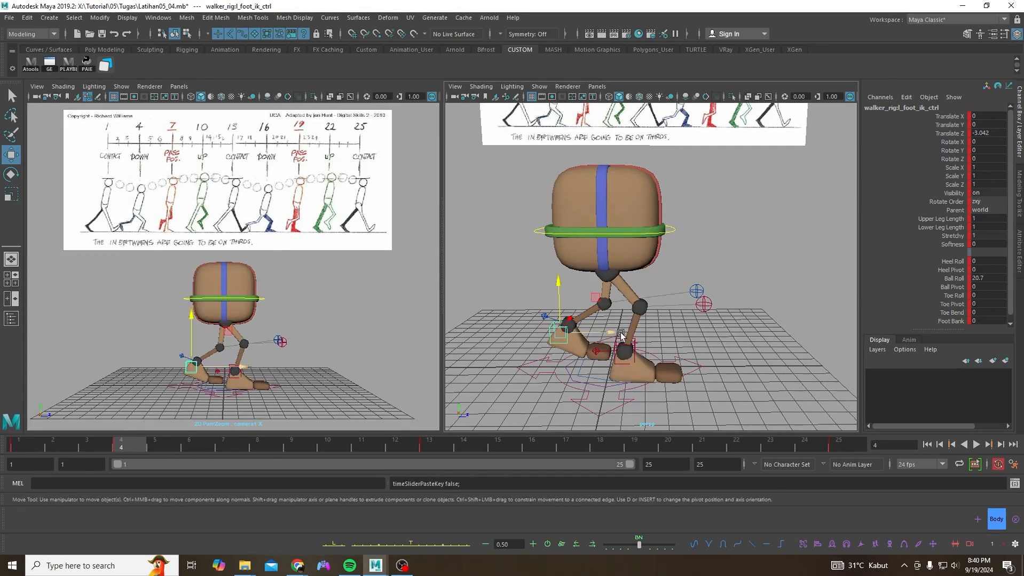
Set the left foot IK control to about Translate Z -4.439 with Ball Roll 37.8, and key all body controls at frame 4.
left_click_drag(619, 334, 591, 335)
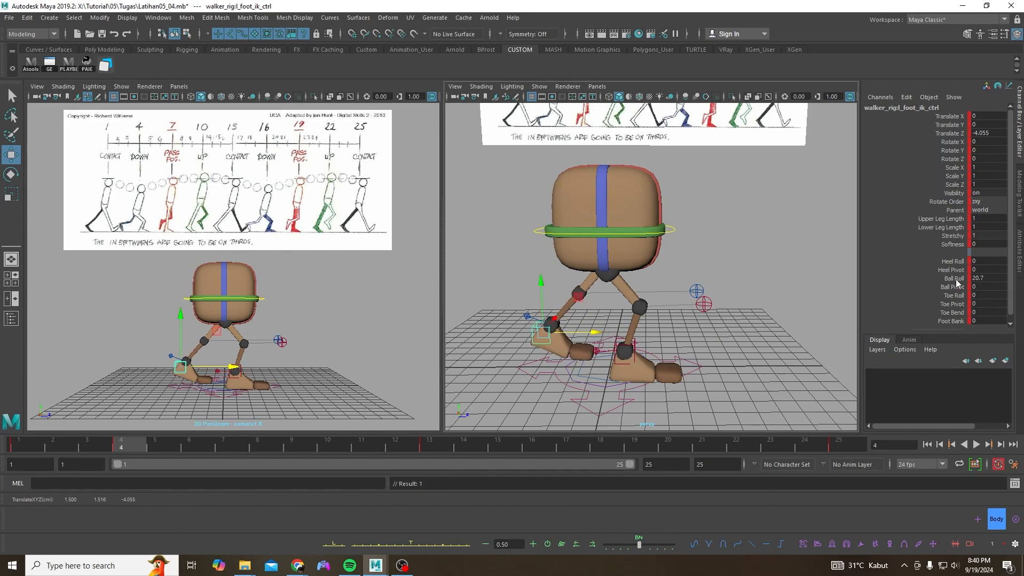
left_click(955, 279)
middle_click_drag(616, 280, 705, 288)
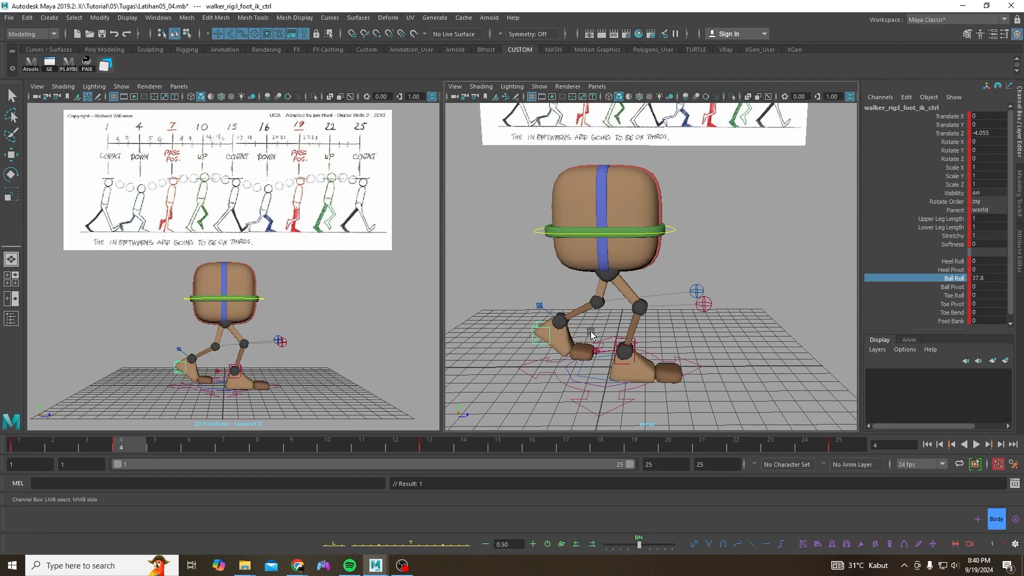
key("w")
mouse_move(590, 334)
left_mouse_down()
mouse_move(580, 331)
mouse_move(591, 328)
left_mouse_up()
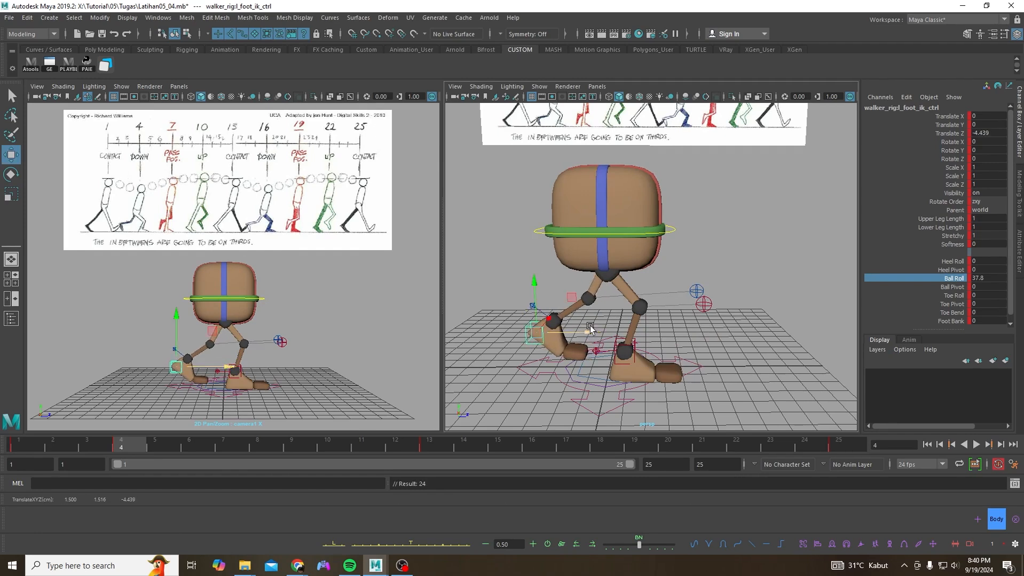
key("comma")
key("period")
left_click(996, 520)
key("s")
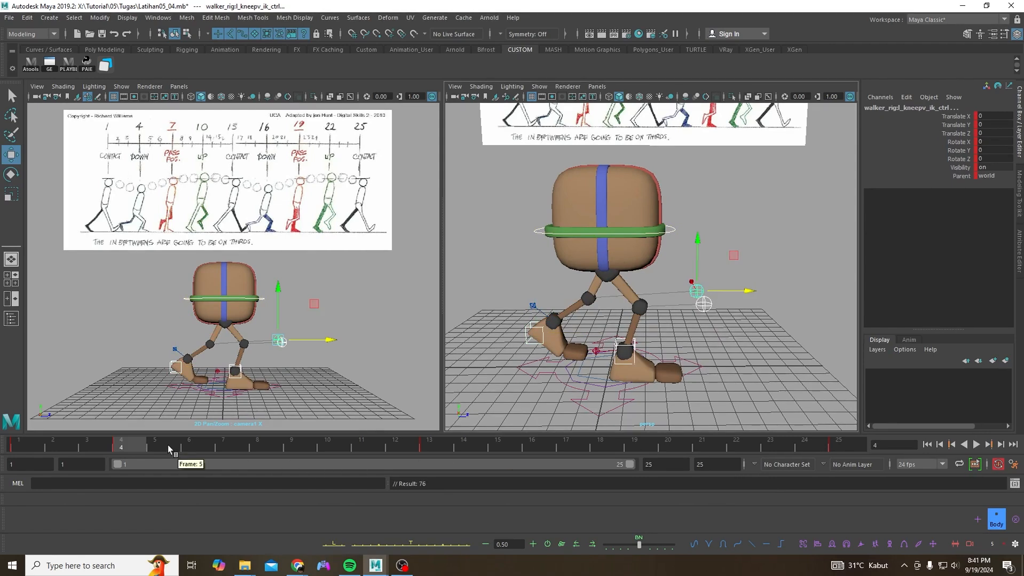
Go to frame 7 and set the right foot IK control's Ball Roll to 0.
left_click_drag(169, 450, 223, 447)
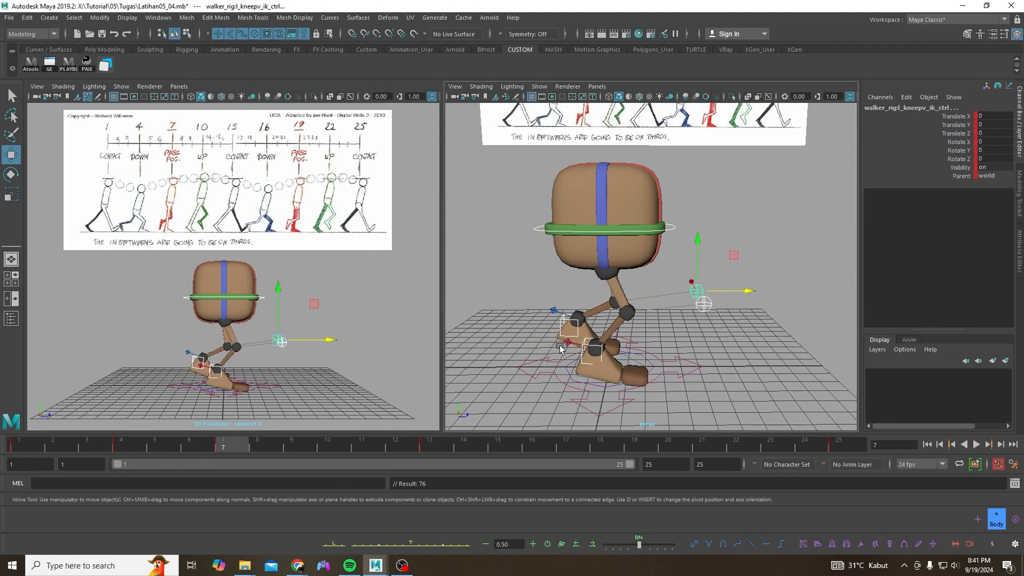
left_click(670, 229)
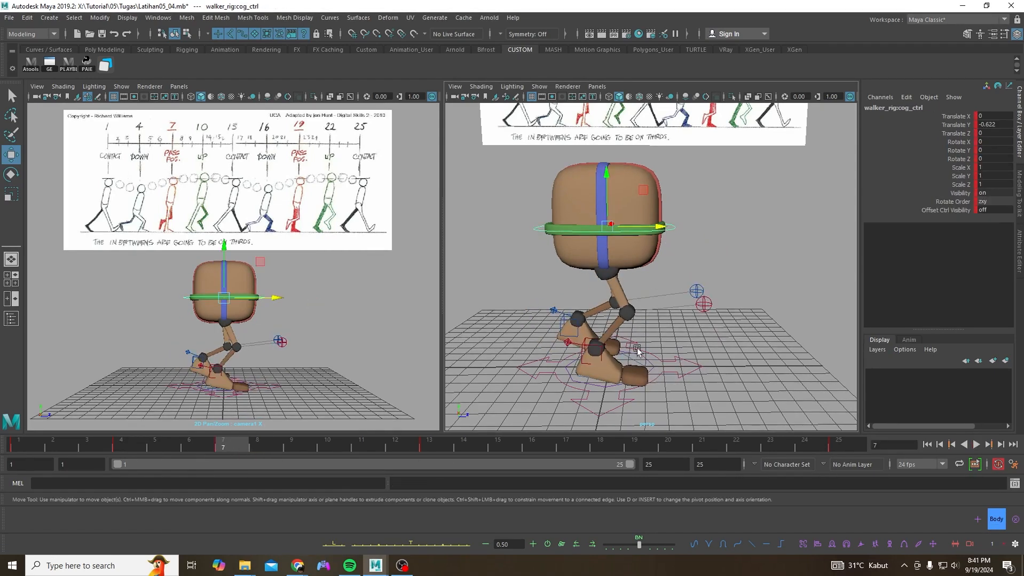
left_click(601, 348)
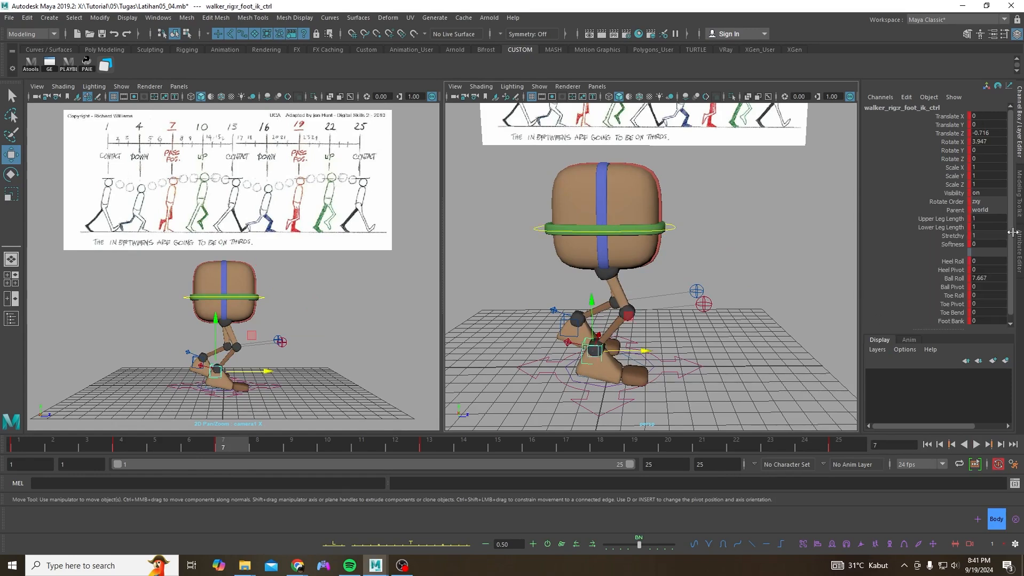
double_click(988, 278)
type("0")
key("Return")
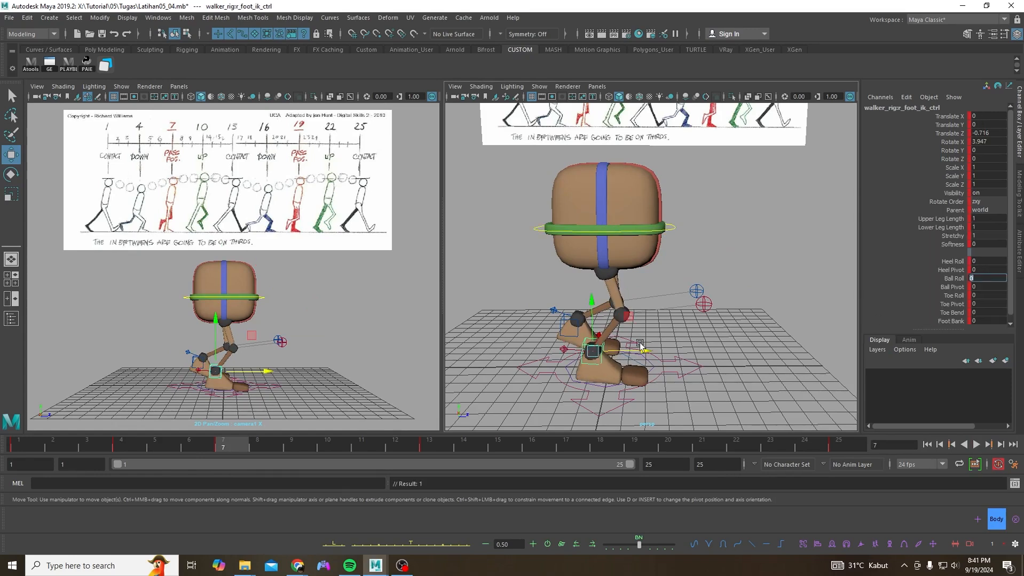
Move the right foot IK control backward along Z at frame 7 for the passing pose.
double_click(985, 132)
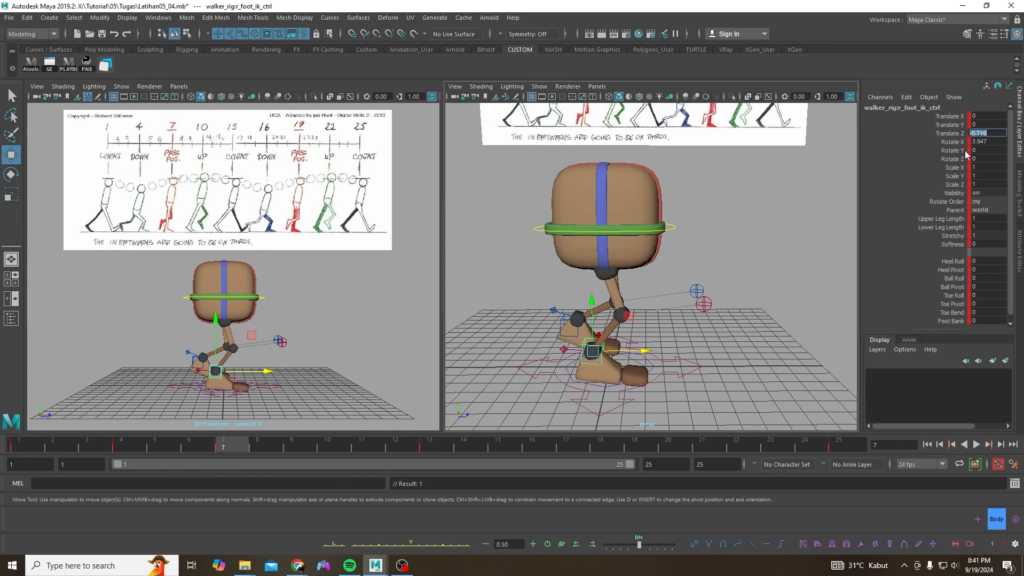
left_click(696, 328)
left_click(603, 350)
left_click_drag(636, 352, 609, 359)
Raise and key the COG control at about Translate Y -0.161 at frame 7, nudging the right foot IK control slightly forward.
left_click(673, 229)
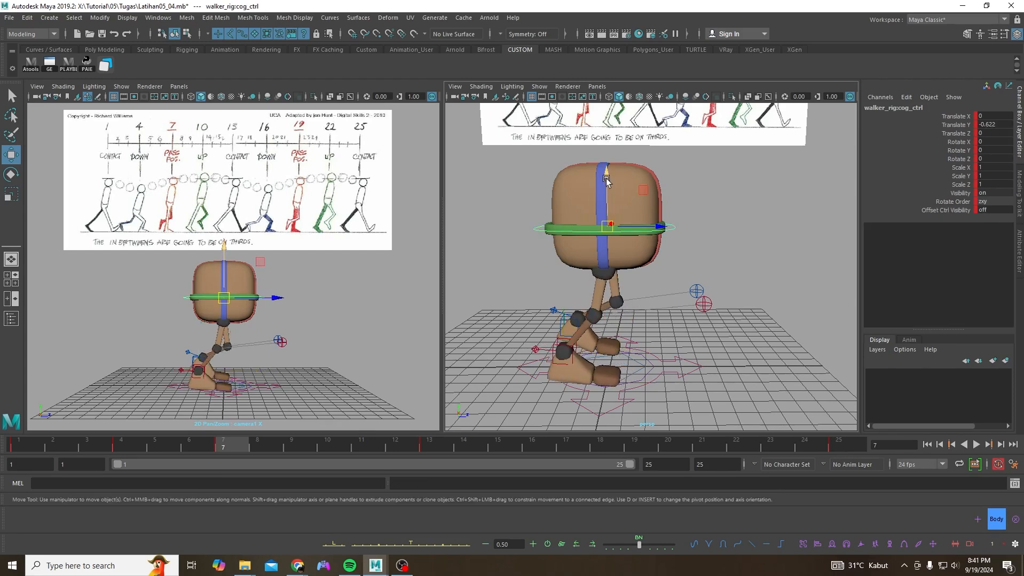
left_click_drag(609, 184, 603, 173)
left_click(569, 349)
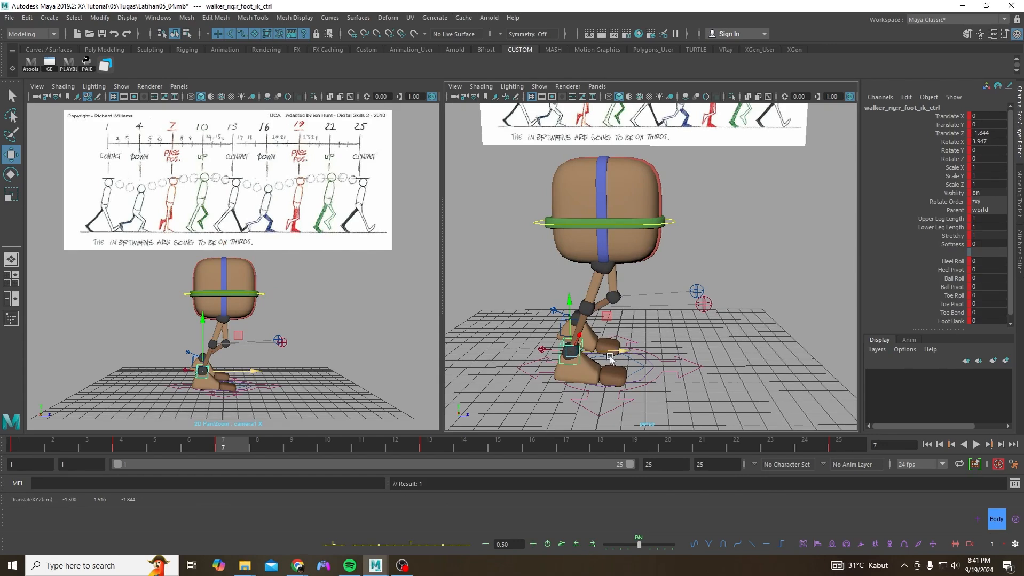
left_click_drag(619, 352, 629, 353)
left_click(644, 227)
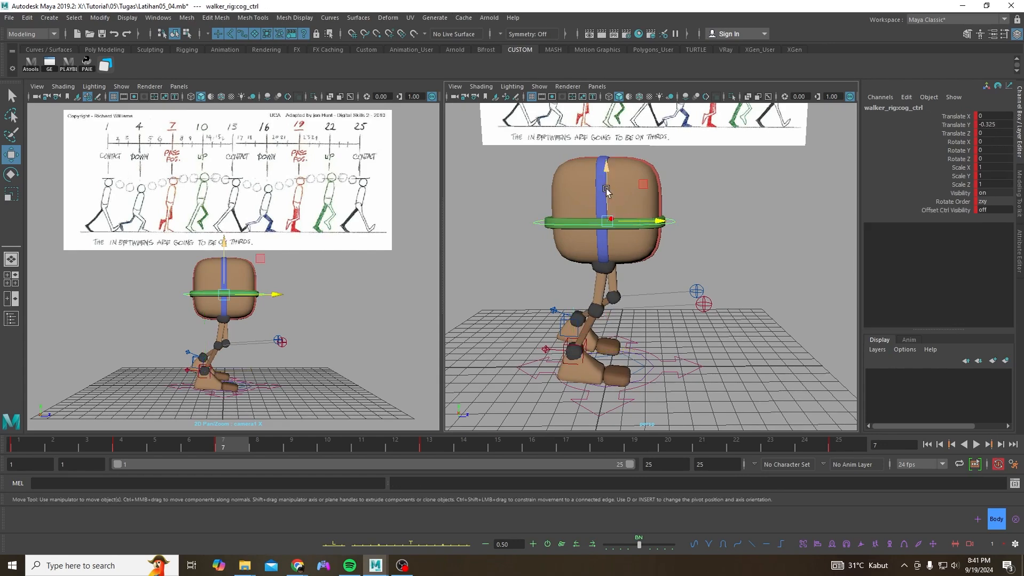
left_click_drag(606, 188, 606, 185)
key("s")
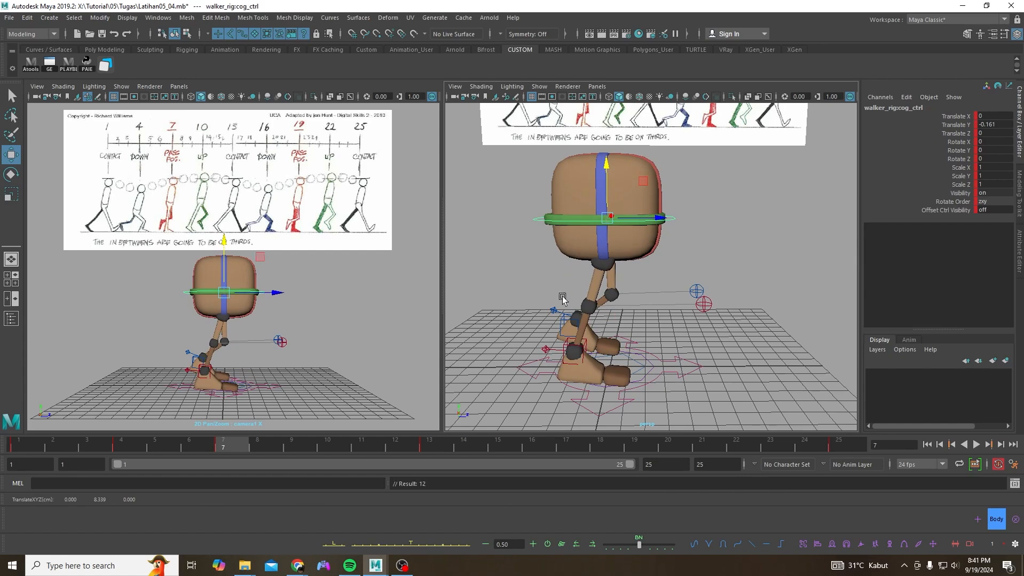
Set the left foot IK control's Ball Roll to 0 at frame 7.
left_click(564, 319)
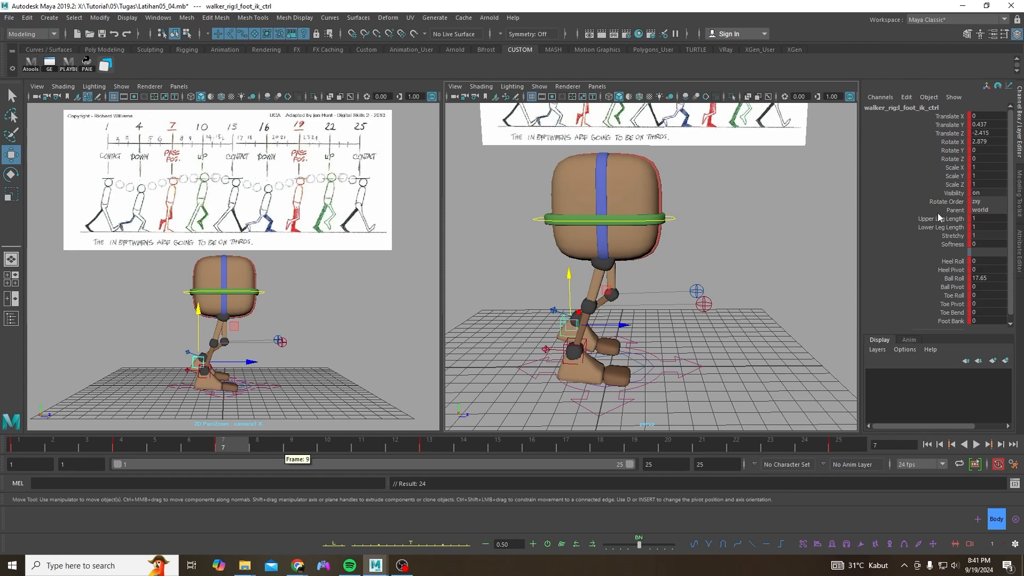
double_click(984, 278)
type("0")
key("Return")
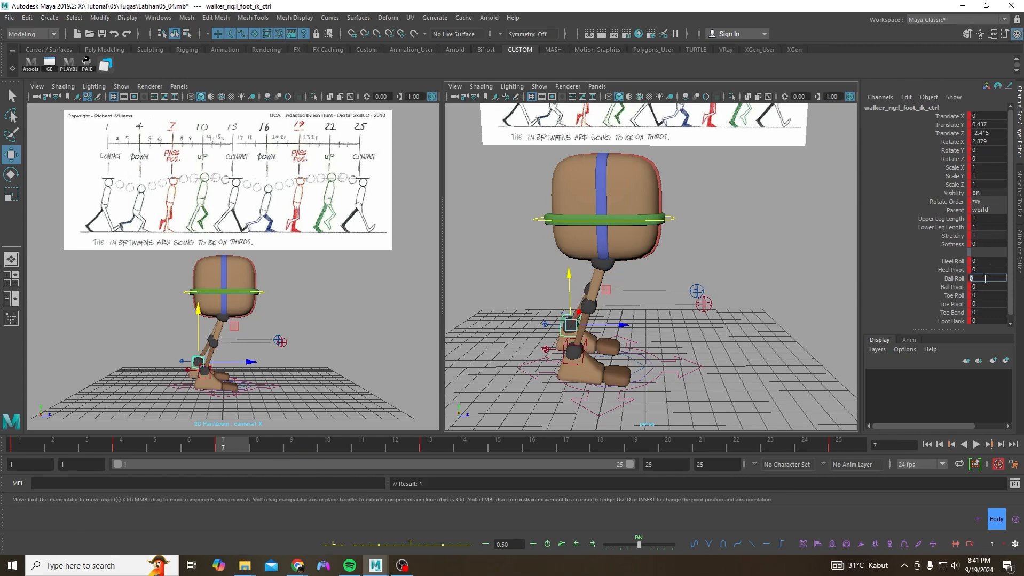
Lift the left foot at frame 7 to about Translate Y 1.86 and Translate Z -1.683, rotated to about Rotate X 71.314.
left_click_drag(567, 292, 611, 324)
key("e")
key("w")
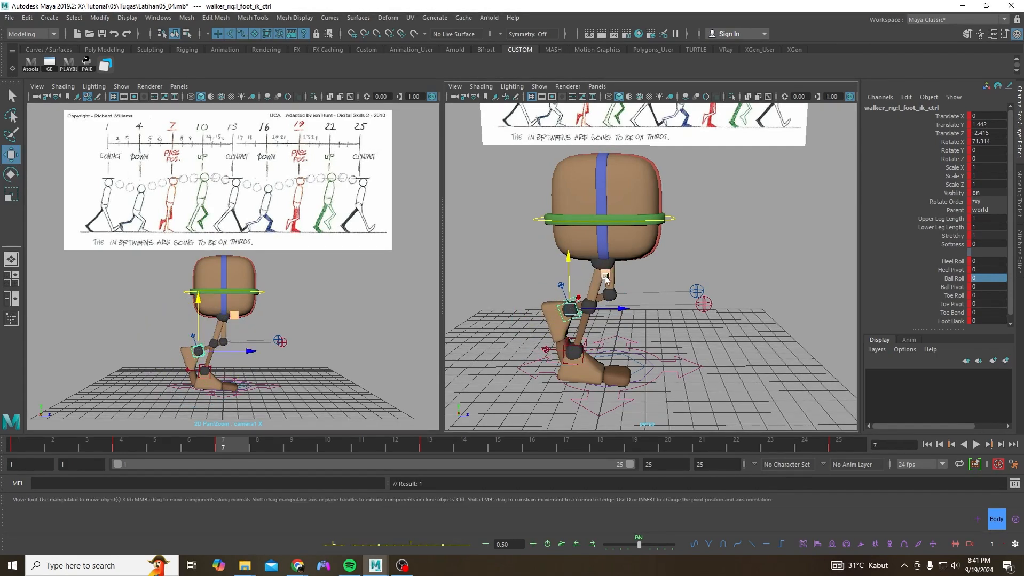
left_click_drag(605, 276, 620, 267)
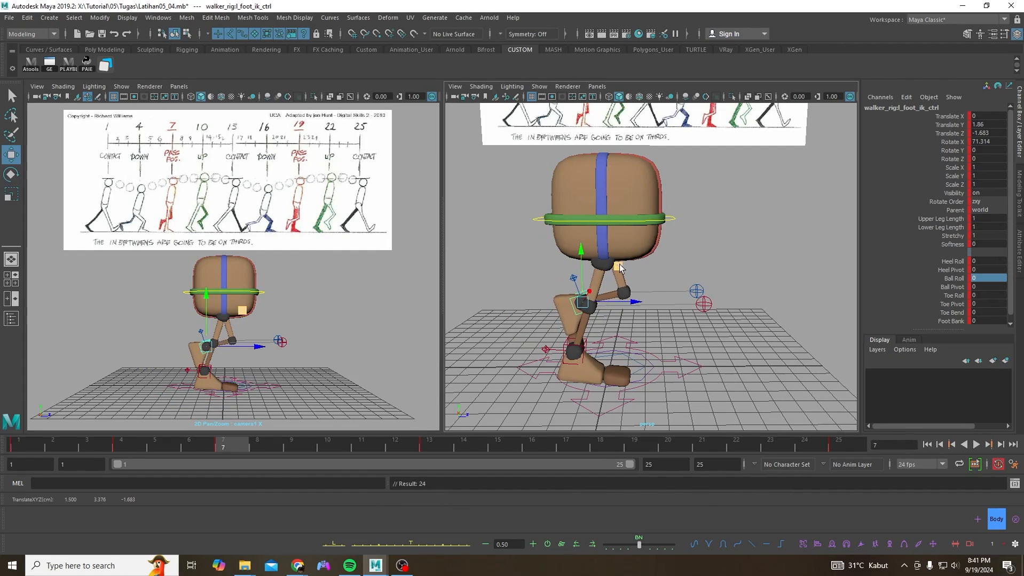
Move the right foot IK control forward at frame 7 to about Translate Z -1.261.
key("q")
left_click(586, 347)
key("w")
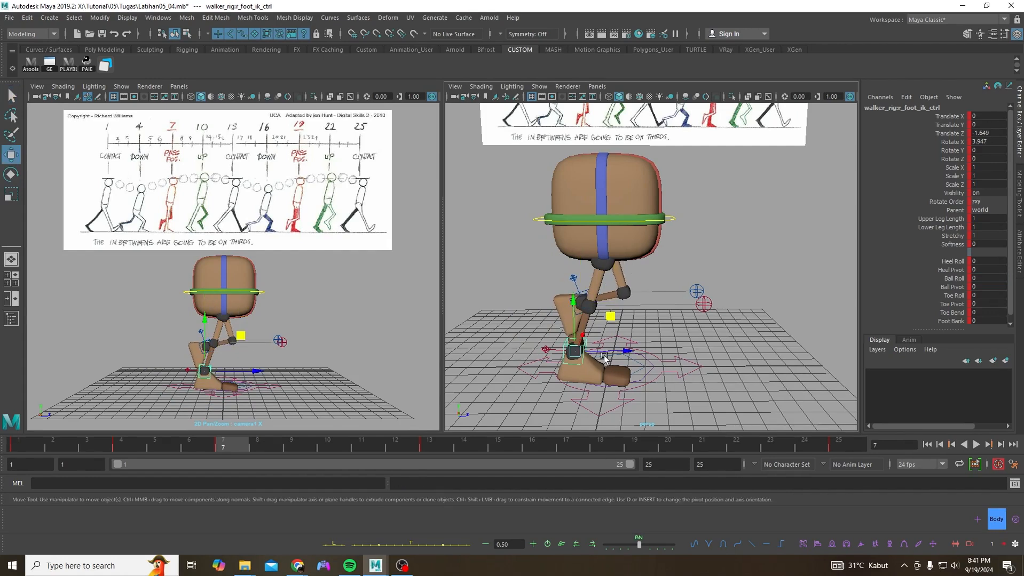
left_click_drag(612, 353, 619, 352)
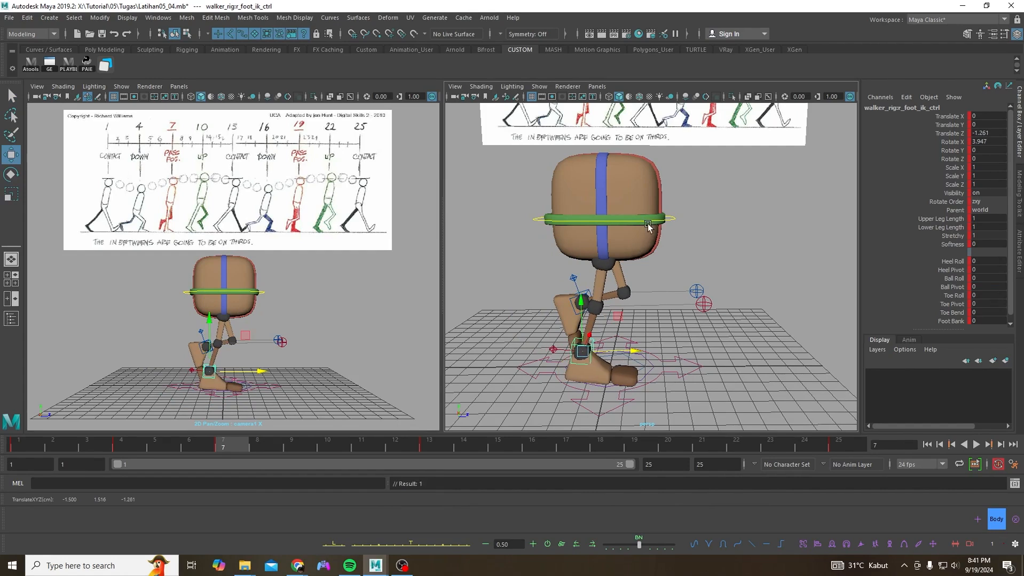
Raise the COG control to about Translate Y -0.107 at frame 7 and key all body controls.
left_click(613, 217)
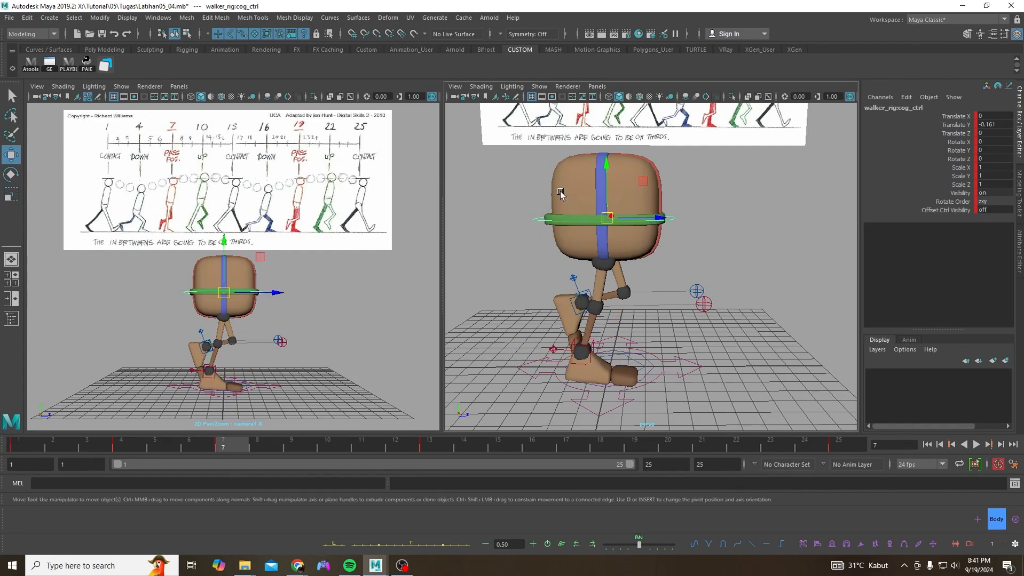
left_click_drag(606, 170, 607, 167)
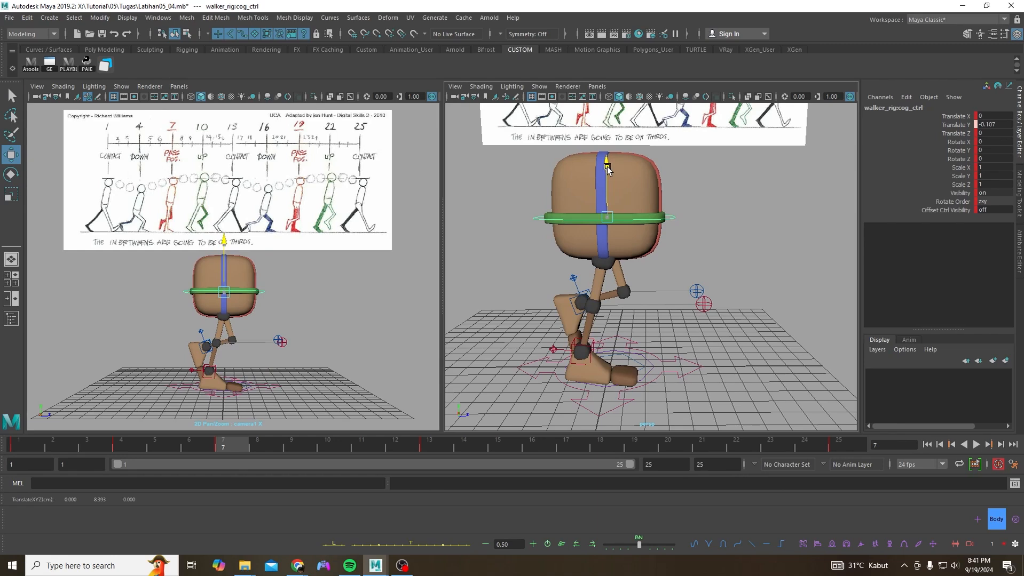
left_click(996, 520)
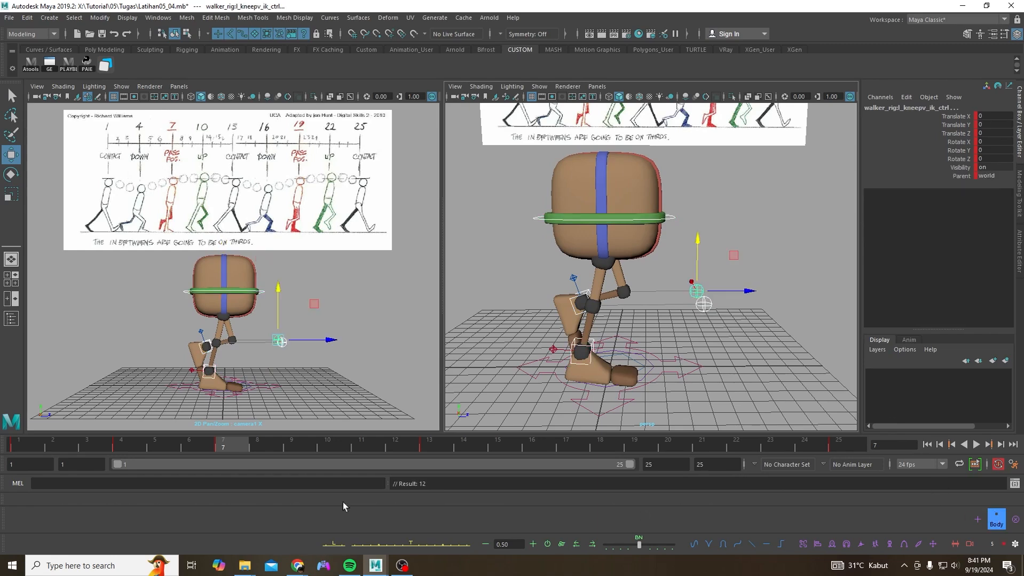
key("s")
At frame 10, set the right foot to about Translate Z -2.956 and Ball Roll 20.875, and raise the COG to about Translate Y 0.447.
left_click_drag(252, 441, 327, 443)
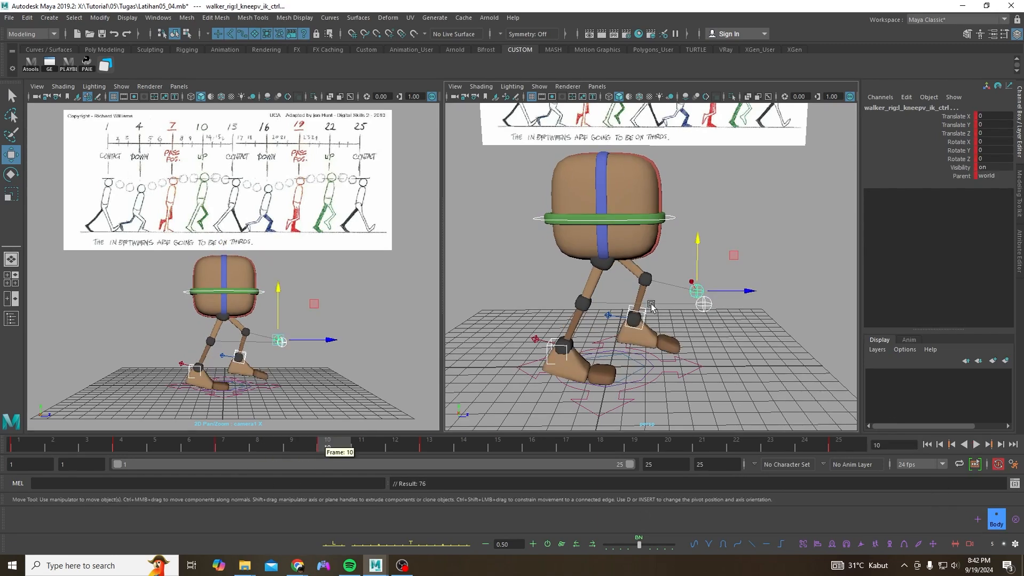
left_click(569, 357)
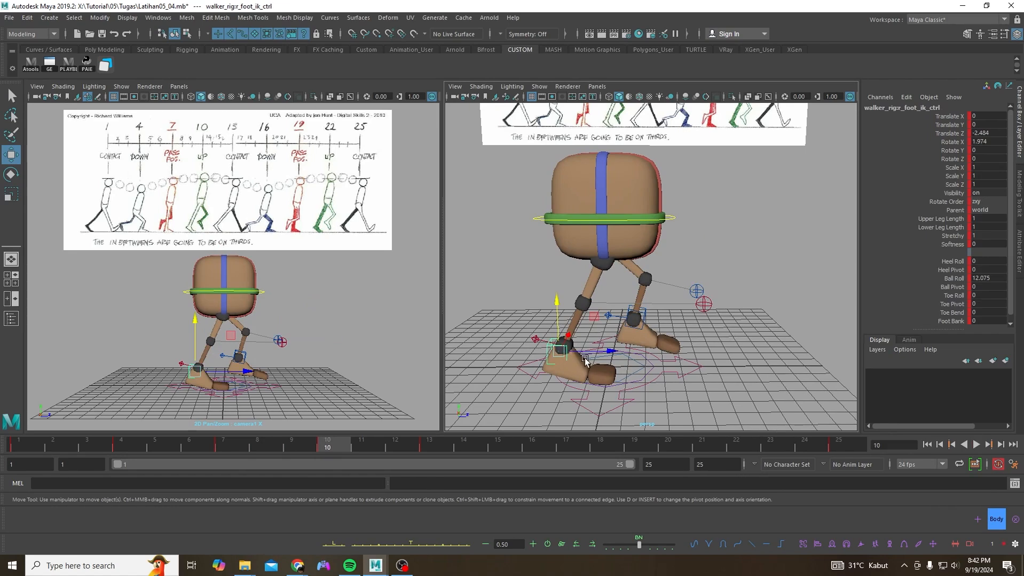
left_click(954, 278)
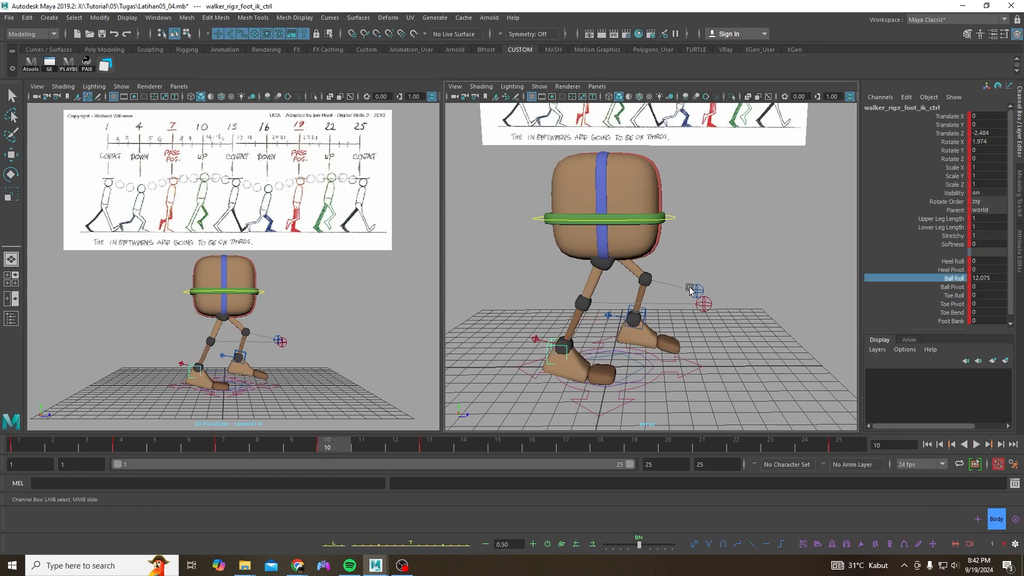
middle_click_drag(539, 347, 633, 247)
key("w")
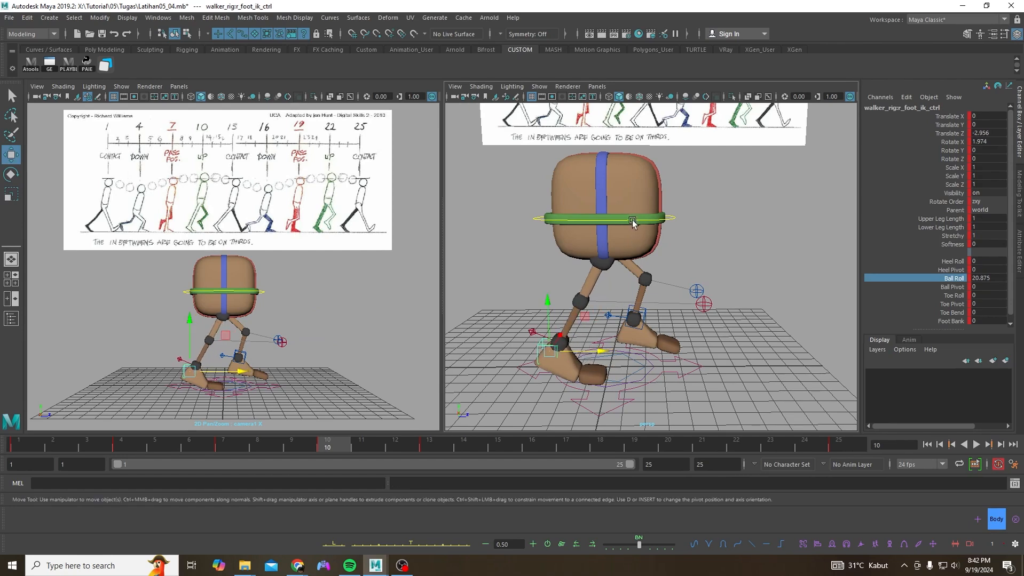
left_click(635, 219)
middle_click_drag(606, 195, 607, 183)
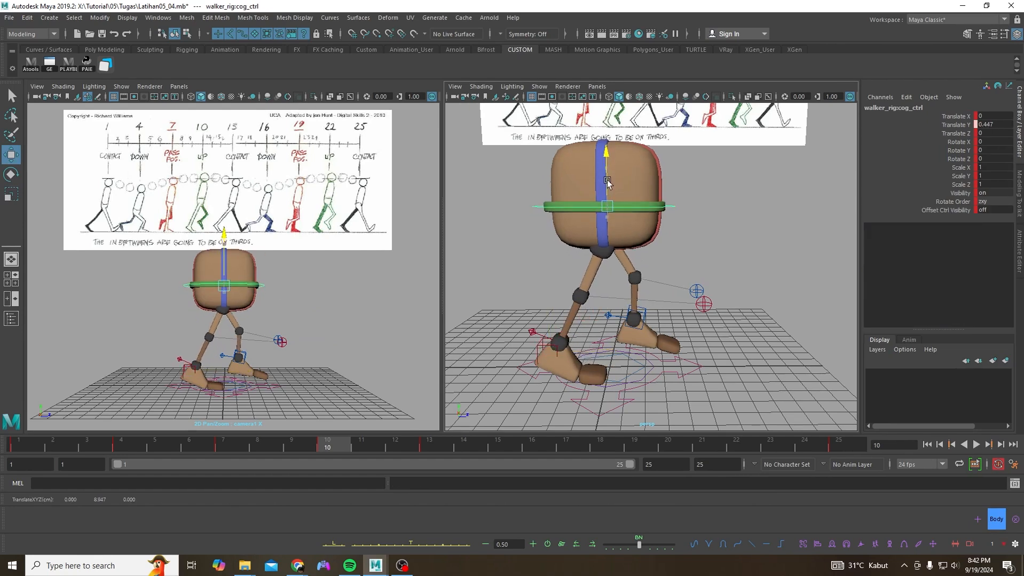
Move the right foot forward at frame 10 to about Translate Z -2.595 and set its Ball Roll to about 31.075.
left_click(551, 347)
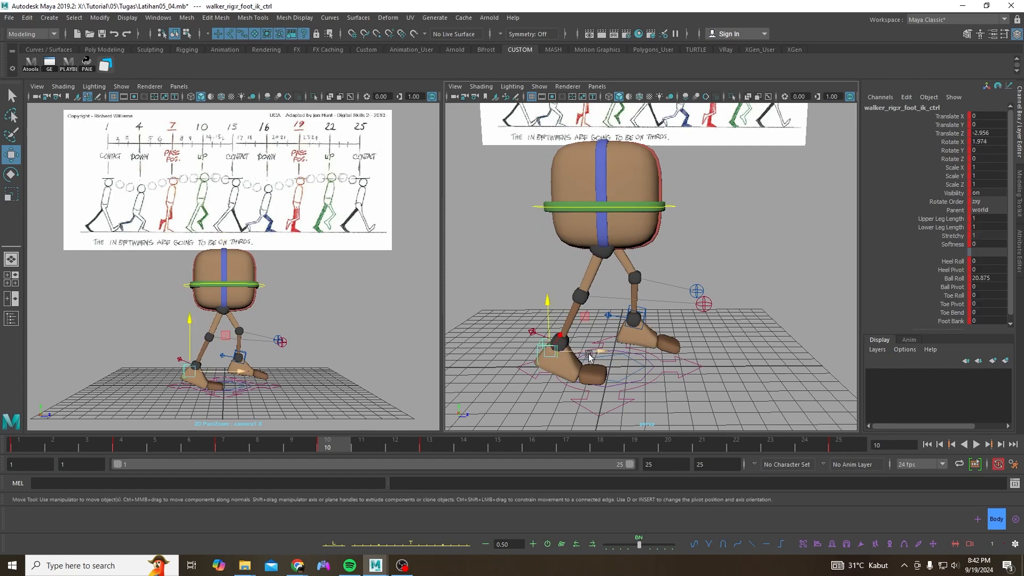
left_click_drag(587, 354, 596, 356)
left_click(954, 278)
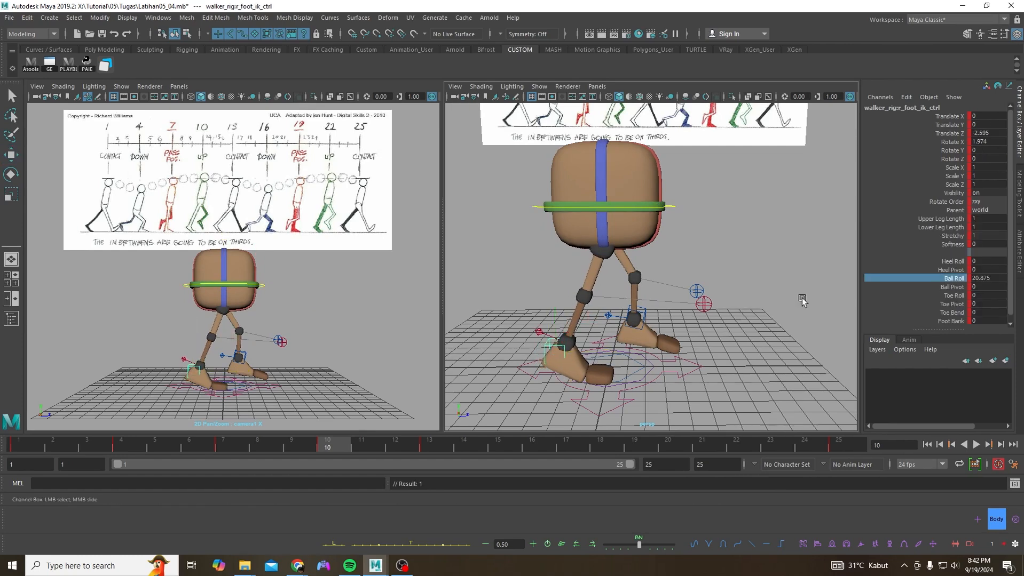
middle_click_drag(801, 299, 637, 233)
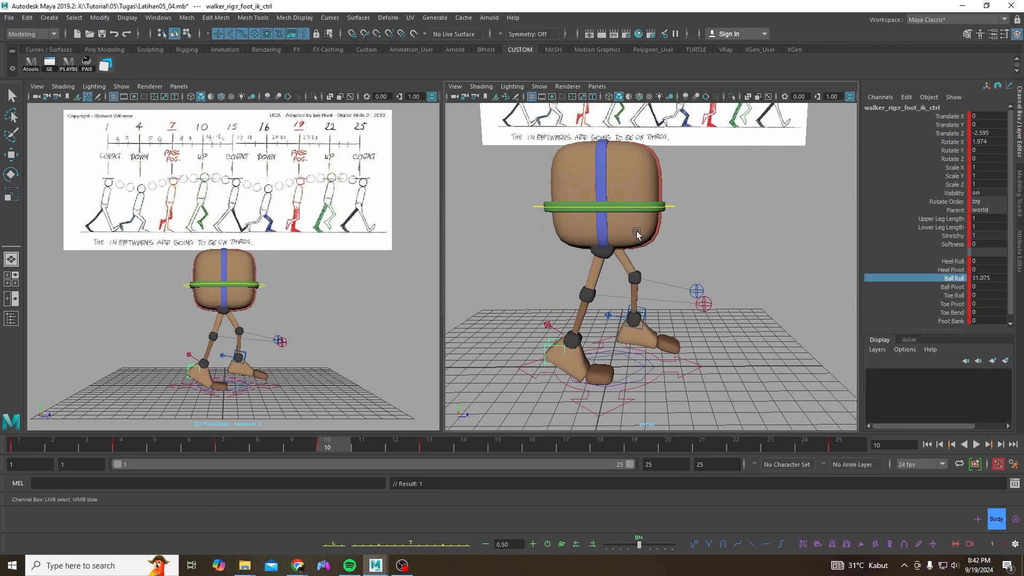
Lower the COG control at frame 10 to about Translate Y 0.311 and key it.
left_click(630, 208)
key("w")
left_click_drag(608, 182, 609, 185)
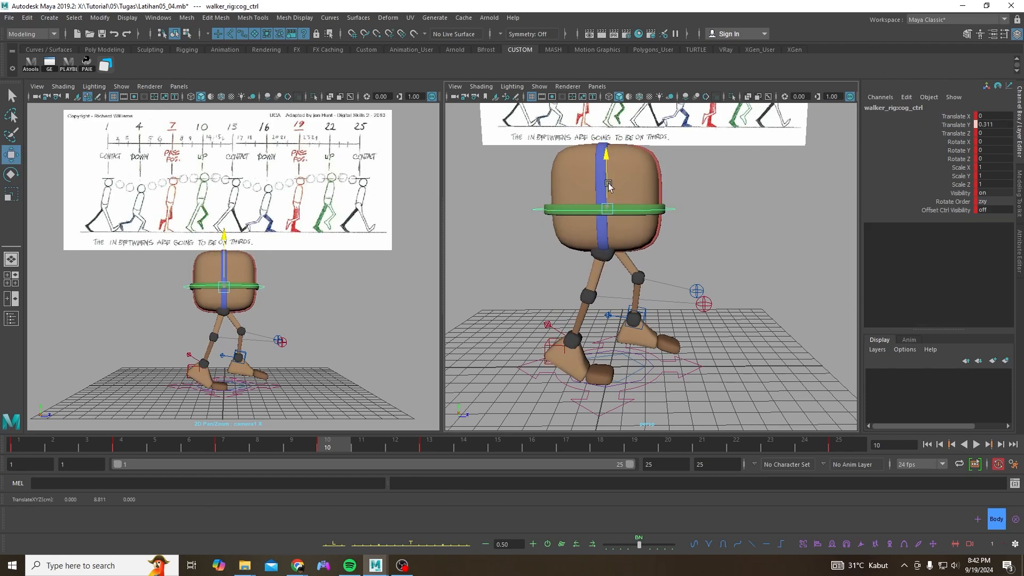
key("s")
Lower the COG control at frame 7 to about Translate Y -0.163 and compare the pose with the neighbouring key pose.
key("comma")
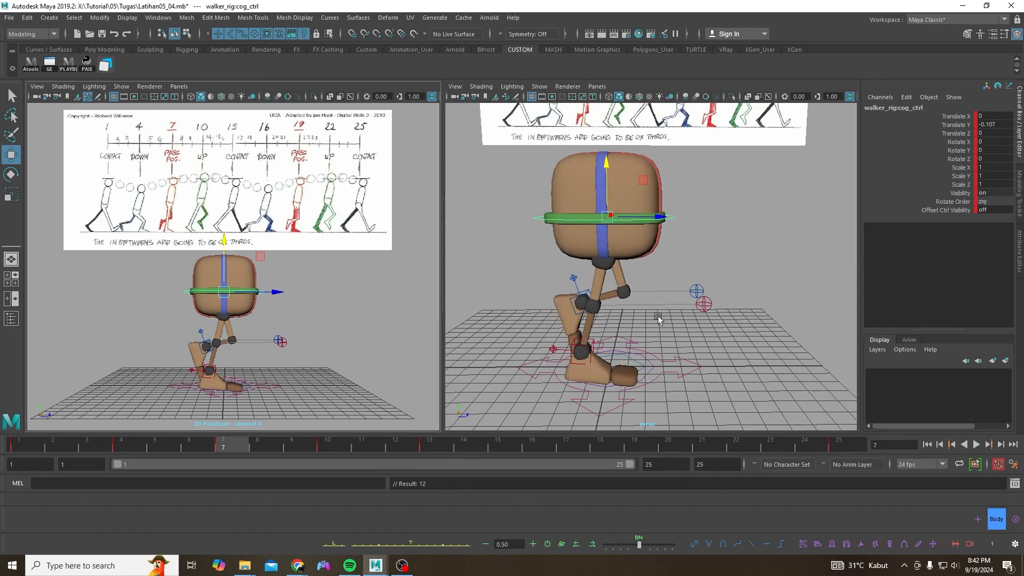
left_click_drag(658, 319, 639, 262, "alt")
left_click_drag(607, 185, 608, 185)
key("ctrl+z")
left_click_drag(608, 185, 611, 186)
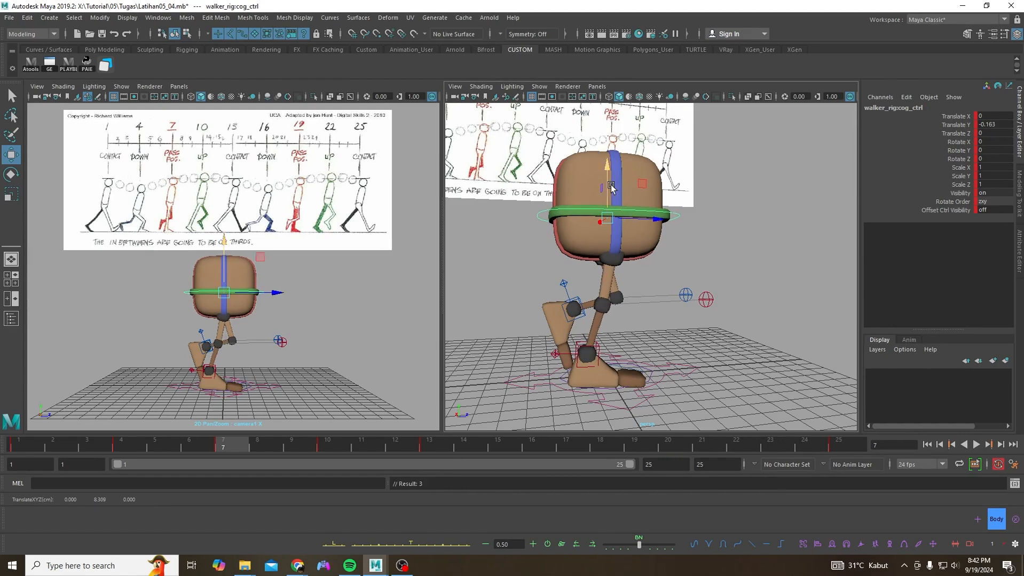
key("period")
key("comma")
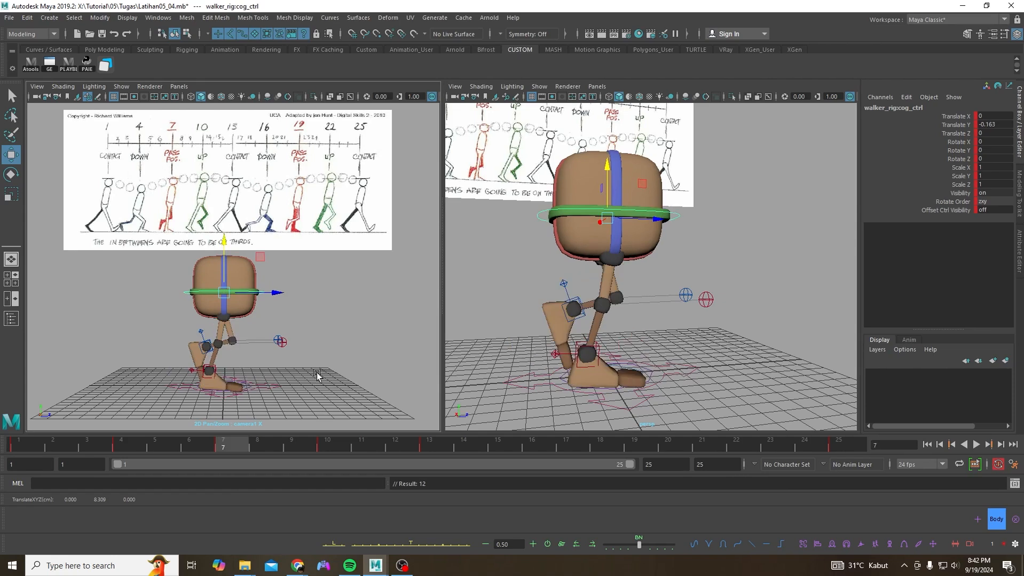
key("period")
key("comma")
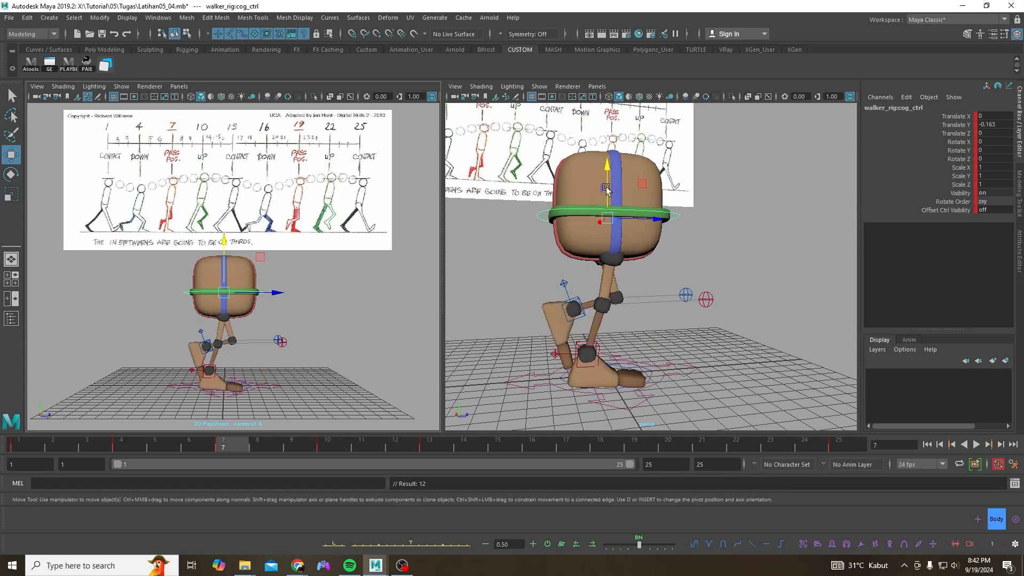
left_click_drag(606, 188, 610, 179)
key("ctrl+z")
key("ctrl+z")
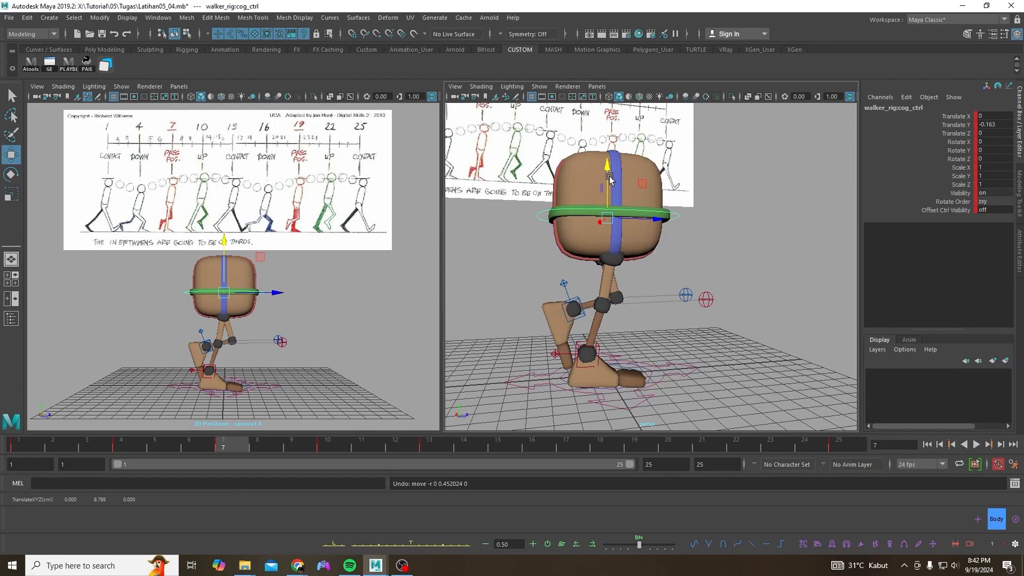
Key the COG control at its current height on frame 7.
key("s")
key("q")
left_click_drag(593, 294, 552, 289, "alt")
key("w")
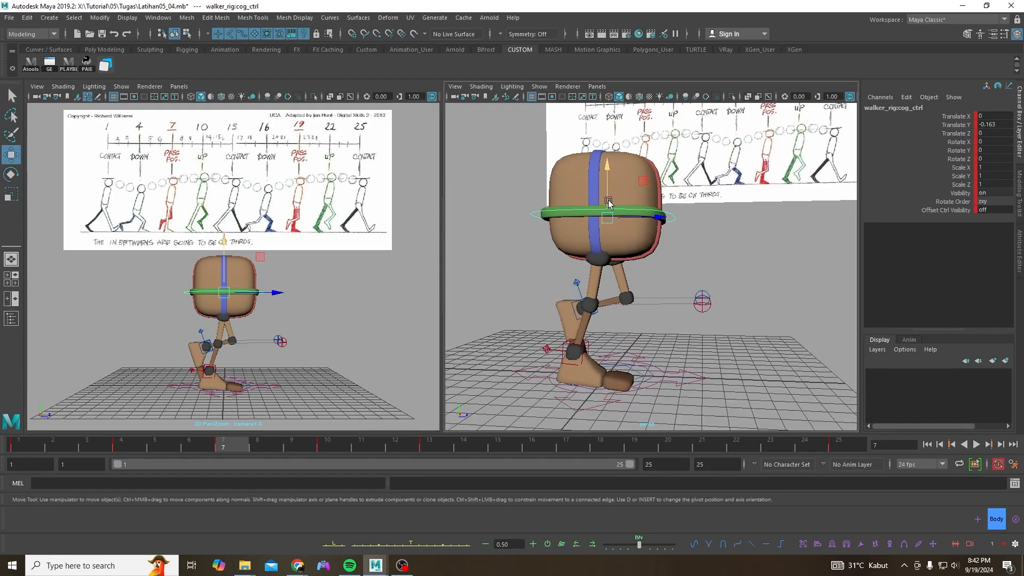
left_click(608, 194)
left_click_drag(606, 188, 622, 215)
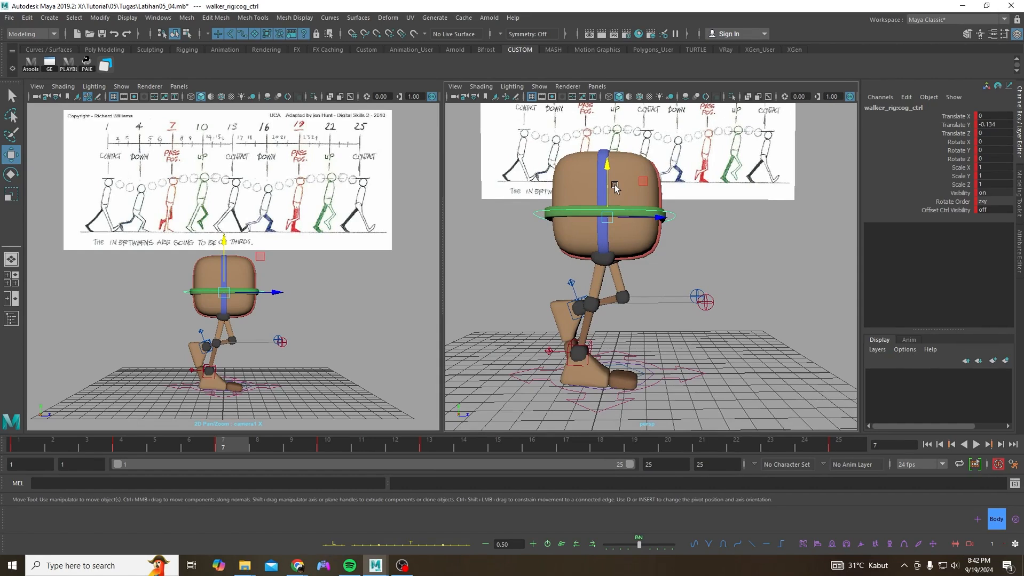
key("ctrl+z")
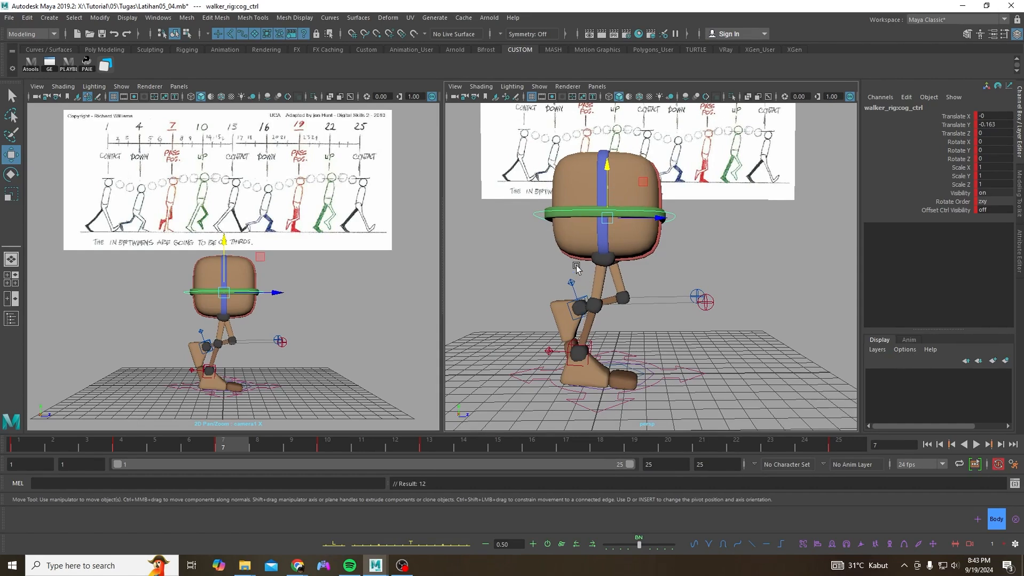
key("q")
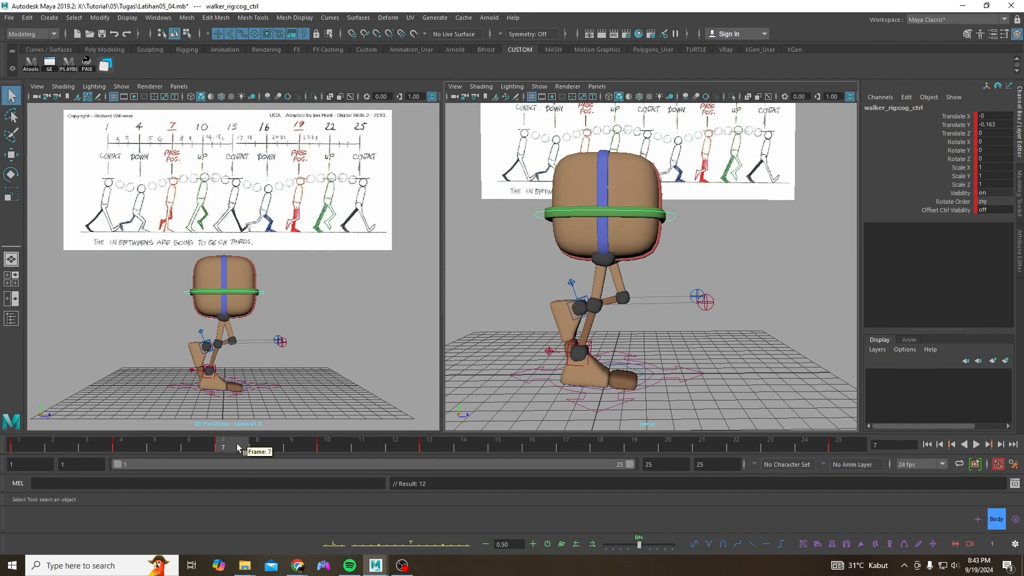
Pose and key the left foot at frame 10 with about Rotate X 36.094, Translate Y 1.39 and Translate Z 1.239, and play the animation.
left_click(257, 446)
left_click(311, 446)
left_click(319, 447)
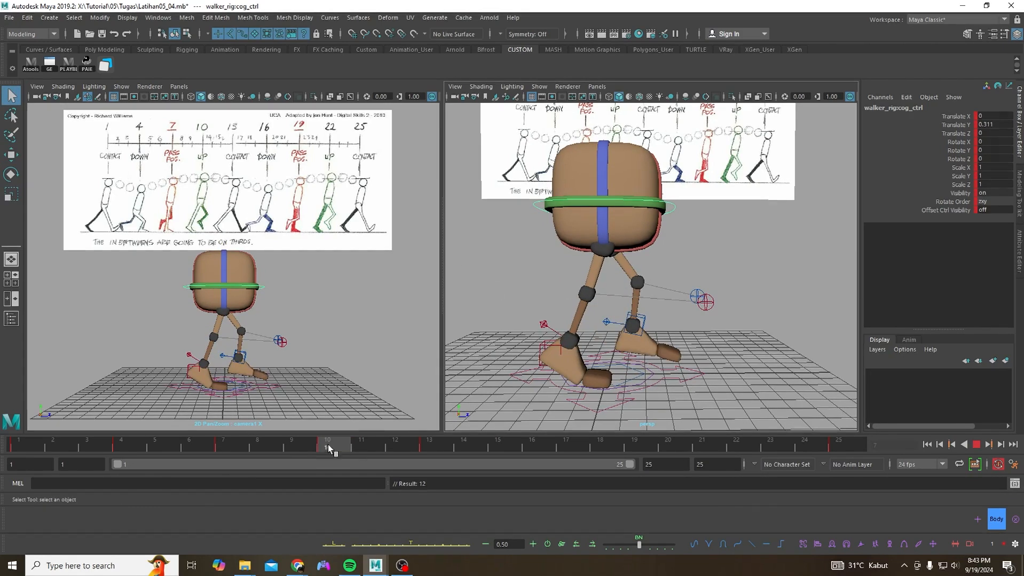
left_click(645, 319)
key("e")
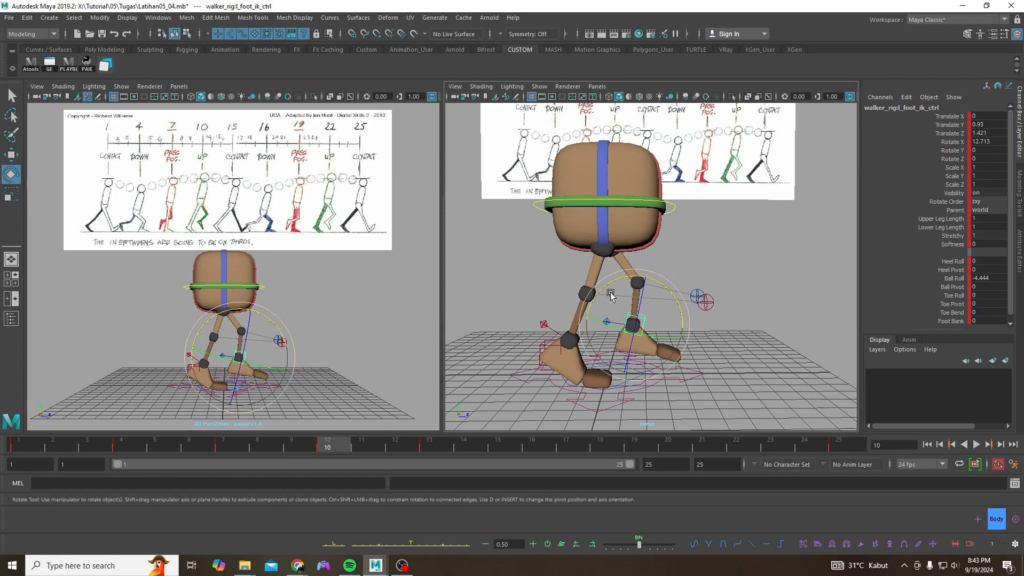
left_click_drag(663, 286, 666, 312)
key("w")
middle_click_drag(667, 306, 667, 281)
key("s")
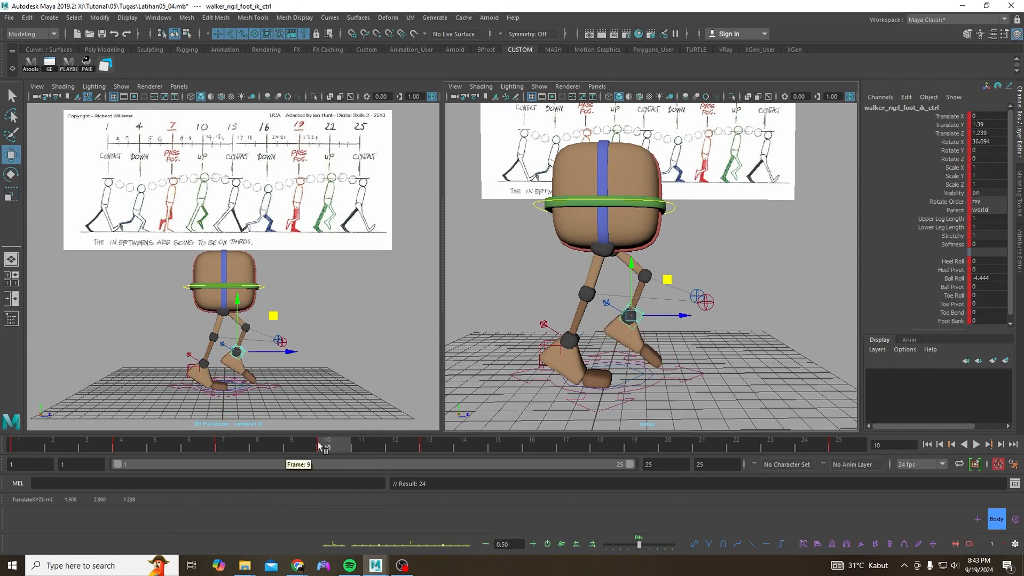
key("alt+v")
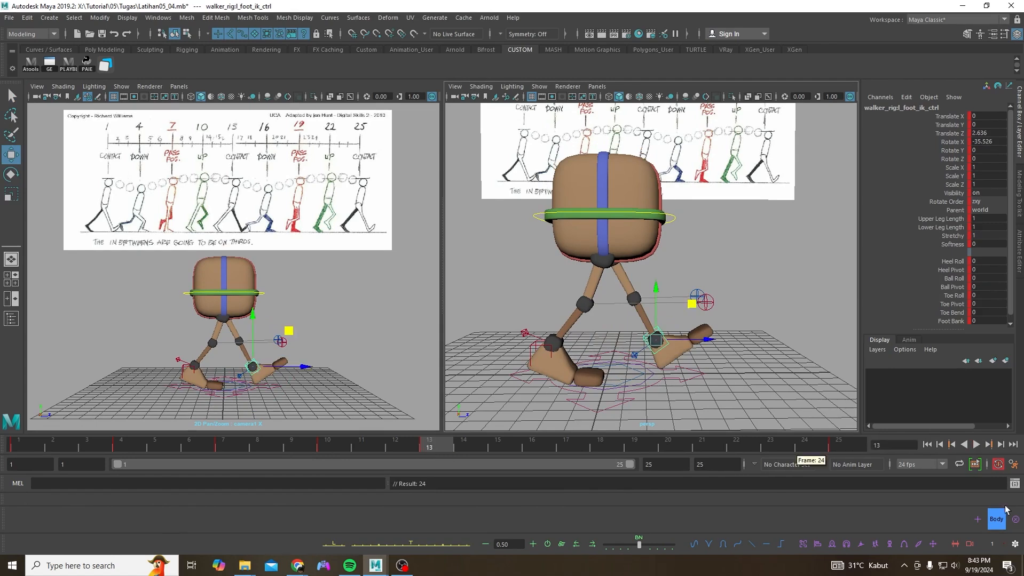
Copy the COG control's keys from frames 4 to 10.
left_click(996, 520)
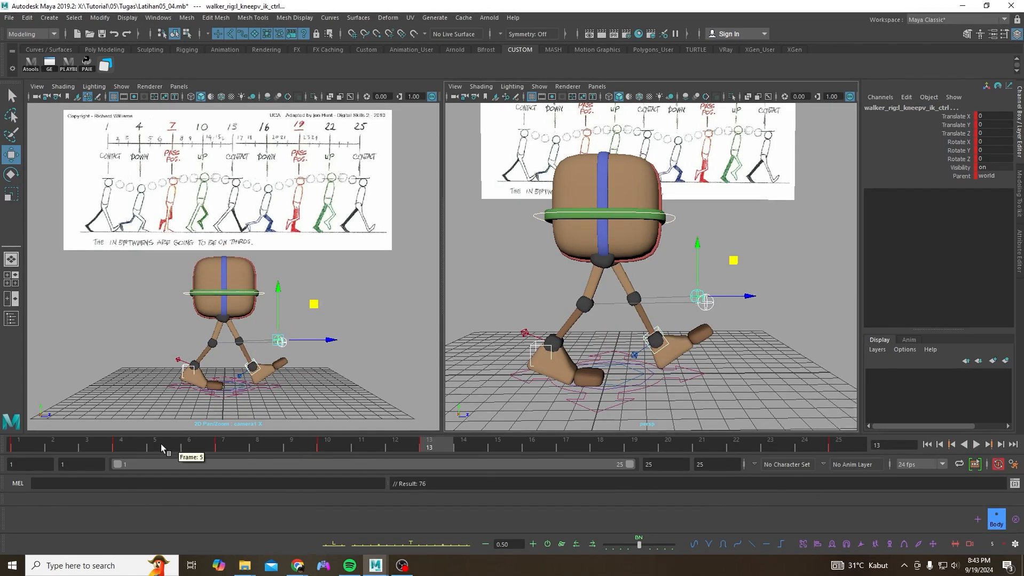
left_click(128, 445)
left_click(675, 229)
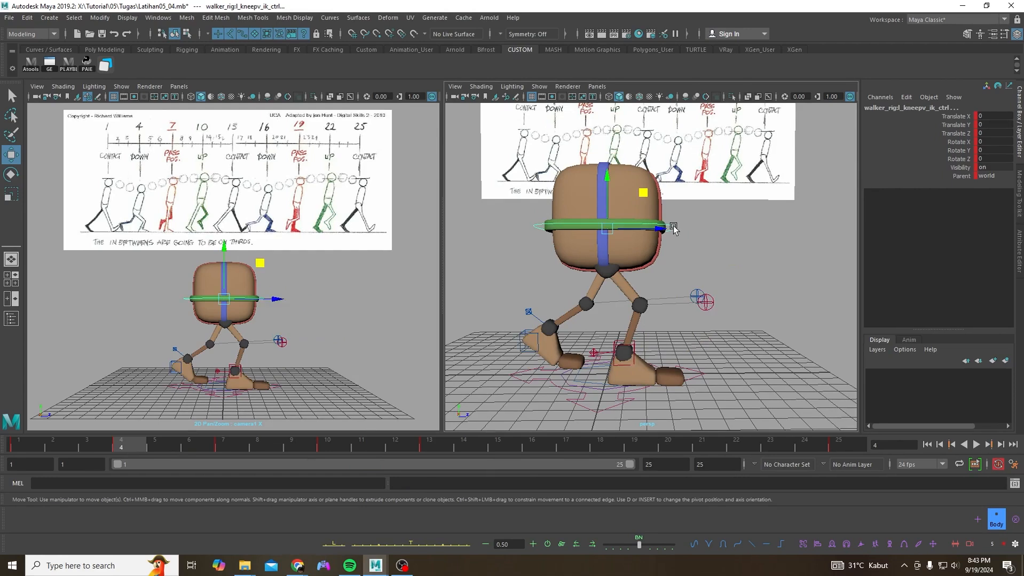
left_click_drag(121, 445, 327, 454, "shift")
right_click(325, 448)
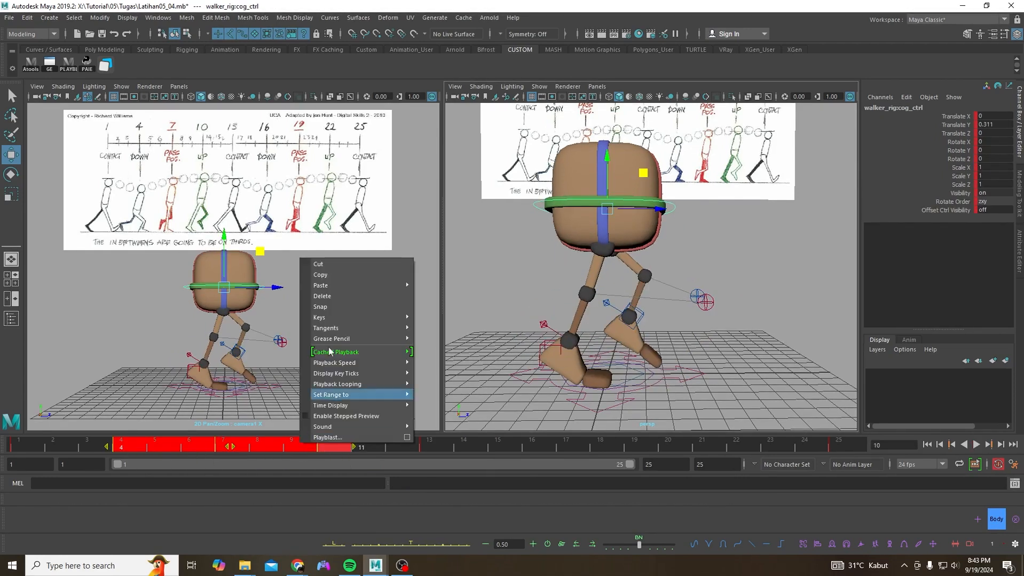
left_click(353, 272)
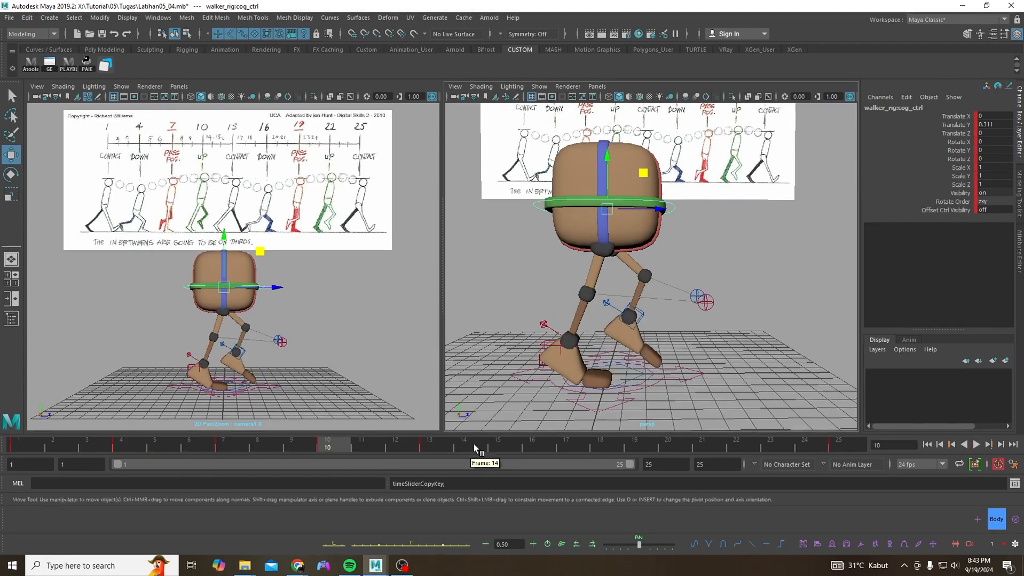
Paste the copied COG keys starting at frame 16 and clear the selection.
left_click(533, 447)
right_click(535, 449)
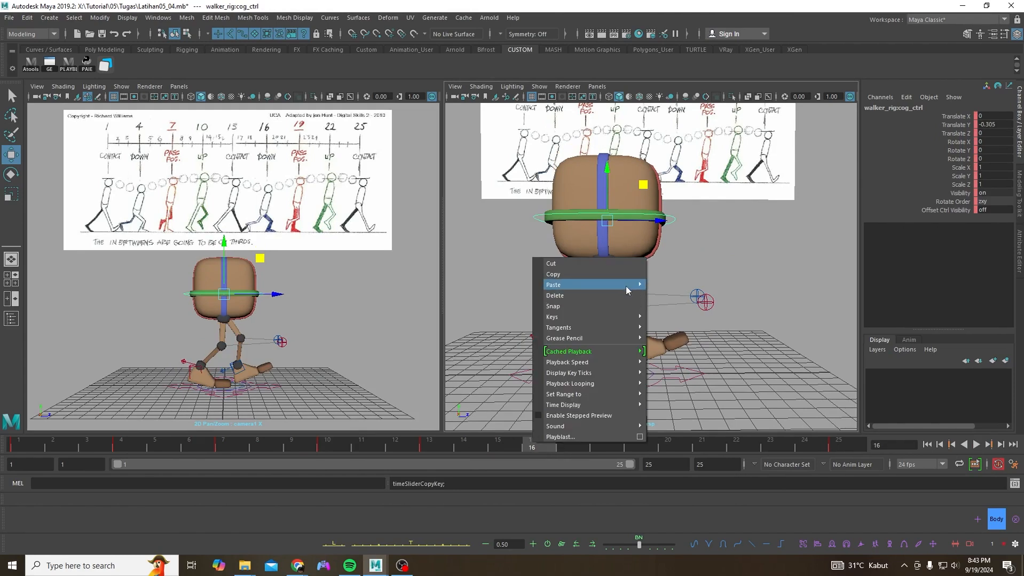
left_click(665, 296)
left_click(759, 370)
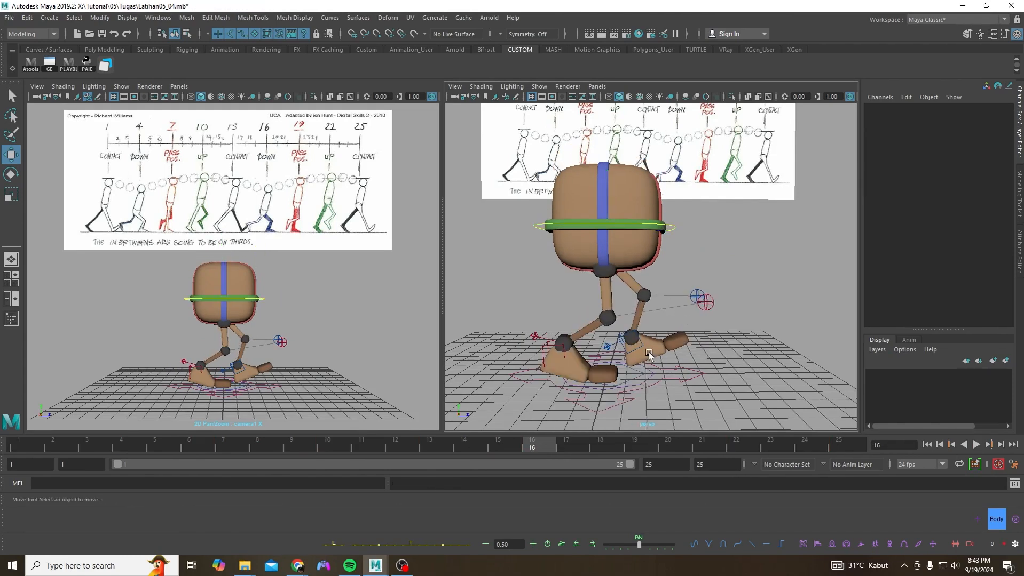
Copy the left foot IK control's keys from frames 4 to 10.
left_click(640, 347)
left_click(180, 435)
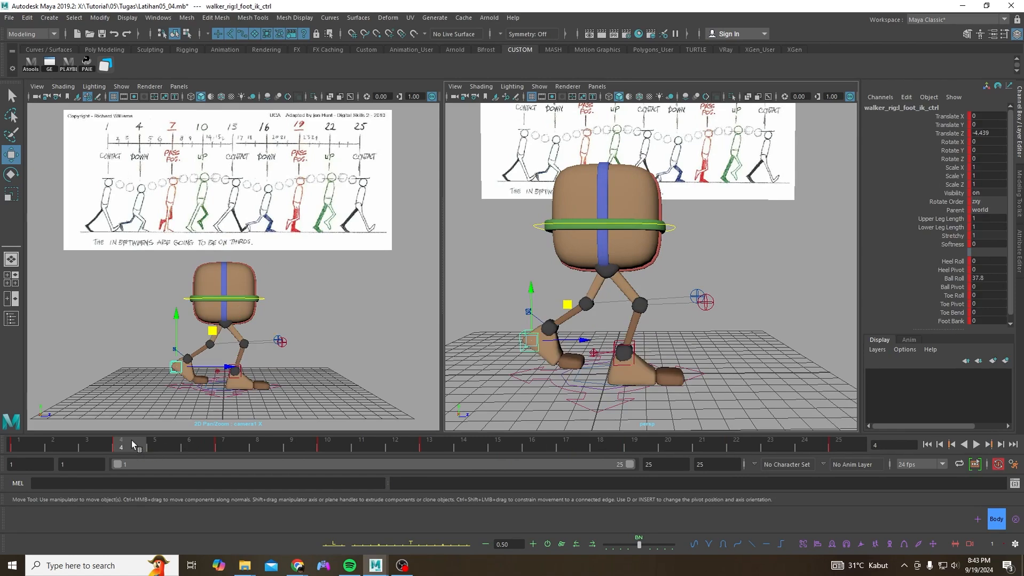
left_click_drag(113, 452, 328, 448, "shift")
right_click(315, 444)
left_click(332, 273)
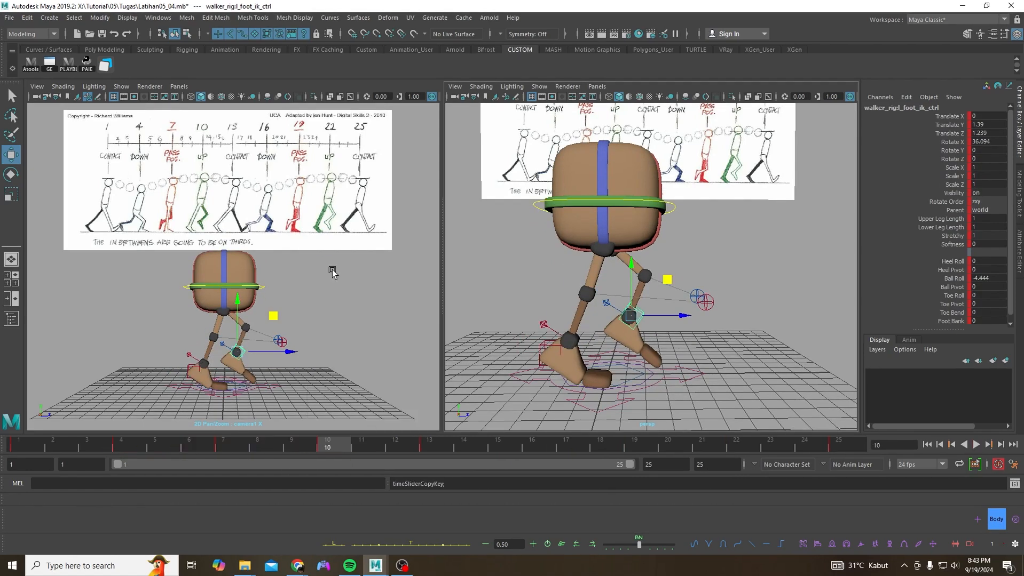
Paste the copied left foot keys onto the right foot IK control starting at frame 16.
left_click(554, 347)
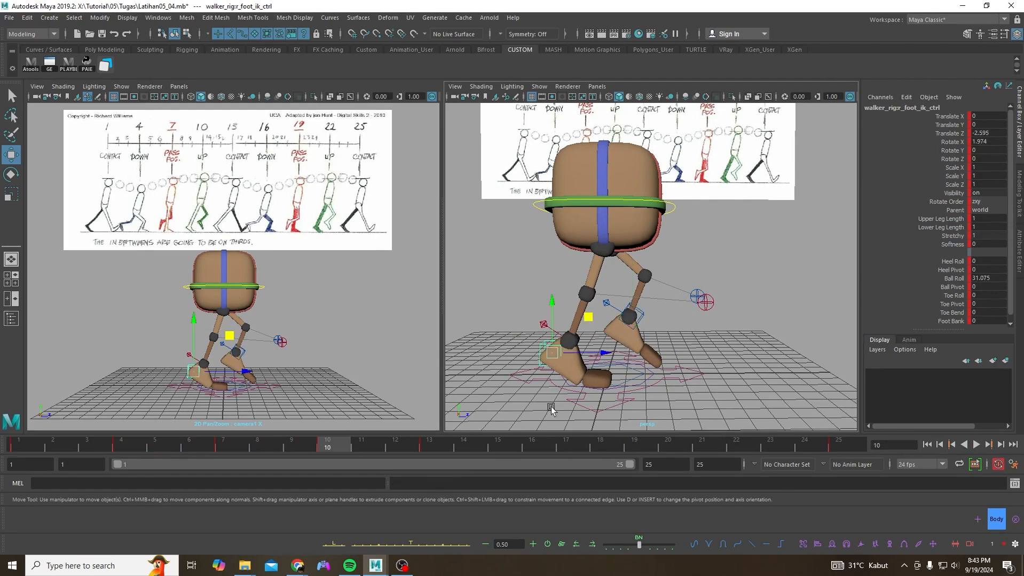
left_click(521, 443)
right_click(529, 446)
mouse_move(587, 290)
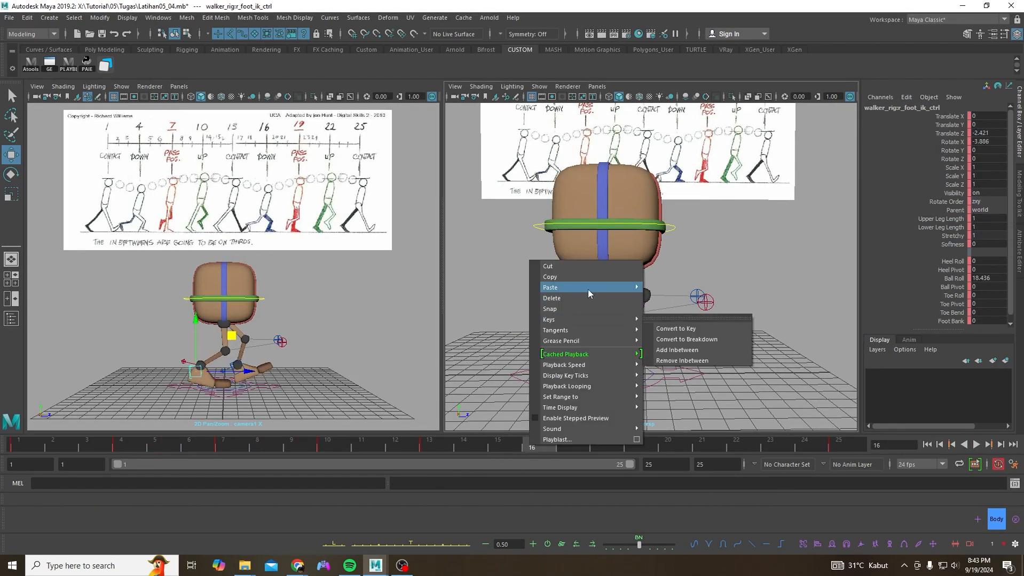
left_click(673, 295)
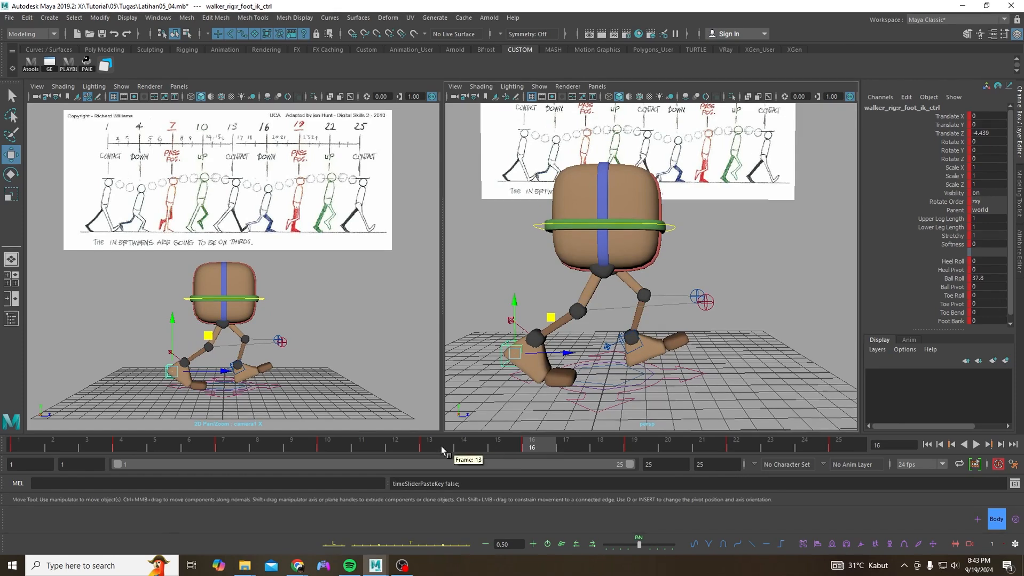
Copy the right foot IK control's keys from frames 4 to 10.
left_click(419, 448)
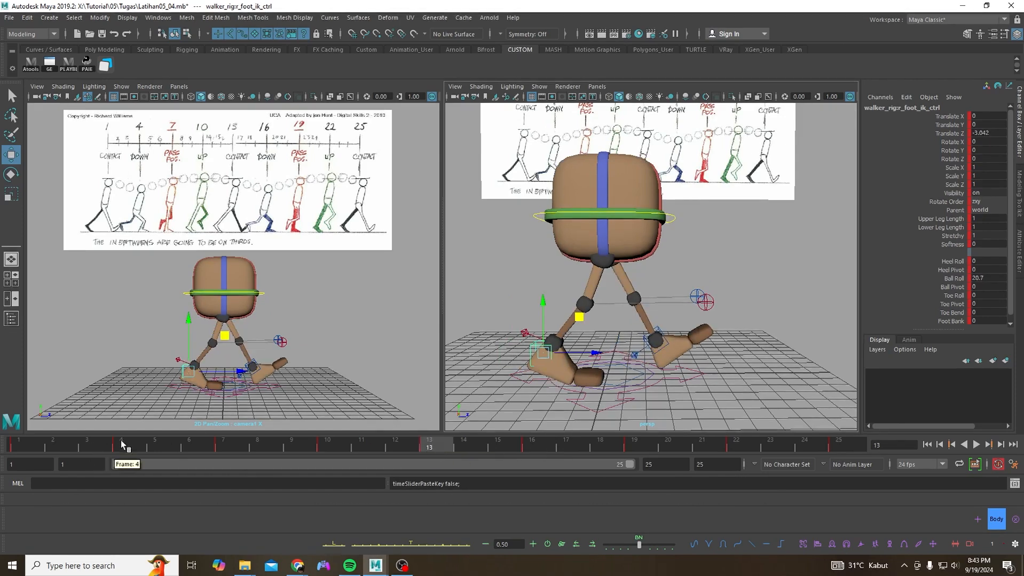
left_click_drag(122, 447, 322, 454, "shift")
right_click(274, 451)
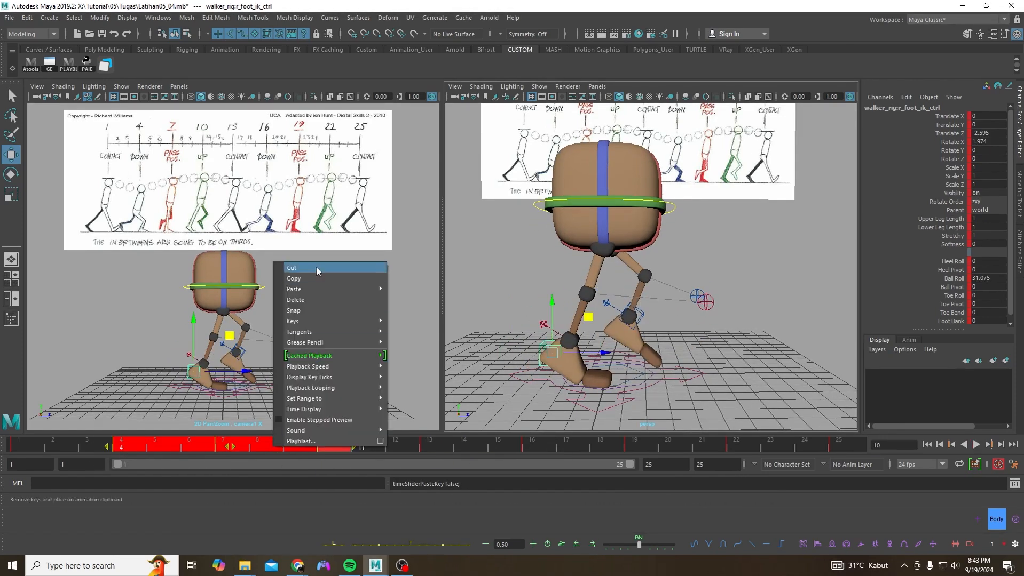
left_click(310, 278)
Paste the copied right foot keys onto the left foot IK control starting at frame 16 and play the animation.
left_click(642, 319)
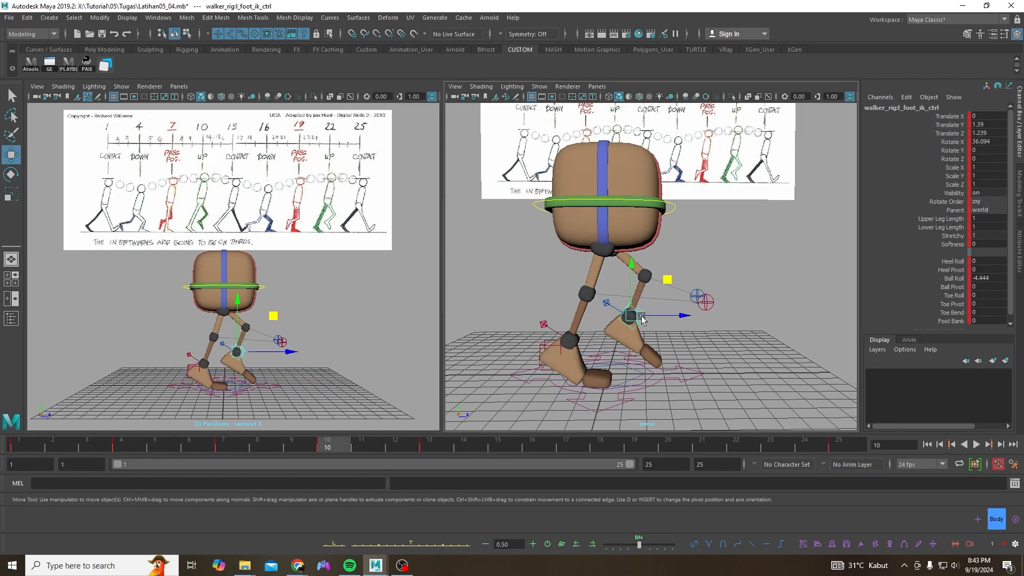
left_click_drag(494, 443, 534, 448)
right_click(534, 448)
mouse_move(615, 291)
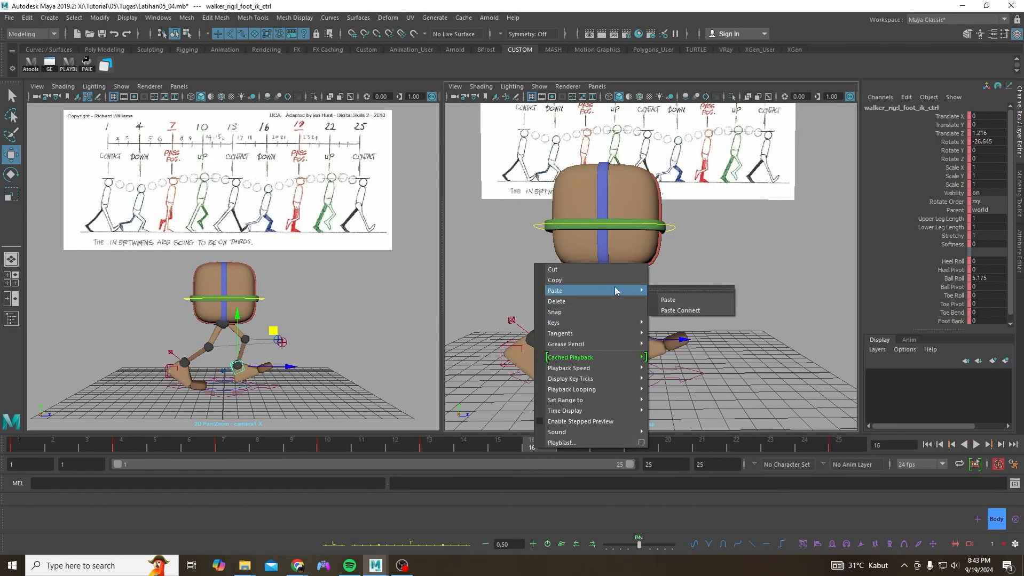
left_click(677, 299)
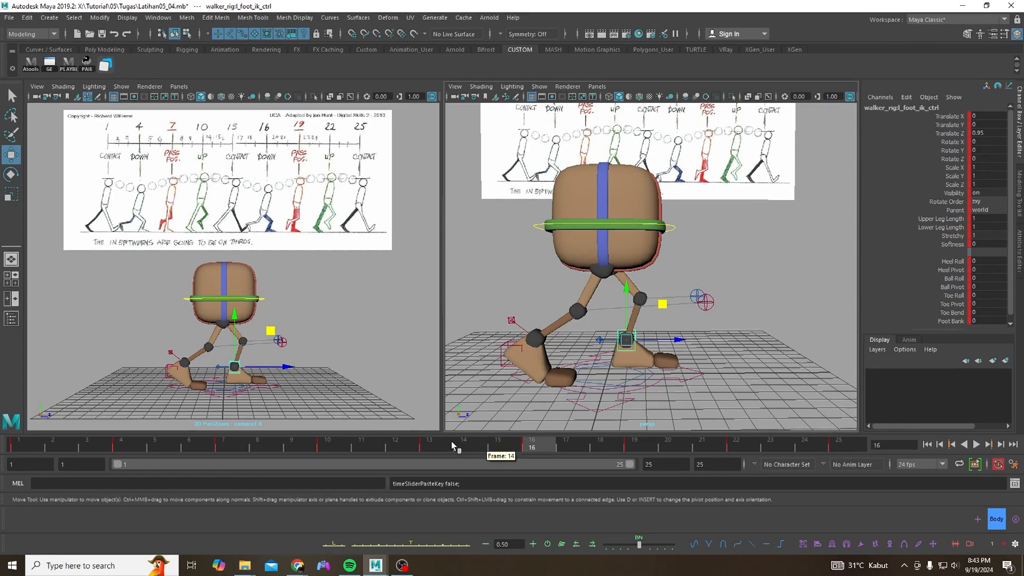
key("alt+v")
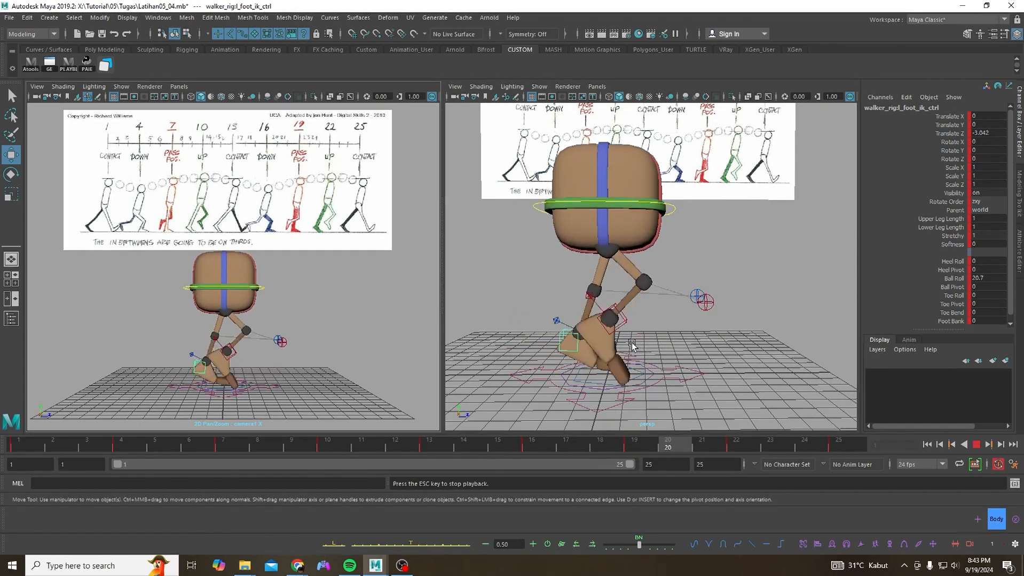
left_click_drag(634, 348, 680, 343, "alt")
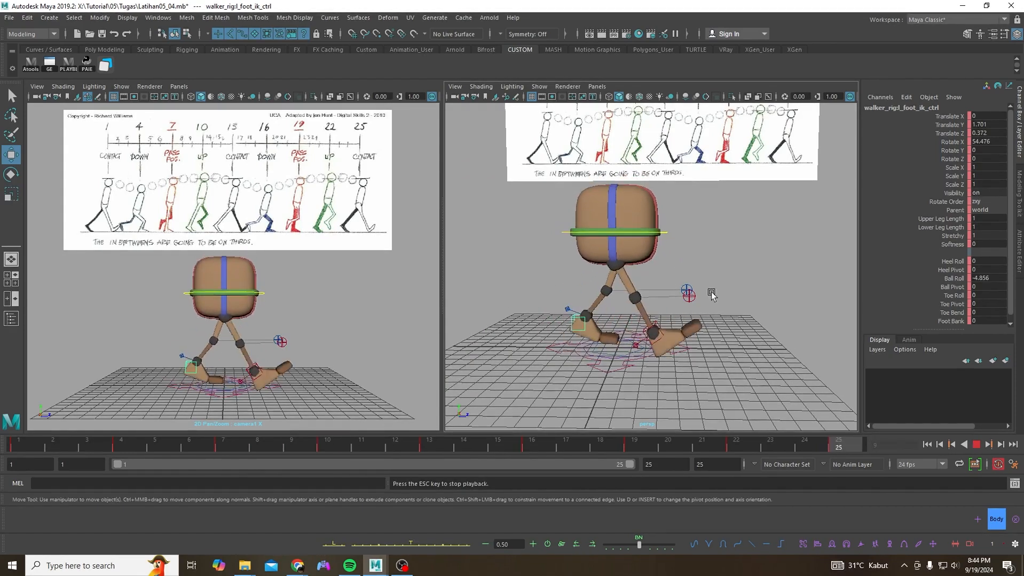
Select all body controls, open the Graph Editor and select and frame all their animation curves.
left_click(987, 515)
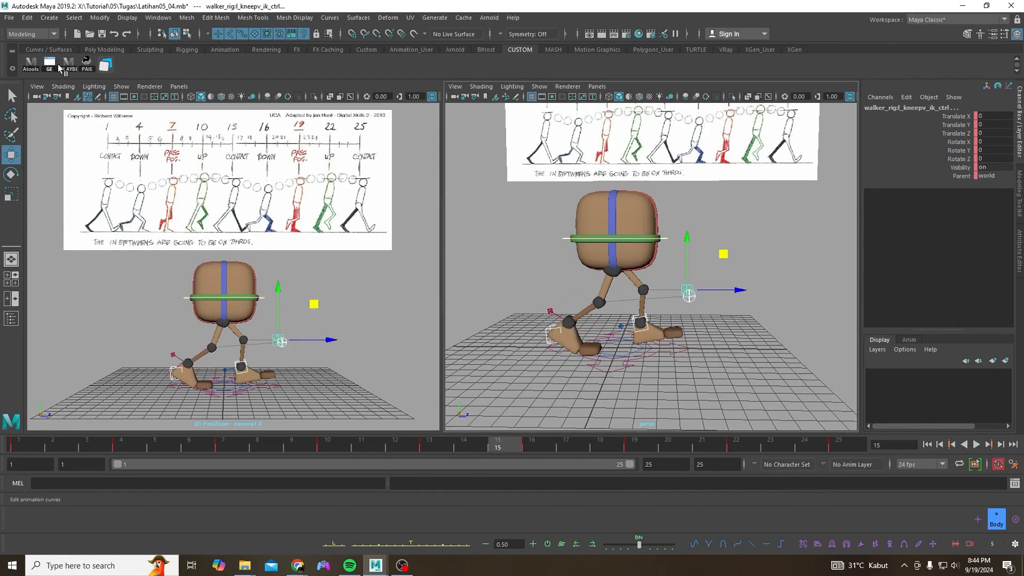
left_click(169, 18)
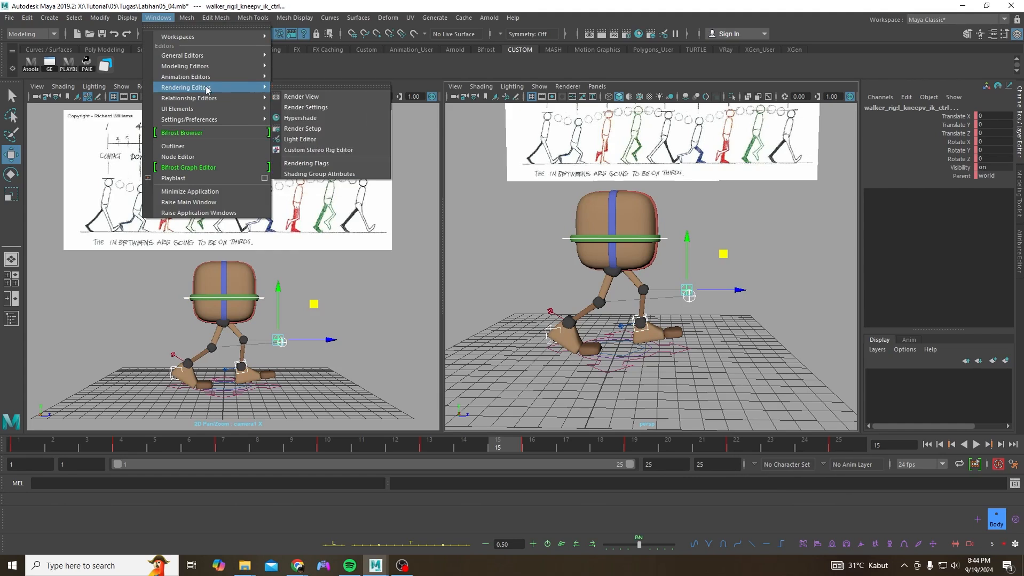
mouse_move(203, 76)
left_click(291, 83)
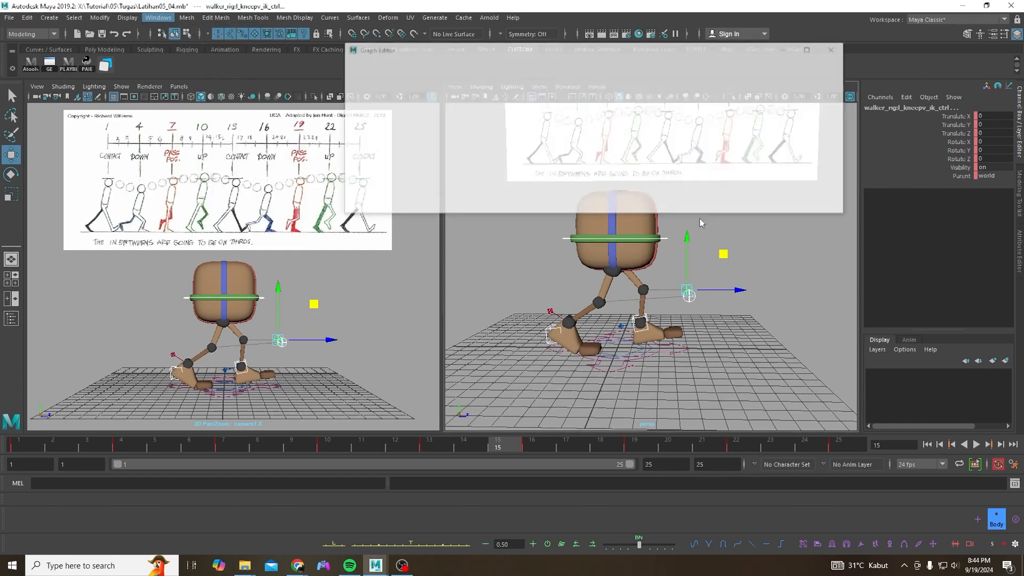
left_click_drag(538, 129, 814, 234)
key("f")
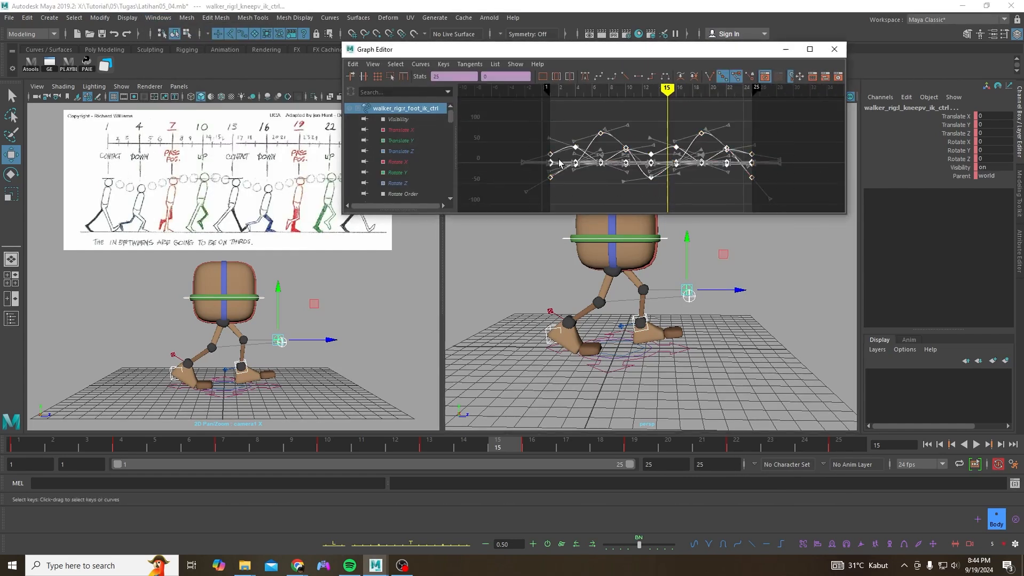
Set both Pre Infinity and Post Infinity of the selected curves to Cycle.
left_click(373, 66)
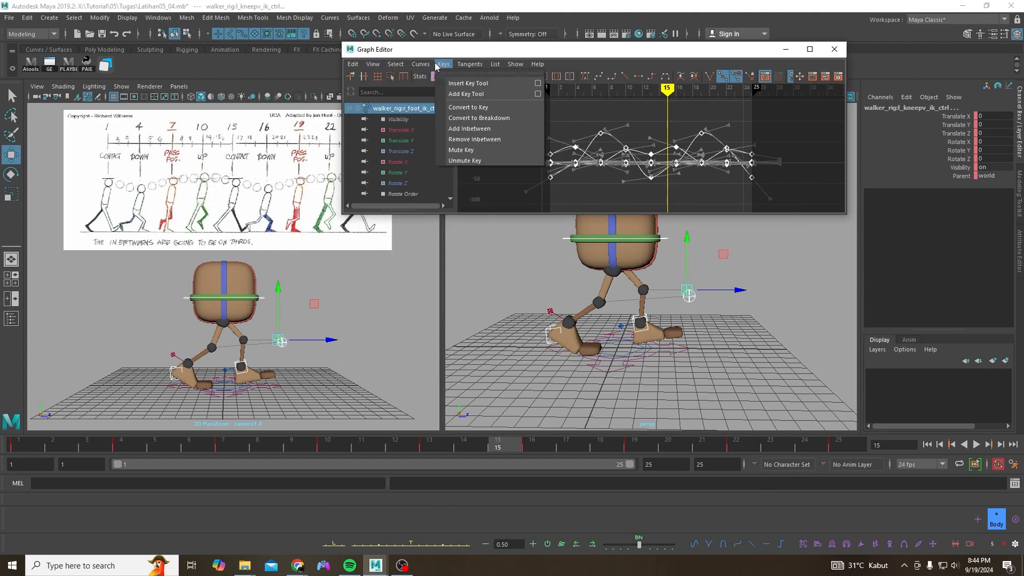
mouse_move(470, 84)
left_click(554, 92)
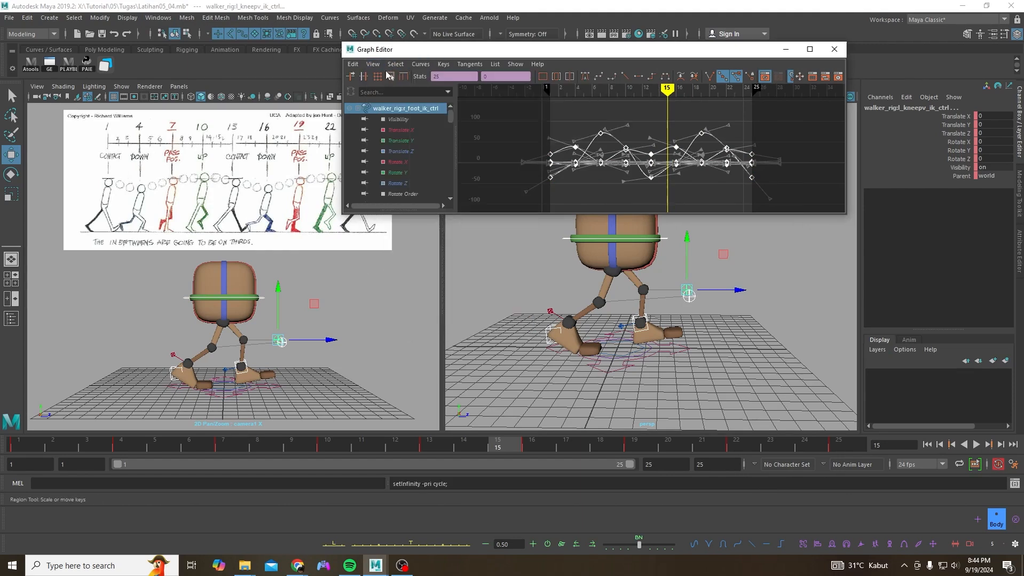
left_click(420, 64)
left_click(558, 104)
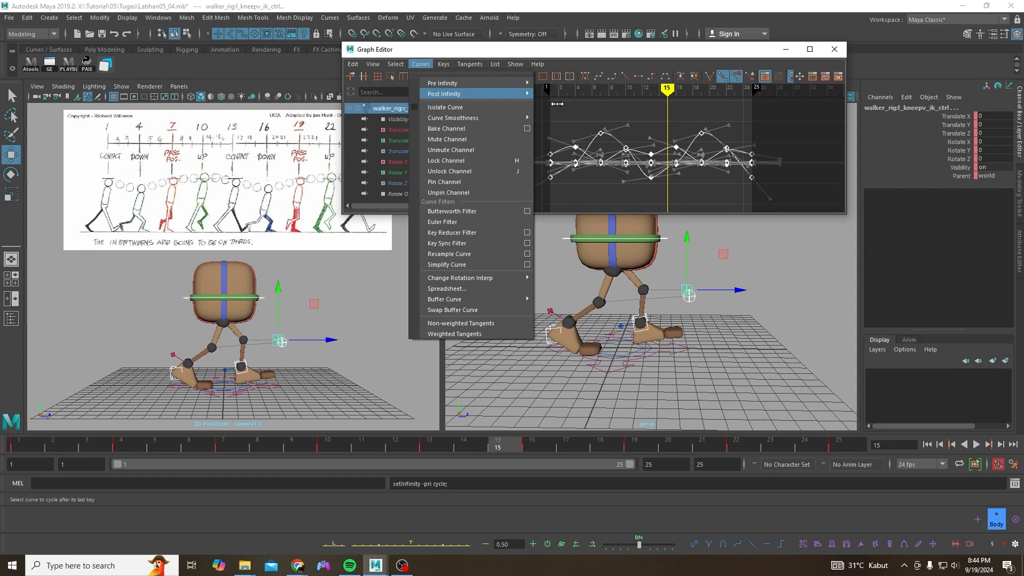
Turn on the infinity display for the curves, deselect them and minimize the Graph Editor.
left_click(372, 64)
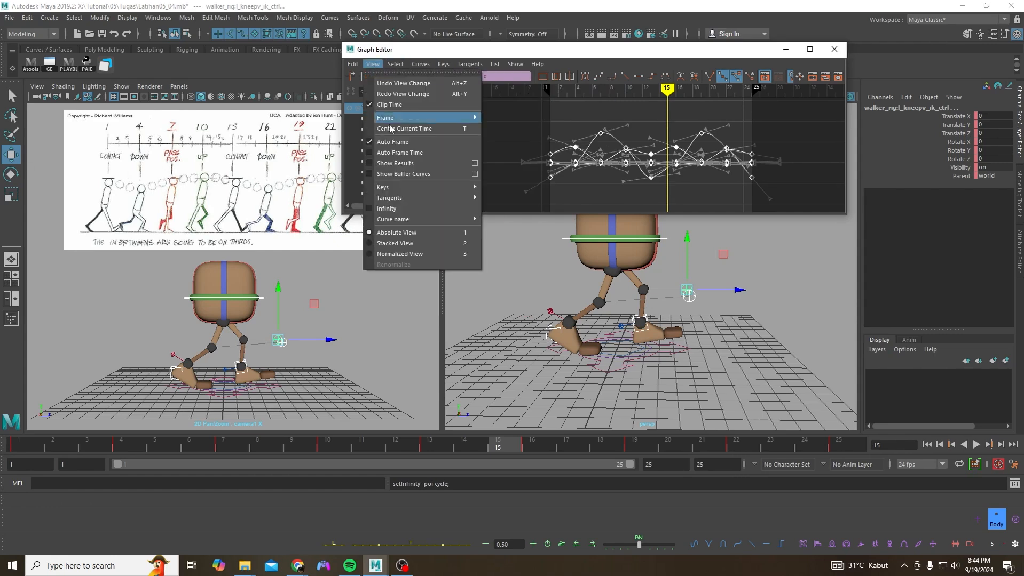
left_click(404, 211)
left_click(749, 101)
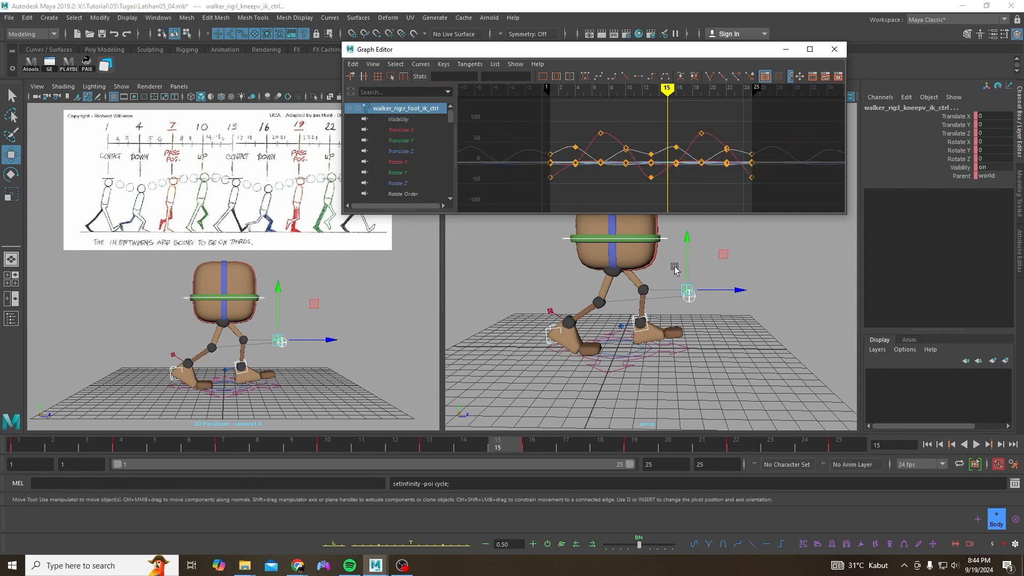
left_click(786, 49)
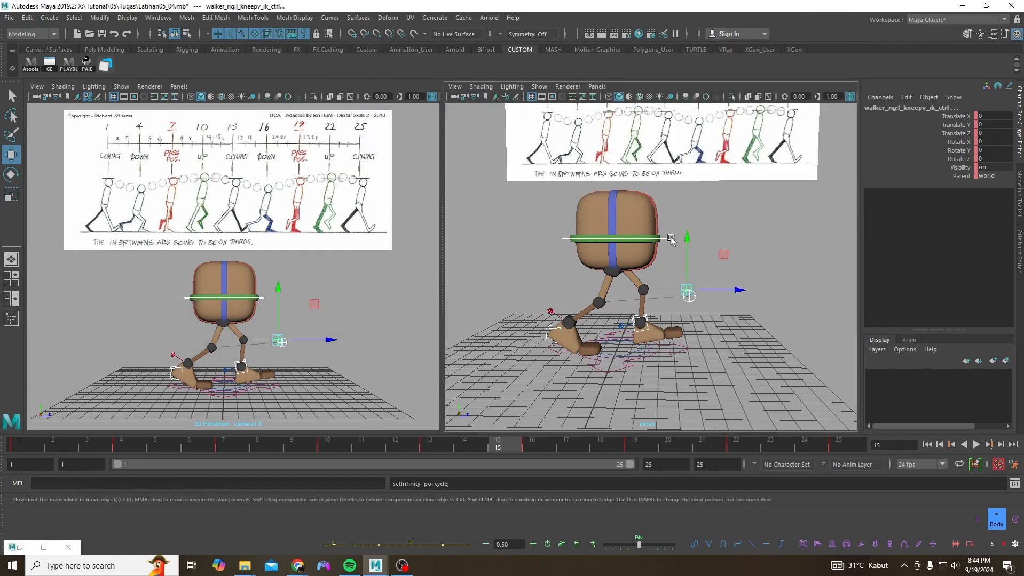
Tilt the COG control forward at frame 4 to about Rotate X 6.469.
left_click(665, 239)
left_click(696, 234)
left_click_drag(697, 233, 670, 259, "alt")
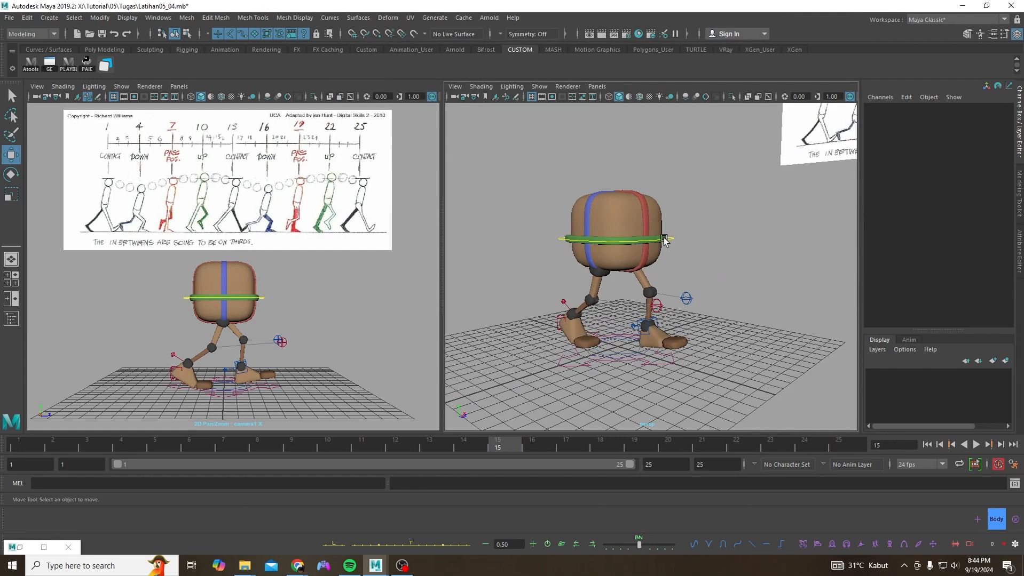
left_click(665, 240)
key("alt+v")
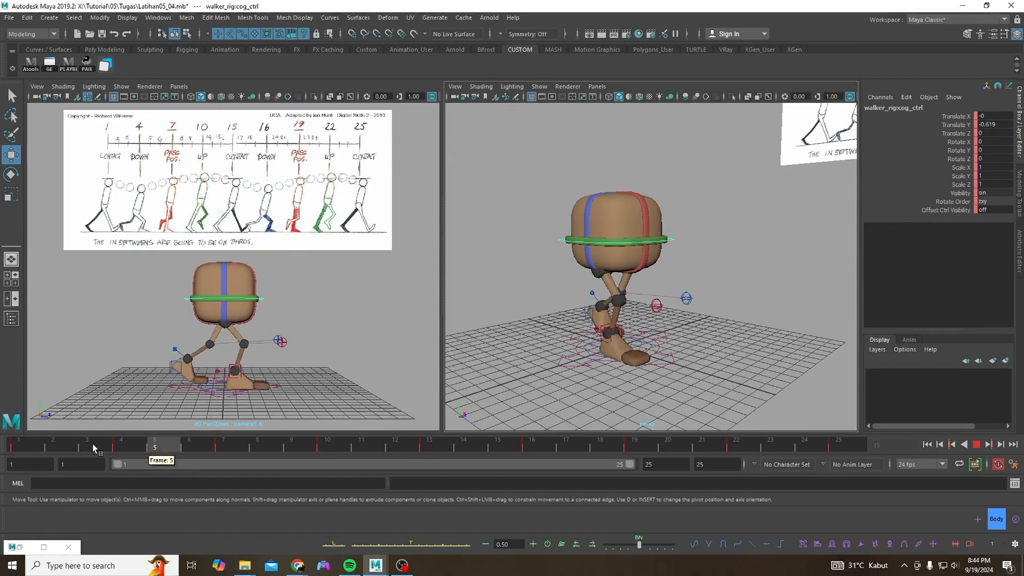
key("alt+v")
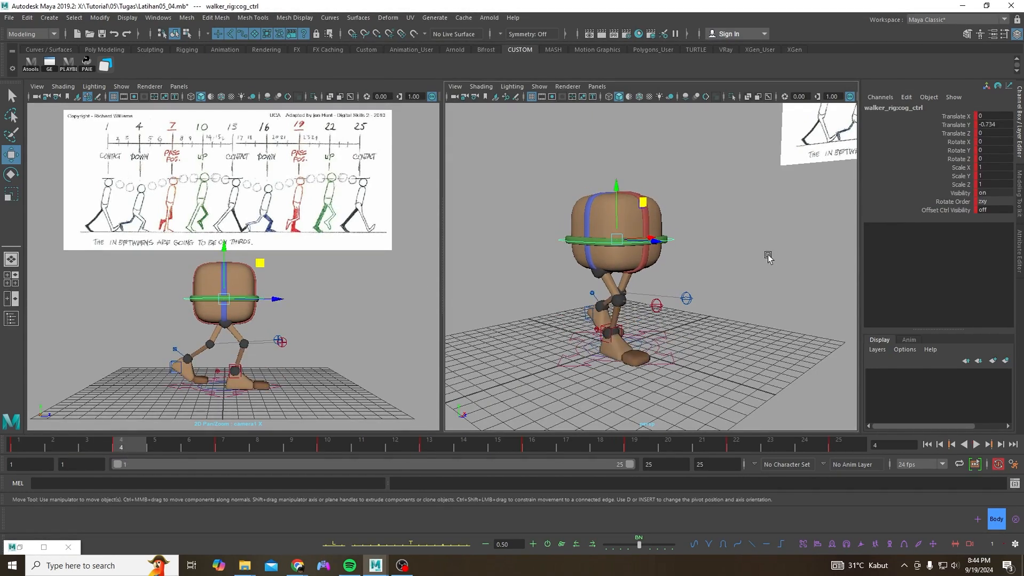
left_click_drag(767, 255, 698, 247, "alt")
mouse_move(112, 446)
left_mouse_down()
mouse_move(40, 448)
mouse_move(121, 448)
left_mouse_up()
left_click_drag(667, 267, 738, 258, "alt")
key("e")
left_click_drag(663, 225, 664, 227)
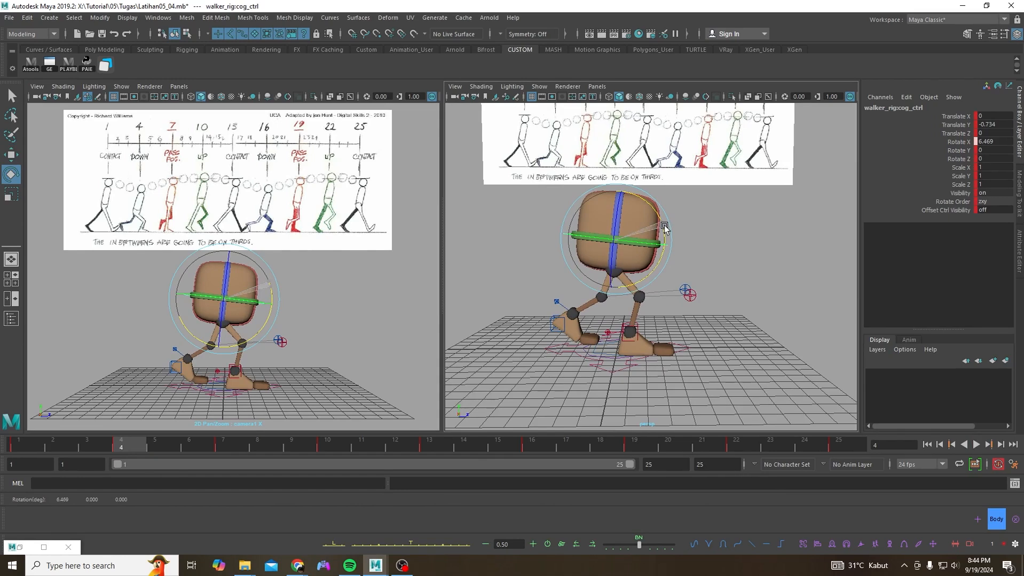
left_click_drag(703, 294, 630, 299, "alt")
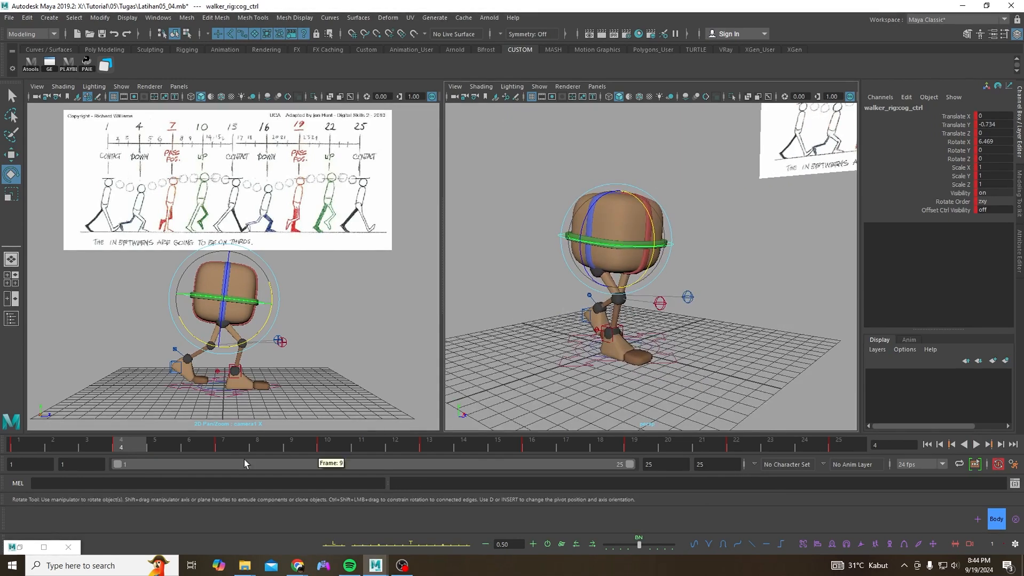
Tilt the COG control back at frame 10 to about Rotate X -2.97, lower it to about Translate Y 0.273 and key it.
key("alt+v")
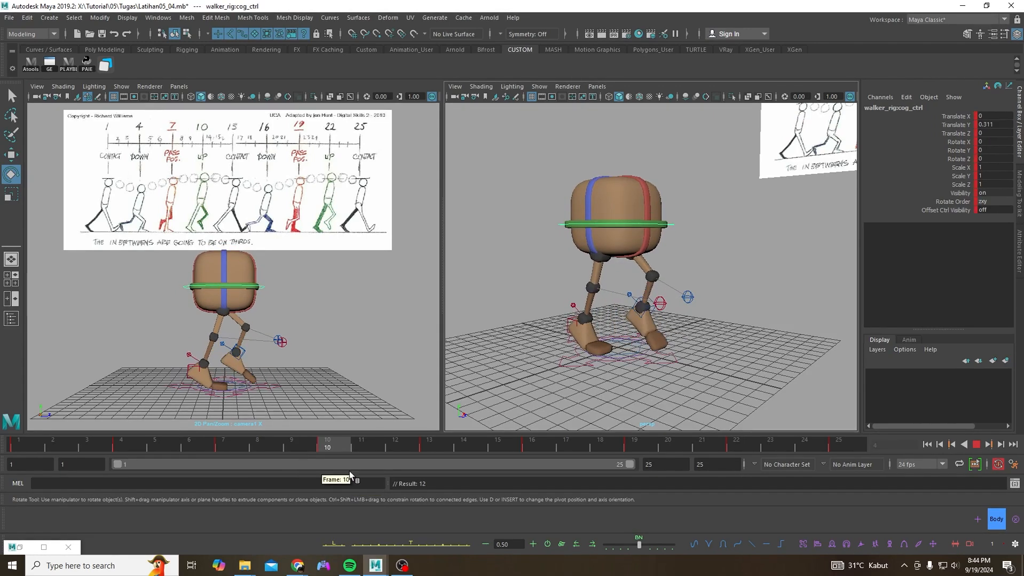
key("alt+v")
mouse_move(661, 247)
left_mouse_down()
mouse_move(651, 238)
mouse_move(688, 259)
mouse_move(654, 254)
left_mouse_up()
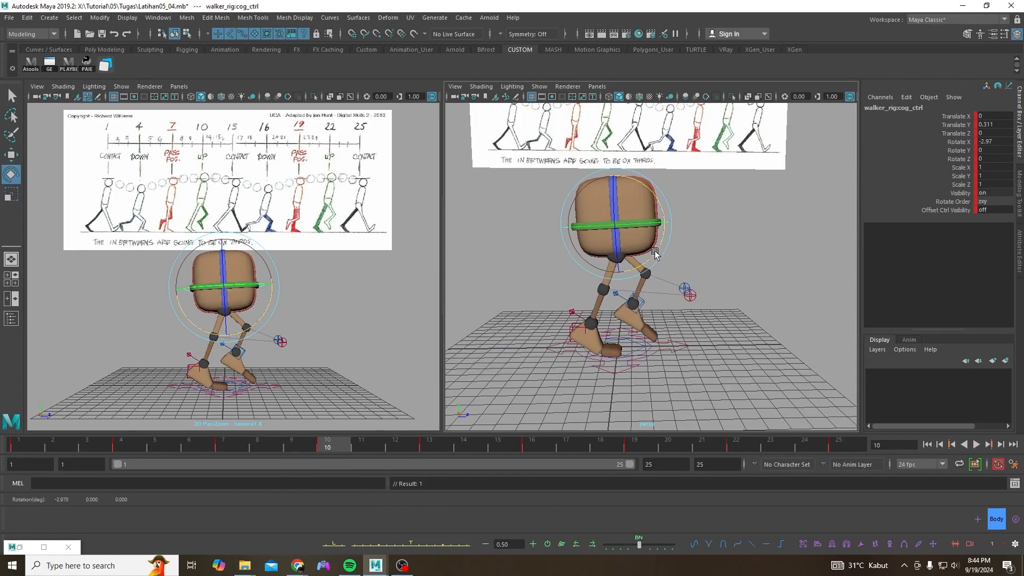
key("q")
key("w")
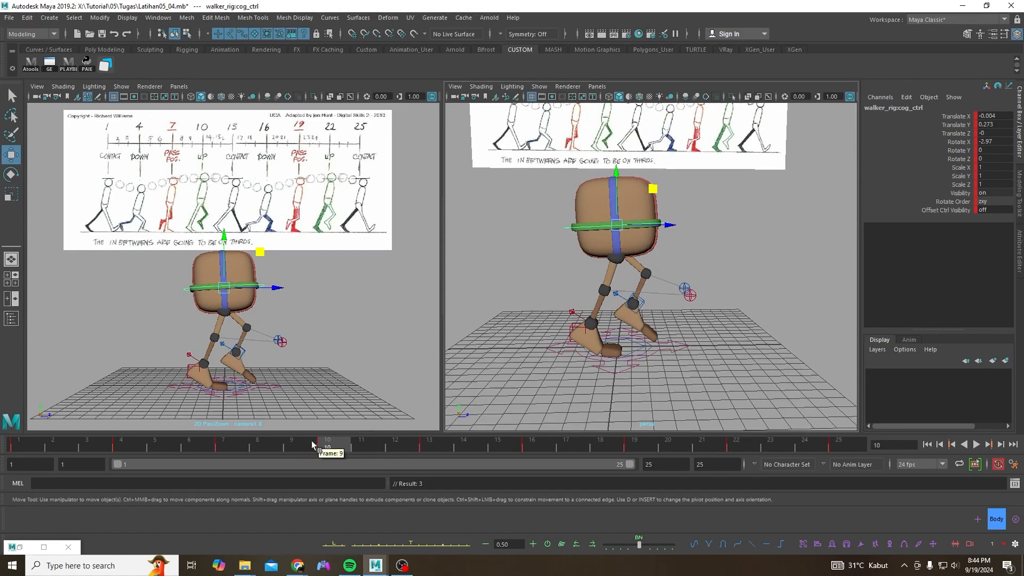
key("alt+v")
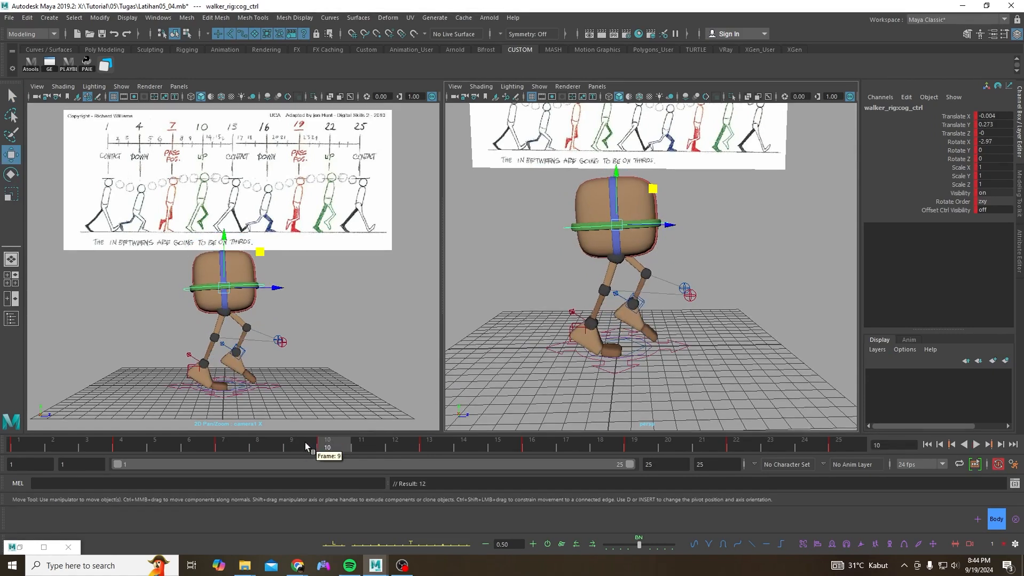
Compare the COG poses at frames 4 and 16, and tilt the COG forward at frame 16 to about Rotate X 2.389.
left_click(135, 442)
left_click(547, 445)
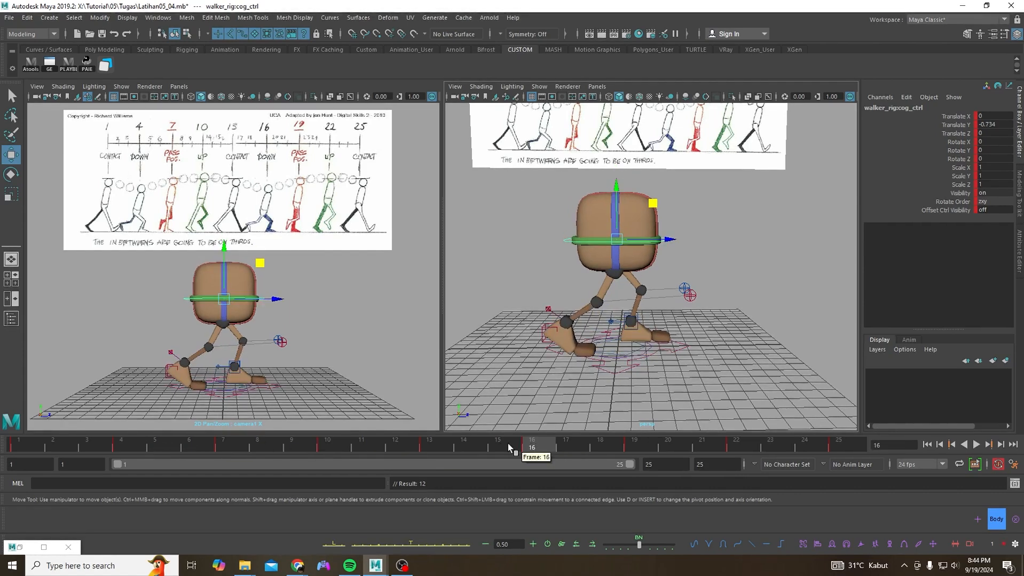
left_click(123, 447)
left_click(533, 449)
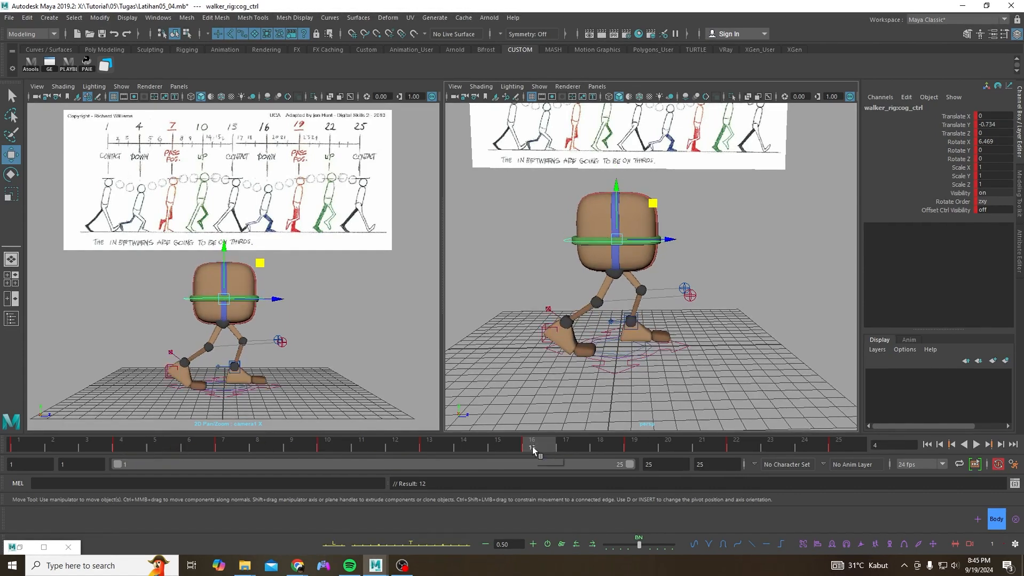
key("e")
left_click_drag(664, 226, 665, 228)
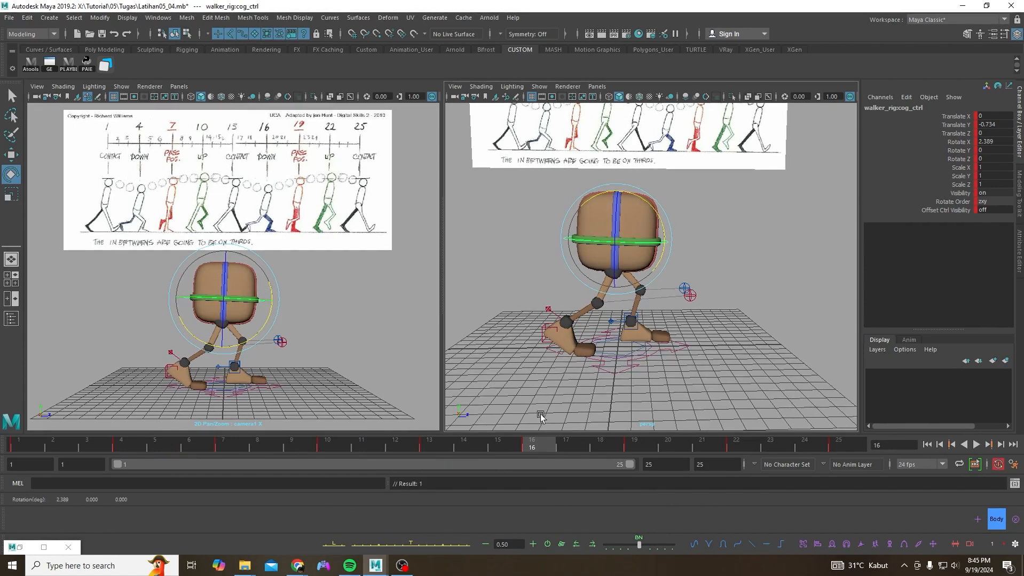
Tilt the COG control back at frame 22 to about Rotate X -2.331, lower it to about Translate Y 0.273 and key it.
left_click(237, 450)
left_click_drag(637, 446, 745, 440)
left_click_drag(657, 244, 660, 241)
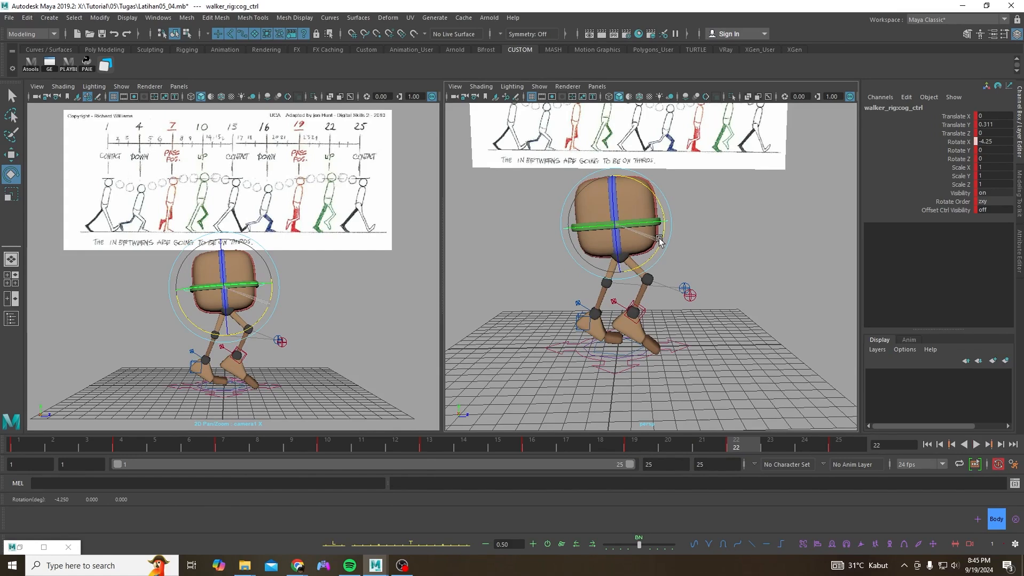
key("w")
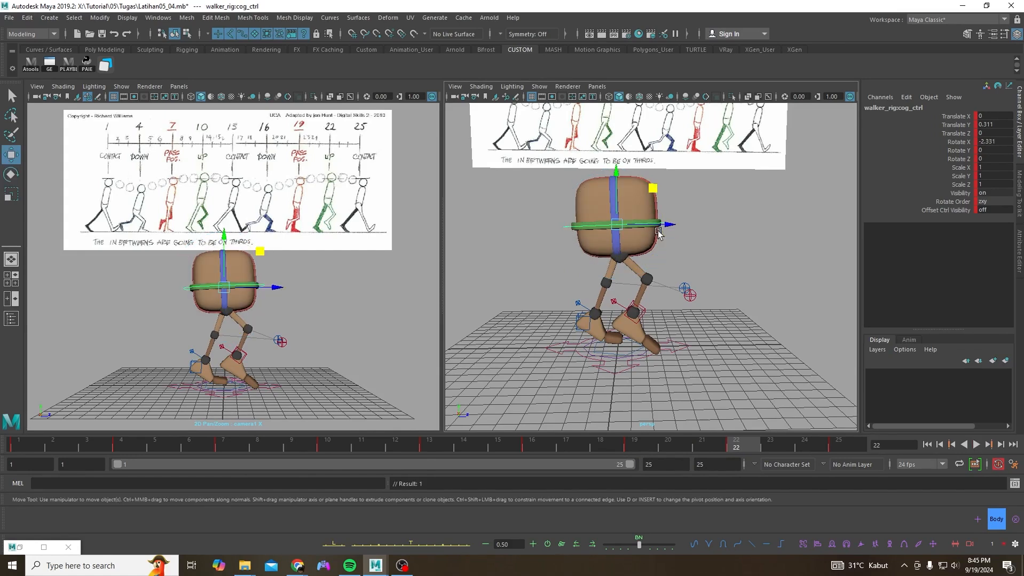
left_click_drag(658, 233, 659, 234)
key("s")
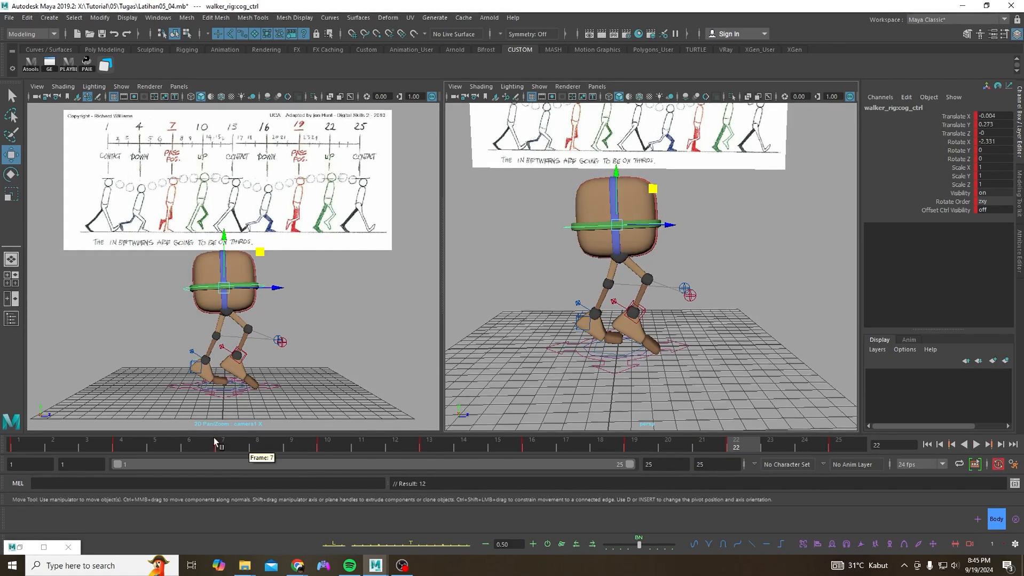
Level the COG's Rotate X peaks in the Graph Editor, lowering frame 4 to about 3 and raising frame 16 to about 2.979.
left_click_drag(151, 448, 222, 450)
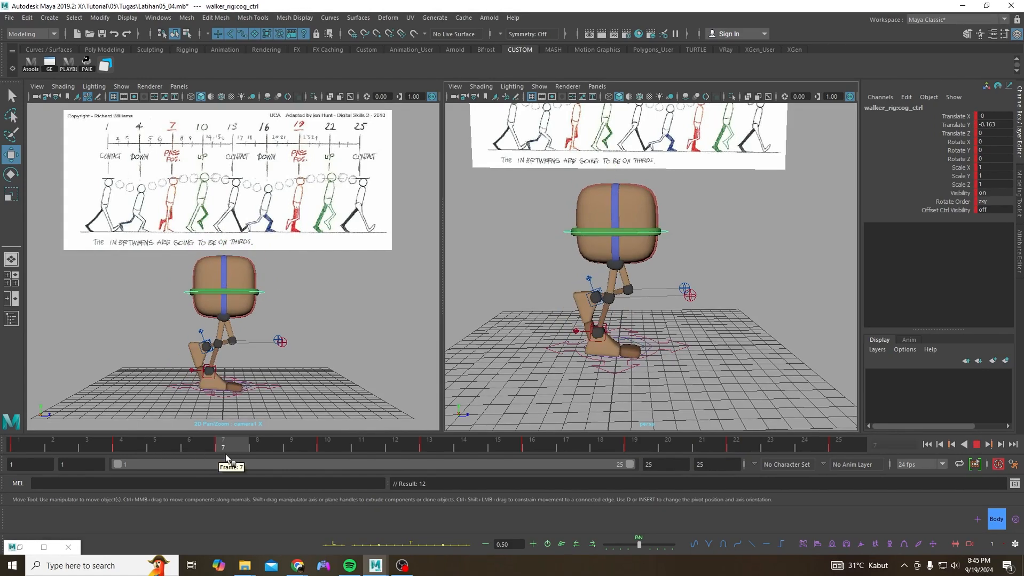
left_click(28, 546)
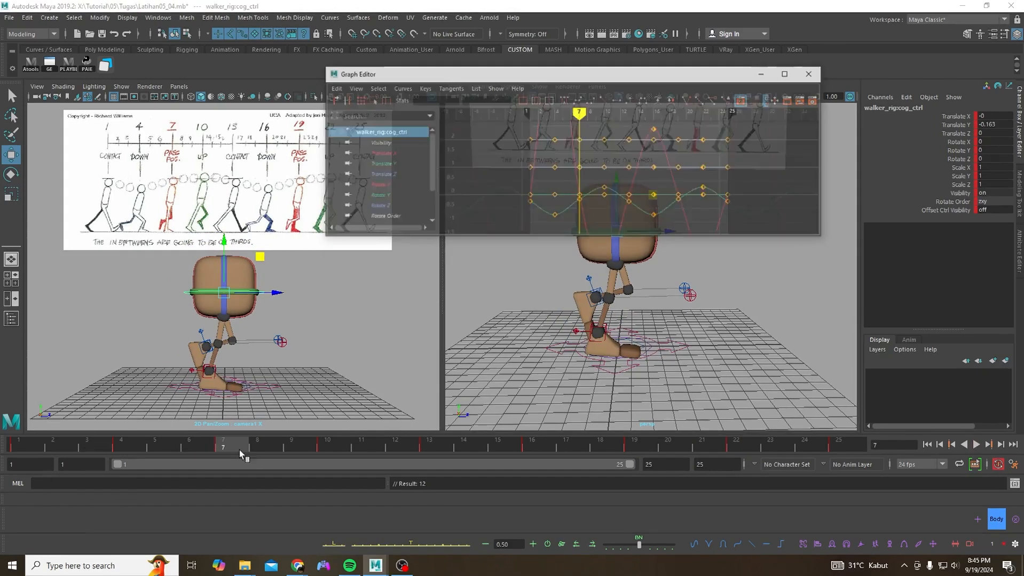
key("e")
left_click_drag(593, 322, 577, 315, "alt")
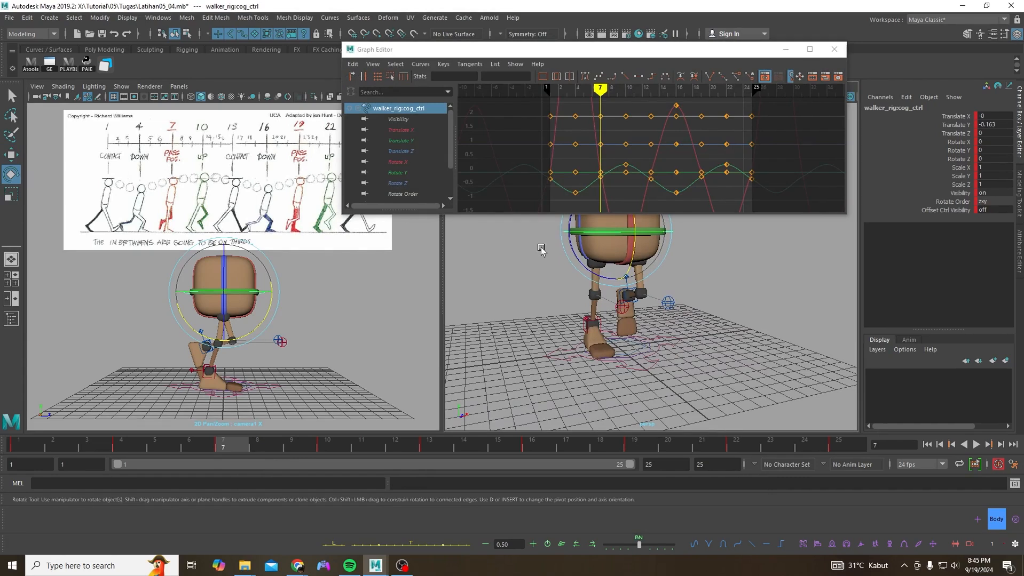
left_click(406, 162)
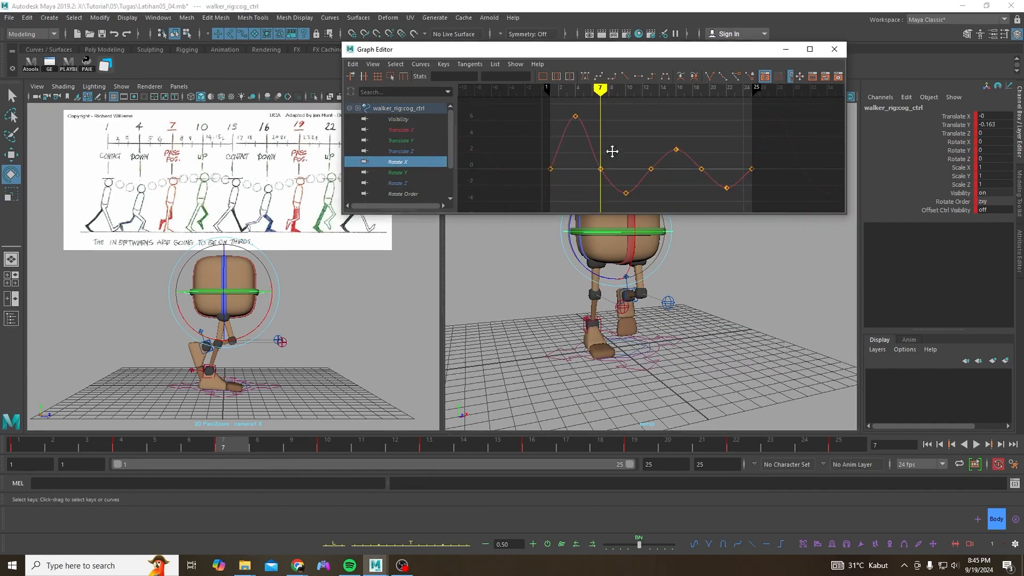
key("f")
left_click_drag(238, 443, 531, 459)
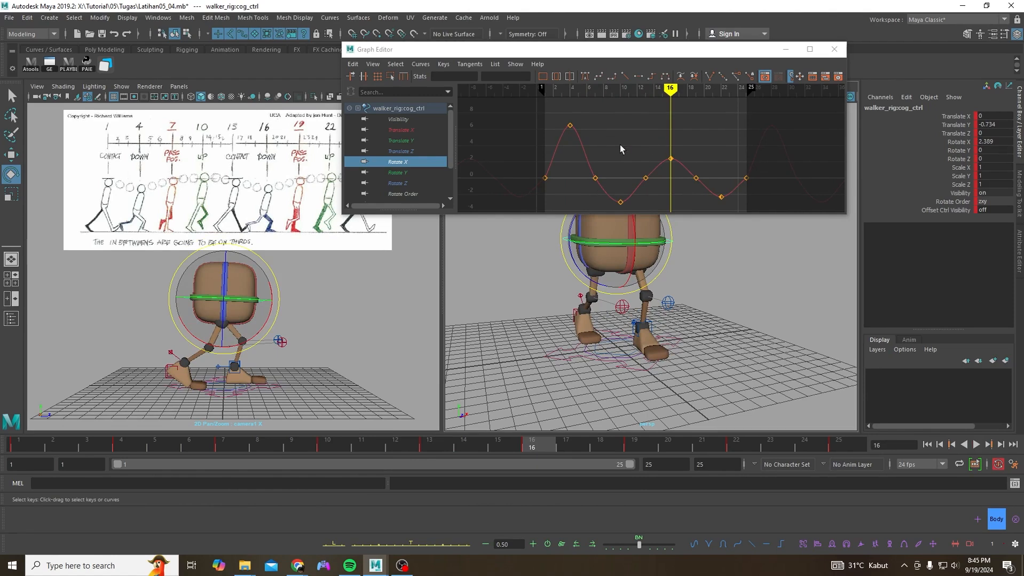
left_click_drag(554, 116, 602, 145)
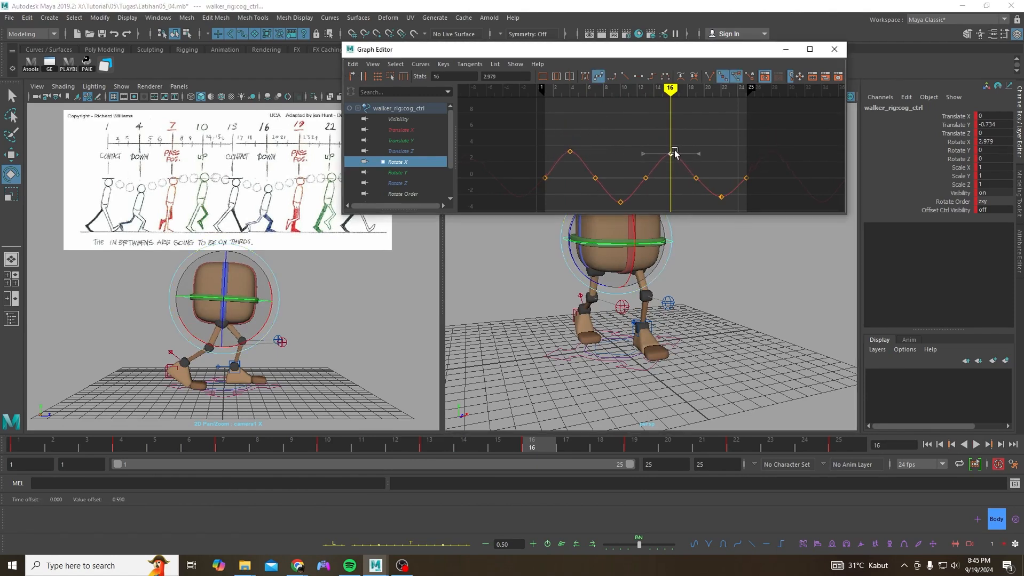
Delete the COG's Rotate X keys at frames 7, 13 and 19 and scrub the timeline to check the motion.
scroll(713, 181, "up", 4)
middle_click_drag(734, 187, 701, 132, "alt")
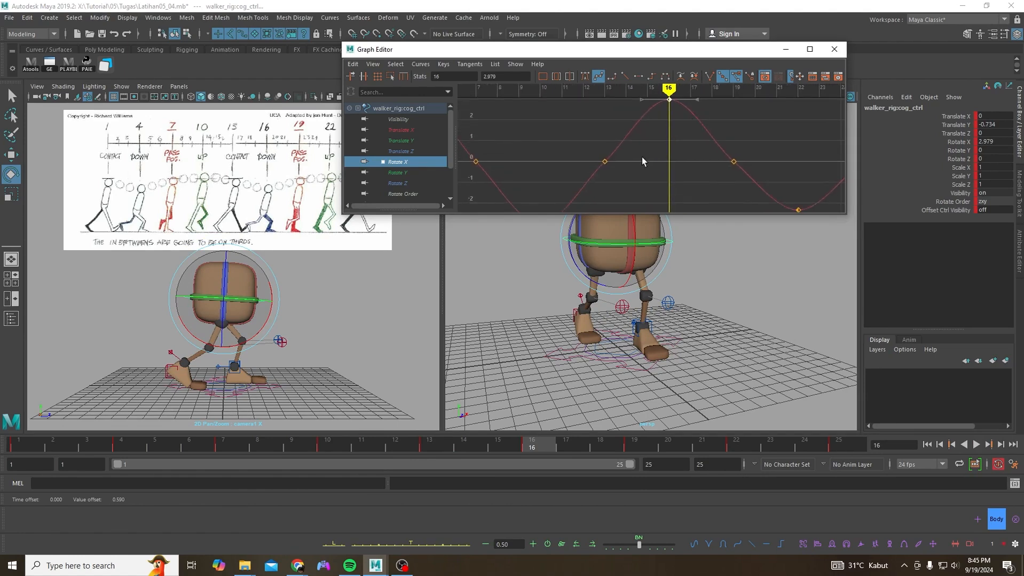
scroll(641, 159, "down", 4)
left_click_drag(560, 152, 676, 169)
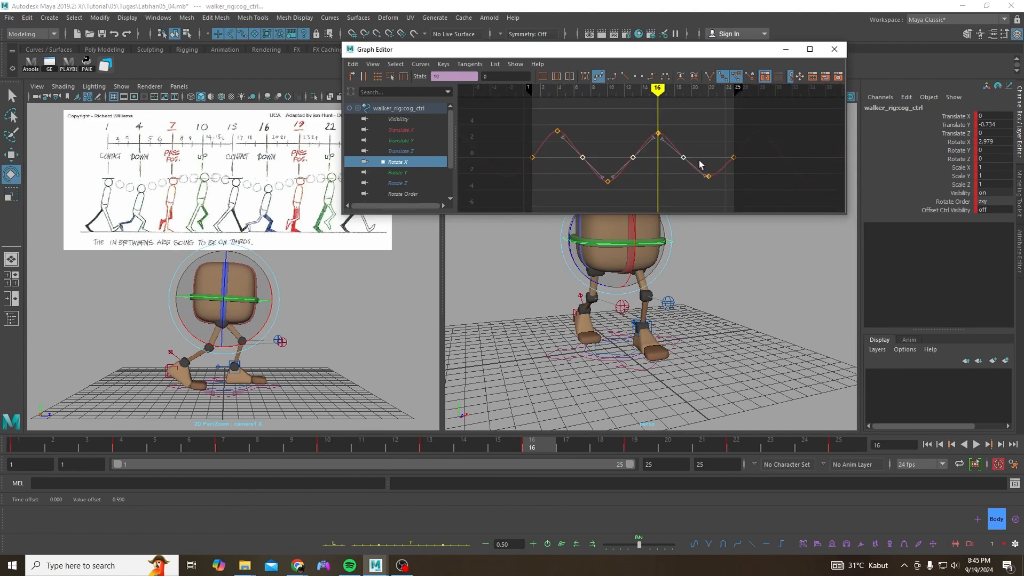
key("Delete")
left_click_drag(242, 444, 701, 467)
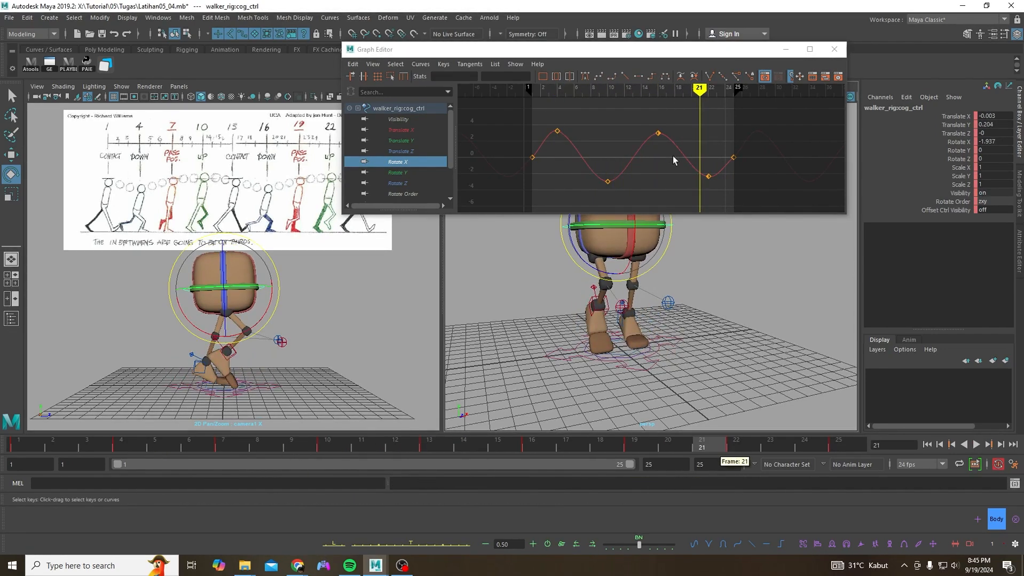
Adjust the Rotate X curve's tangents at frame 25 and frame 1 so the loop's ends flow together.
scroll(640, 163, "up", 5)
middle_click_drag(745, 160, 645, 154, "alt")
key("period")
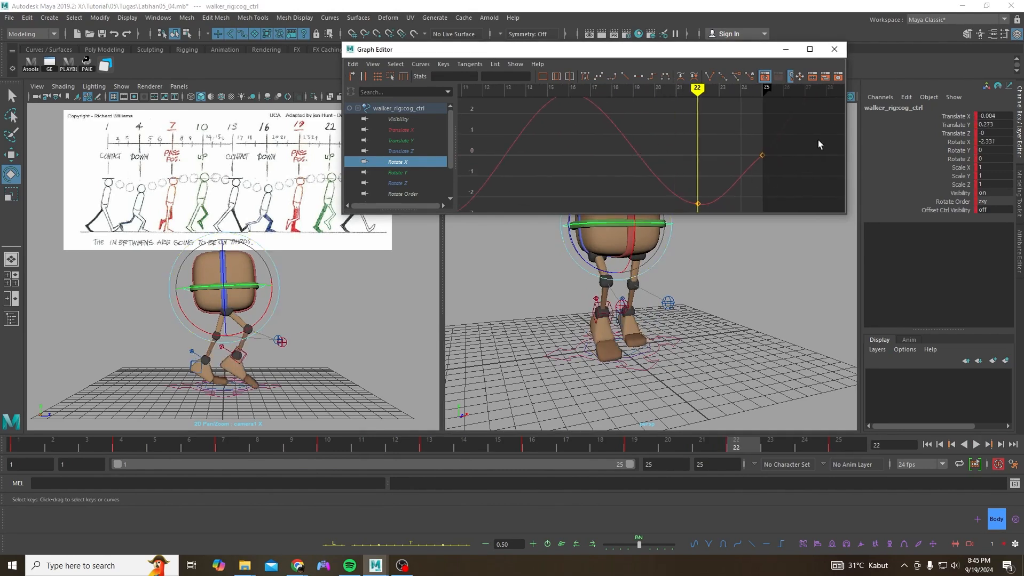
key("period")
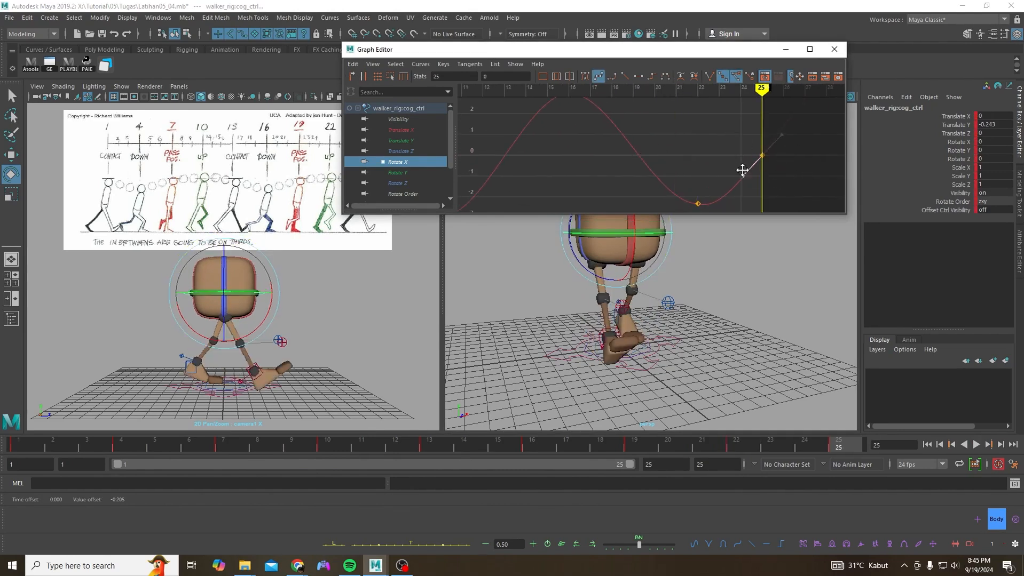
middle_click_drag(509, 154, 864, 140, "alt")
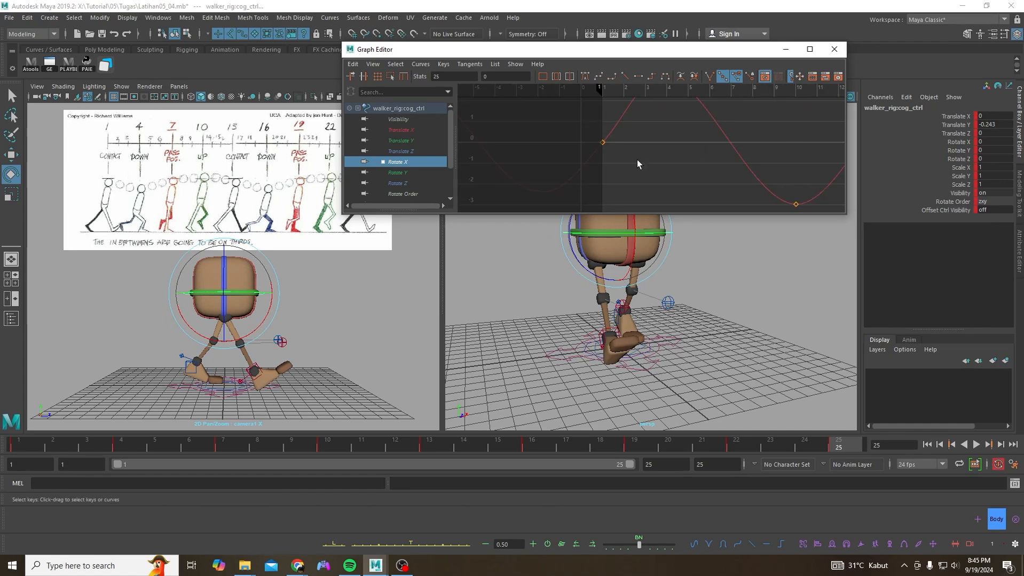
middle_click_drag(637, 160, 650, 160, "alt")
left_click_drag(585, 124, 638, 174)
middle_click_drag(622, 106, 617, 127, "alt")
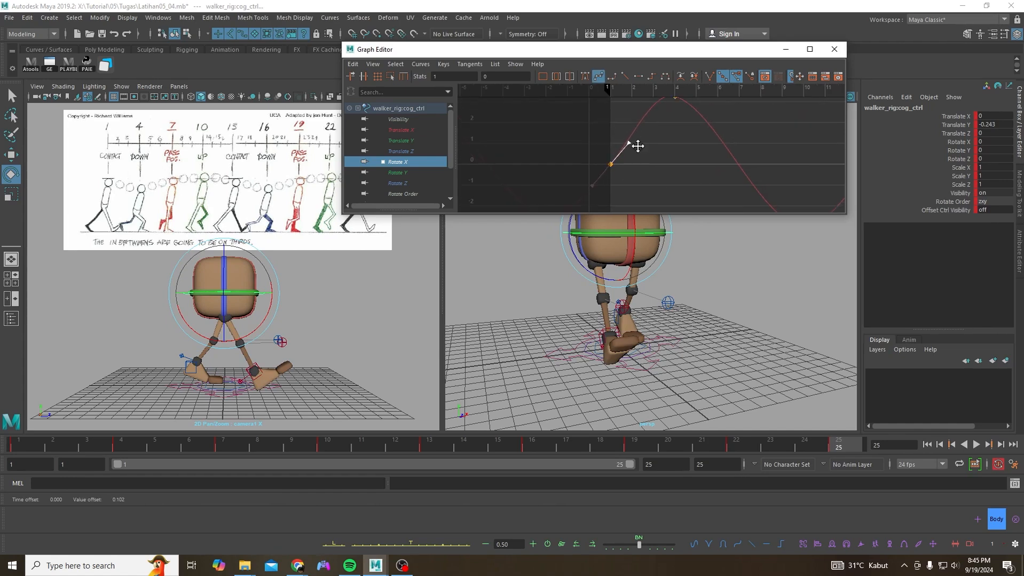
From a front view, shift the COG sideways at frame 10 to about Translate X -0.271 and roll it to about Rotate Z 1.305.
key("q")
left_click_drag(535, 340, 459, 339, "alt")
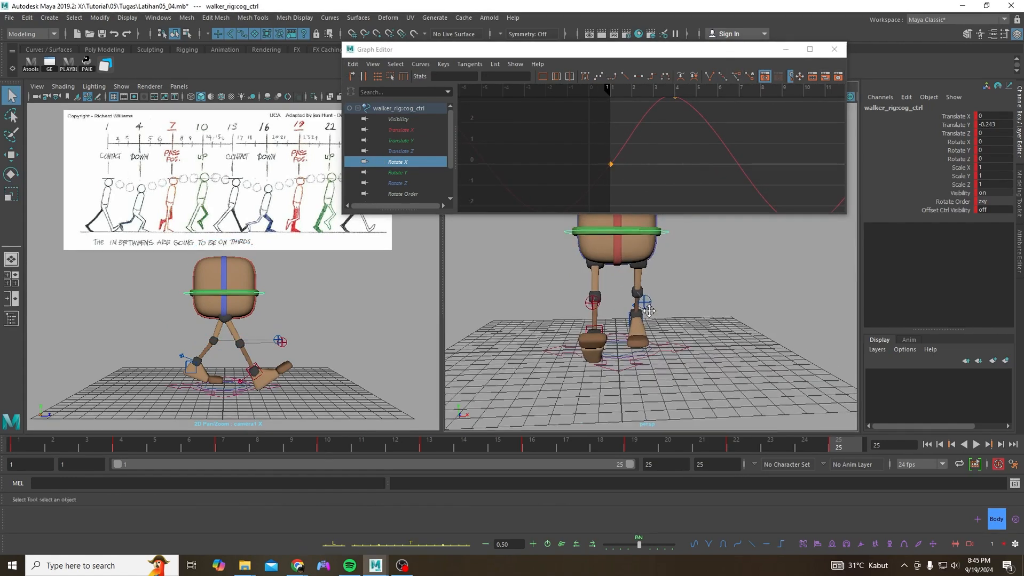
middle_click_drag(459, 339, 440, 386, "alt")
left_click_drag(85, 446, 336, 453)
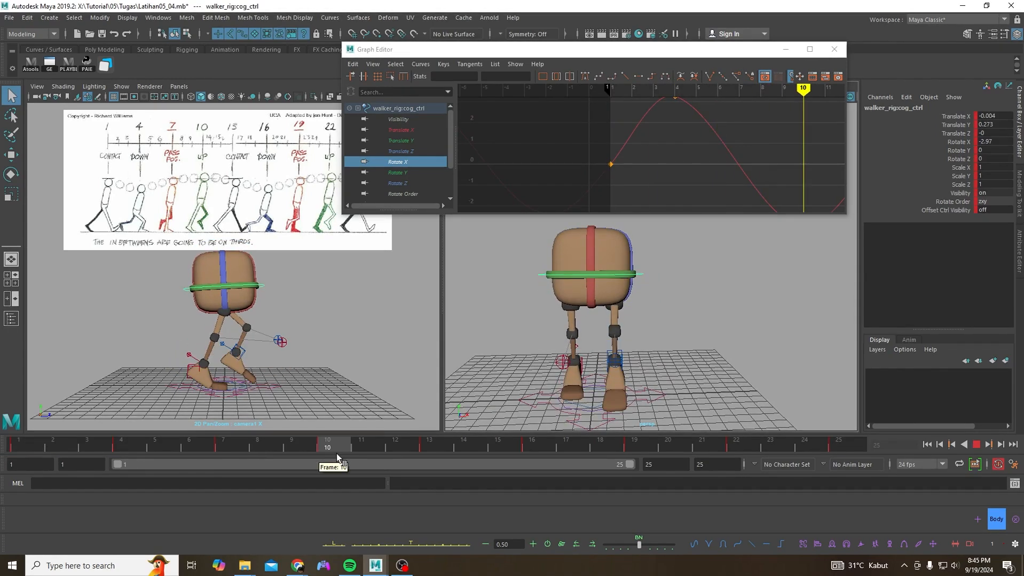
key("w")
key("alt+v")
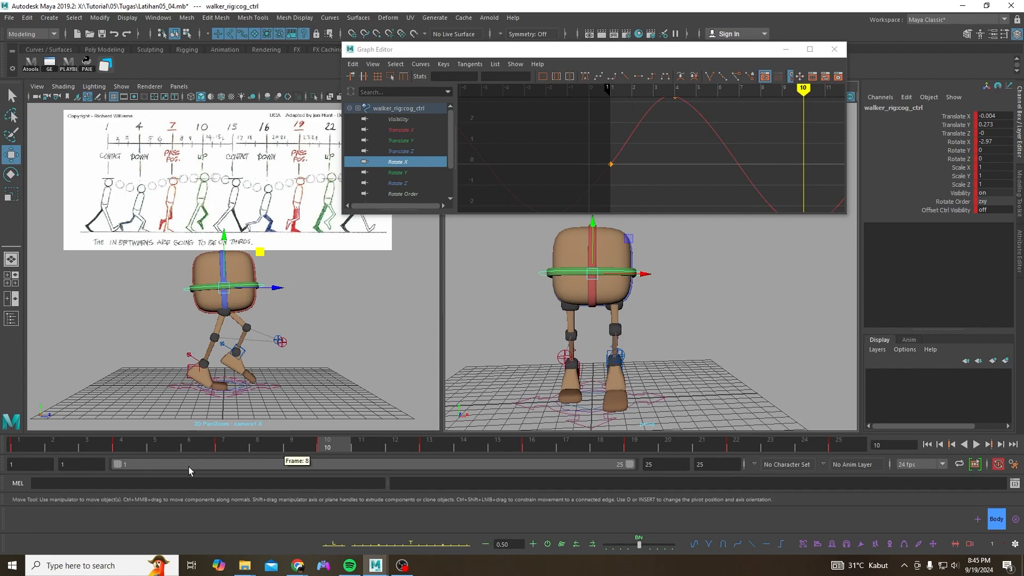
left_click(331, 451)
left_click_drag(637, 274, 611, 324)
key("e")
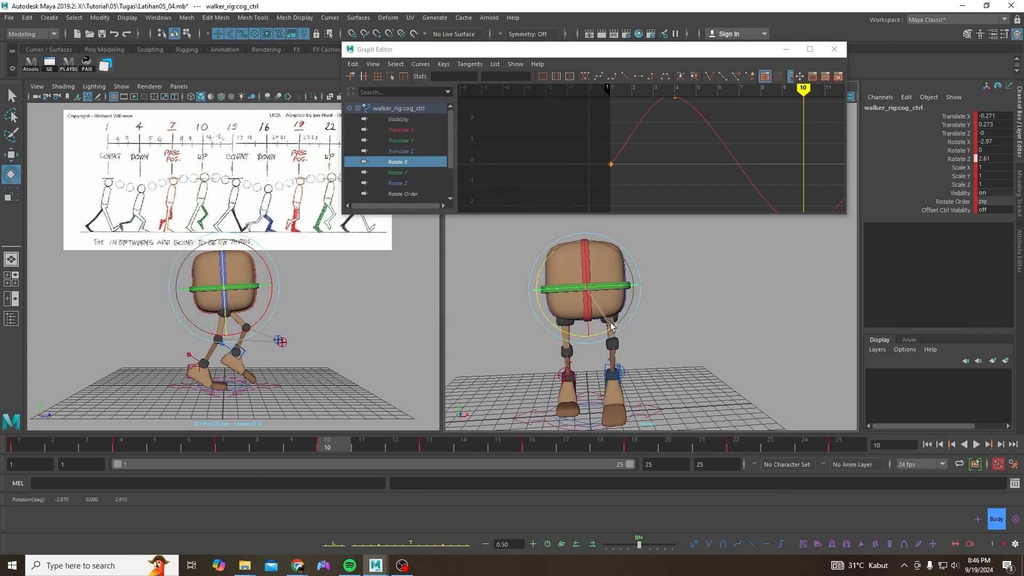
key("ctrl+z")
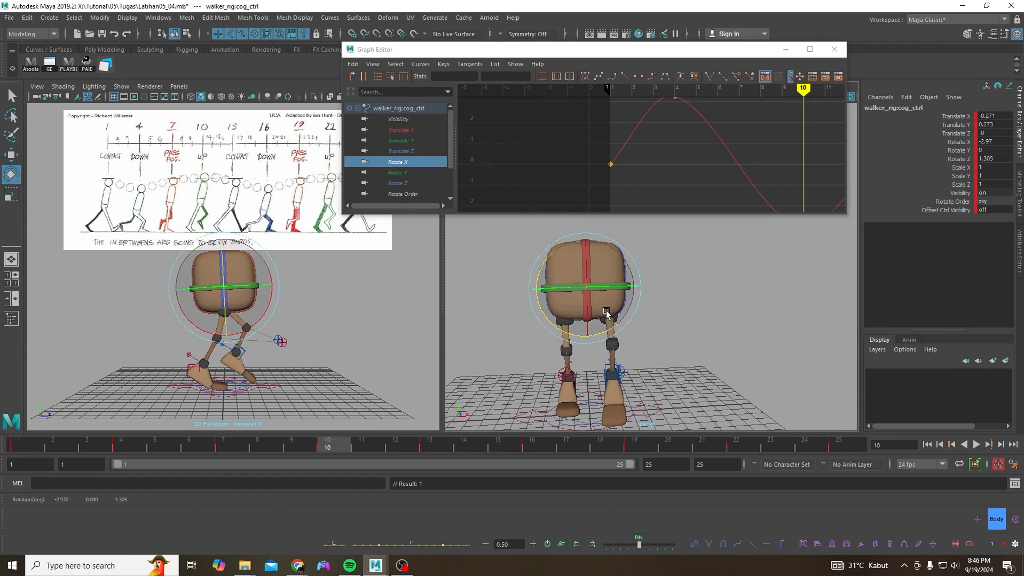
key("w")
left_click_drag(587, 269, 587, 268)
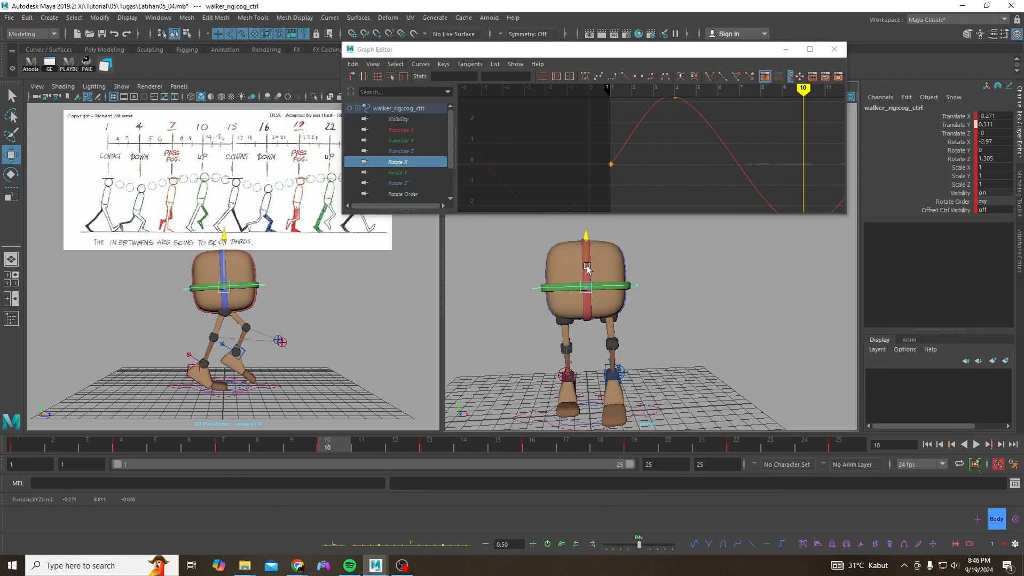
key("ctrl+z")
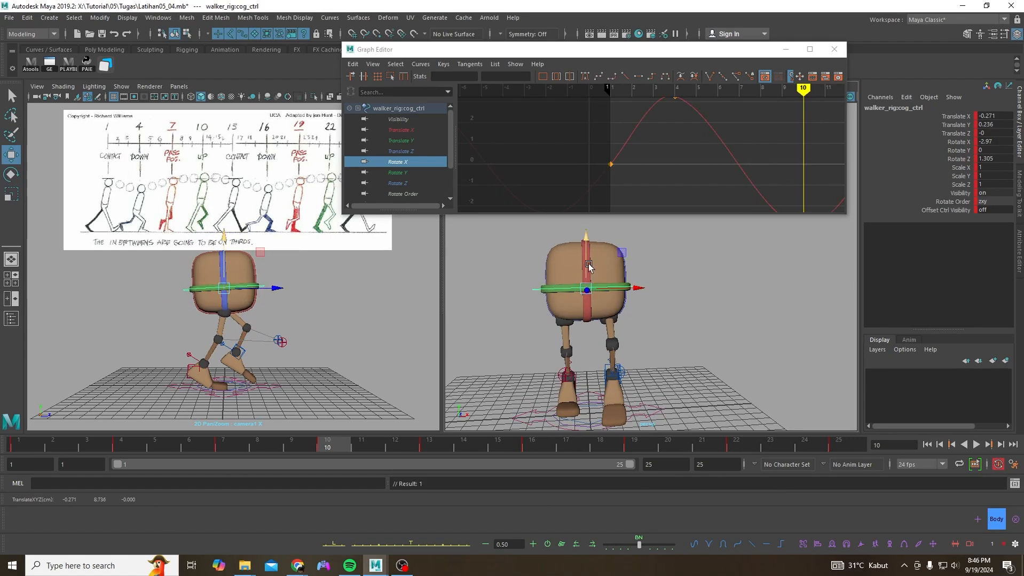
key("ctrl+z")
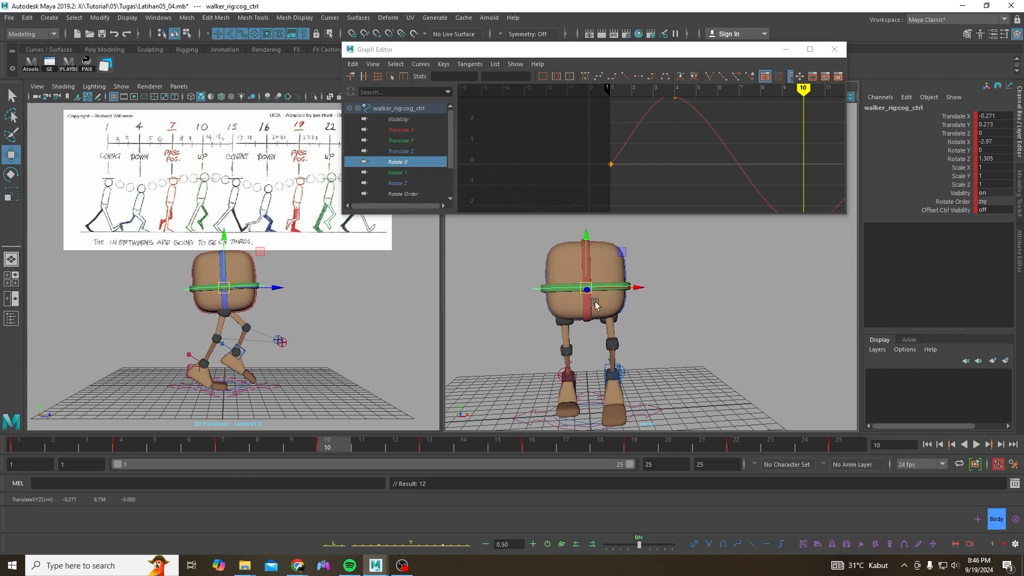
Shift the COG slightly further sideways at frame 10, to about Translate X -0.309.
left_click_drag(626, 289, 612, 310)
scroll(620, 293, "down", 3)
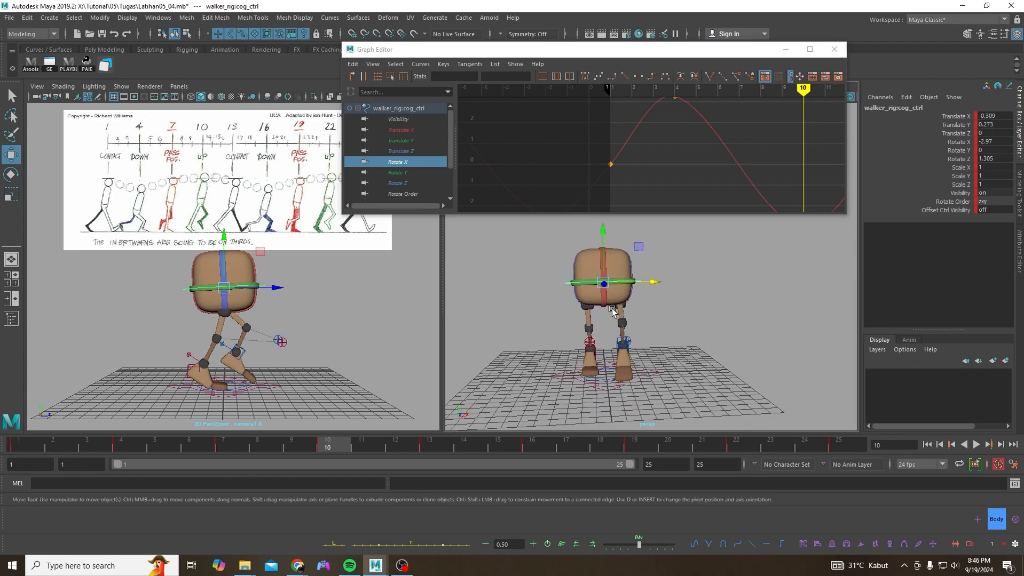
Shift the COG to the opposite side at frame 22 to about Translate X 0.253 and roll it to about Rotate Z -2.164.
left_click_drag(375, 447, 740, 456)
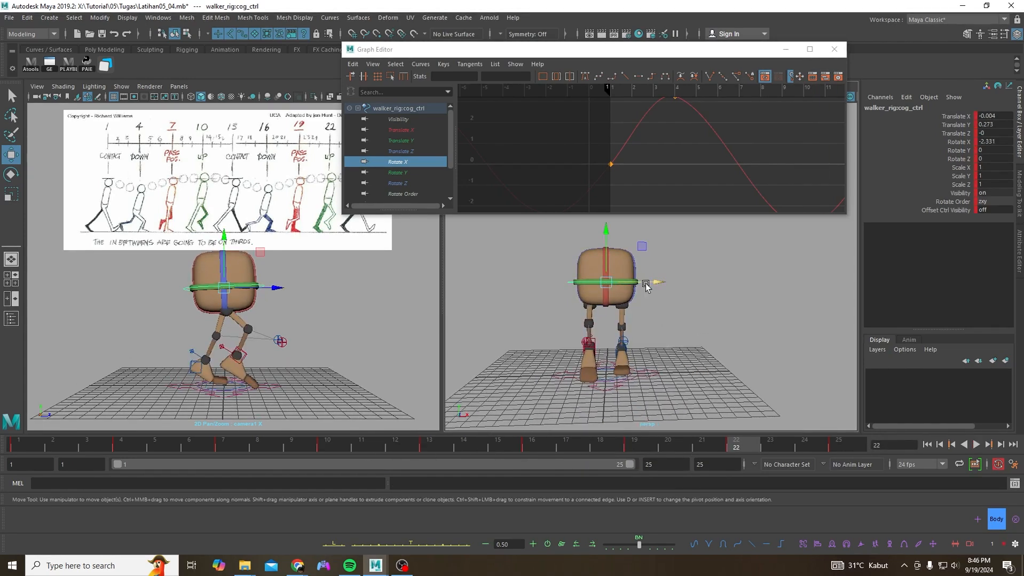
left_click_drag(644, 284, 638, 312)
key("e")
key("w")
key("e")
key("q")
key("e")
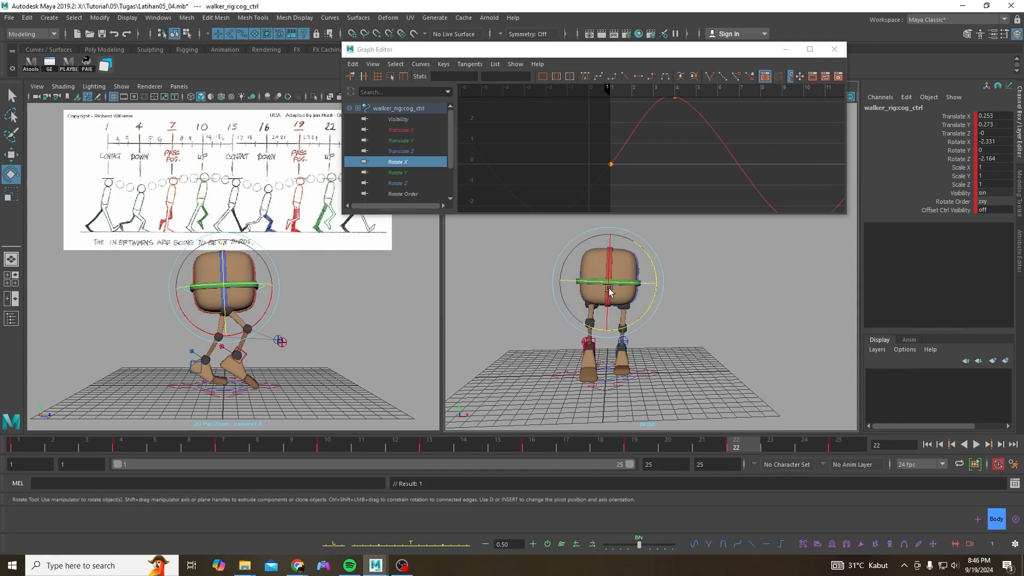
key("q")
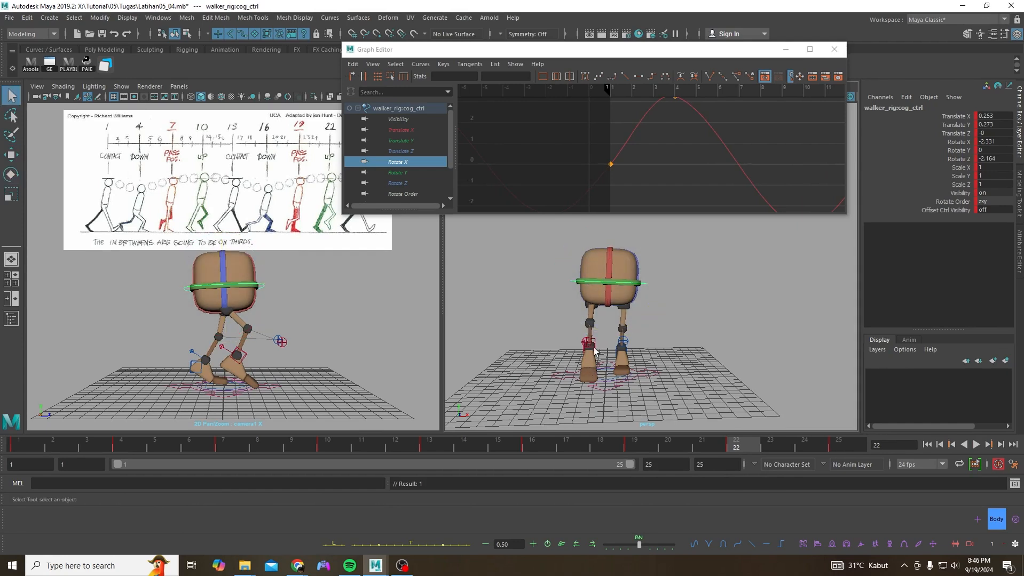
key("w")
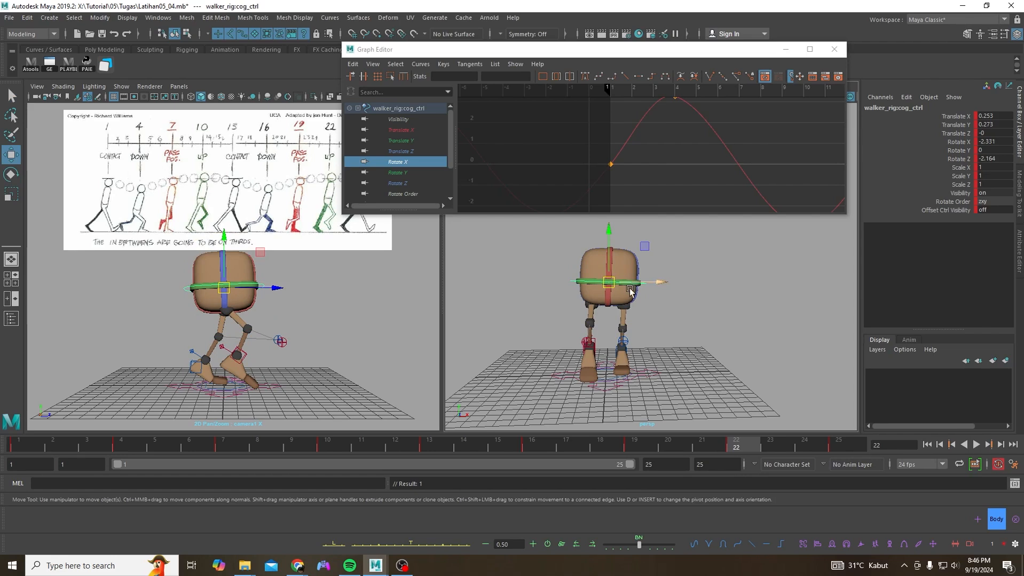
Raise the COG's Translate Y key at frame 22 to about 0.319 on its animation curve.
left_click(400, 141)
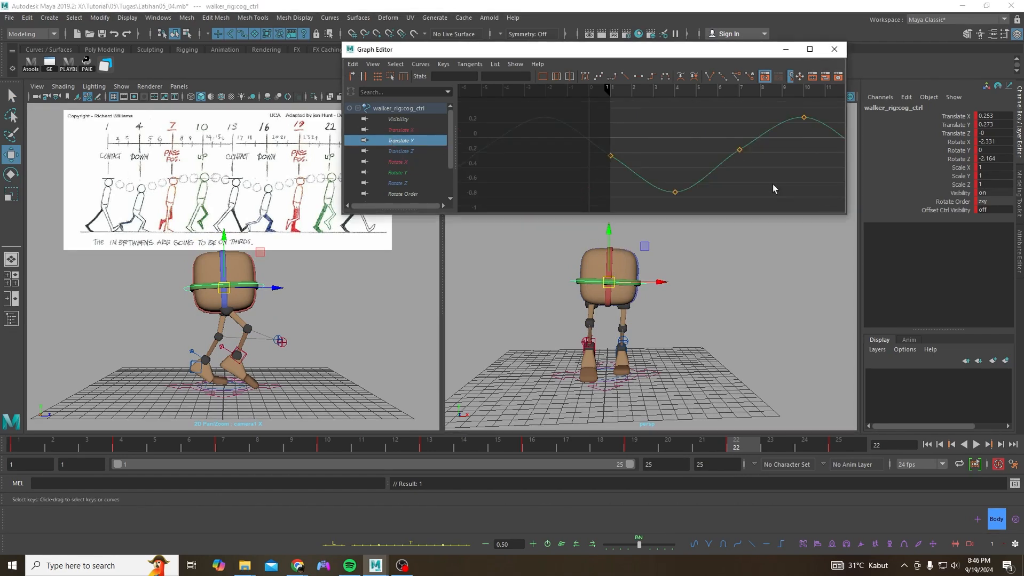
key("f")
left_click(726, 131)
middle_click_drag(740, 143, 736, 132, "shift")
key("q")
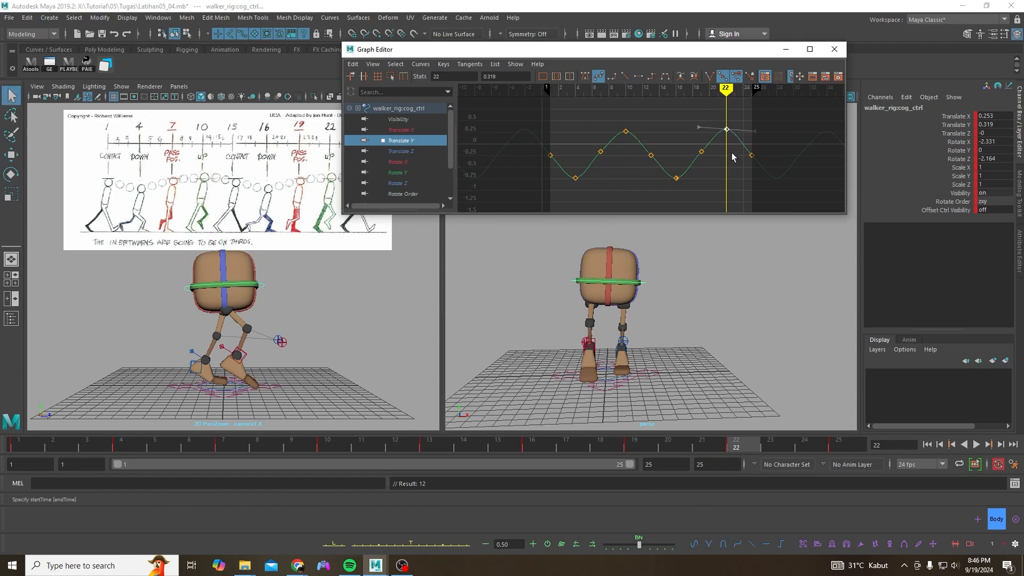
key("w")
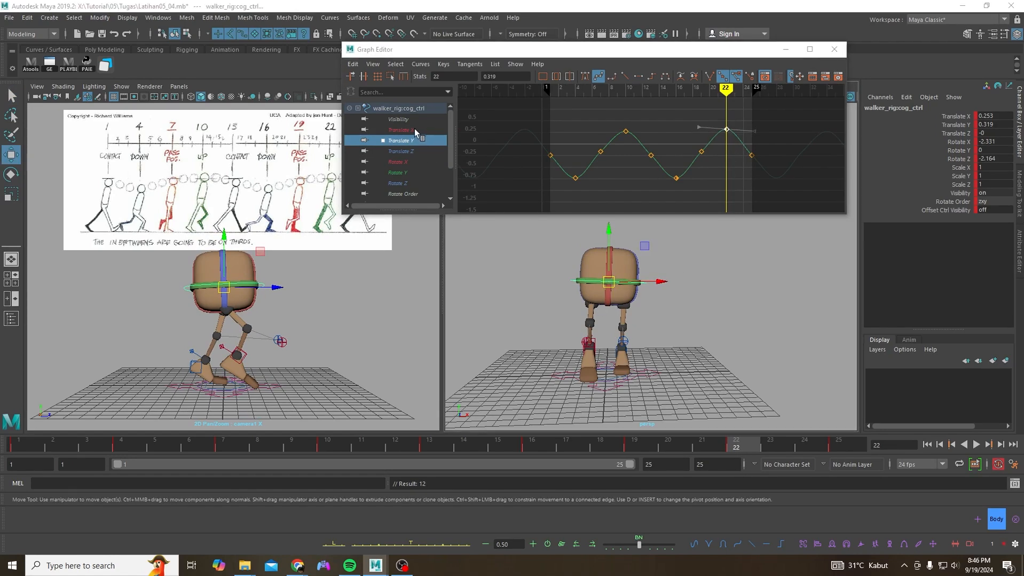
Delete the COG's Translate X keys at frames 13, 16 and 19 and review the sideways motion through frame 25.
left_click(401, 130)
key("f")
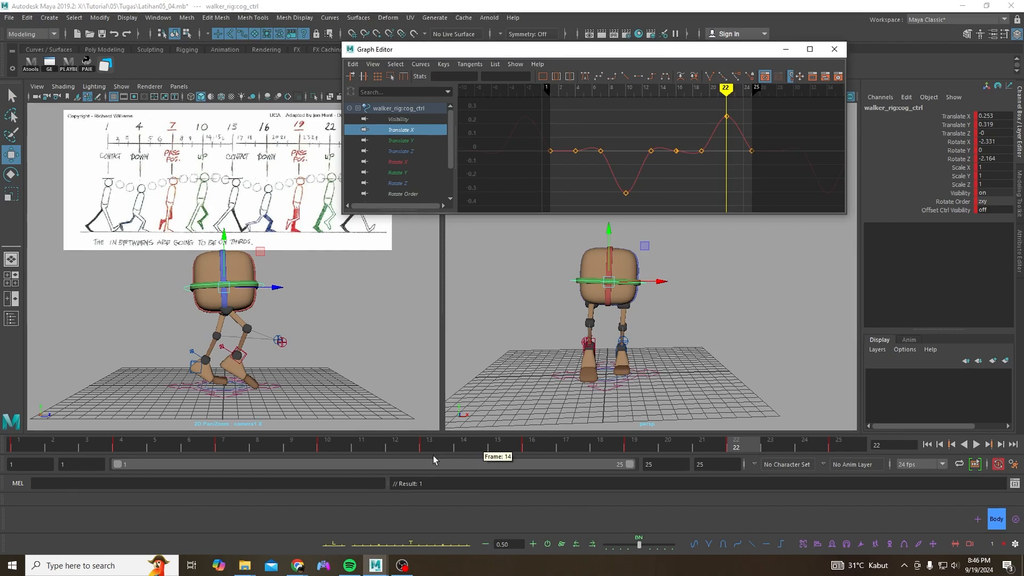
left_click(339, 452)
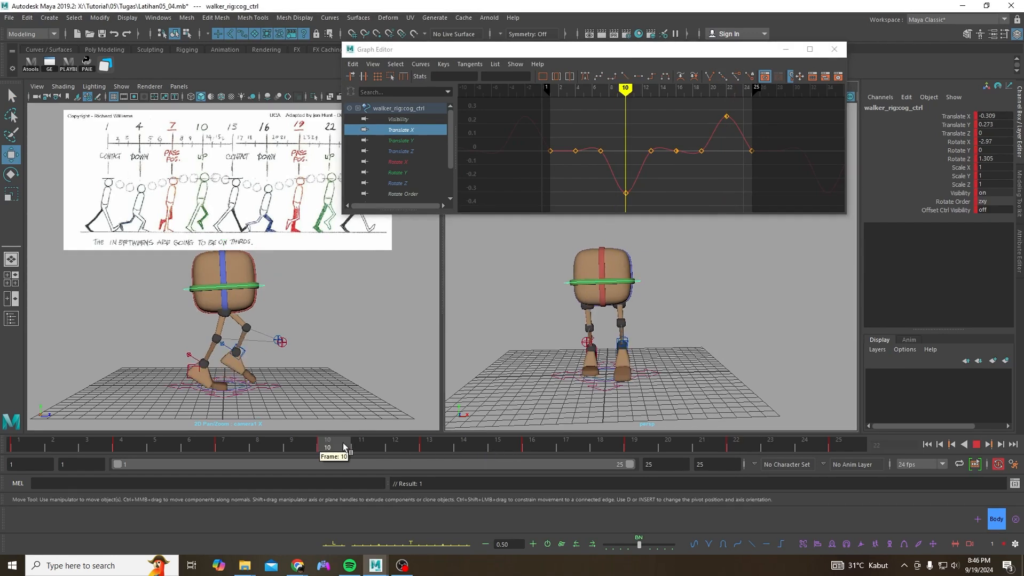
key(".")
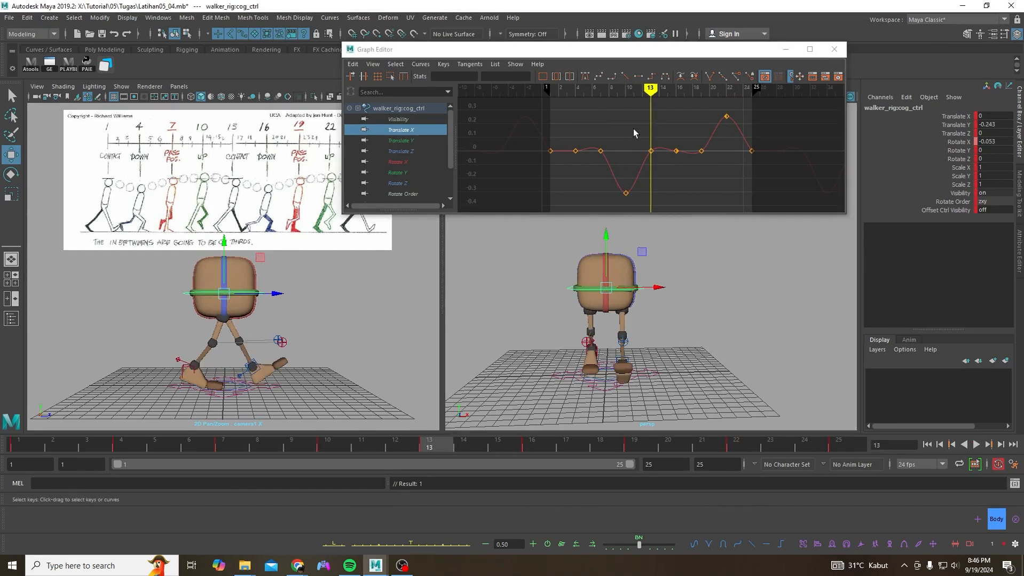
left_click_drag(633, 139, 715, 178)
left_click(327, 447)
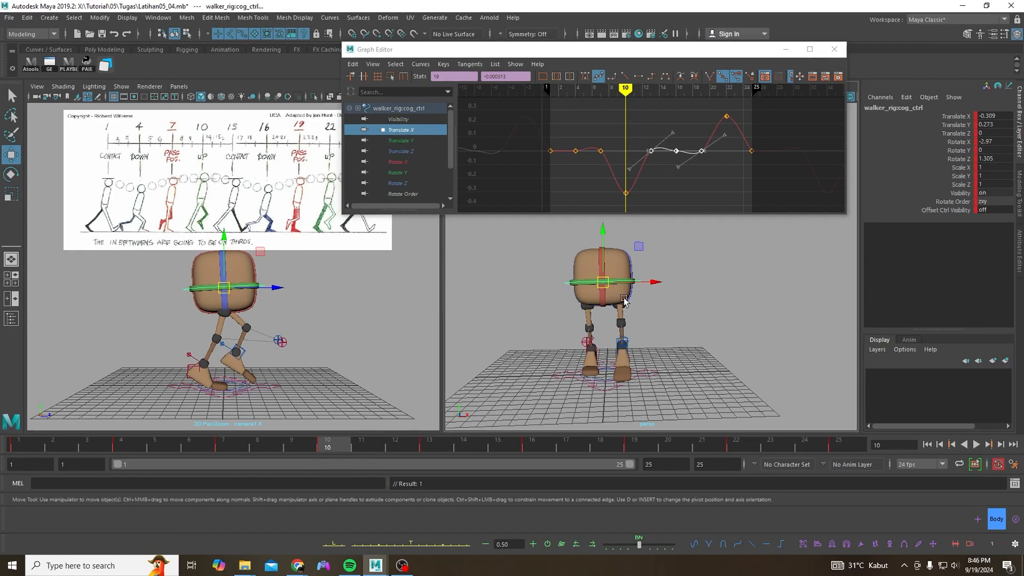
key("alt+v")
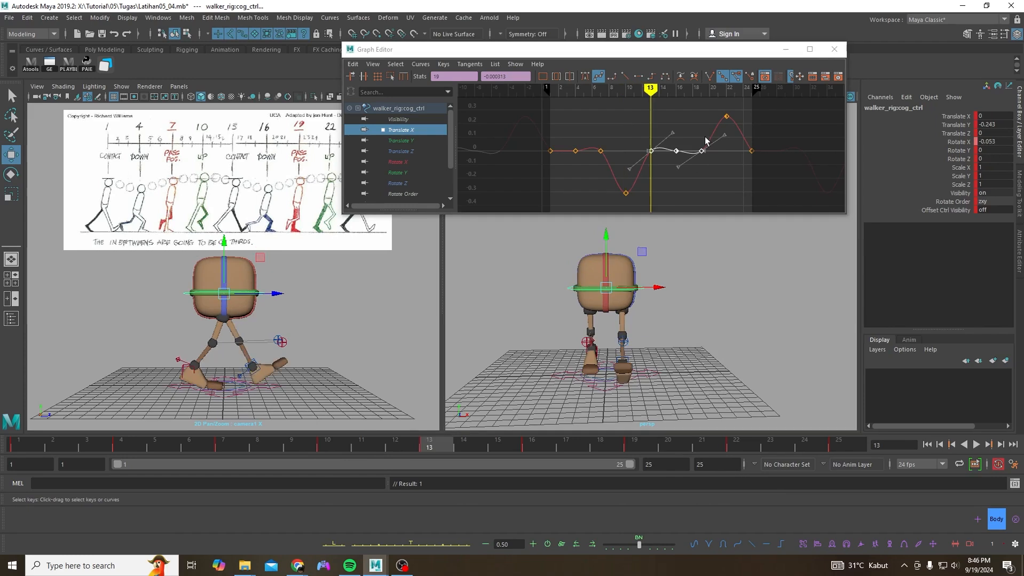
key("alt+v")
key("Delete")
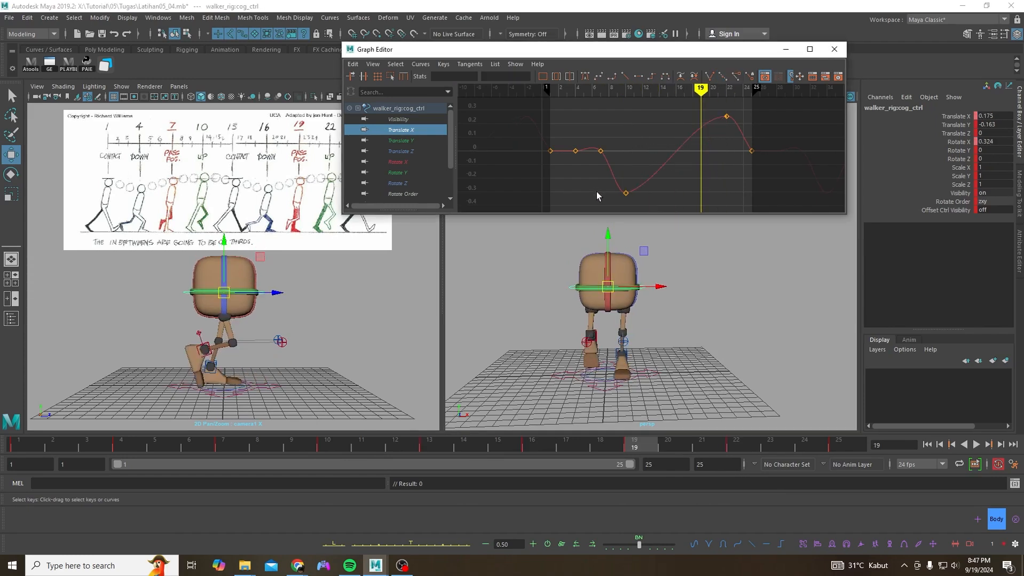
key("alt+v")
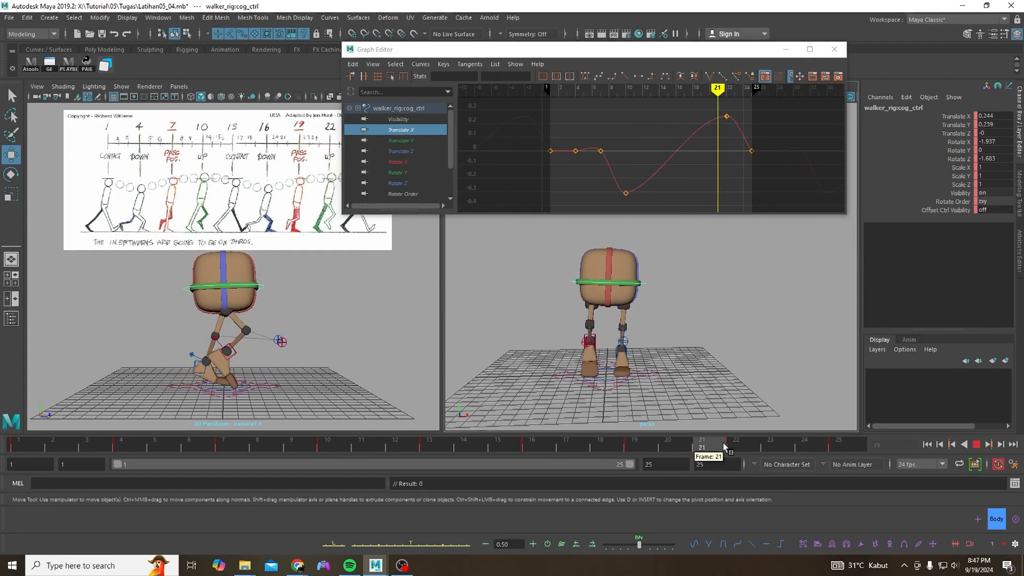
left_click_drag(724, 447, 834, 448)
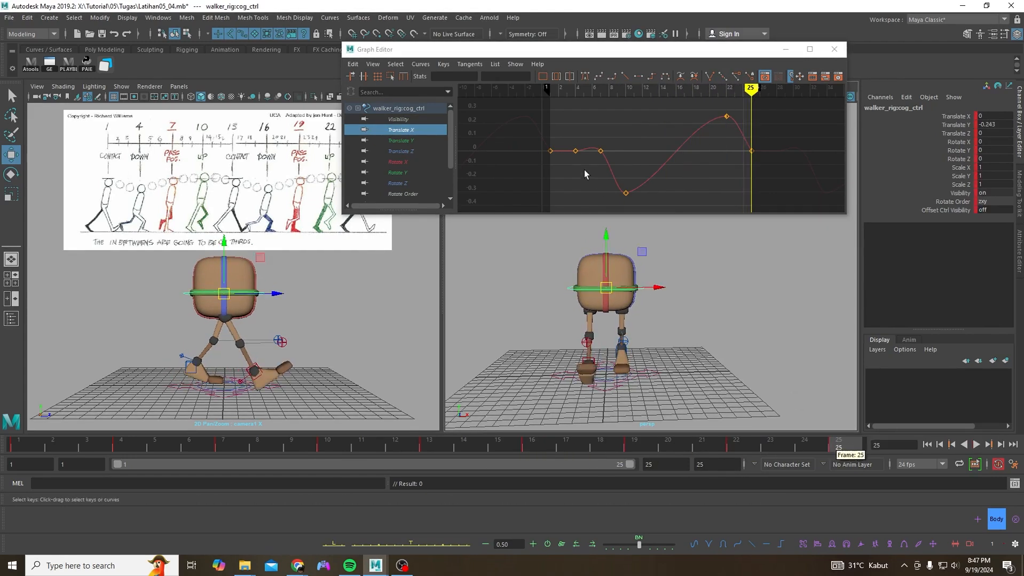
Raise the COG's Translate X keys at frames 1 and 25 together to about 0.129.
left_click_drag(565, 120, 557, 169)
left_click(751, 151)
left_click(23, 446)
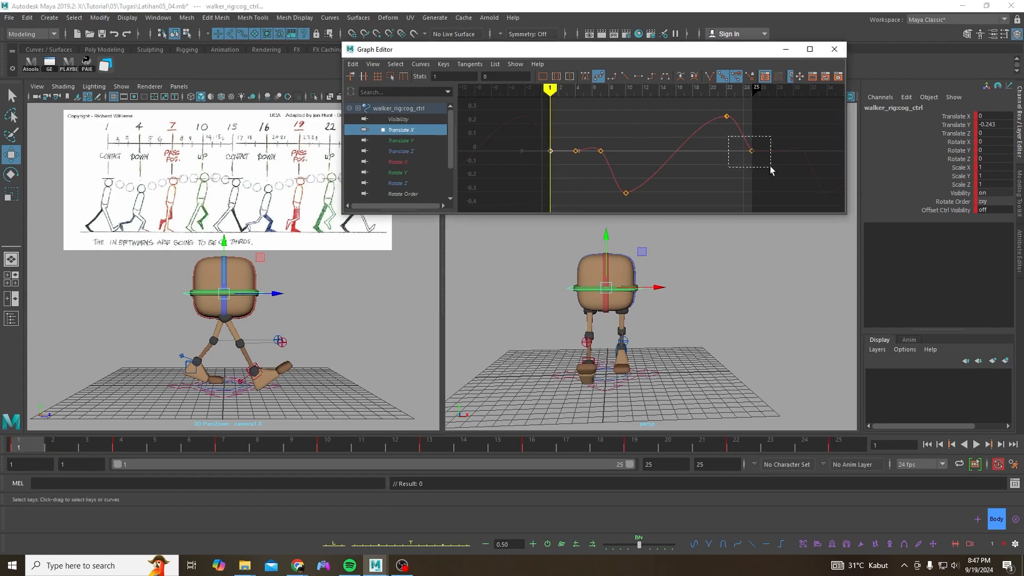
left_click_drag(770, 170, 770, 169, "shift")
middle_click_drag(757, 153, 759, 135, "shift")
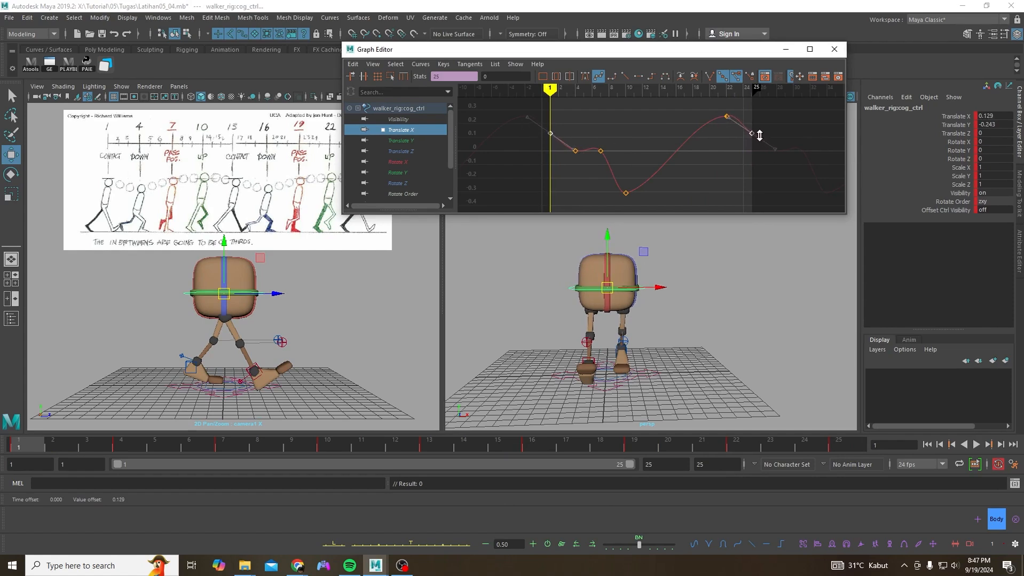
Delete the Translate X keys at frames 4 and 7 and set the keys at frames 10 and 22 to auto tangents.
left_click_drag(565, 130, 622, 172)
key("Delete")
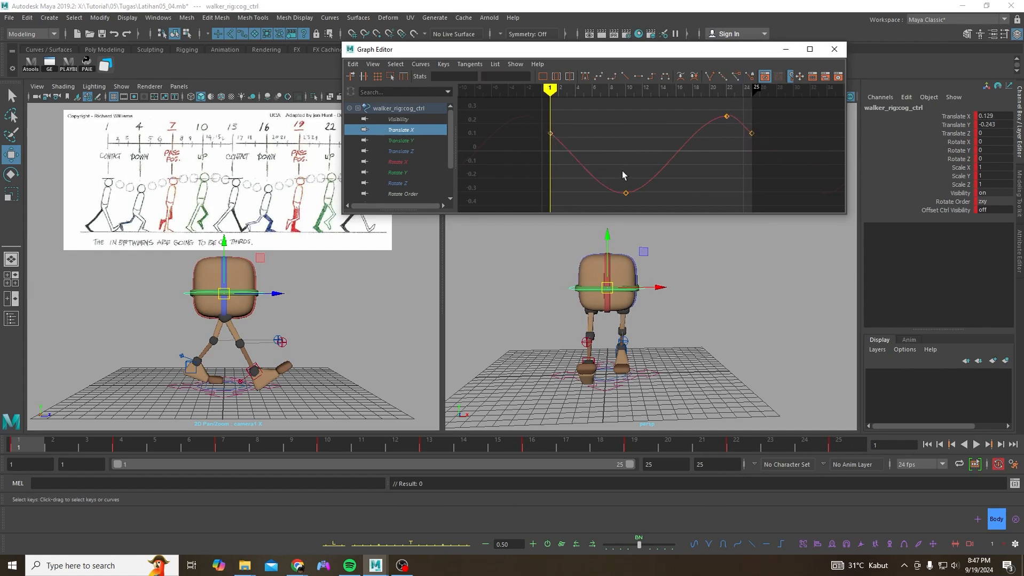
left_click_drag(731, 131, 731, 131)
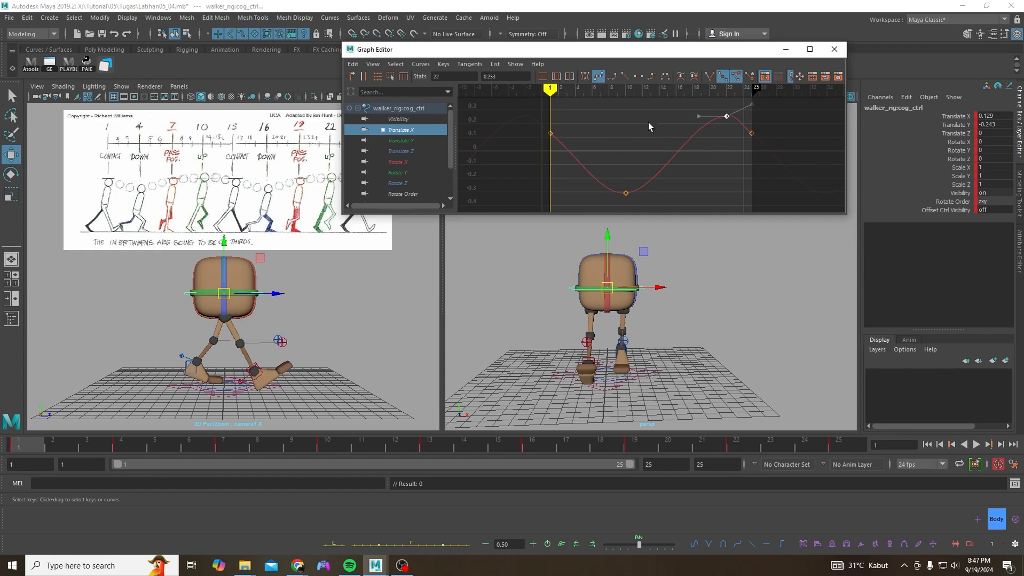
key("ctrl+z")
left_click_drag(595, 103, 736, 214)
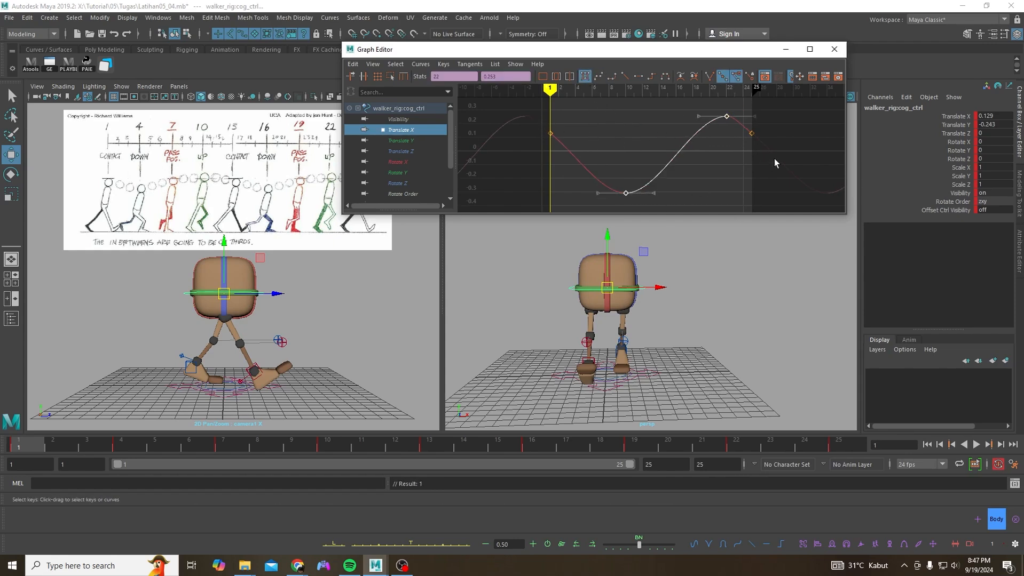
Shift the first and last Translate X keys together vertically to a value of about 0.141.
left_click_drag(774, 158, 747, 128)
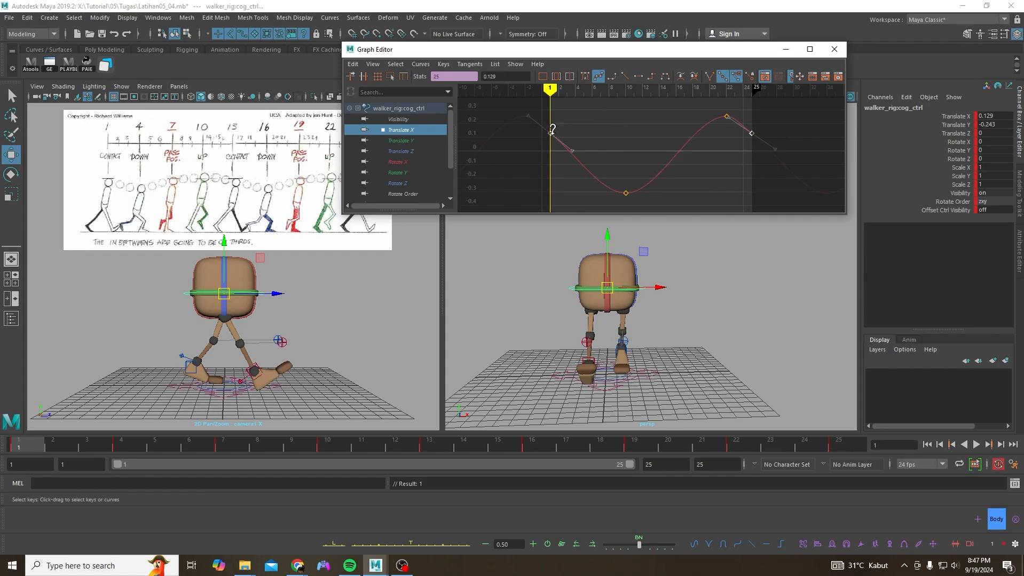
left_click_drag(552, 131, 554, 153)
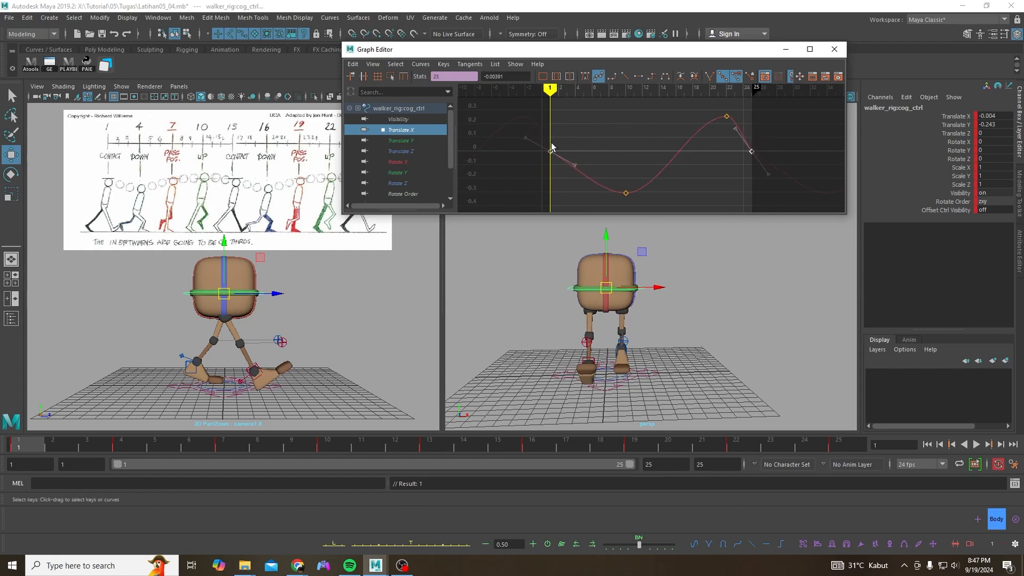
left_click(550, 154)
left_click_drag(559, 157, 554, 129)
left_click(594, 134)
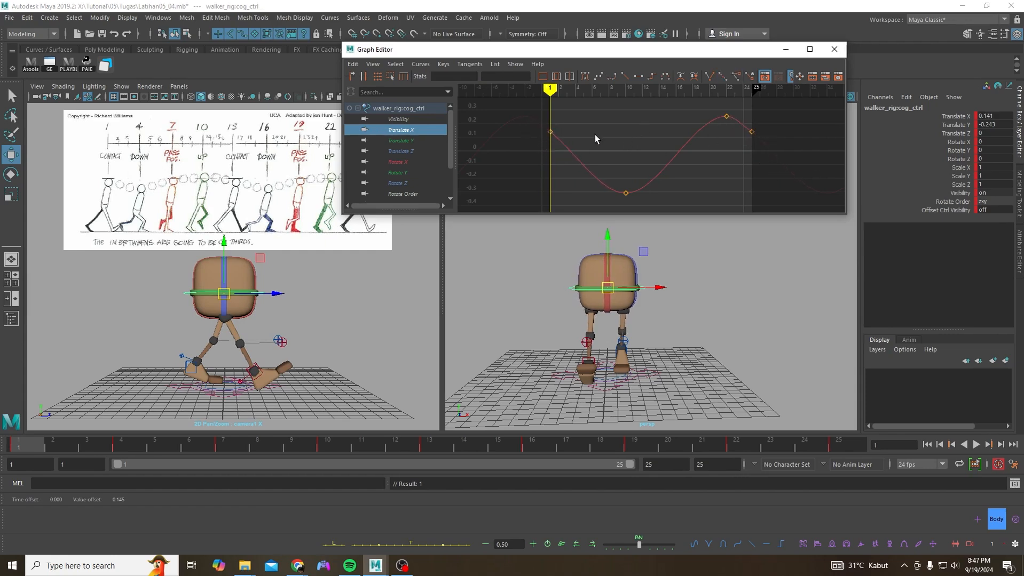
Compare the tangents of the Translate X curve's first and last keys up close.
scroll(567, 135, "up", 4)
middle_click_drag(519, 129, 563, 146, "alt")
left_click_drag(619, 159, 598, 153)
middle_click_drag(812, 135, 635, 154, "alt")
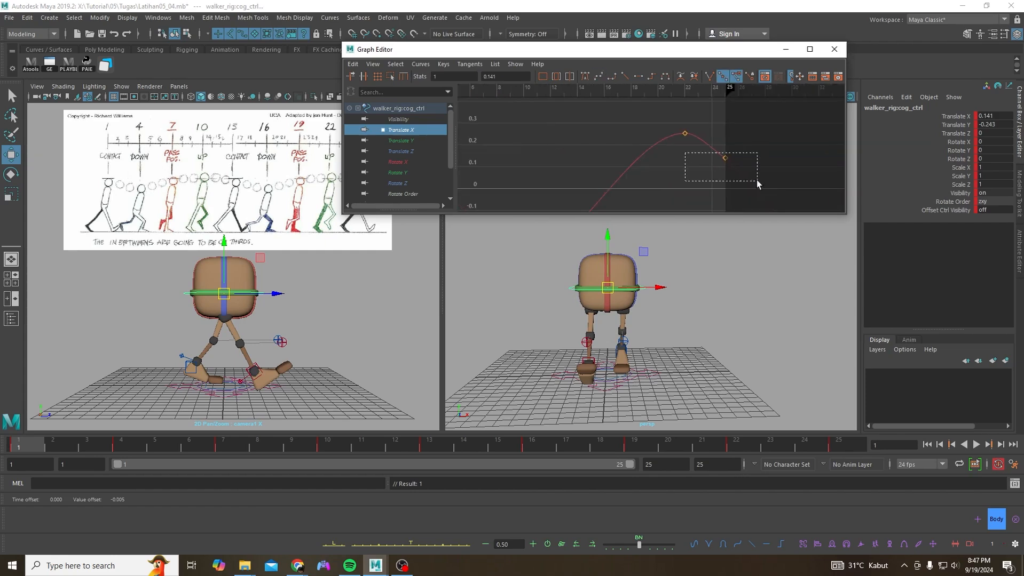
left_click_drag(757, 181, 756, 182)
left_click(775, 197)
key("a")
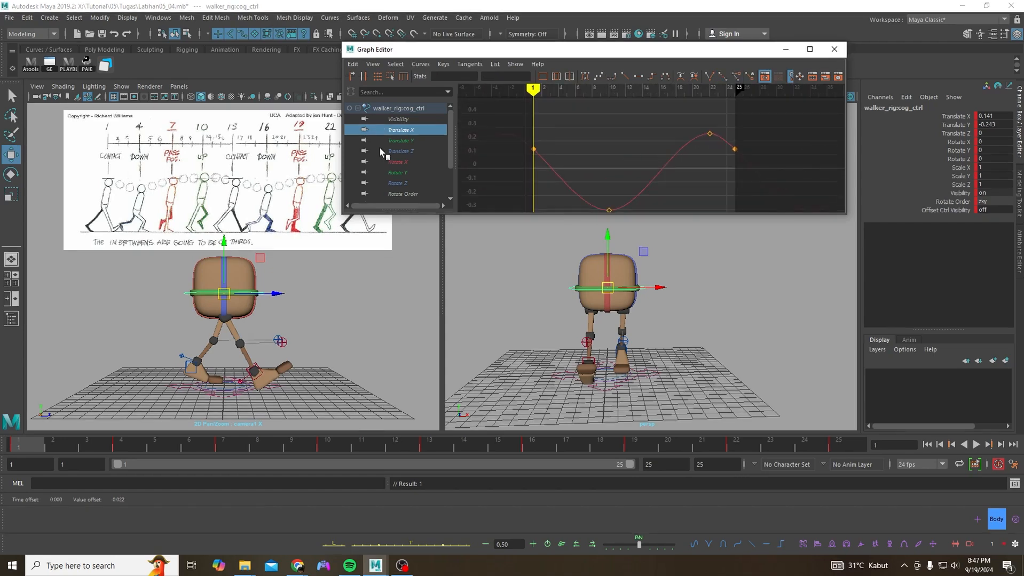
Delete the Translate Y keys at frames 7, 13 and 19 and check the tangents of the first and last keys.
left_click(392, 141)
key("a")
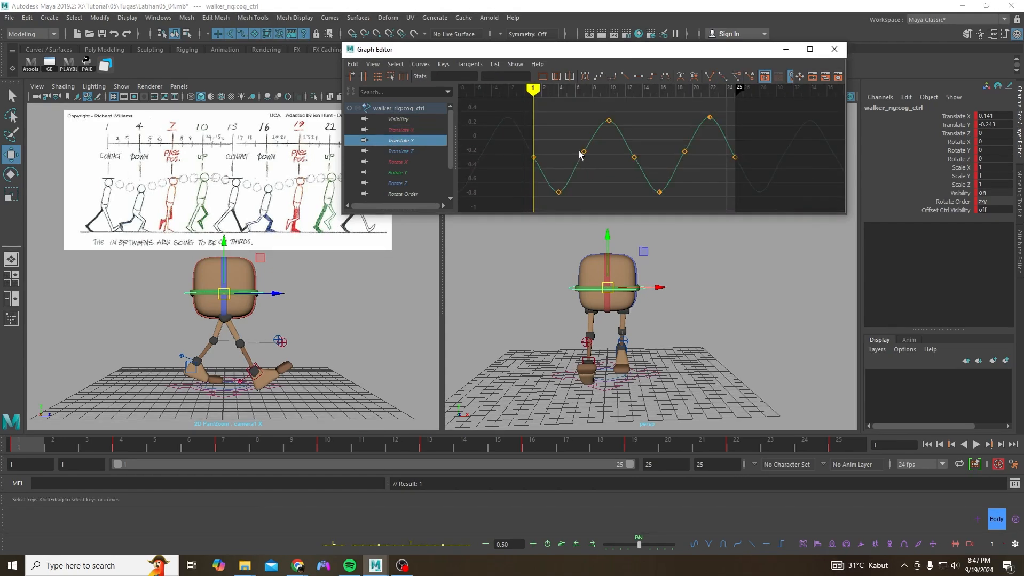
left_click_drag(681, 173, 683, 174)
key("Delete")
left_click_drag(526, 149, 555, 172)
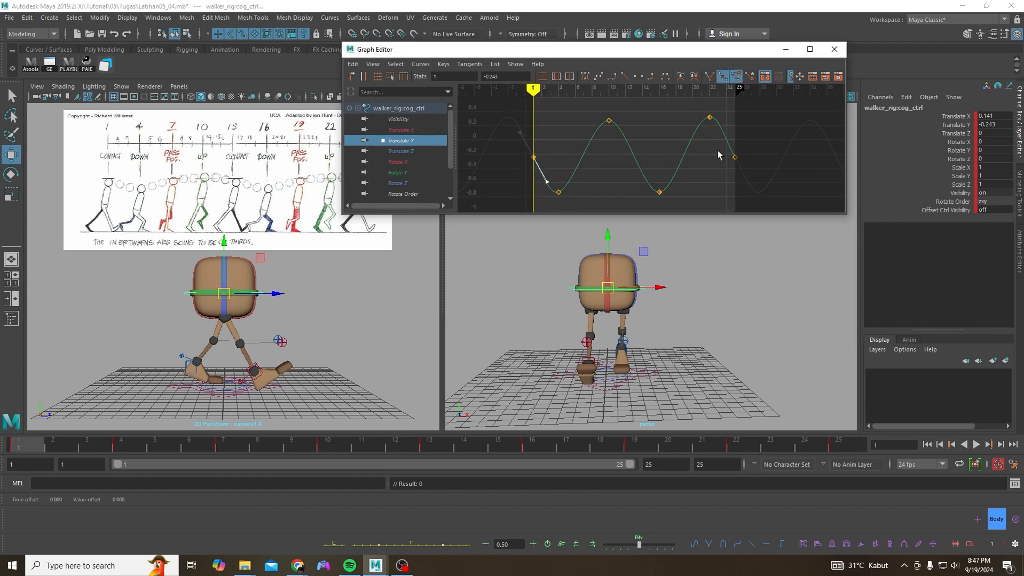
left_click(735, 158)
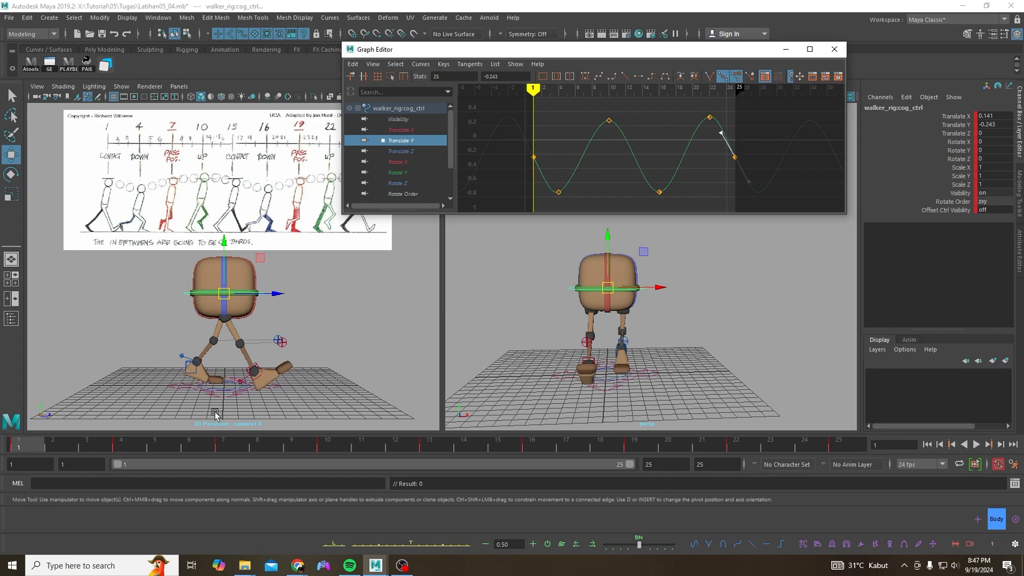
Scrub through the walk cycle to review the body's rotation and display the cog control's Rotate Z curve.
left_click_drag(54, 446, 735, 446)
key("e")
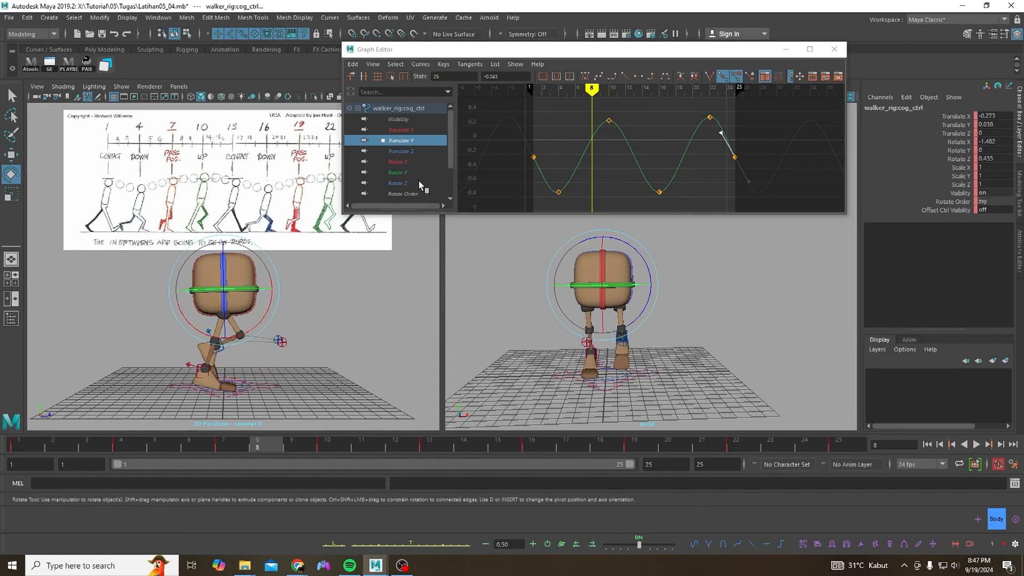
left_click(397, 183)
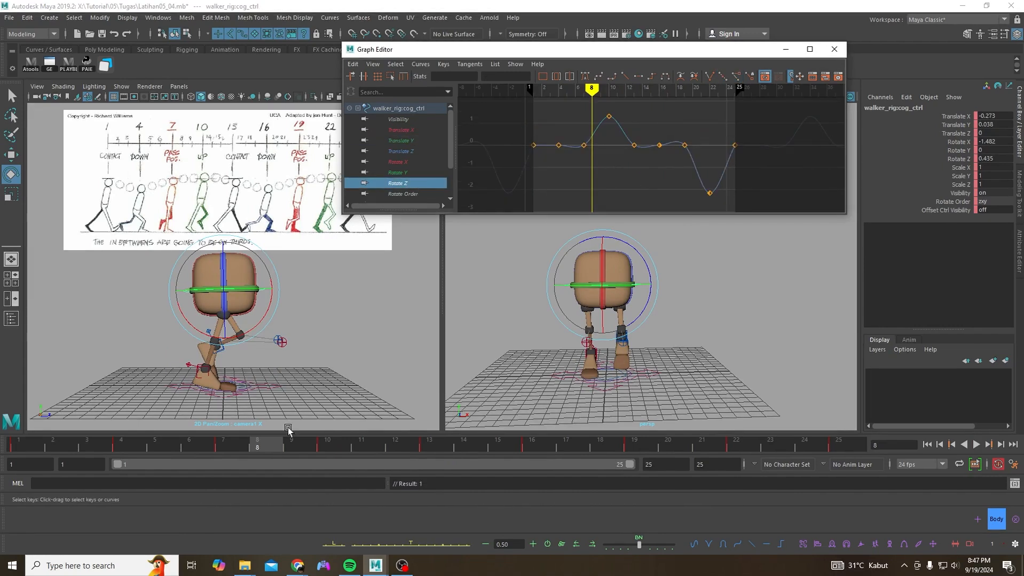
left_click_drag(48, 443, 337, 480)
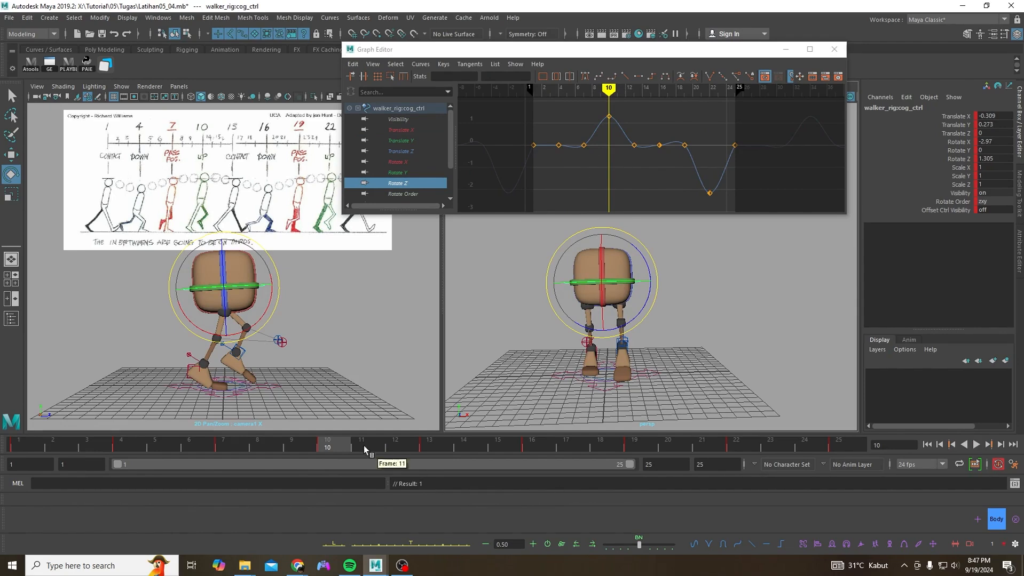
left_click(565, 444)
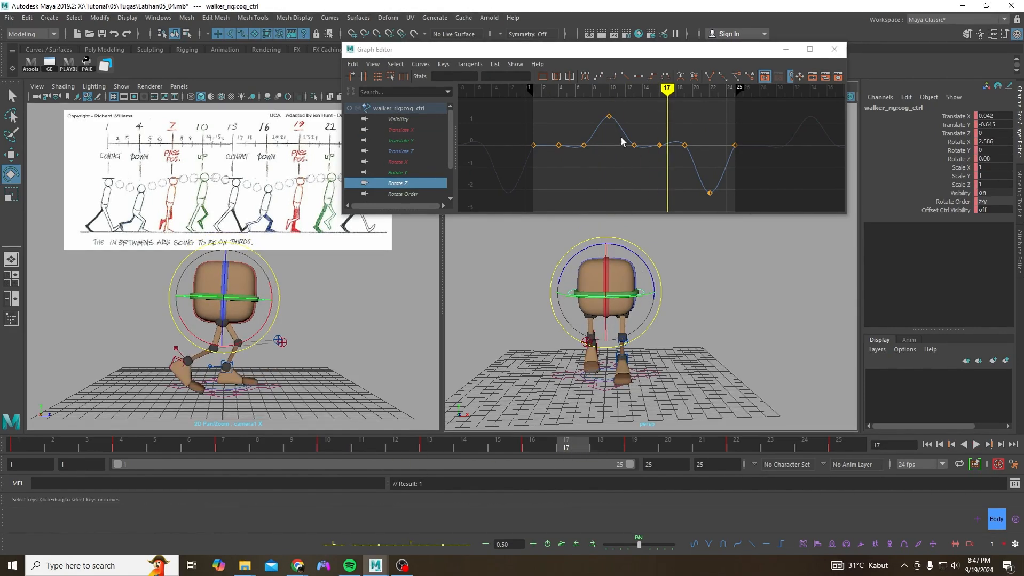
Delete the Rotate Z keys at frames 4, 7, 13, 16 and 19.
left_click_drag(621, 141, 693, 168)
key("Delete")
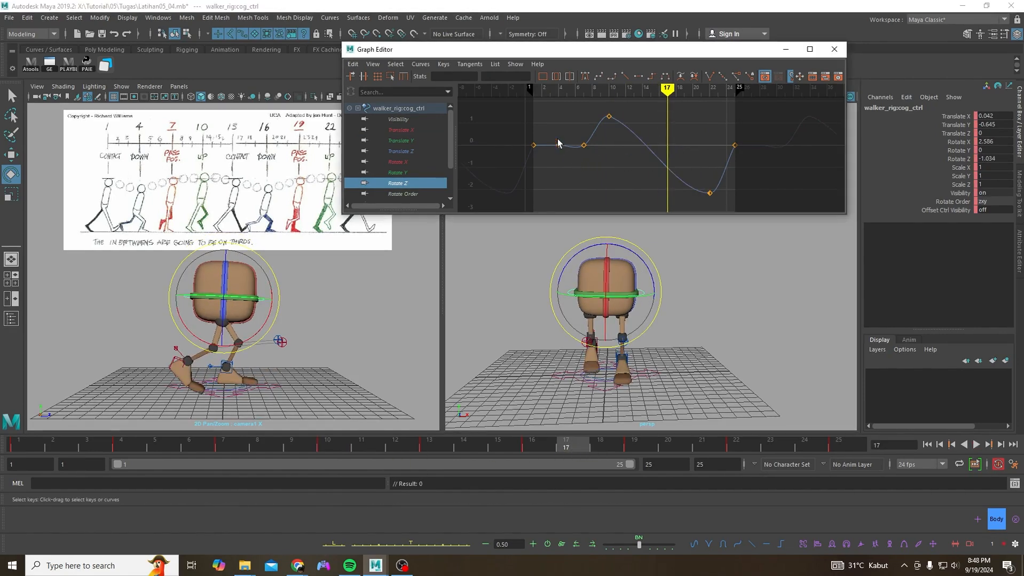
left_click_drag(591, 159, 591, 160)
key("Delete")
Lower the first and last Rotate Z keys together to about -1.542 at frame 25.
left_click_drag(697, 447, 840, 452)
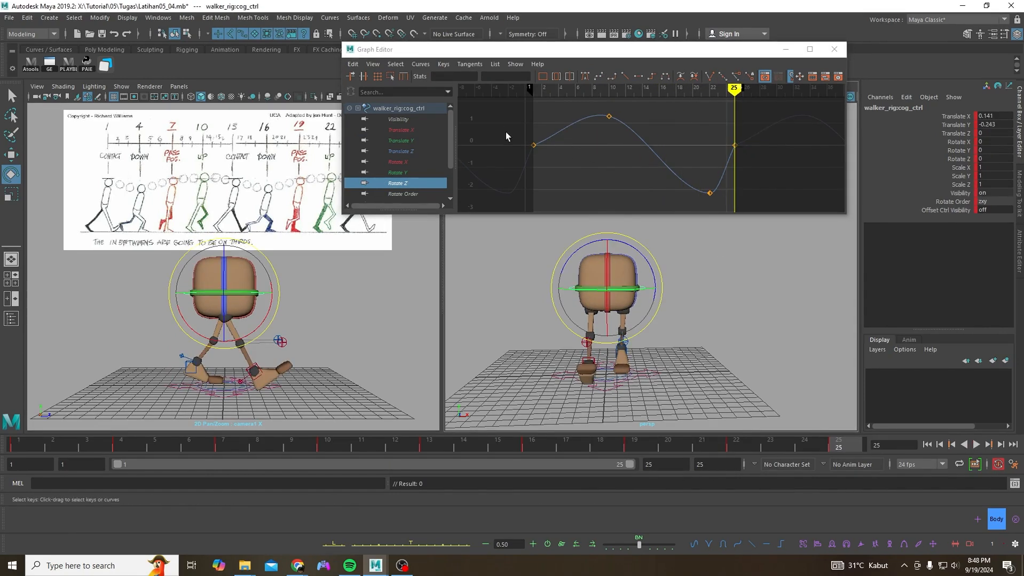
left_click_drag(506, 132, 738, 171)
middle_click_drag(725, 154, 724, 186, "shift")
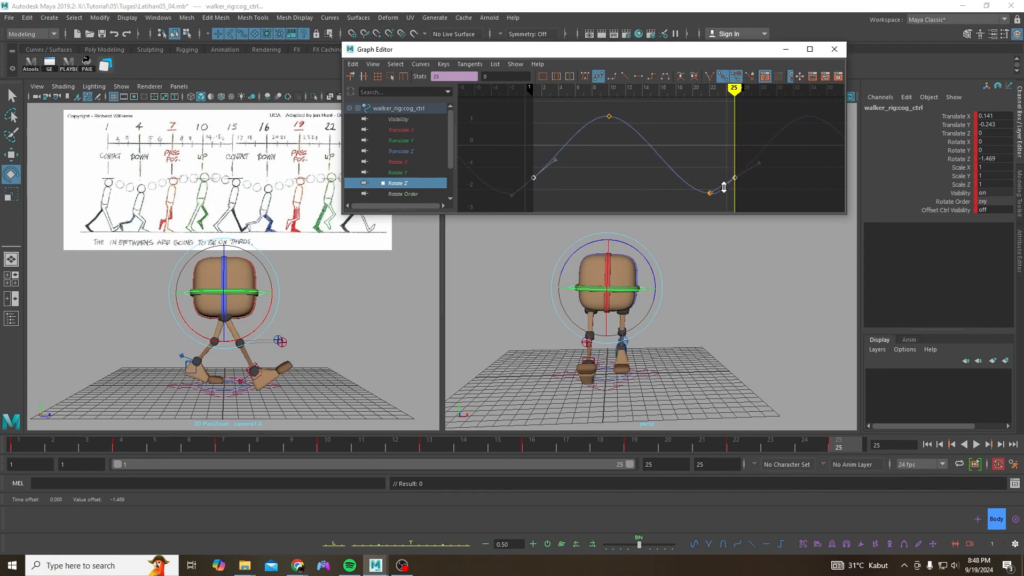
Set the Rotate Z key at frame 22 to auto tangents to smooth the curve's low point.
left_click_drag(703, 176, 721, 199)
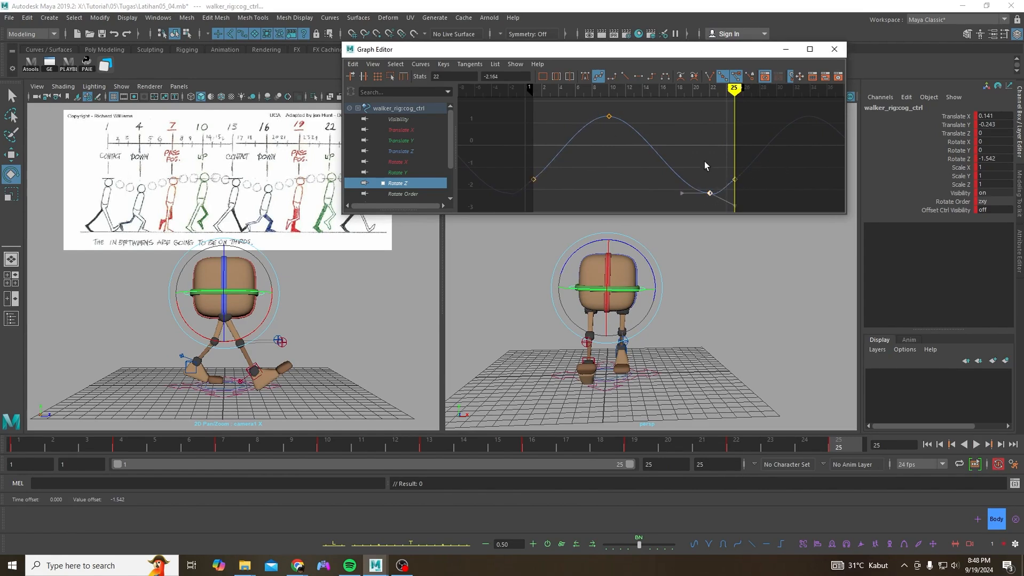
left_click(420, 64)
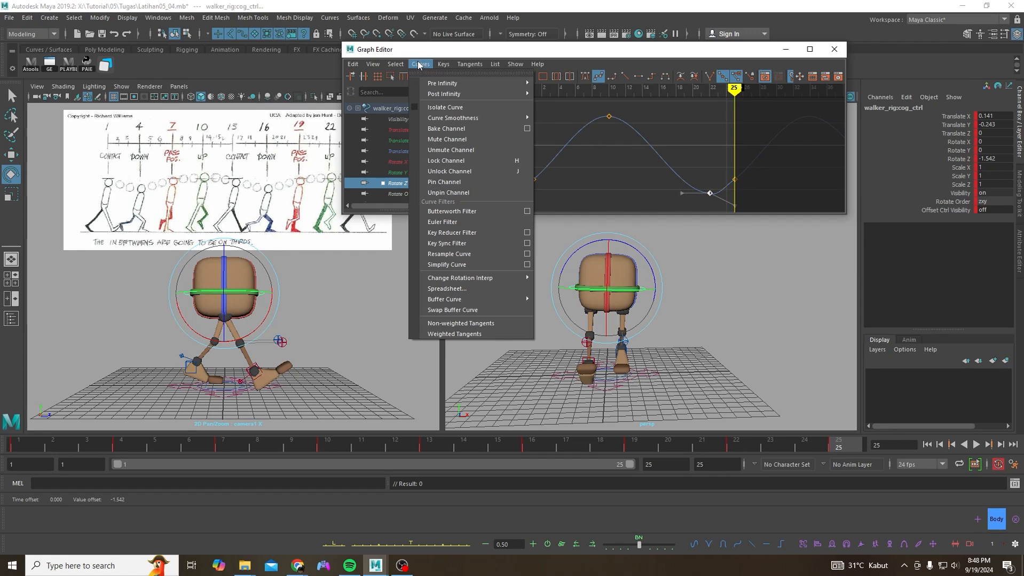
mouse_move(449, 84)
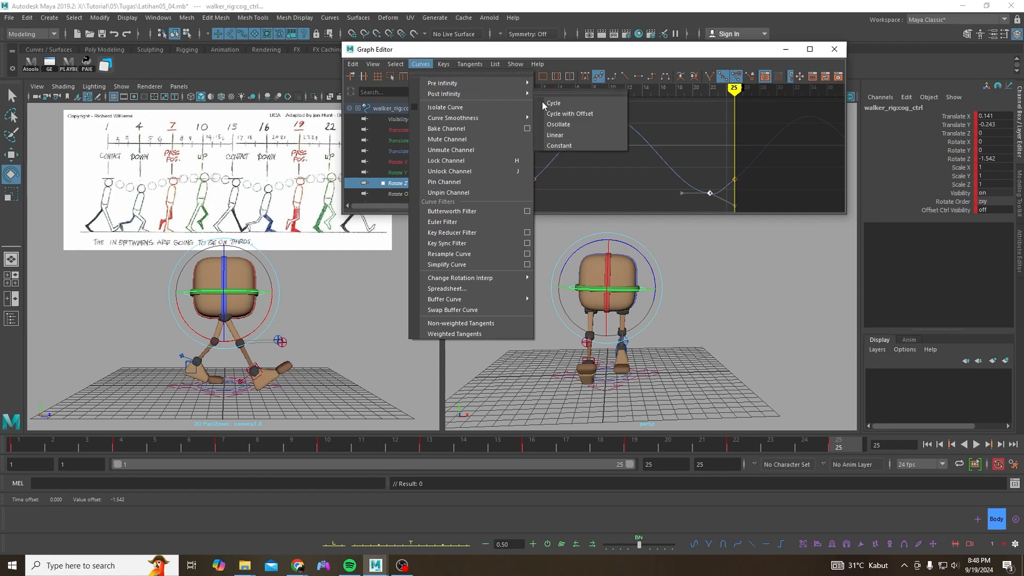
left_click(689, 165)
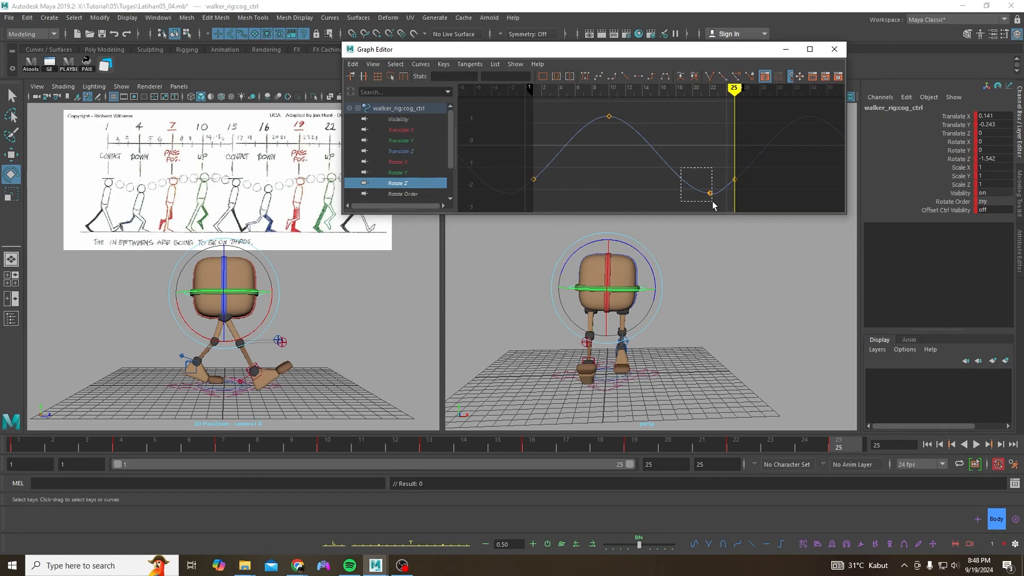
left_click_drag(712, 205, 712, 204)
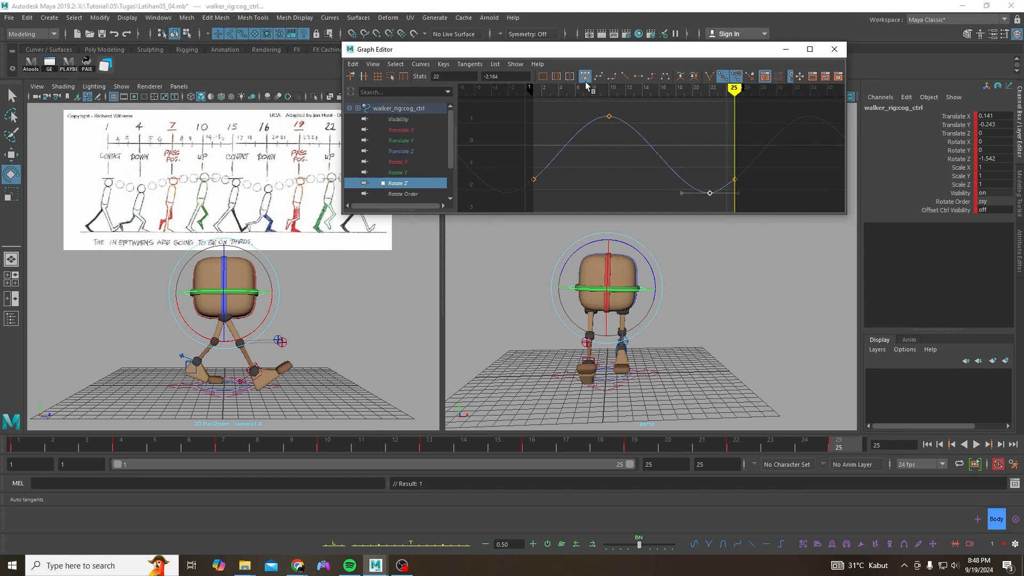
Compare the tangents of the Rotate Z curve's last and first keys up close.
left_click_drag(714, 152, 760, 184)
scroll(743, 169, "up", 3)
middle_click_drag(741, 163, 740, 168)
middle_click_drag(617, 162, 749, 154, "alt")
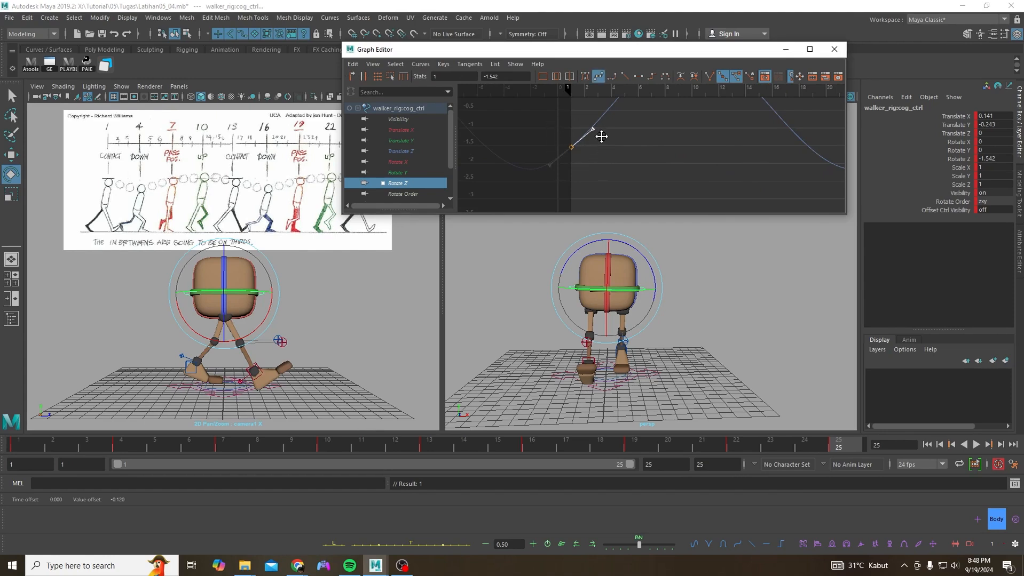
left_click(624, 135)
key("a")
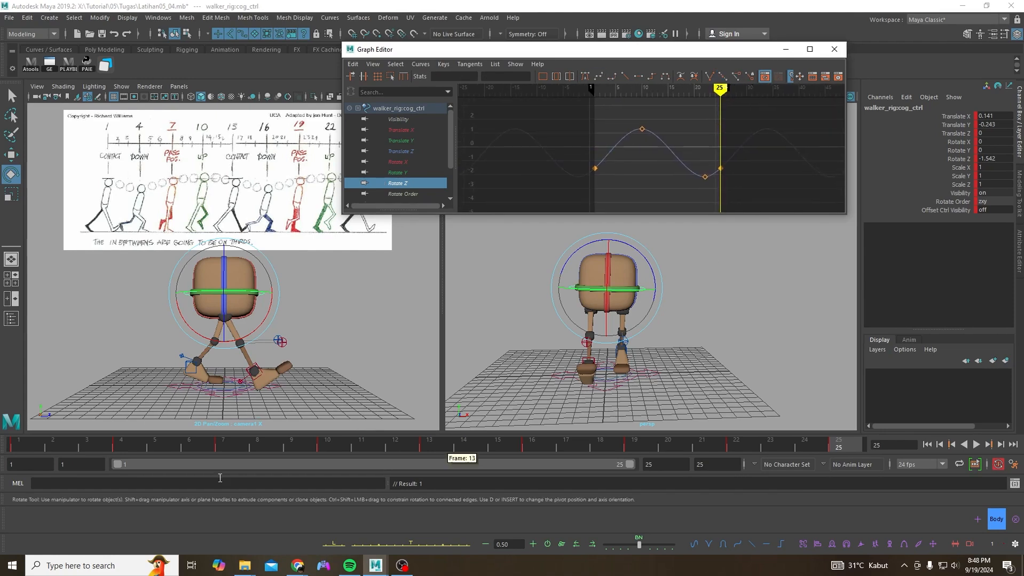
Play back the walk cycle to review the body motion and return to frame 1.
key("q")
key("alt+v")
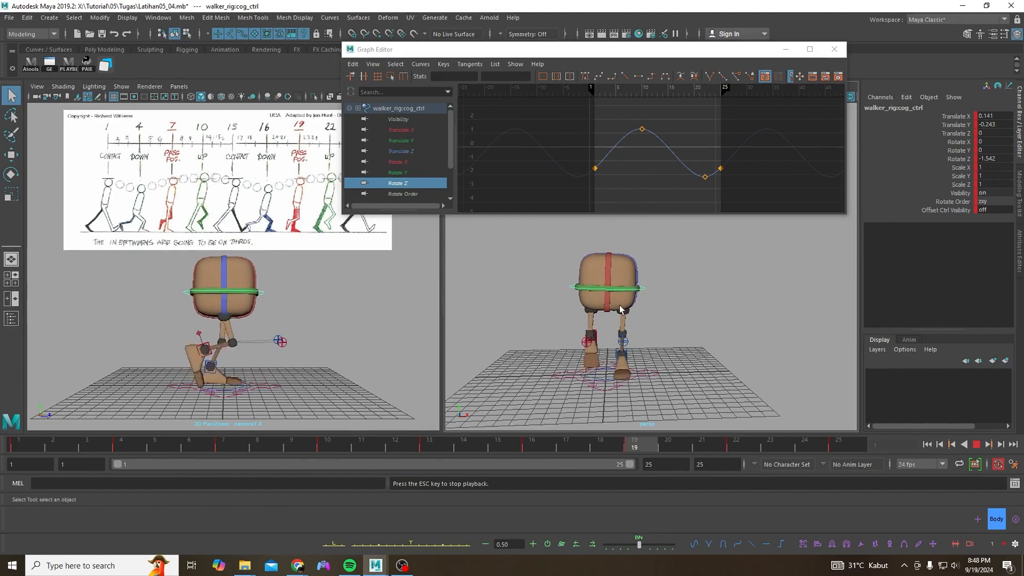
left_click(21, 447)
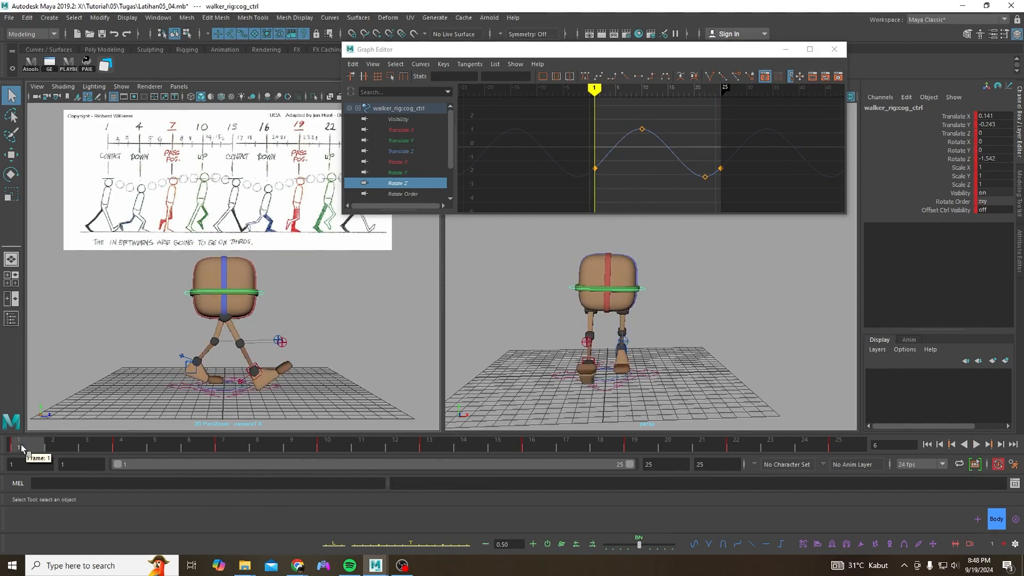
key("alt+v")
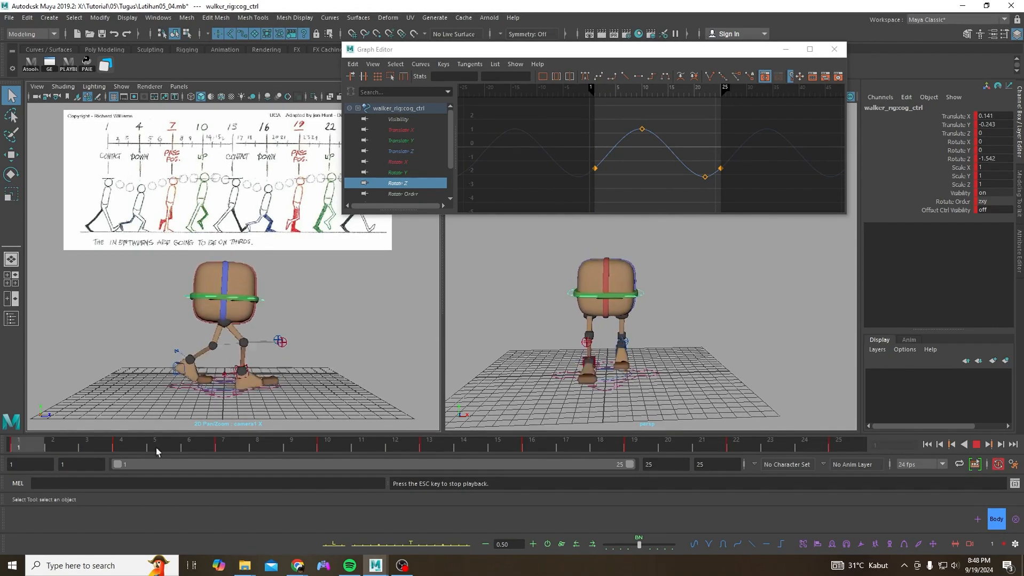
key("Escape")
left_click(37, 444)
Select the right foot IK control and examine the front foot's contact pose in close-up.
scroll(271, 332, "up", 1)
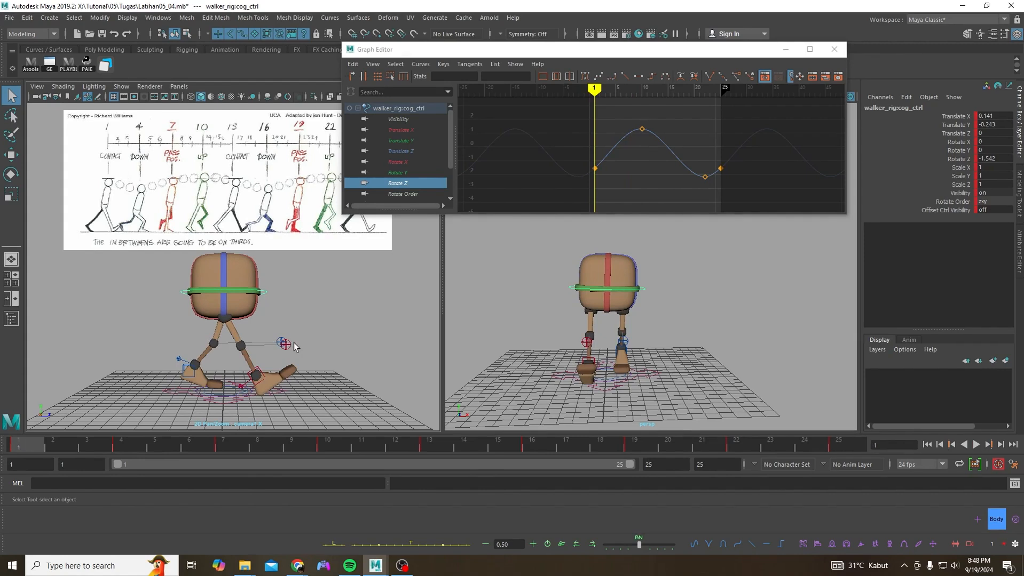
left_click(264, 365)
scroll(290, 350, "up", 5)
scroll(290, 350, "down", 3)
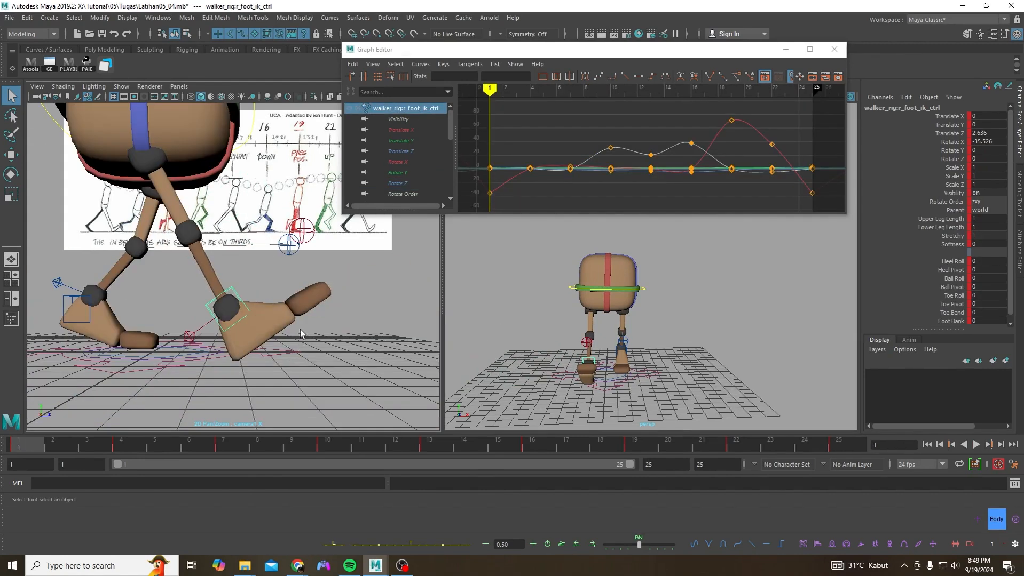
scroll(292, 315, "up", 5)
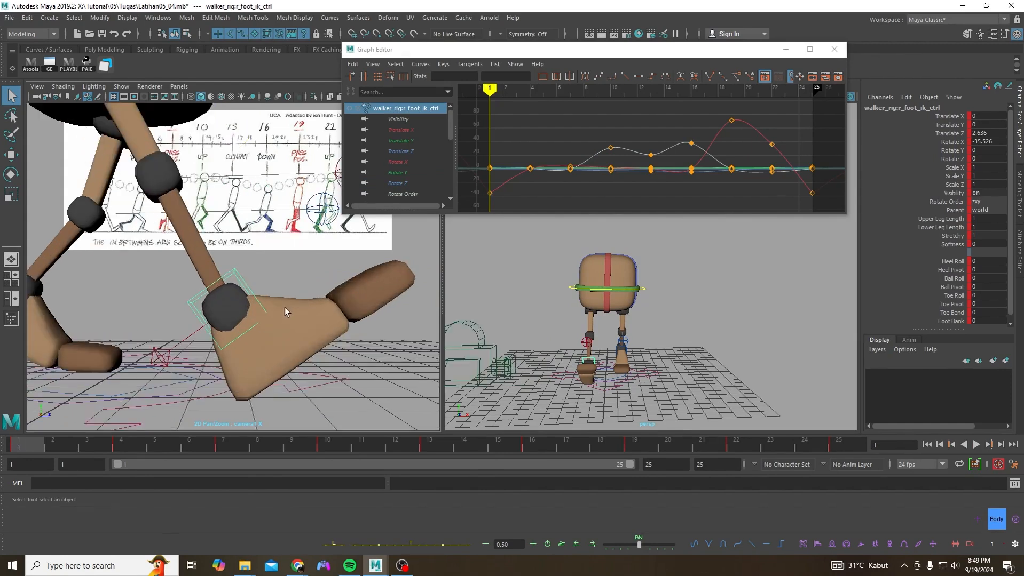
scroll(286, 307, "down", 8)
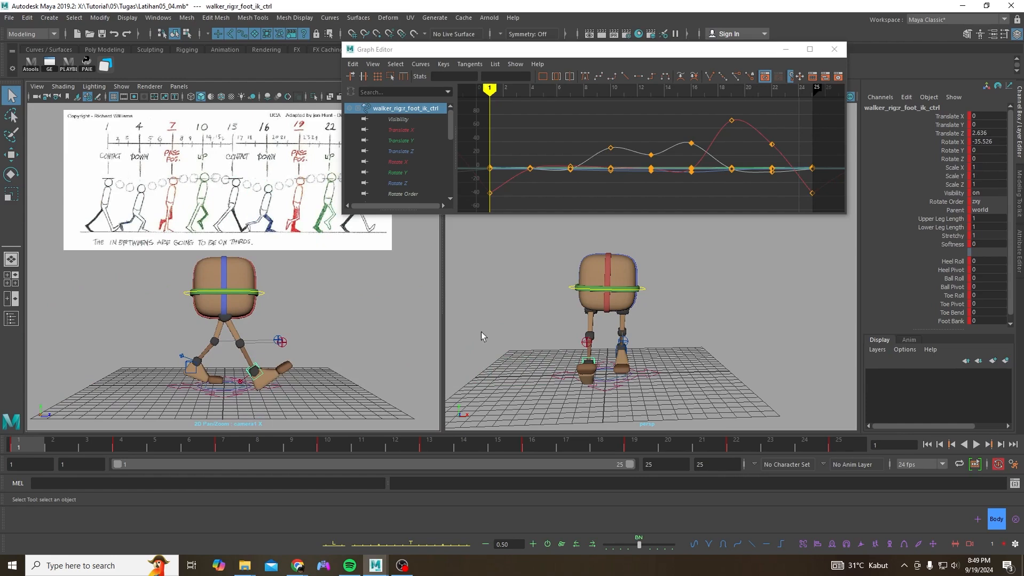
Scrub from frame 1 to frame 10 in a close side view of the legs to examine the foot movement.
scroll(567, 327, "up", 5)
left_click_drag(551, 331, 613, 334, "alt")
middle_click_drag(613, 334, 674, 269, "alt")
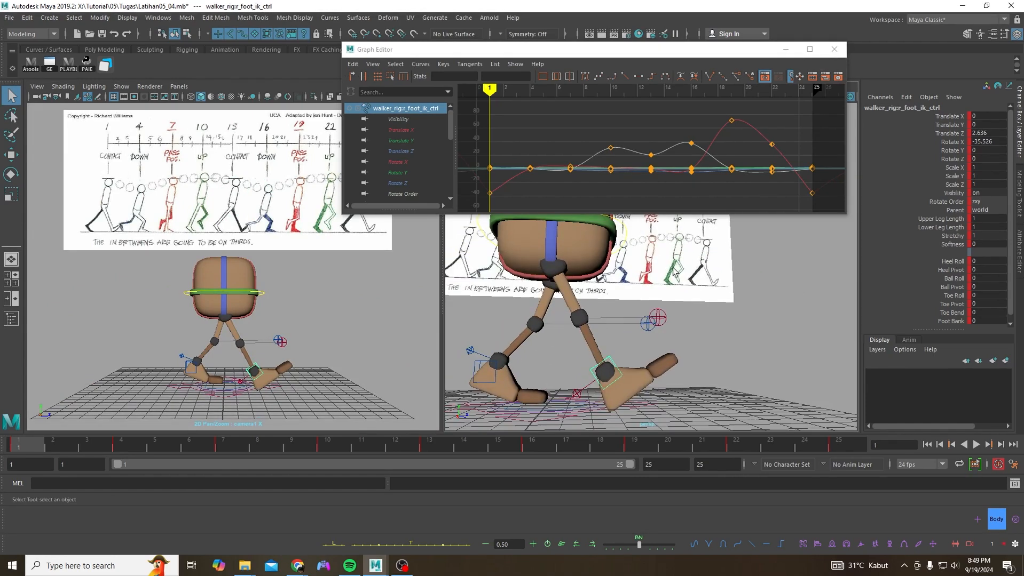
mouse_move(12, 451)
left_mouse_down()
mouse_move(120, 453)
mouse_move(22, 451)
left_mouse_up()
mouse_move(54, 447)
left_mouse_down()
mouse_move(87, 450)
mouse_move(67, 447)
left_mouse_up()
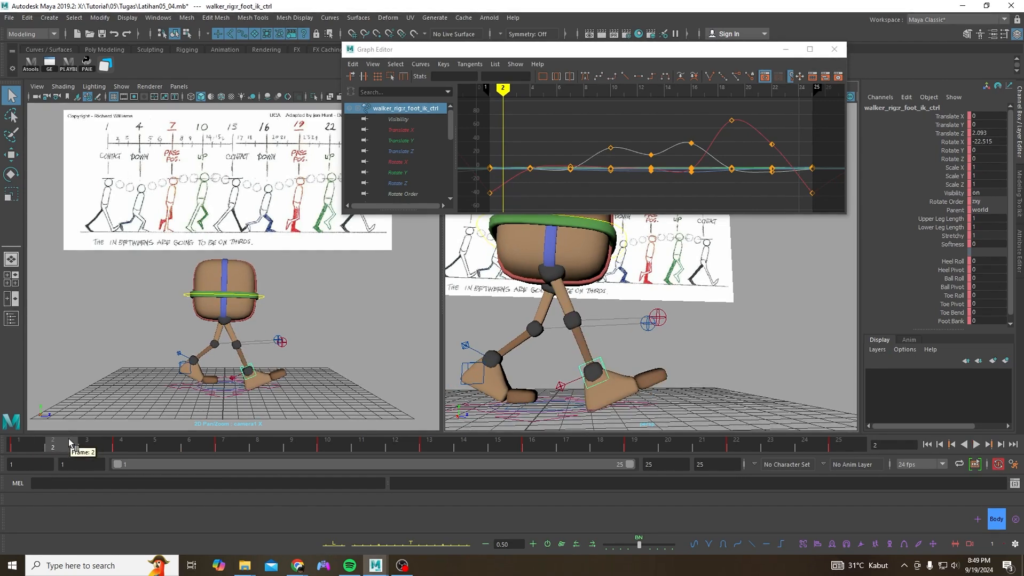
mouse_move(75, 448)
left_mouse_down()
mouse_move(402, 461)
mouse_move(309, 459)
mouse_move(327, 459)
left_mouse_up()
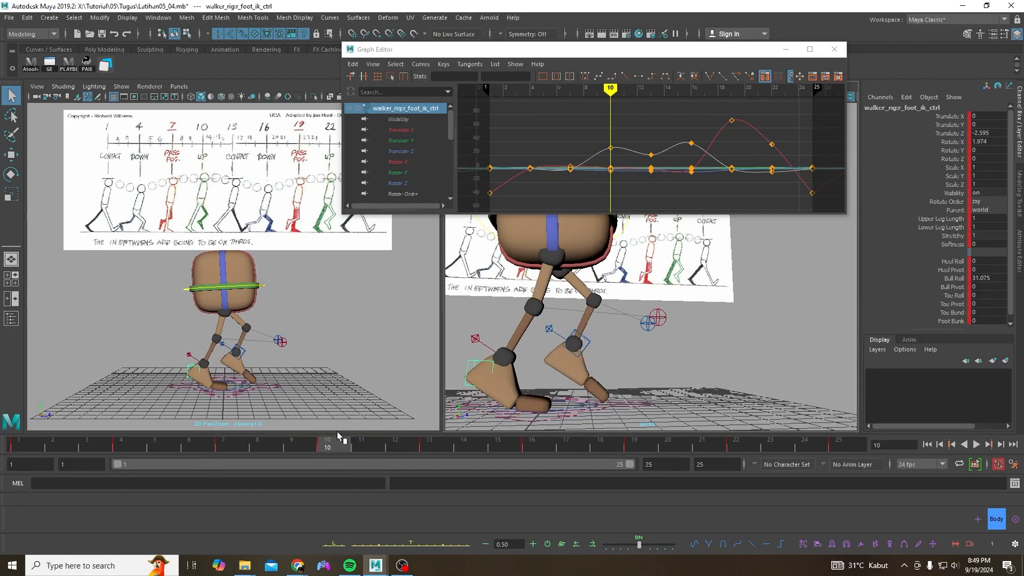
Compare the leg poses between frames 10, 11 and 12, and scrub back to frame 4 to examine the foot motion.
left_click(357, 450)
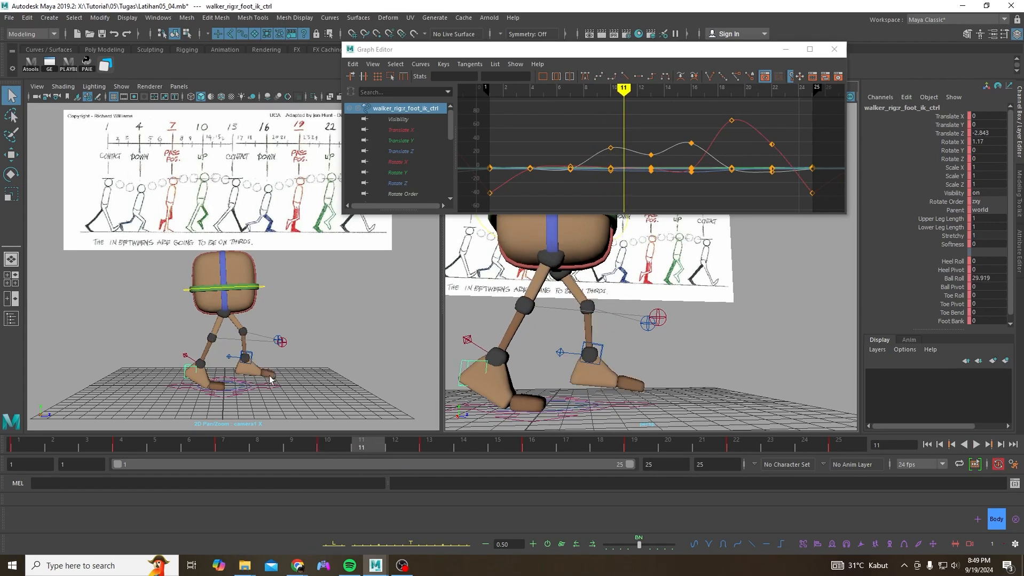
left_click(329, 447)
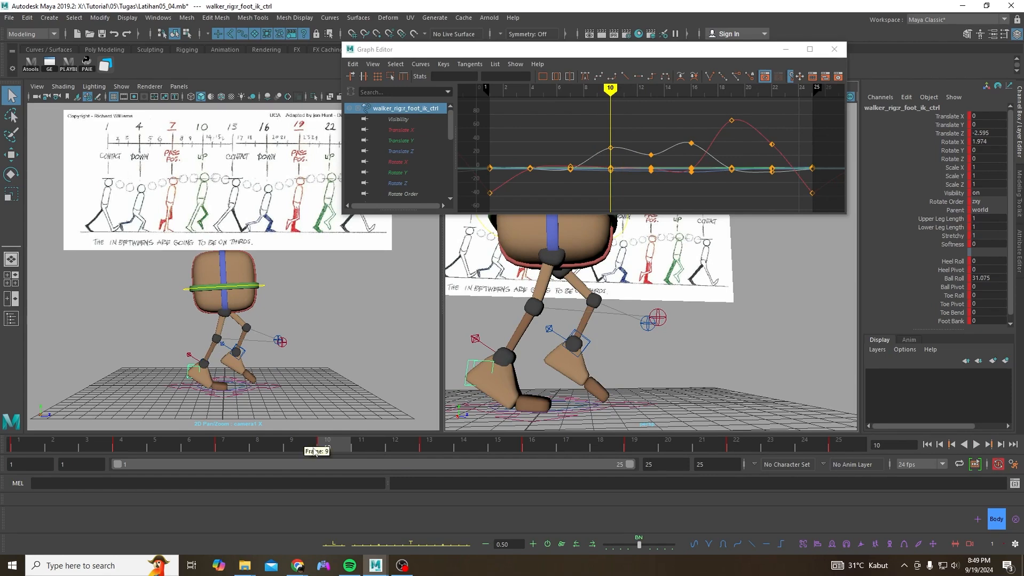
left_click(360, 447)
left_click(331, 447)
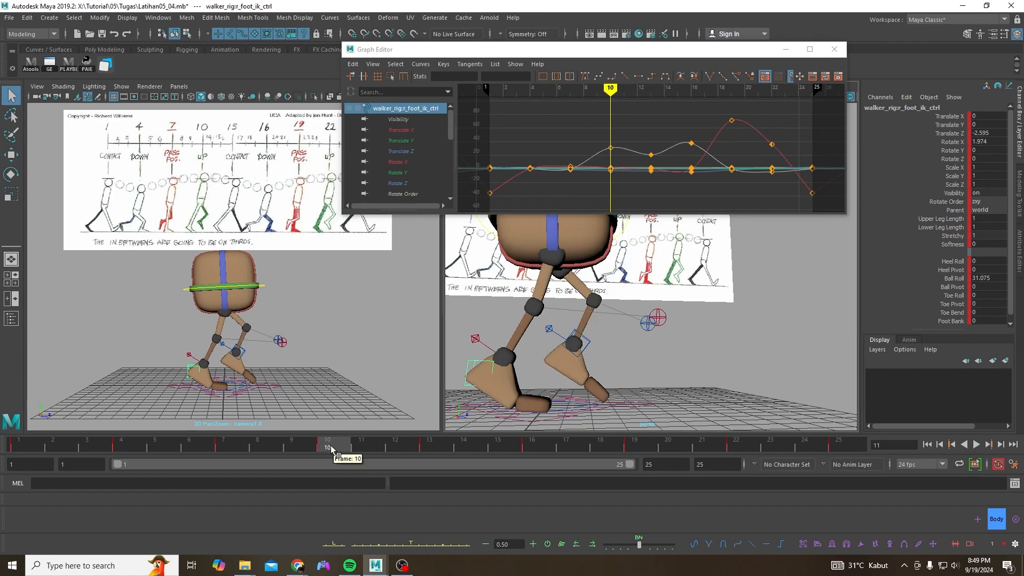
left_click(360, 447)
left_click(331, 447)
left_click(359, 448)
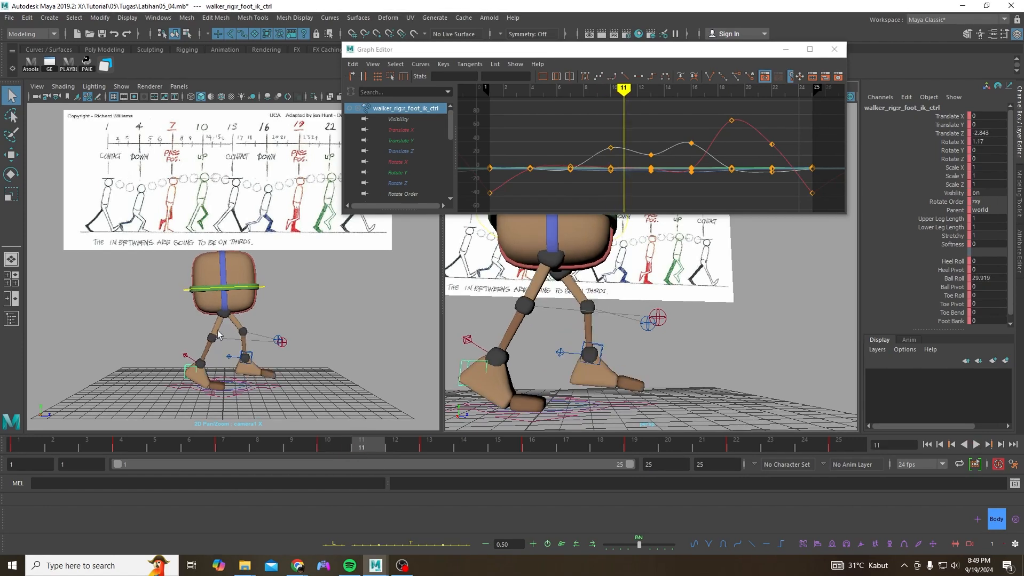
mouse_move(409, 438)
left_mouse_down()
mouse_move(337, 444)
mouse_move(444, 456)
mouse_move(396, 455)
left_mouse_up()
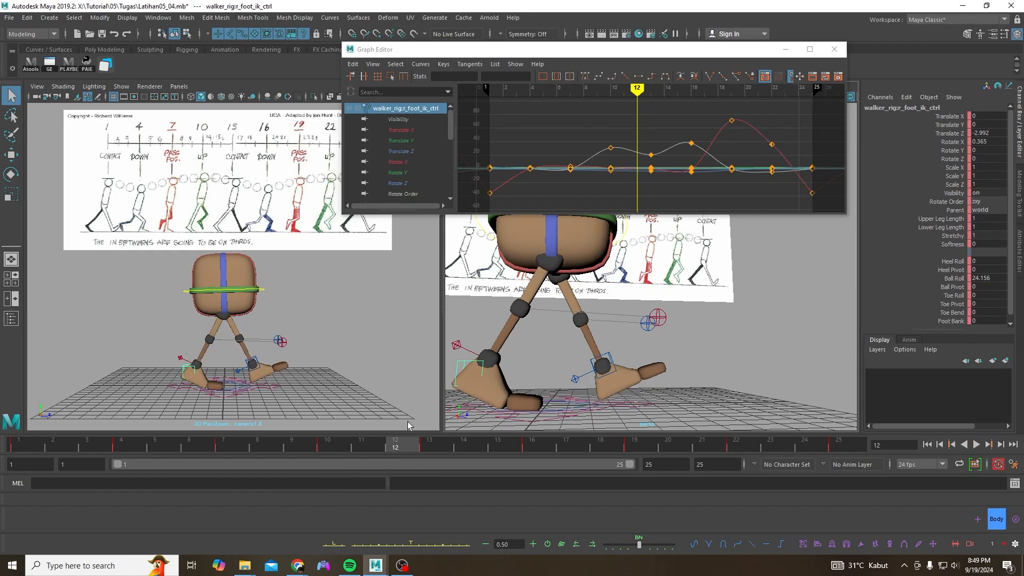
key("alt+v")
mouse_move(415, 447)
left_mouse_down()
mouse_move(384, 446)
mouse_move(443, 443)
mouse_move(331, 444)
mouse_move(646, 458)
mouse_move(24, 445)
mouse_move(532, 445)
mouse_move(22, 445)
mouse_move(141, 458)
left_mouse_up()
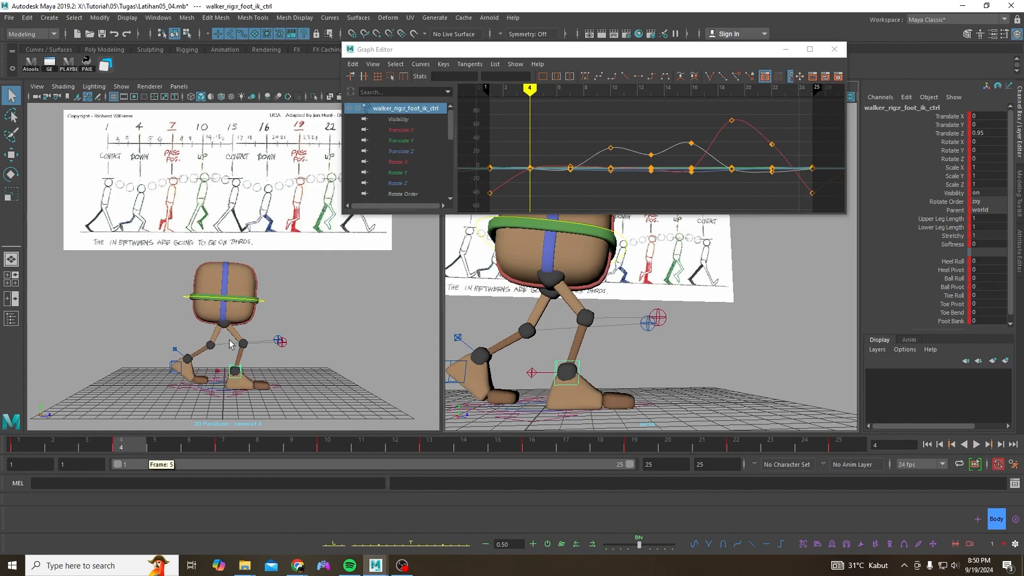
At frame 1, raise the right foot IK control and move it forward to about Translate Y 0.689 and Translate Z 2.865.
left_click(32, 447)
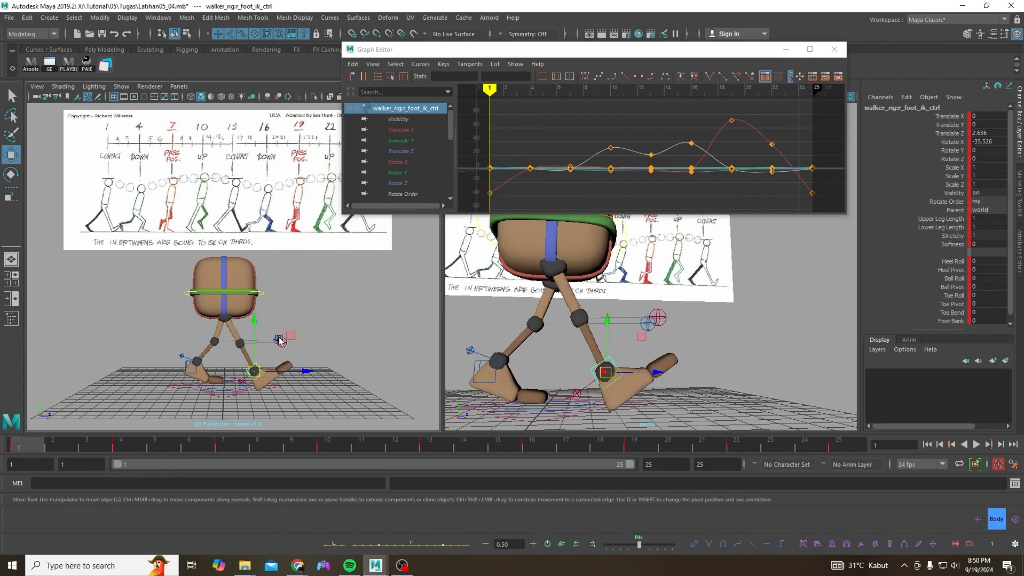
key("w")
left_click_drag(294, 334, 296, 330)
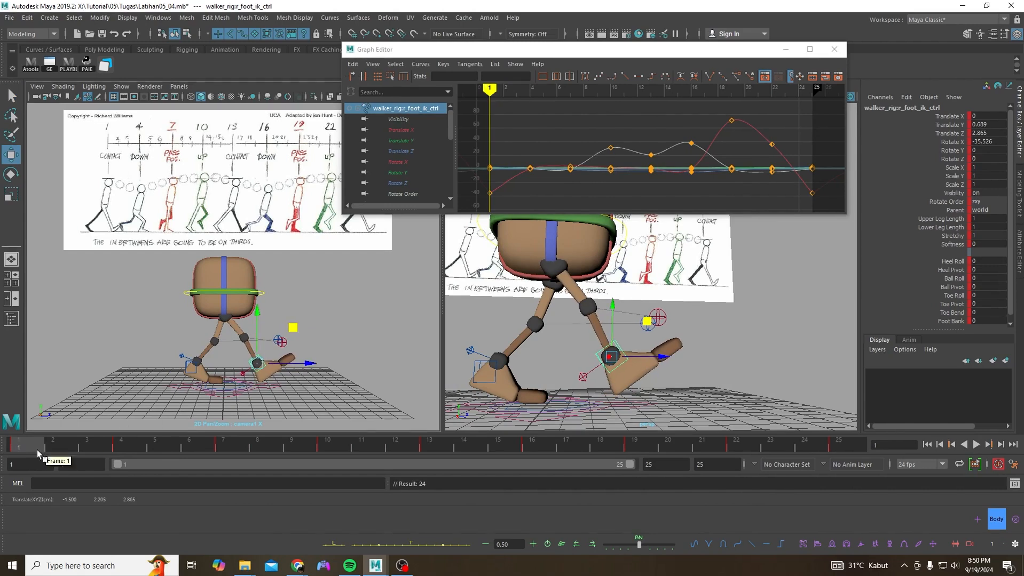
key("alt+v")
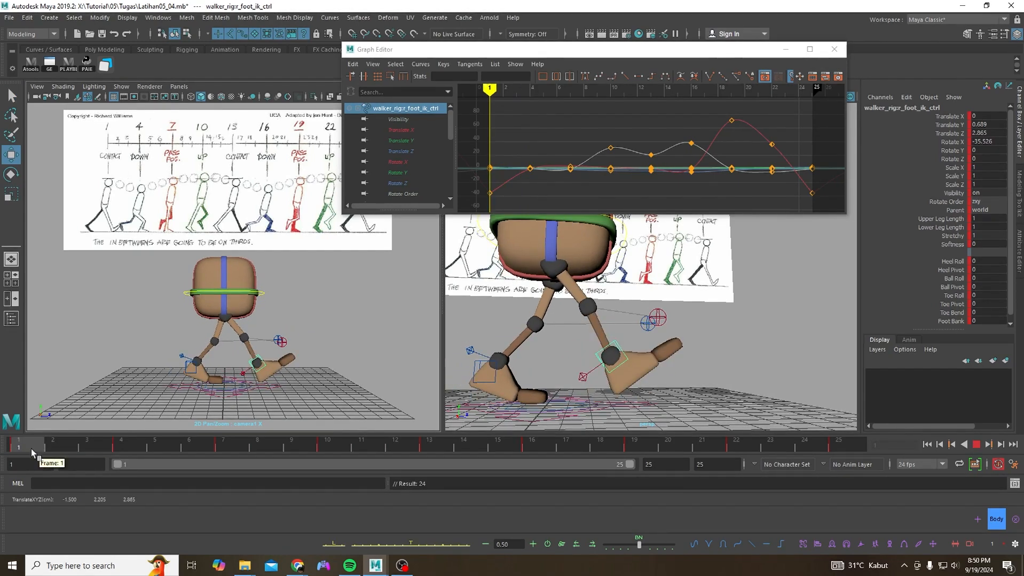
left_click(58, 451)
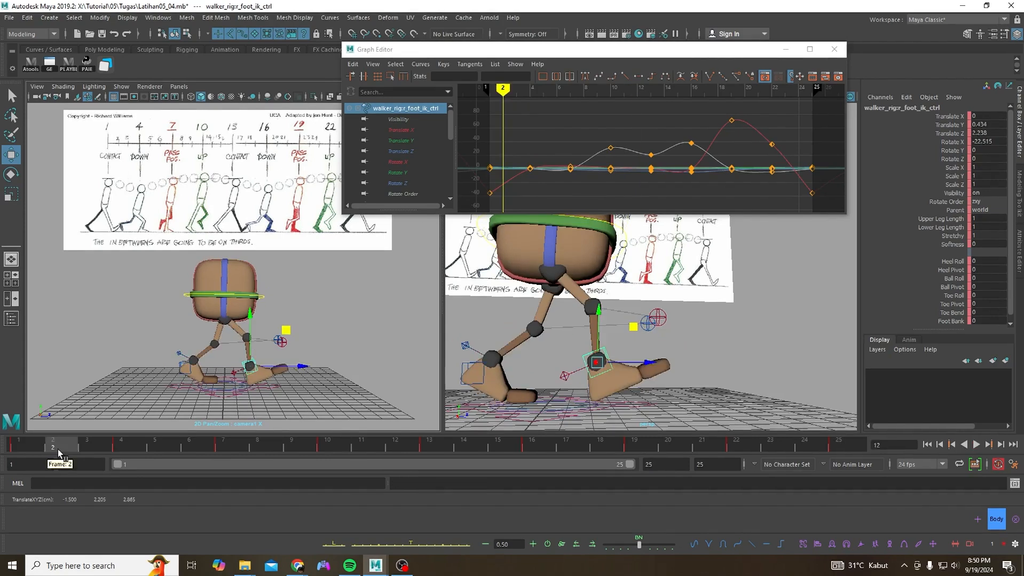
left_click(21, 450)
Copy the right foot control's key from frame 1 and paste it onto frame 25.
right_click(22, 449)
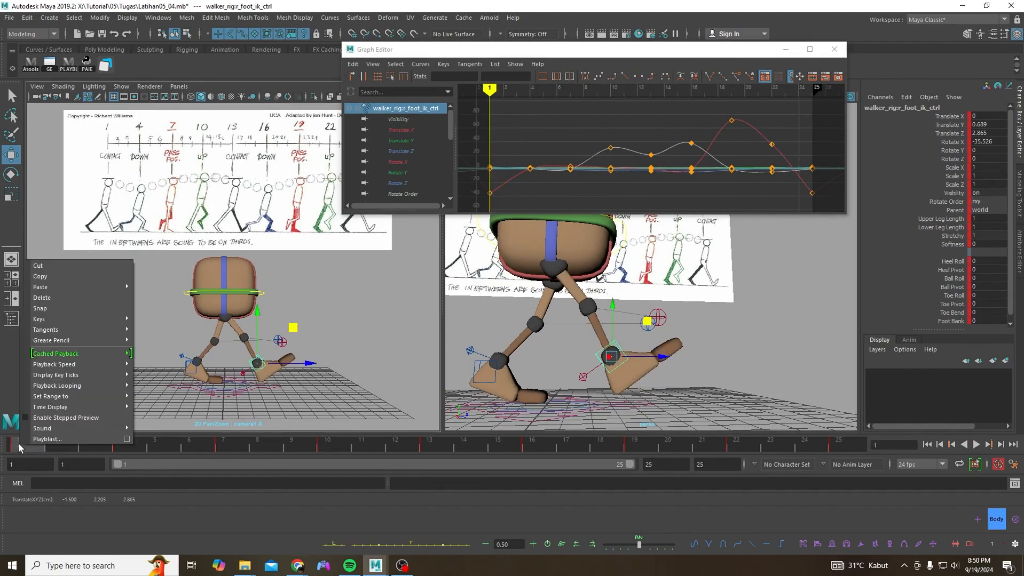
left_click(68, 276)
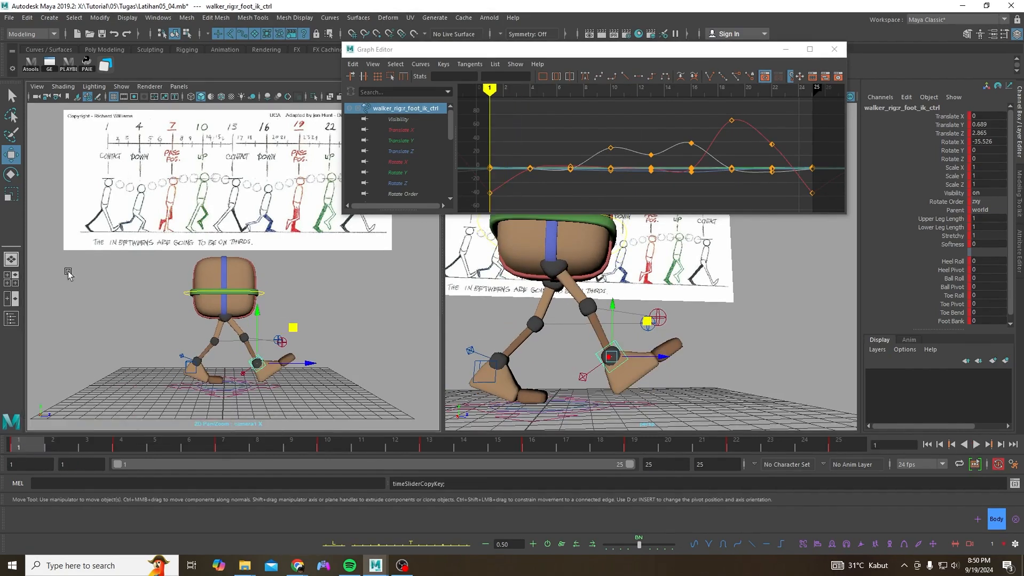
left_click(838, 446)
right_click(837, 447)
mouse_move(904, 286)
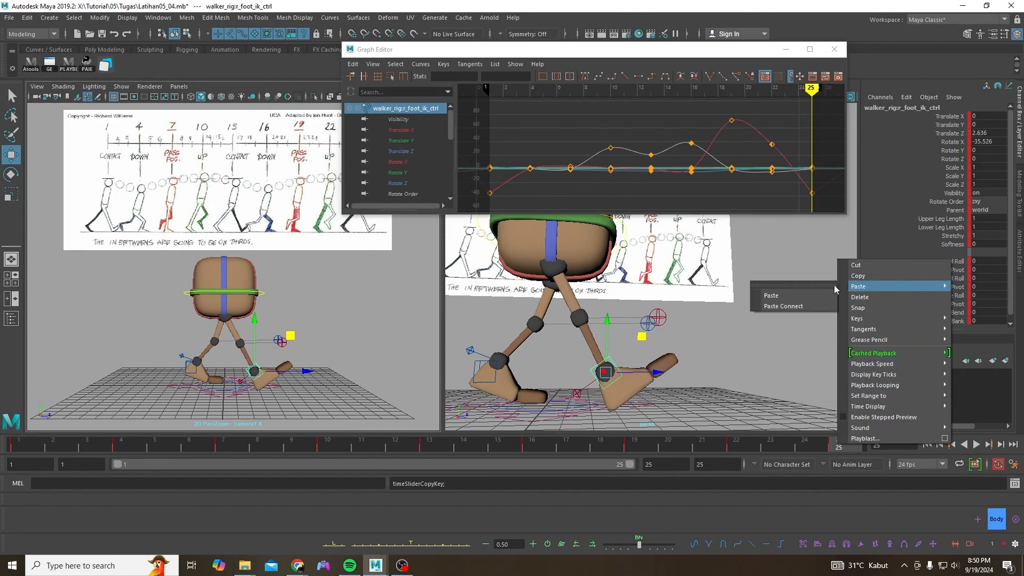
left_click(771, 295)
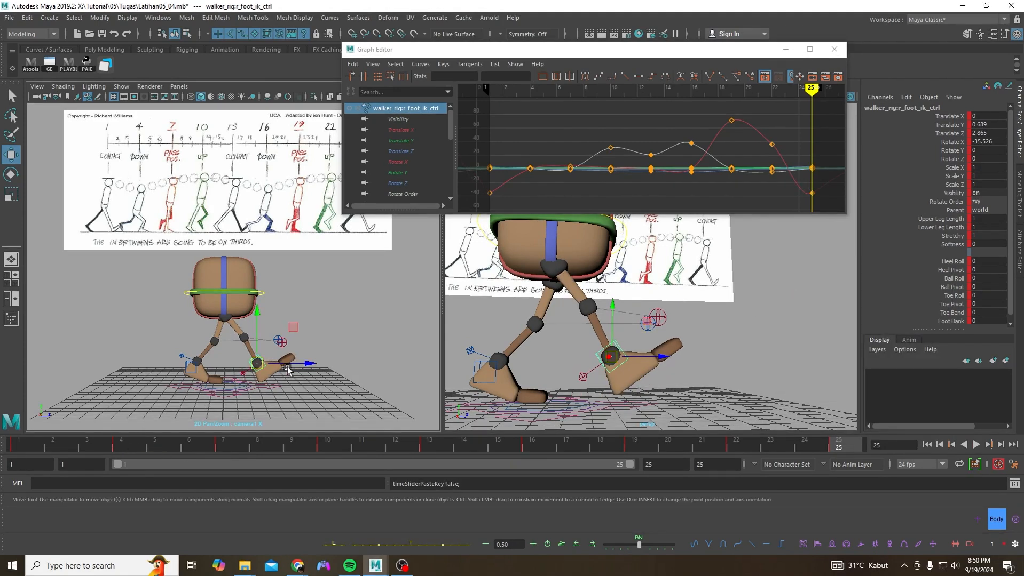
Adjust the foot at frame 25 to about Translate Y 0.597 and Translate Z 2.682, and copy that key onto frame 1.
left_click_drag(256, 349, 285, 365)
right_click(838, 447)
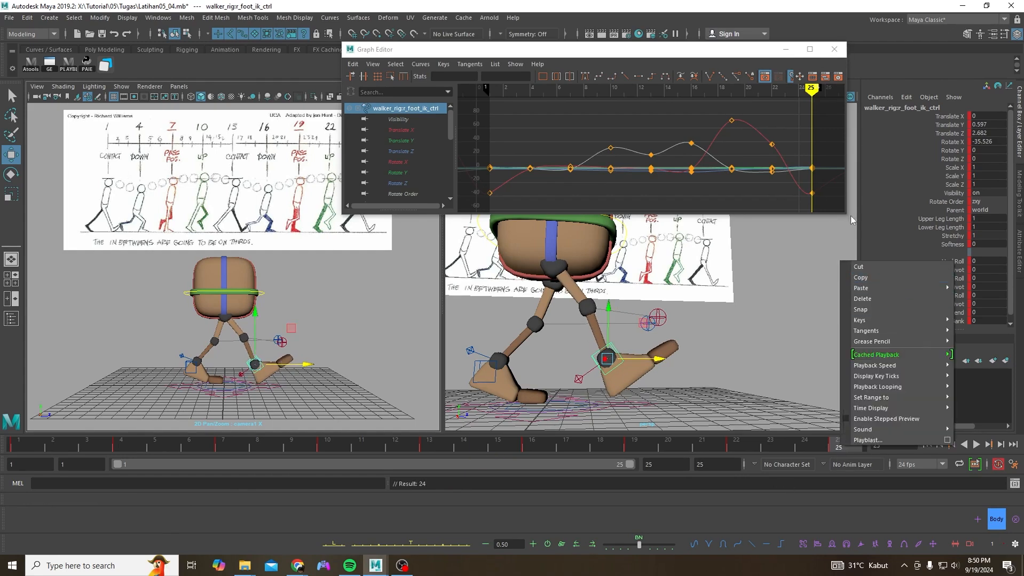
left_click(860, 278)
left_click(18, 444)
right_click(19, 446)
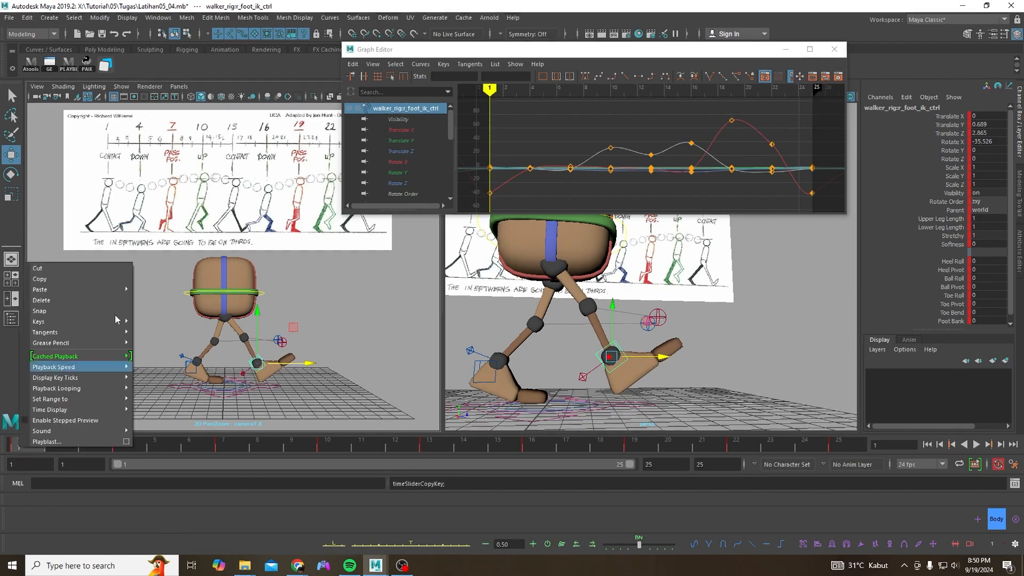
mouse_move(107, 289)
left_click(155, 291)
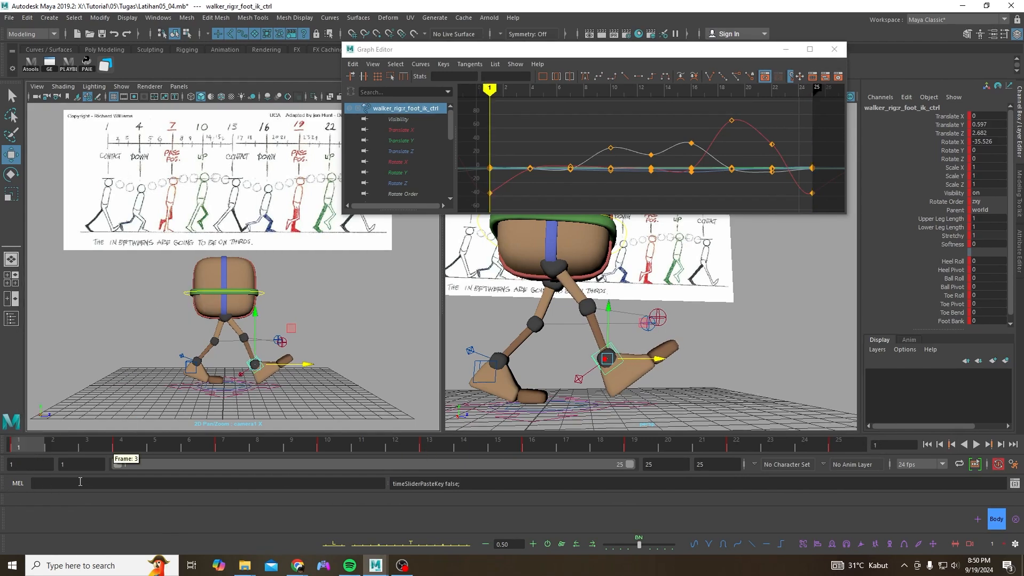
Review the revised contact motion and set the right foot control's Rotate X to 0 at frame 7.
key("alt+v")
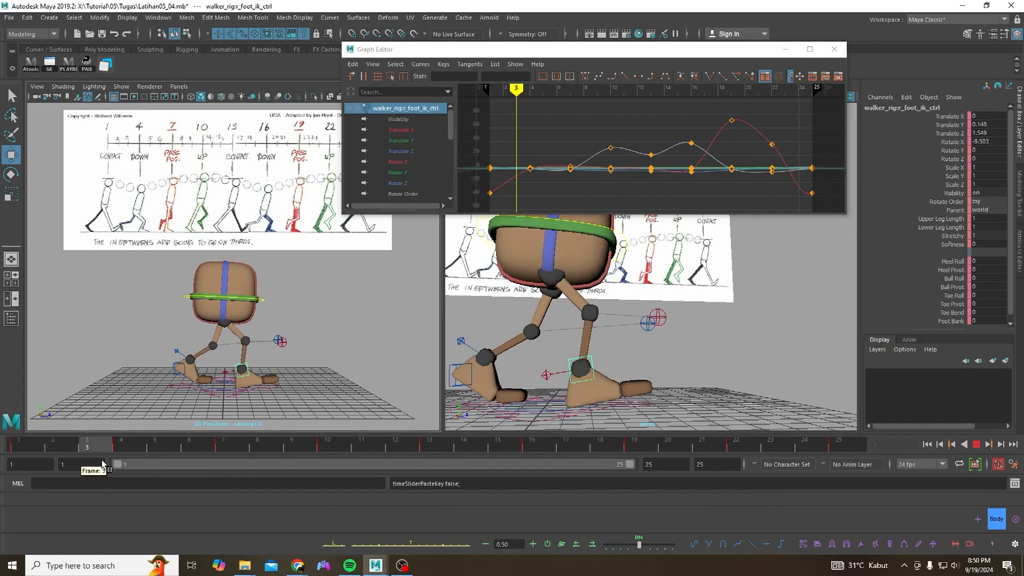
left_click_drag(234, 473, 227, 451)
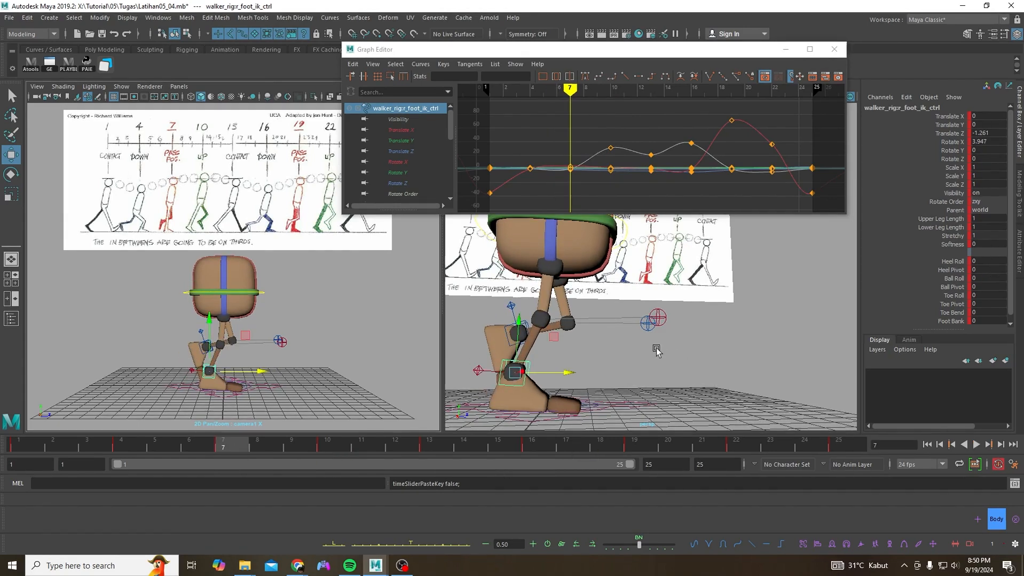
left_click_drag(657, 351, 661, 339, "alt")
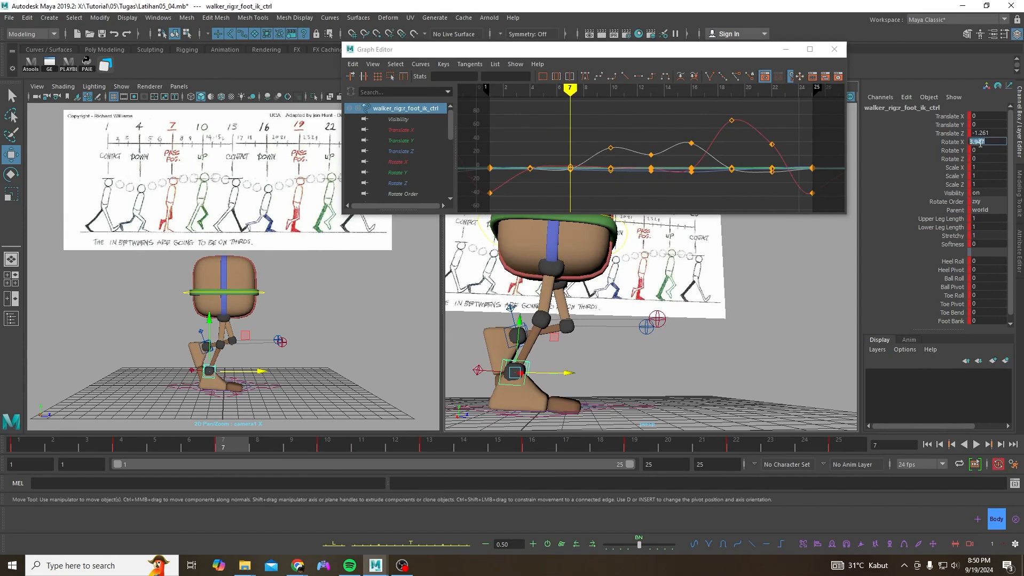
left_click(980, 143)
type("0")
key("Return")
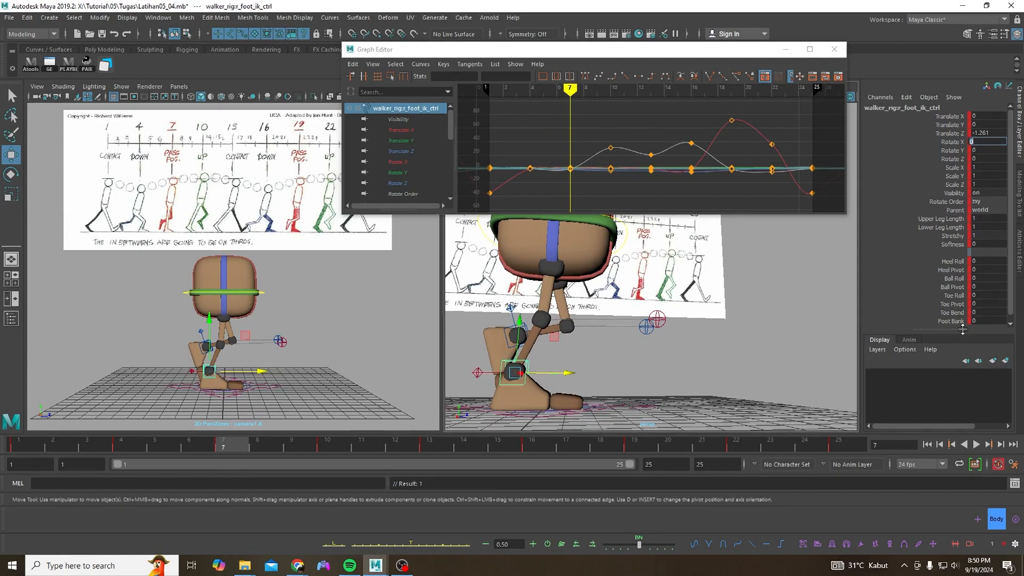
scroll(983, 296, "down", 1)
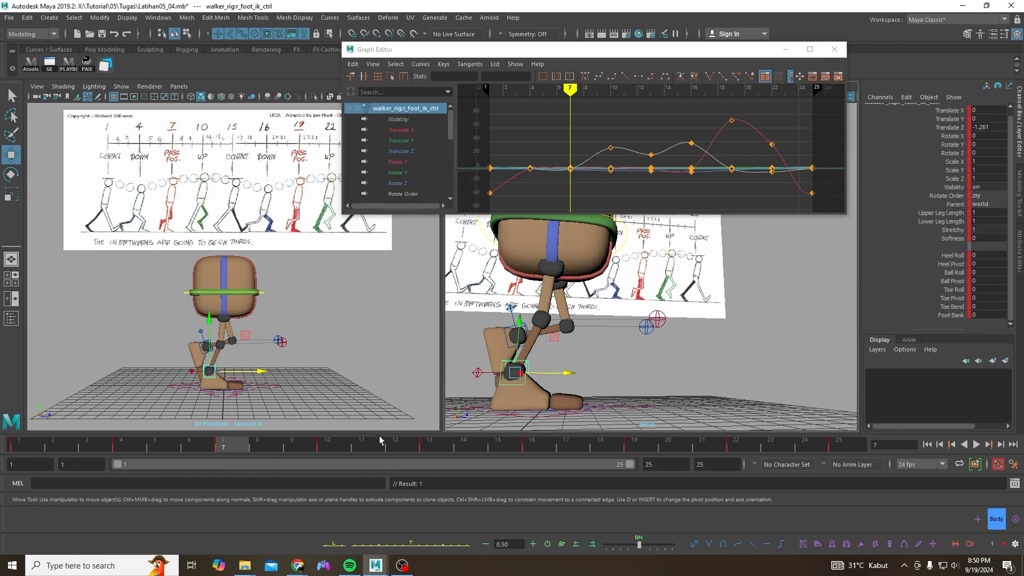
Key the right foot control at frame 8 and increase its Ball Roll to about 11.592.
left_click(263, 450)
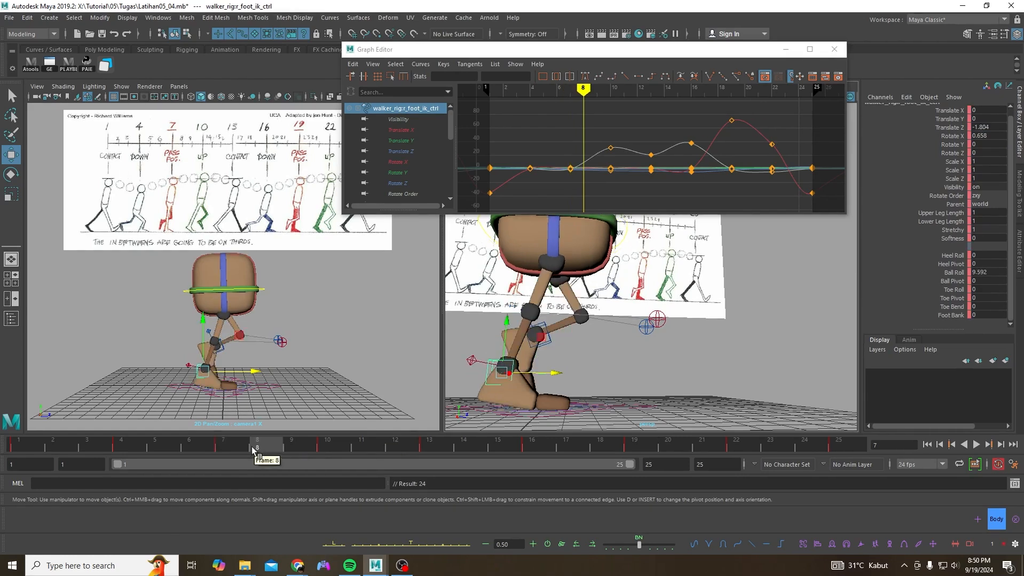
left_click(952, 272)
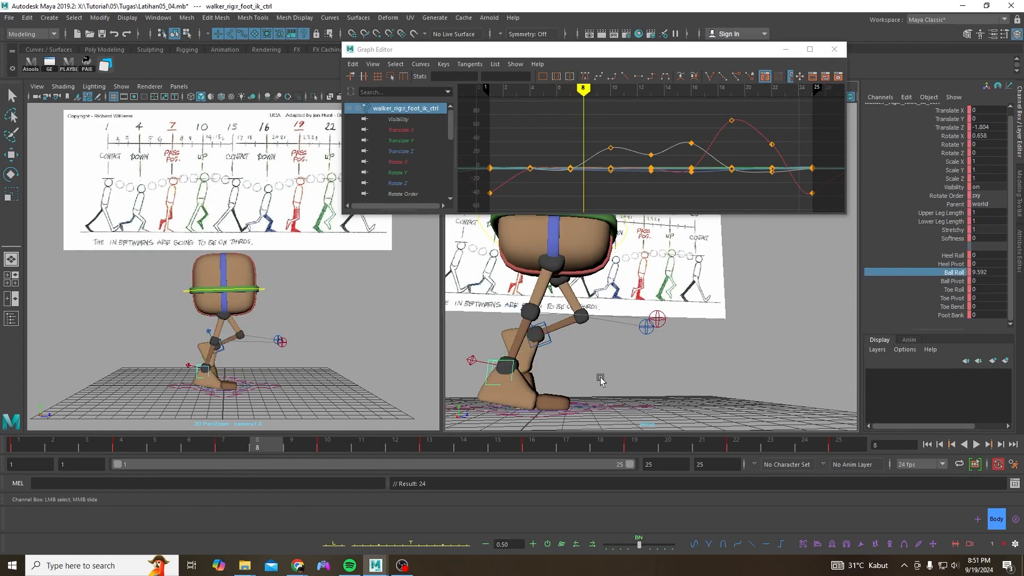
key("s")
middle_click_drag(282, 382, 289, 383)
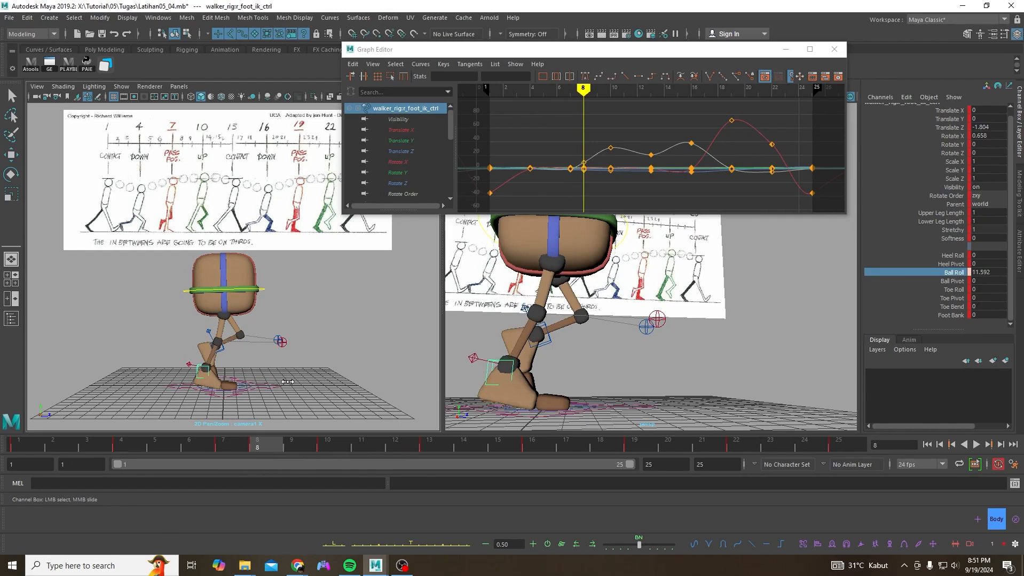
Increase the right foot's Ball Roll to about 30.695 at frame 11 and play back the result.
left_click_drag(232, 450, 371, 452)
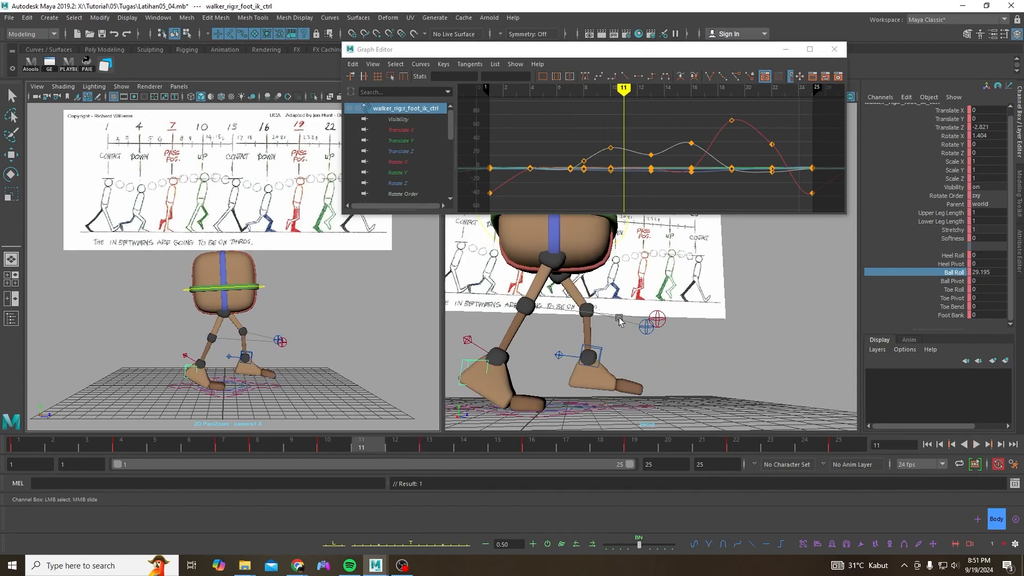
middle_click_drag(619, 320, 629, 317)
left_click_drag(363, 450, 218, 453)
key("alt+v")
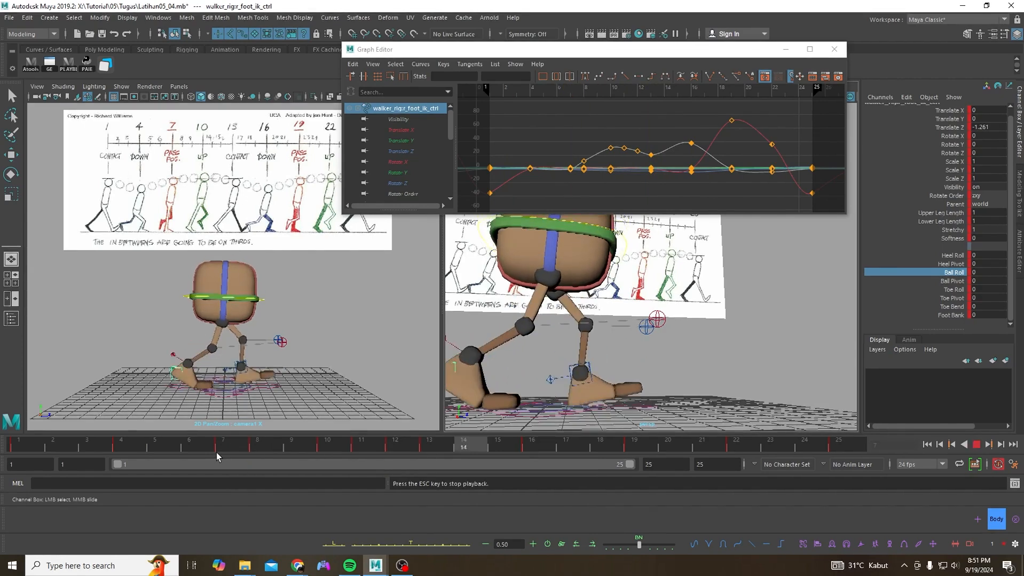
Check frames 11 to 13 and reduce the right foot's Ball Roll to about 23.567 at frame 14.
left_click_drag(332, 454, 361, 448)
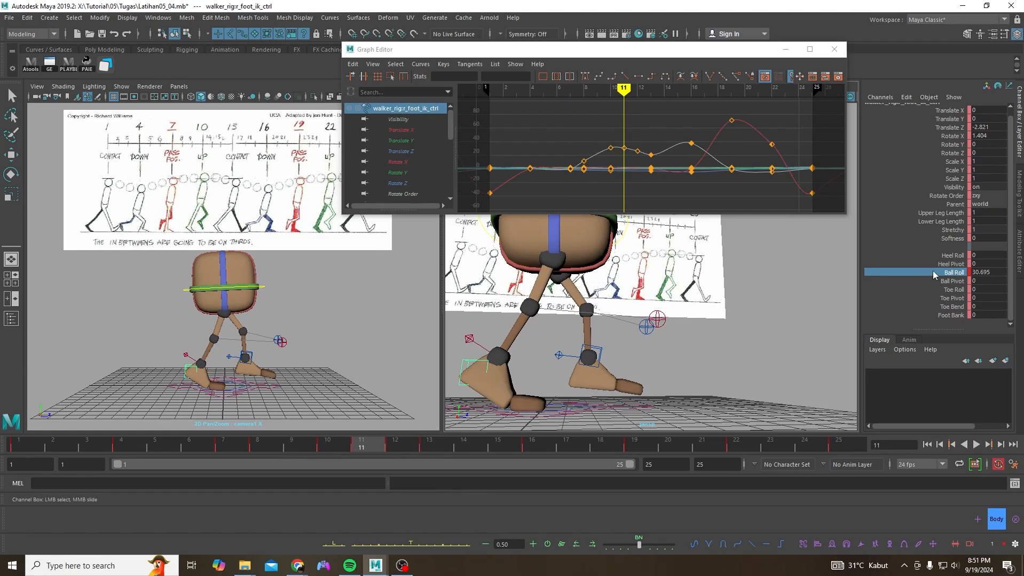
left_click_drag(376, 455, 425, 460)
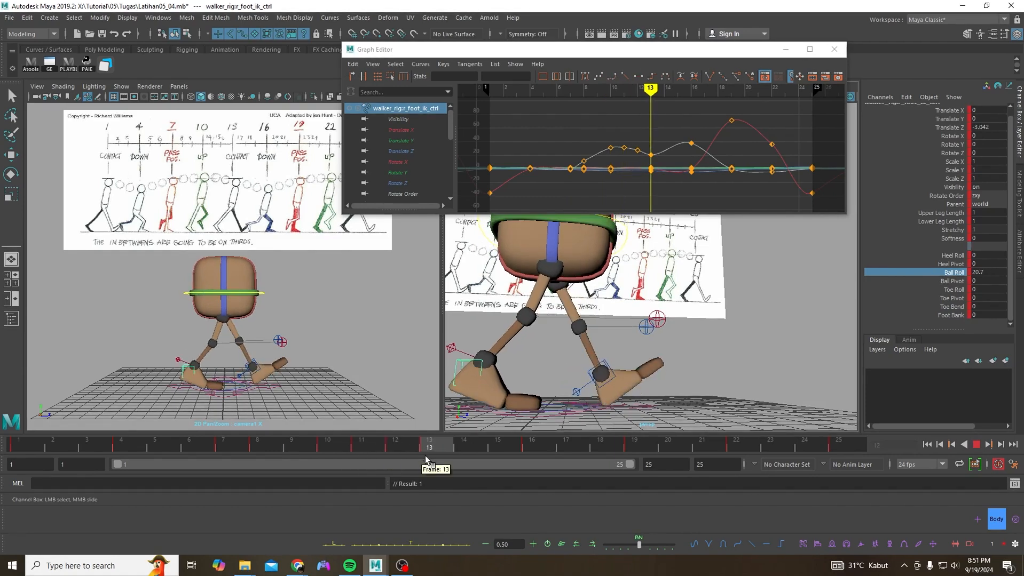
key("alt+v")
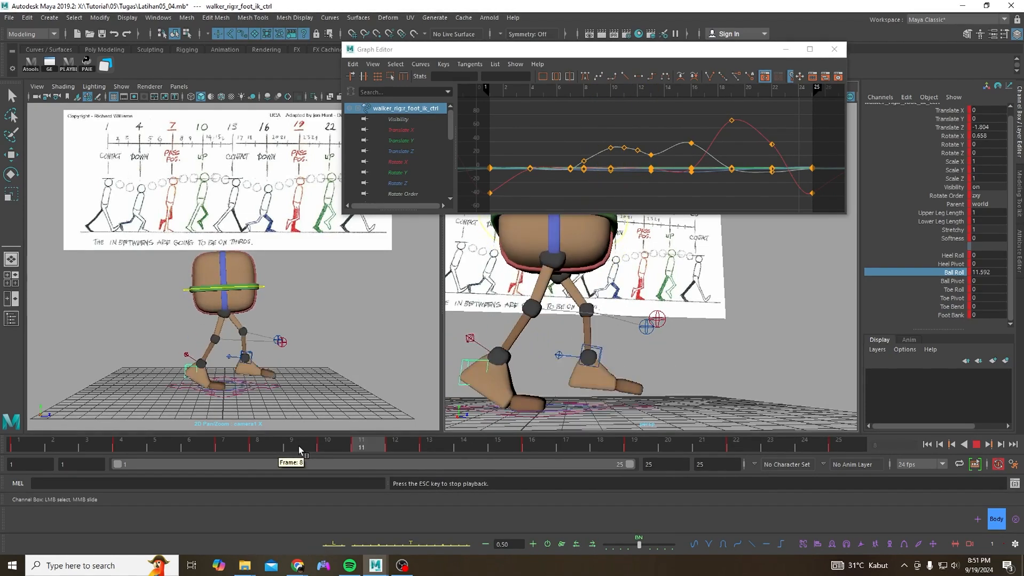
left_click(479, 466)
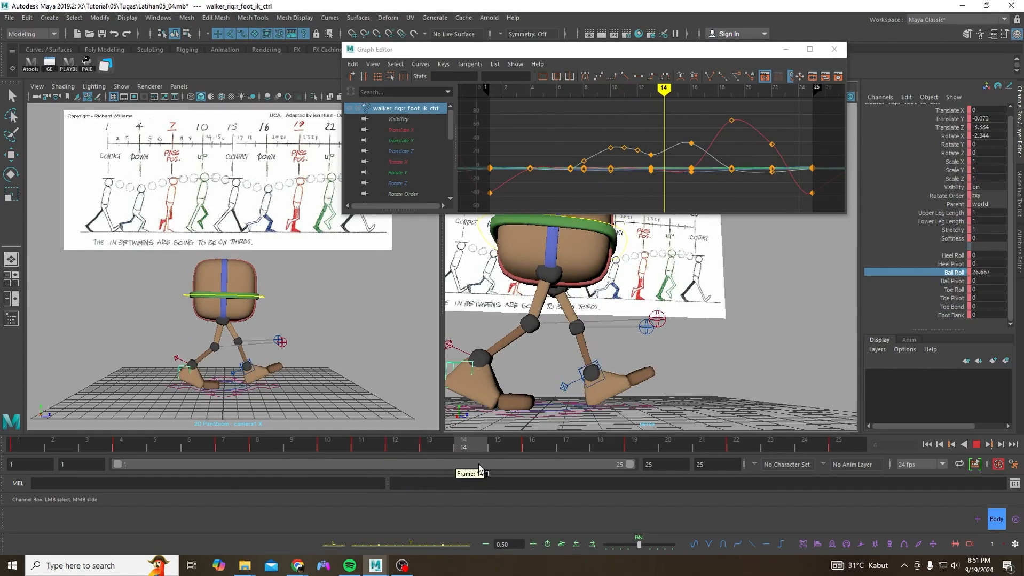
mouse_move(479, 454)
left_mouse_down()
mouse_move(497, 452)
mouse_move(416, 451)
mouse_move(463, 454)
left_mouse_up()
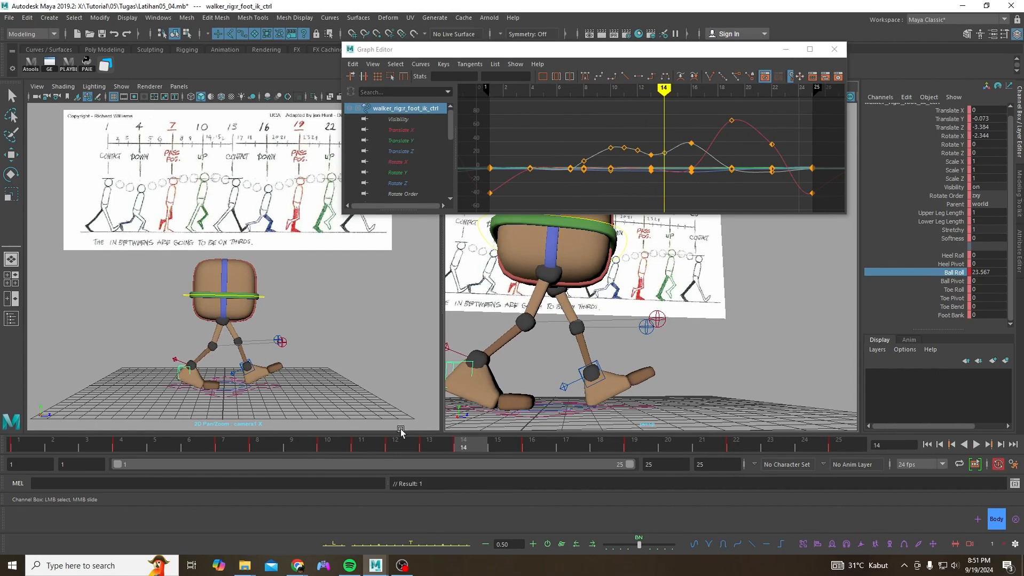
Scrub from frame 13 to frame 16 and play back the cycle to review the heel lift.
left_click_drag(434, 452, 527, 450)
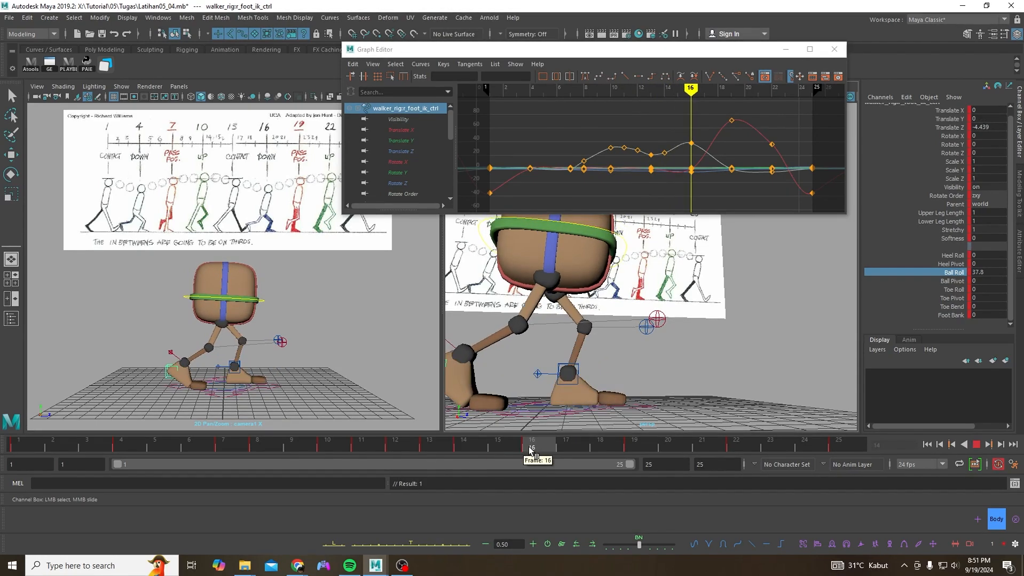
key("alt+v")
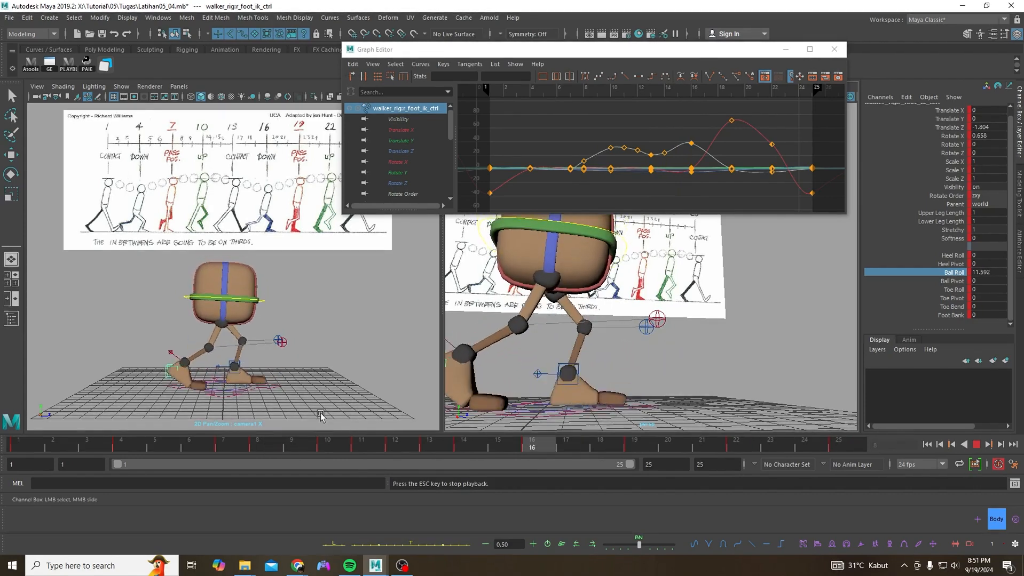
key("Escape")
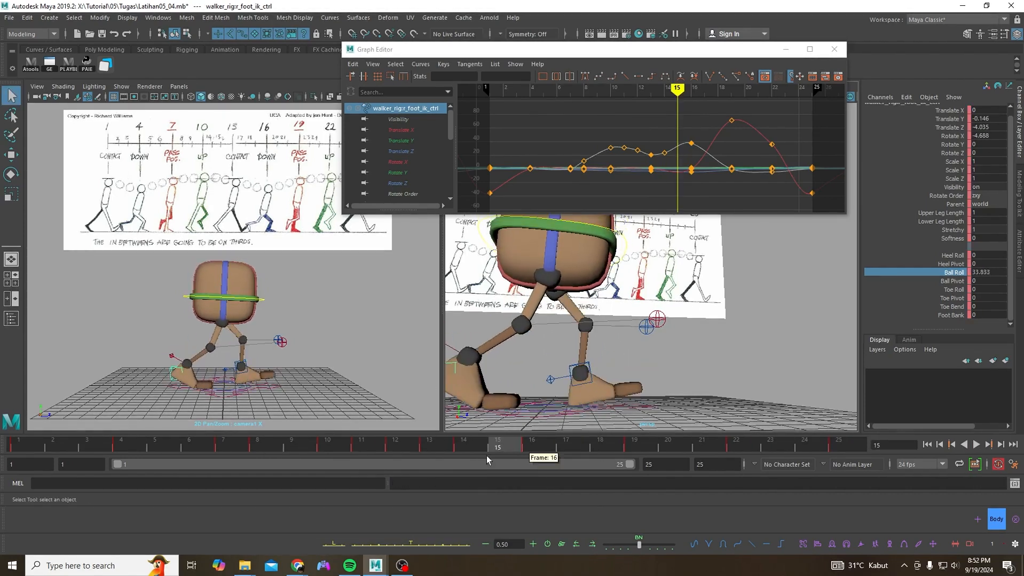
Scrub between frames 10 and 15 up close to check that the right thigh keeps moving in one direction.
left_click_drag(487, 460, 361, 449)
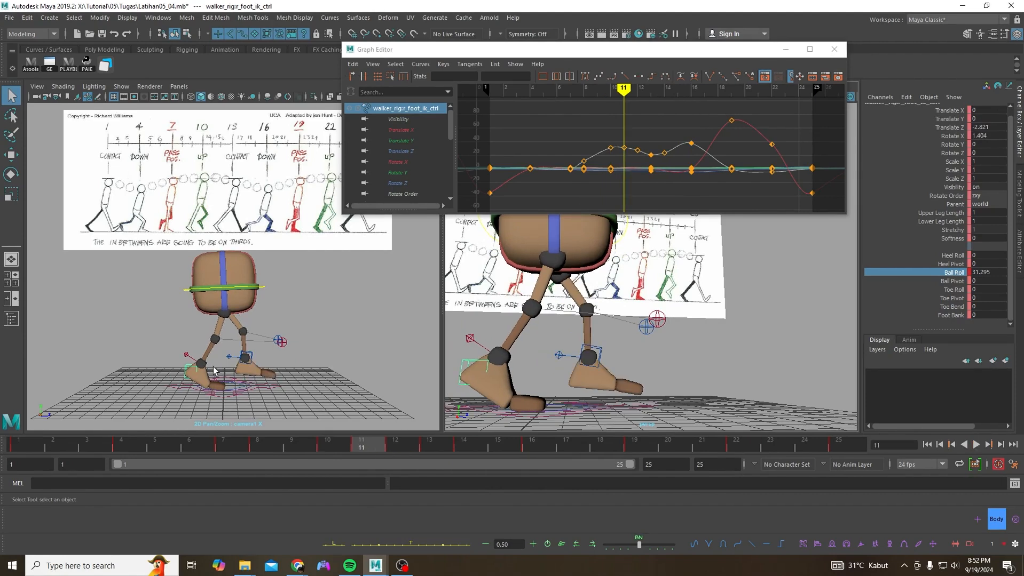
scroll(207, 355, "up", 6)
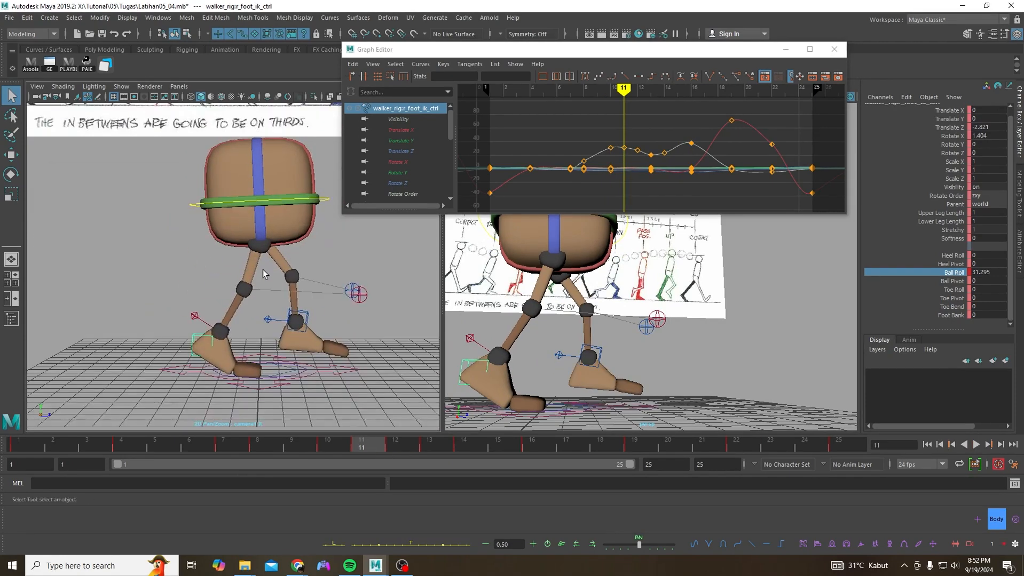
mouse_move(363, 450)
left_mouse_down()
mouse_move(347, 451)
mouse_move(452, 458)
mouse_move(347, 458)
left_mouse_up()
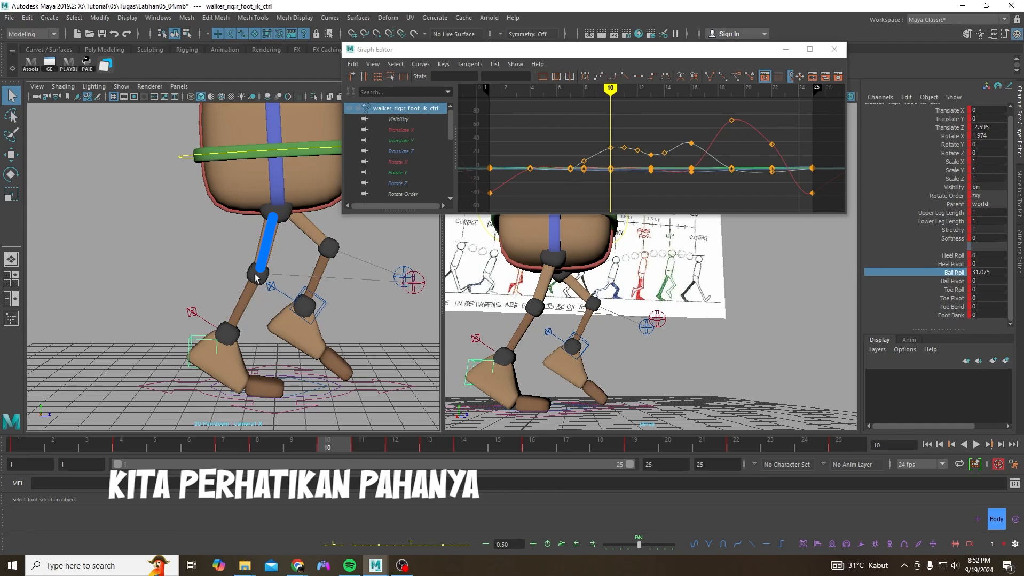
left_click_drag(336, 447, 445, 446)
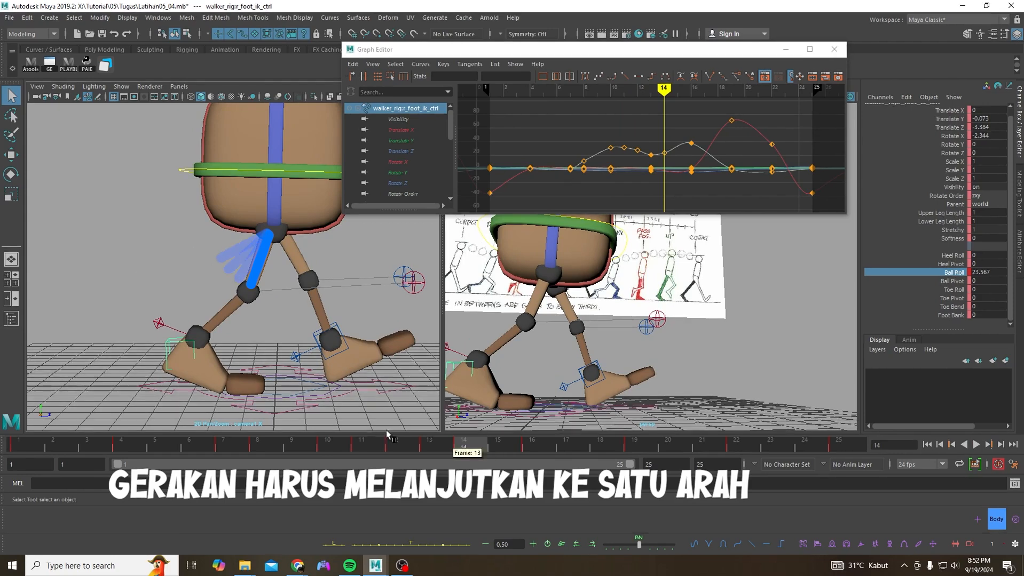
left_click_drag(341, 446, 473, 458)
left_click_drag(351, 447, 392, 446)
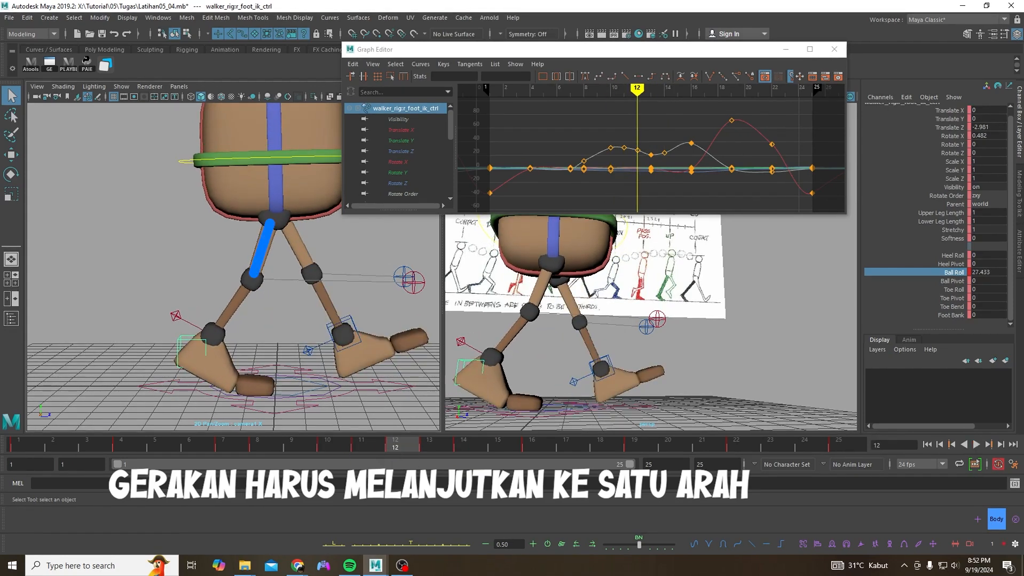
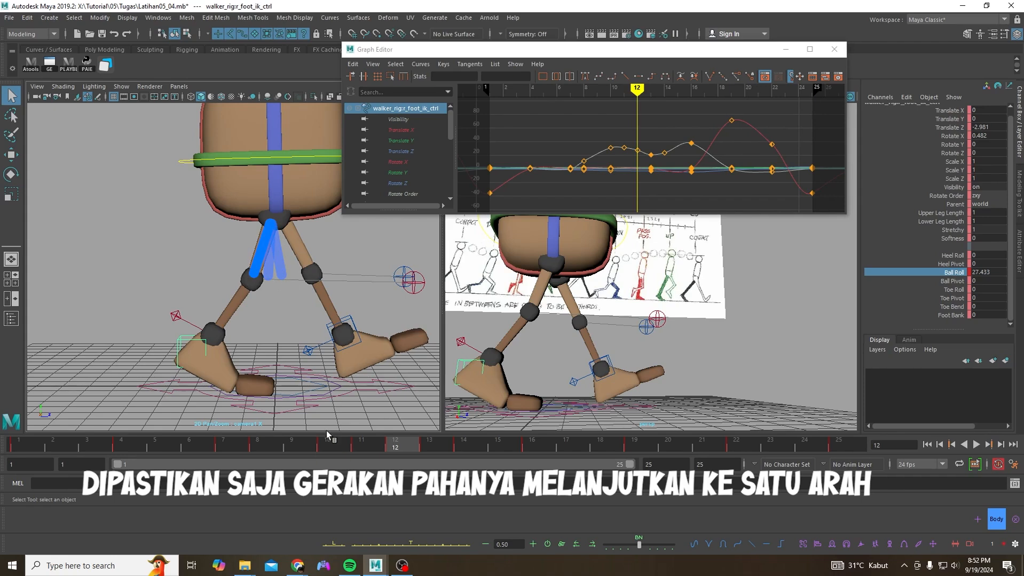
Select the left foot IK control at frame 6, restore the full side view and play back the cycle.
mouse_move(336, 444)
left_mouse_down()
mouse_move(468, 467)
mouse_move(328, 449)
mouse_move(189, 446)
left_mouse_up()
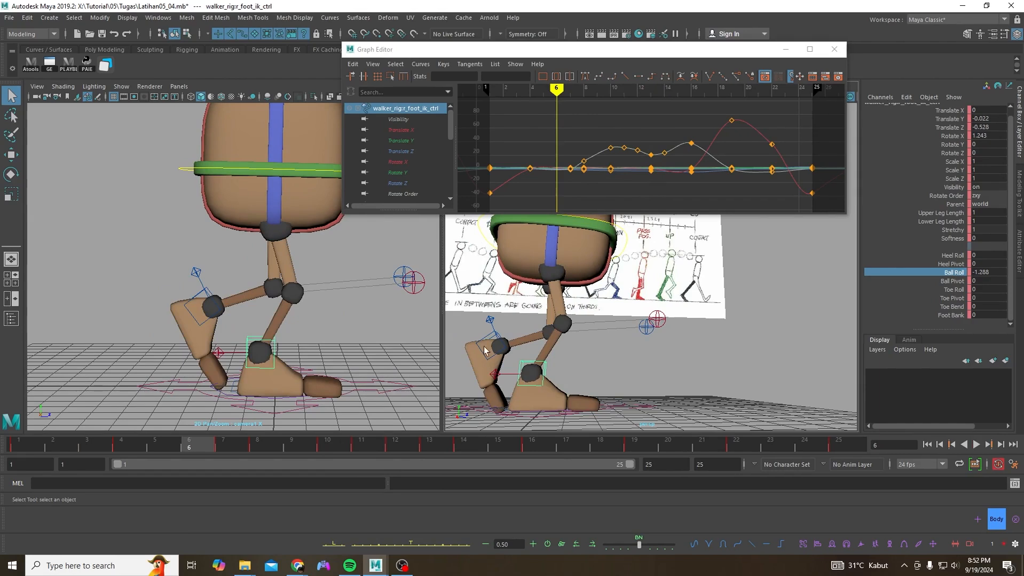
left_click(486, 342)
key("backslash")
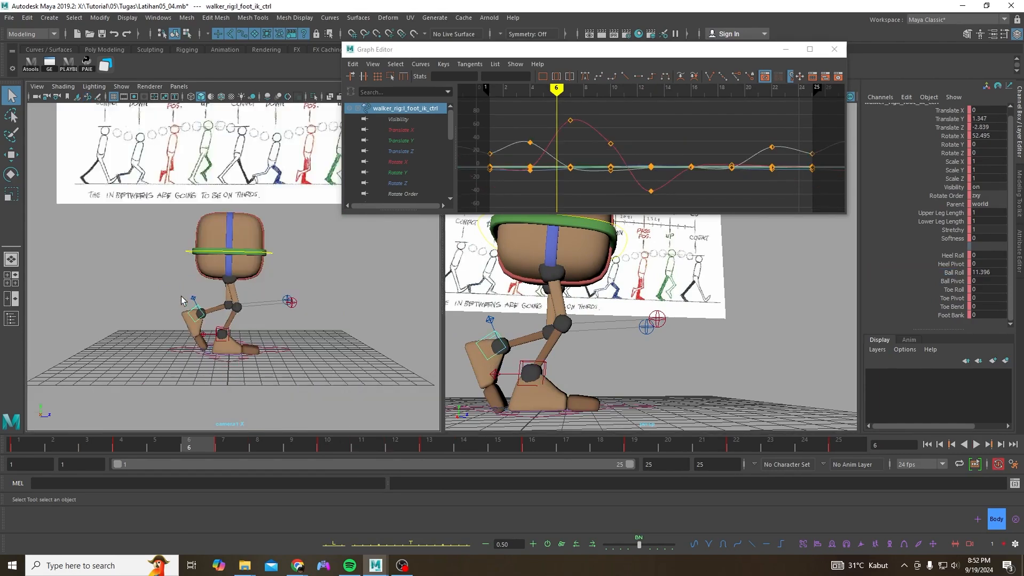
key("alt+v")
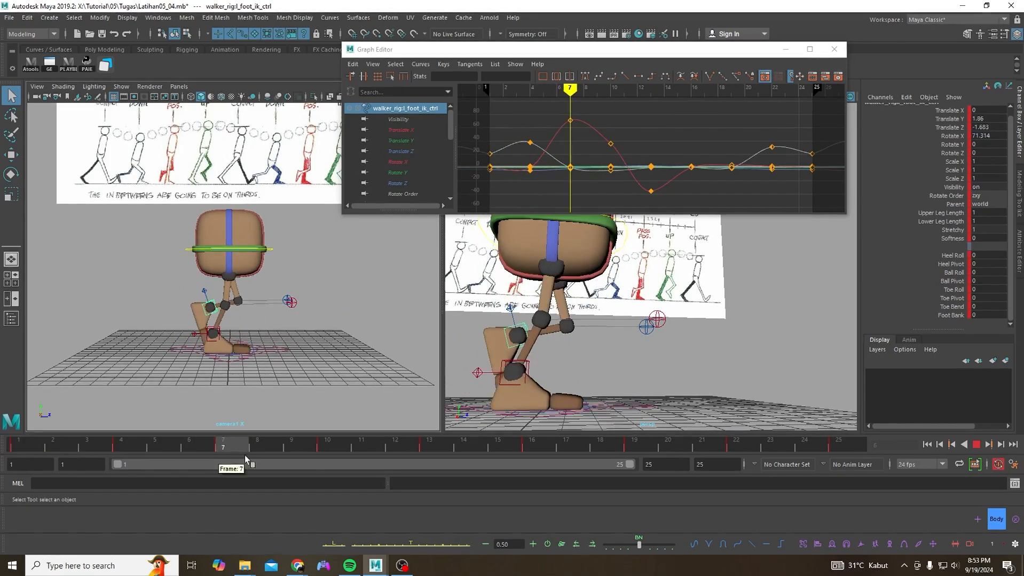
Try to shift the left foot control along Z at frame 13 and adjust its rotation.
key("w")
left_click_drag(294, 333, 285, 332)
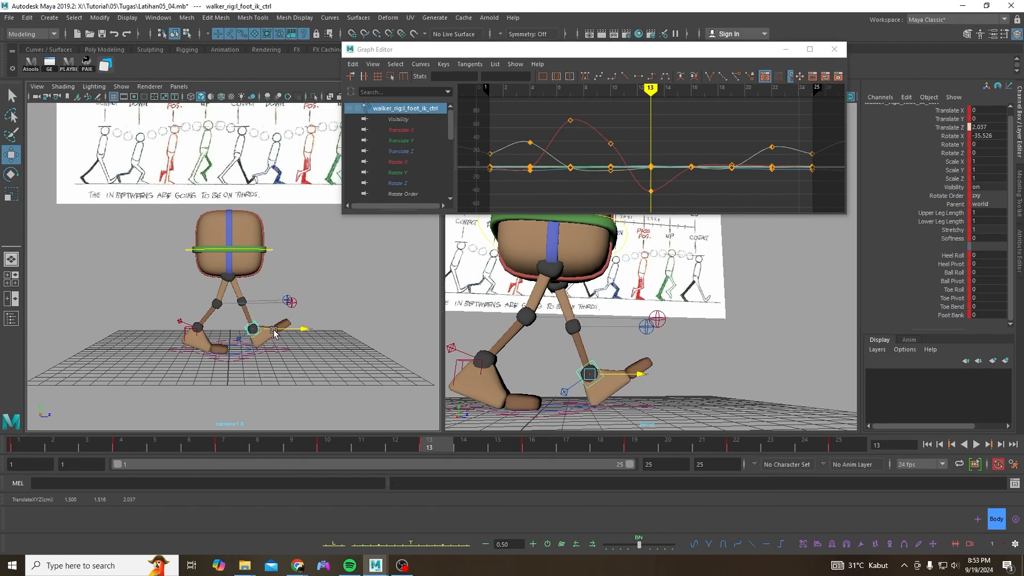
key("ctrl+z")
left_click_drag(260, 296, 259, 295)
left_click_drag(619, 369, 651, 372, "alt")
key("e")
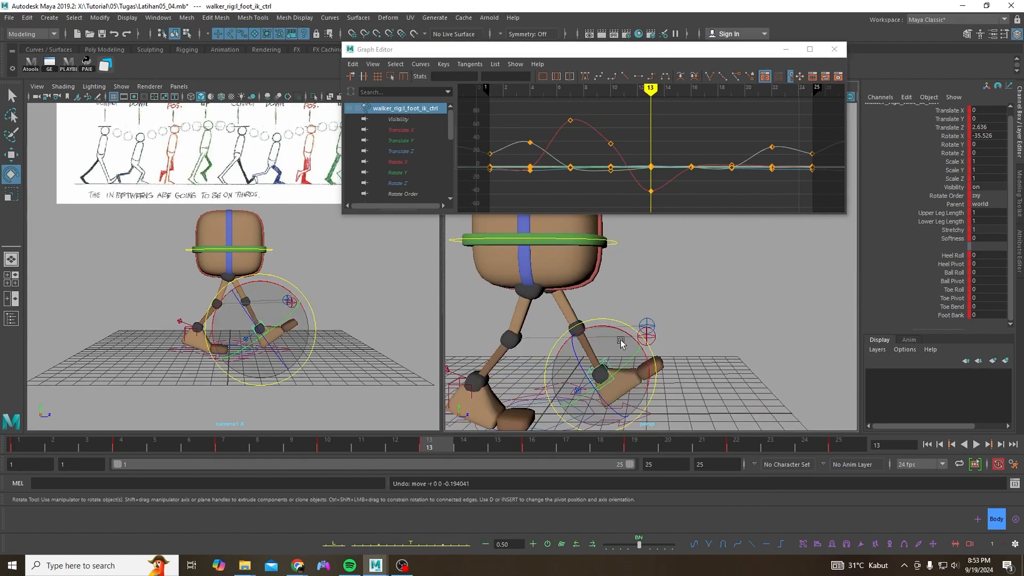
left_click_drag(622, 340, 592, 315)
key("w")
key("ctrl+z")
key("ctrl+z")
Lower the cog control's Translate Y key at frame 10 to 0.217.
left_click(598, 230)
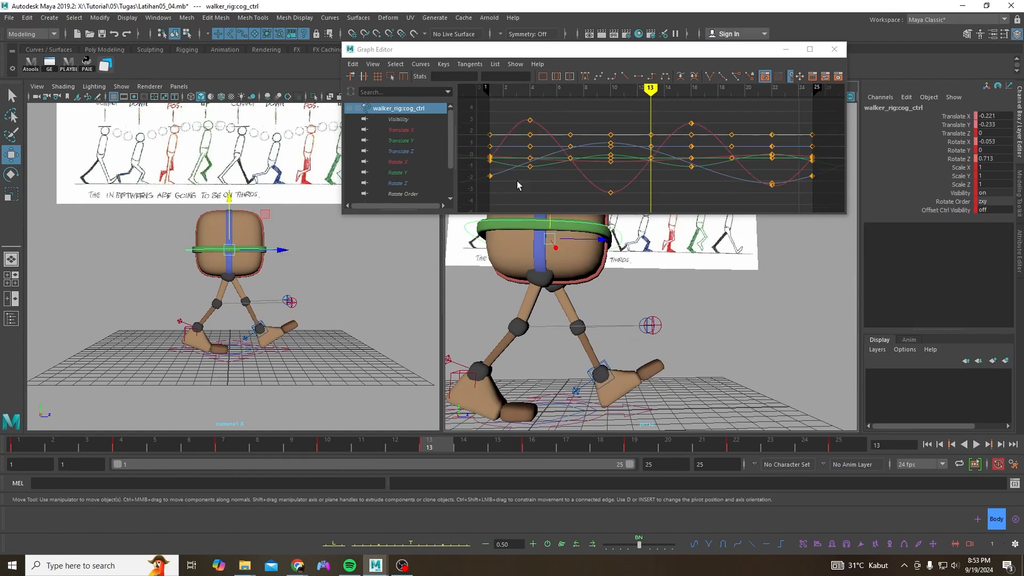
left_click(424, 140)
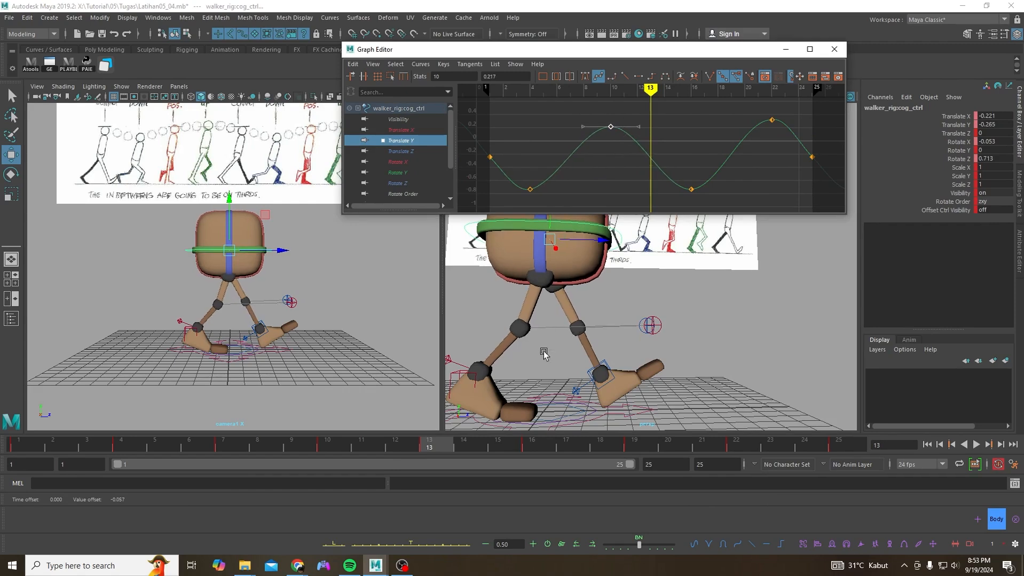
Pose the left foot control at frame 13 with Translate Y about 0.221, Translate Z 2.104 and Rotate X -28.243.
left_click(607, 363)
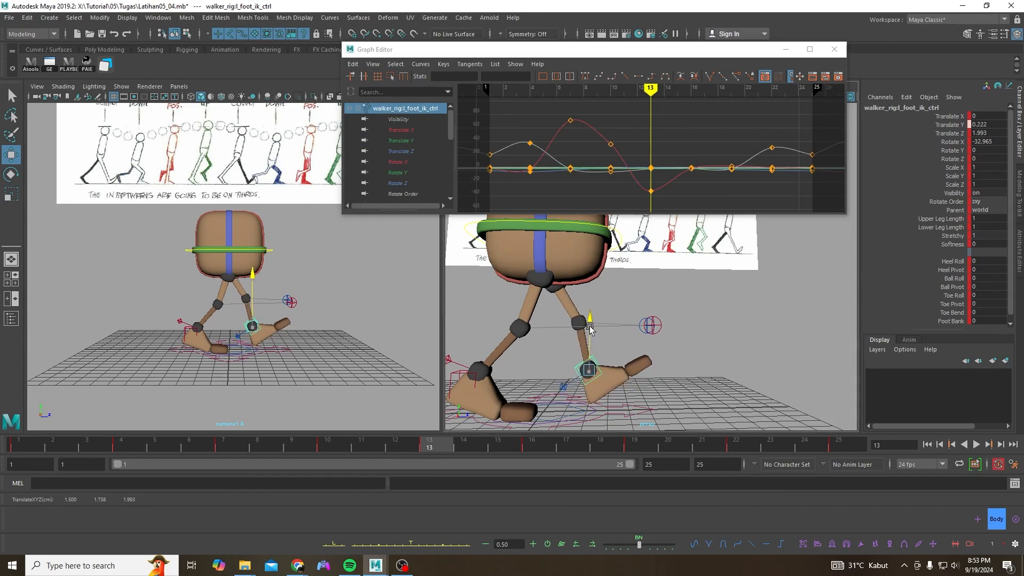
left_click_drag(376, 454, 427, 456)
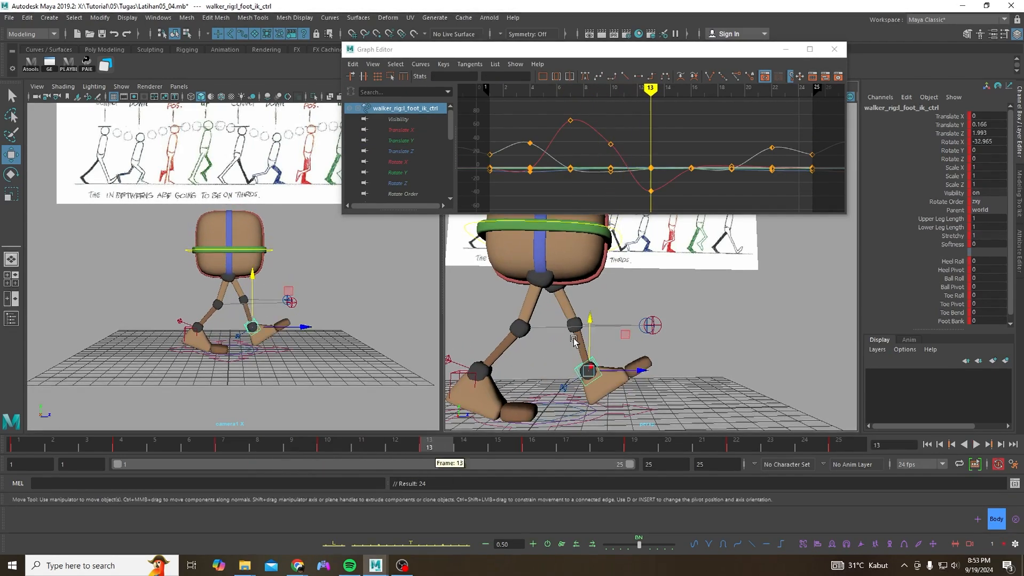
key("e")
left_click_drag(636, 361, 637, 367)
key("w")
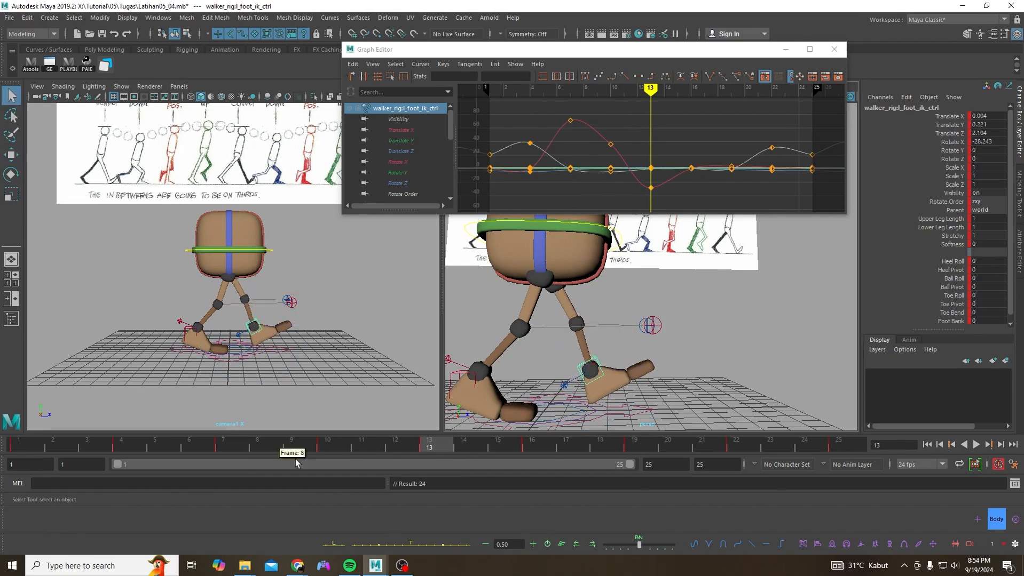
Move the left foot control back to about 0.363 in Translate Z at frame 10 and play back the cycle.
mouse_move(322, 454)
left_mouse_down()
mouse_move(400, 450)
mouse_move(332, 448)
left_mouse_up()
key("w")
left_click_drag(275, 312, 265, 312)
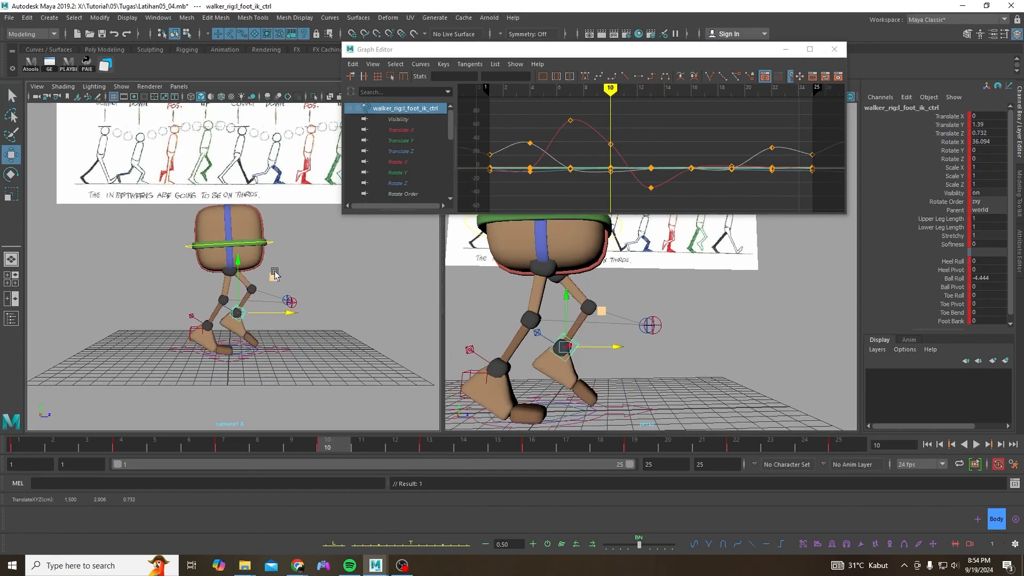
left_click_drag(322, 450, 205, 447)
key("alt+v")
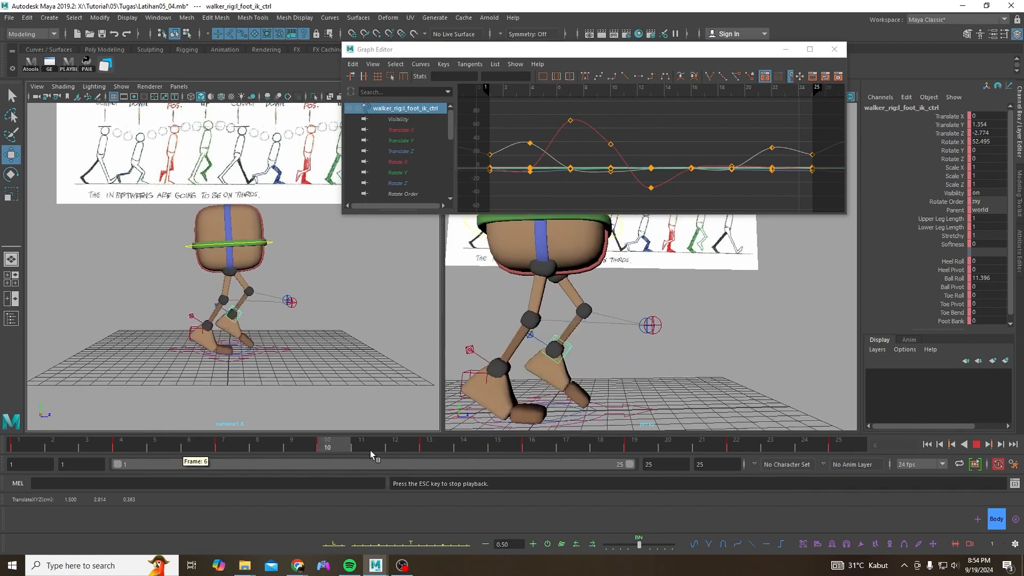
key("alt+v")
Scrub the first three frames and play back the cycle to compare the contact poses at frames 1 and 13.
left_click(19, 450)
left_click_drag(19, 450, 88, 448)
left_click_drag(88, 448, 27, 448)
key("q")
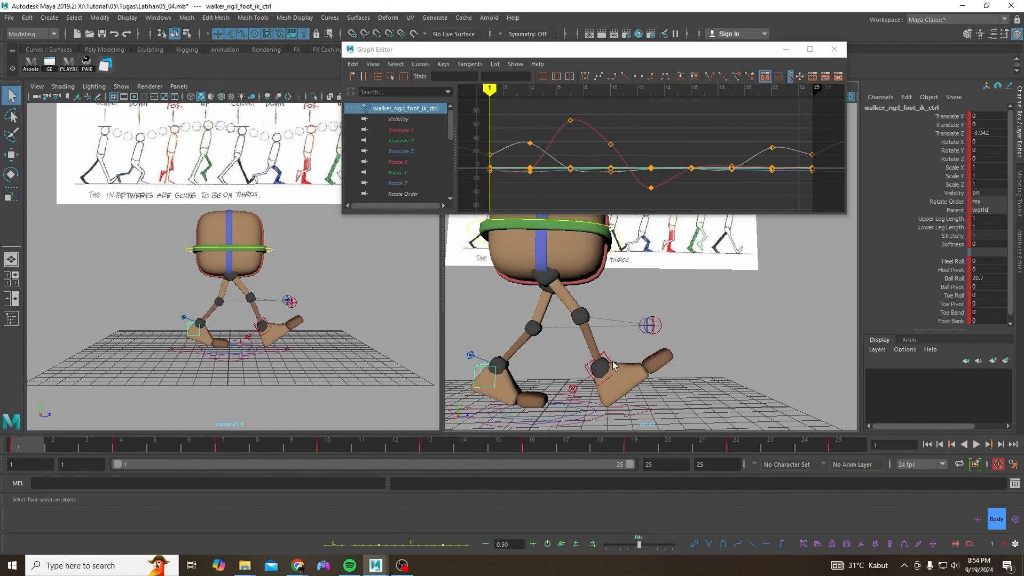
key("alt+v")
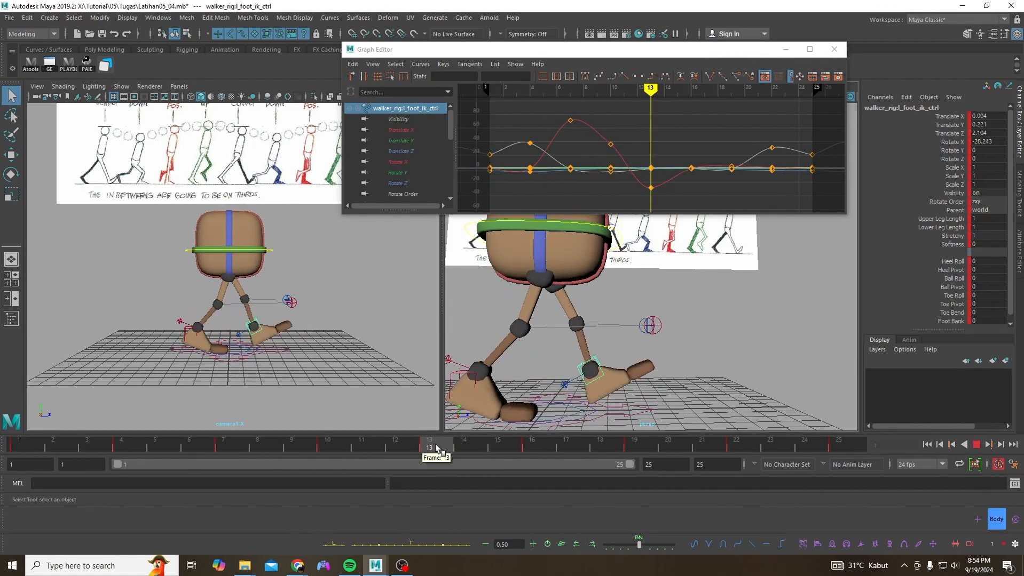
key("alt+v")
Nudge the left foot control back at frame 13, increase its Rotate X at frame 10 and play back the cycle.
key("w")
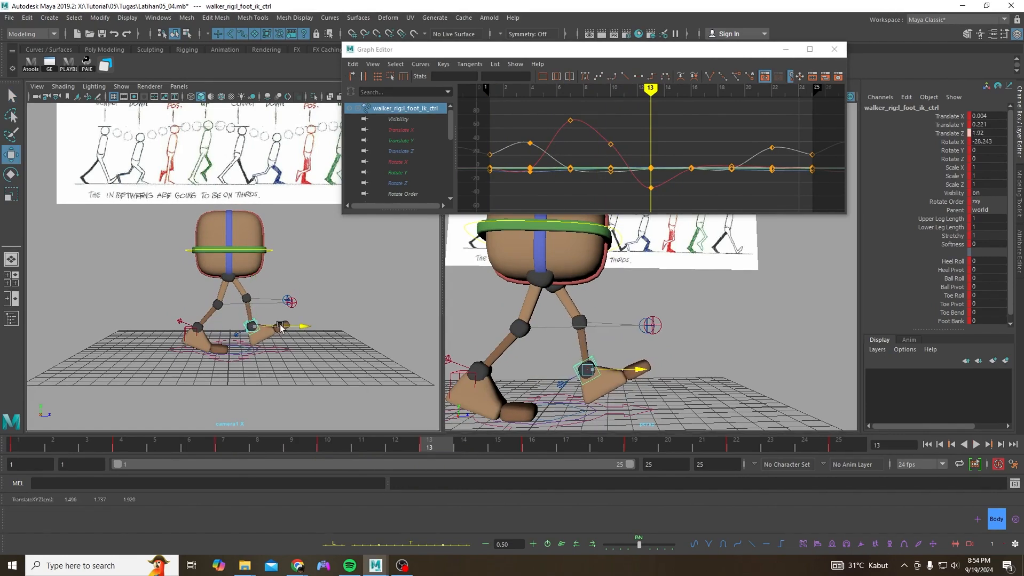
mouse_move(347, 446)
left_mouse_down()
mouse_move(258, 448)
mouse_move(390, 449)
mouse_move(328, 447)
left_mouse_up()
key("alt+v")
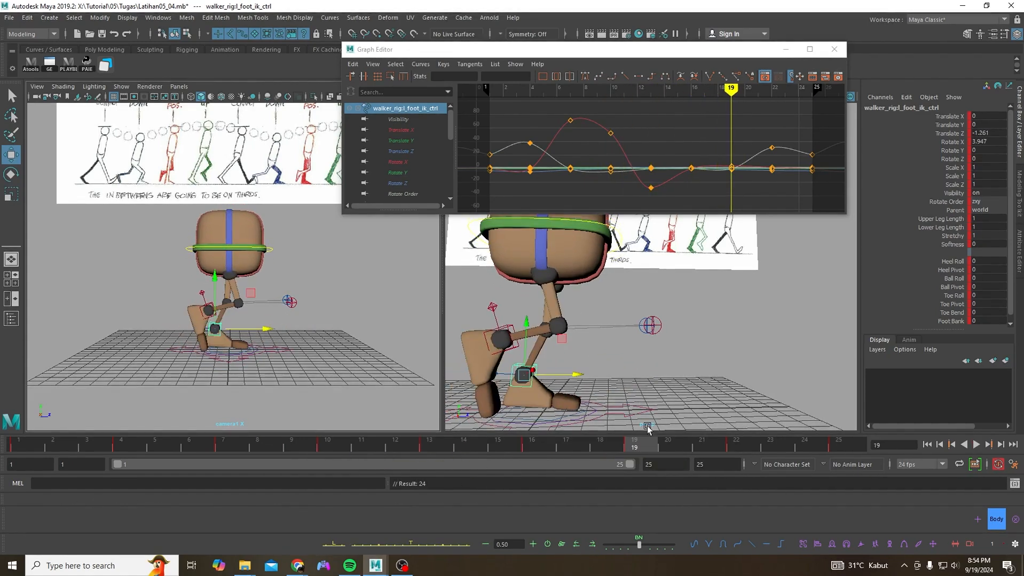
Key the left foot's Ball Roll between frames 20 and 23, with about 32.13 at frame 23.
left_click(774, 324)
key("ctrl+z")
left_click_drag(636, 444, 770, 457)
left_click(950, 279)
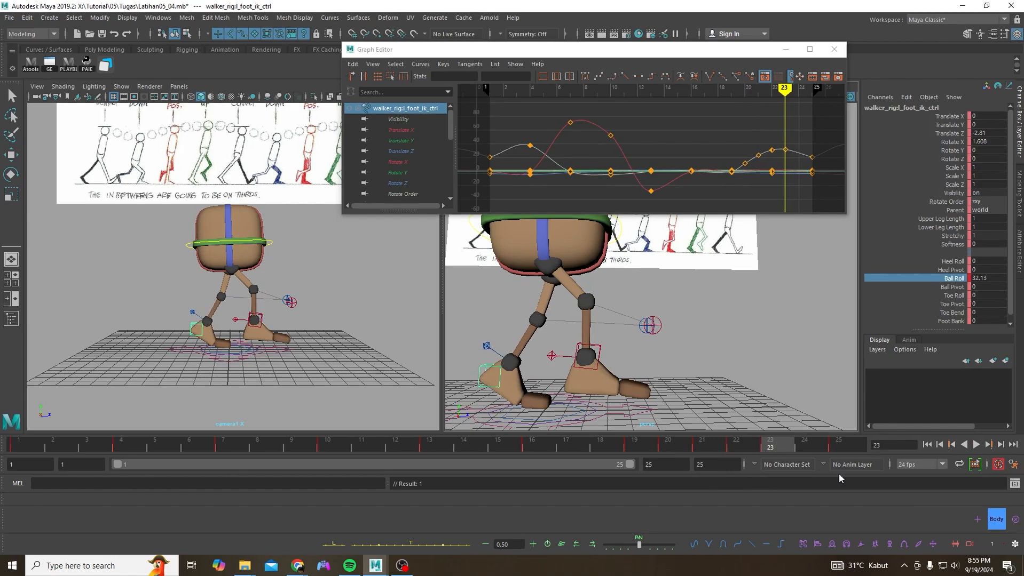
Clear the selection and play back the walk cycle, reviewing it from the side and from the front.
left_click_drag(840, 479, 433, 456)
left_click(141, 322)
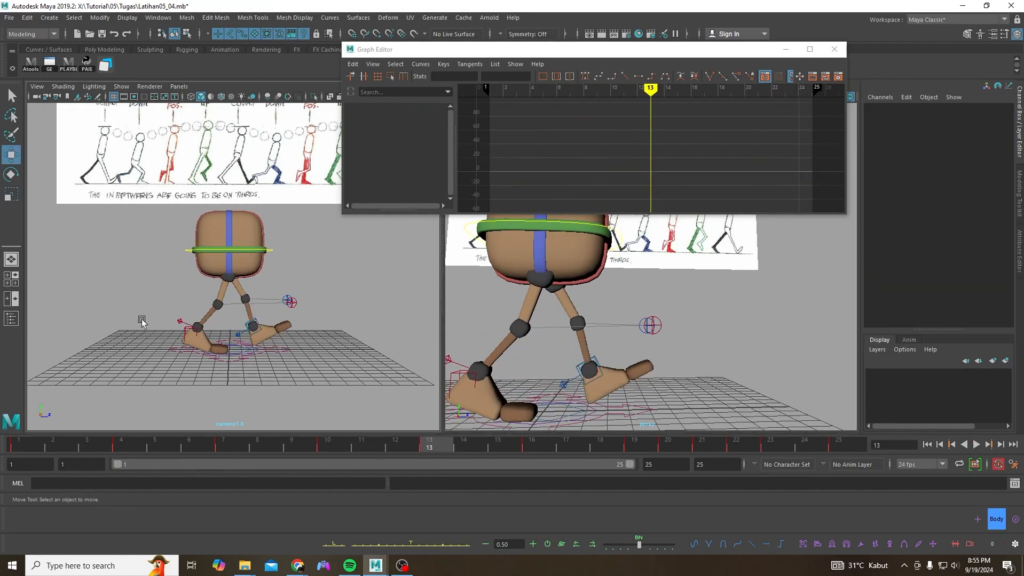
key("alt+v")
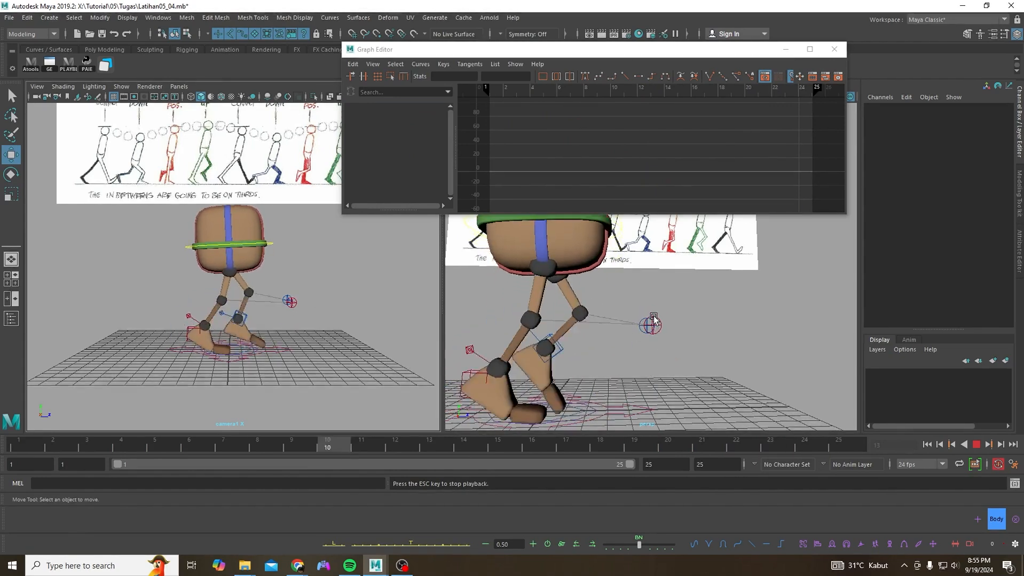
scroll(654, 320, "down", 5)
left_click_drag(654, 321, 550, 326, "alt")
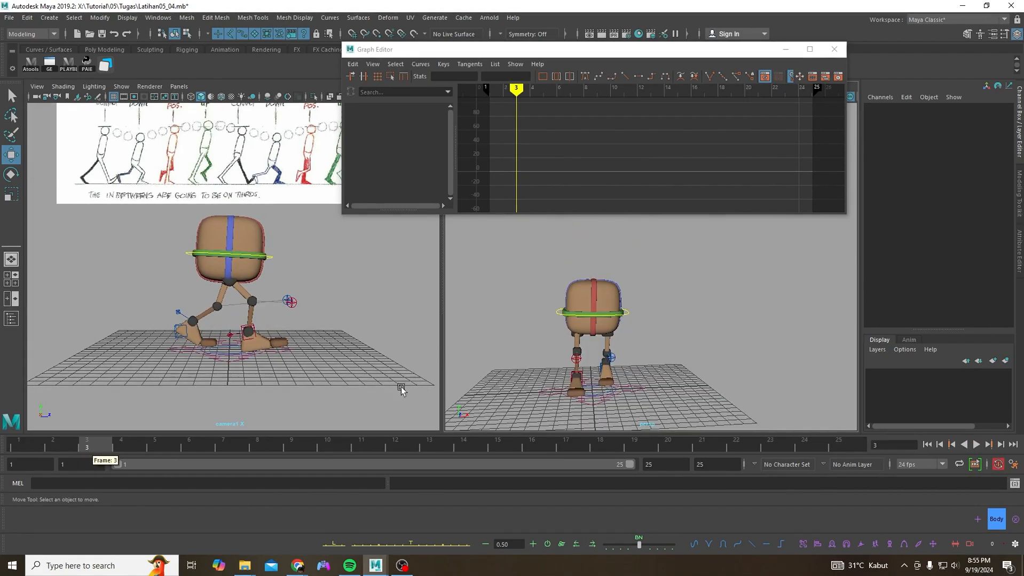
key("alt+v")
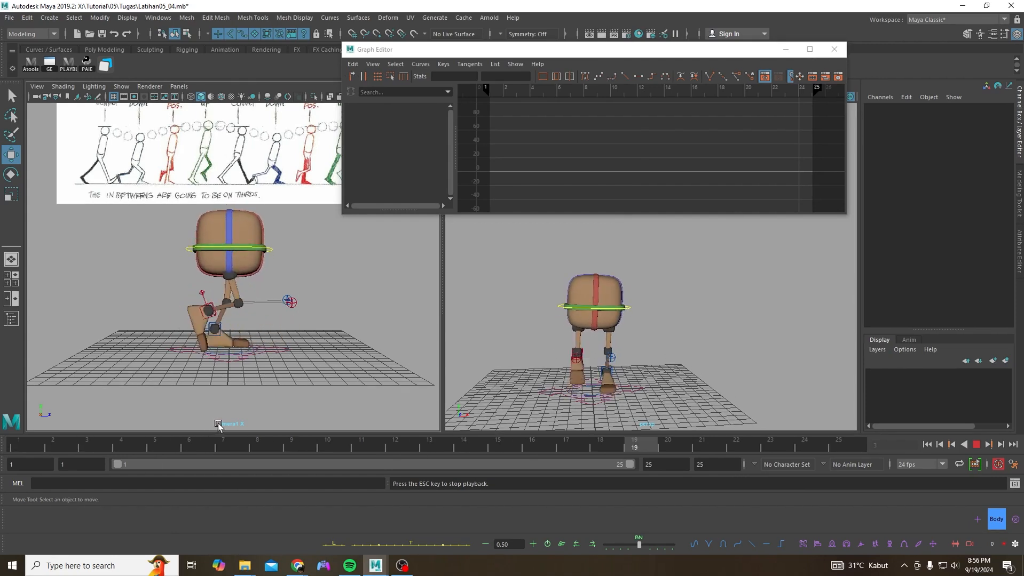
key("Escape")
Inspect the feet up close from the front and scrub frames 2 to 5 with a foot control selected.
key("q")
scroll(576, 369, "up", 5)
middle_click_drag(580, 371, 642, 274, "alt")
left_click(612, 359)
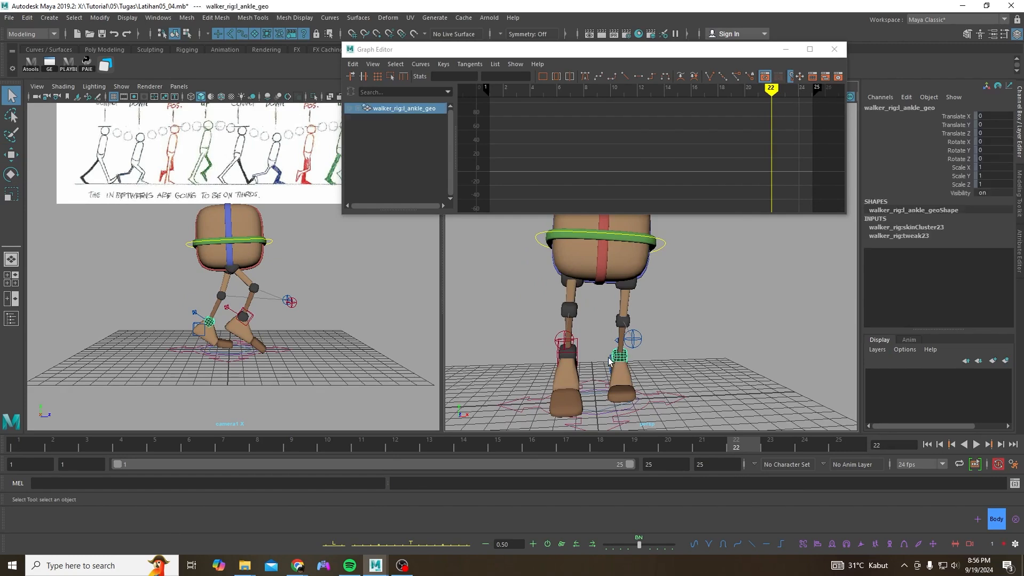
left_click(611, 362)
left_click_drag(61, 450, 144, 449)
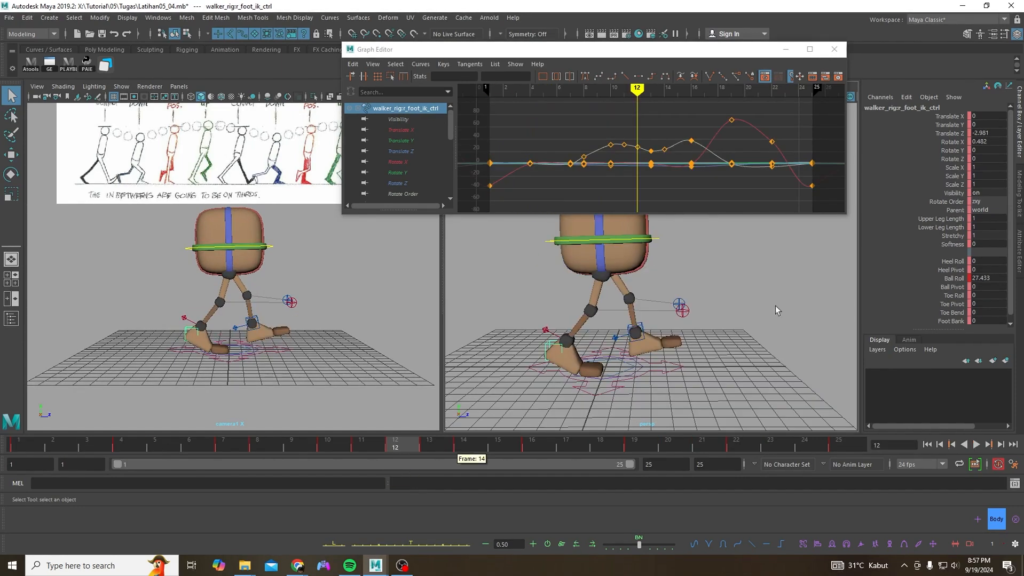
Clear the selection, play back the cycle from a distant front angle and minimize the Graph Editor.
left_click(742, 310)
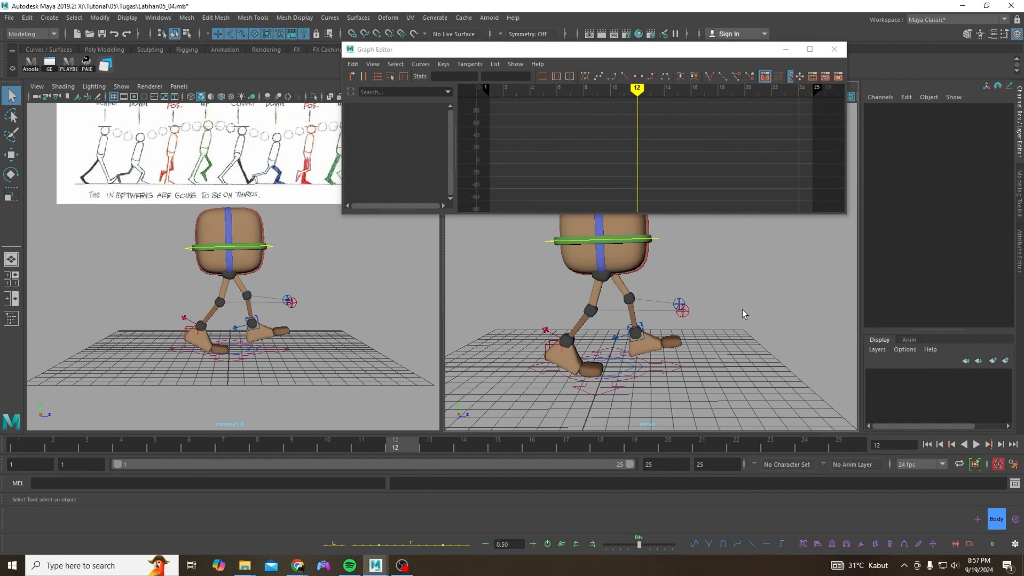
right_click_drag(742, 310, 703, 323, "alt")
left_click_drag(702, 324, 661, 291, "alt")
middle_click_drag(661, 286, 654, 315, "alt")
mouse_move(653, 315)
left_mouse_down("alt")
mouse_move(610, 309)
mouse_move(663, 309)
left_mouse_up("alt")
key("alt+v")
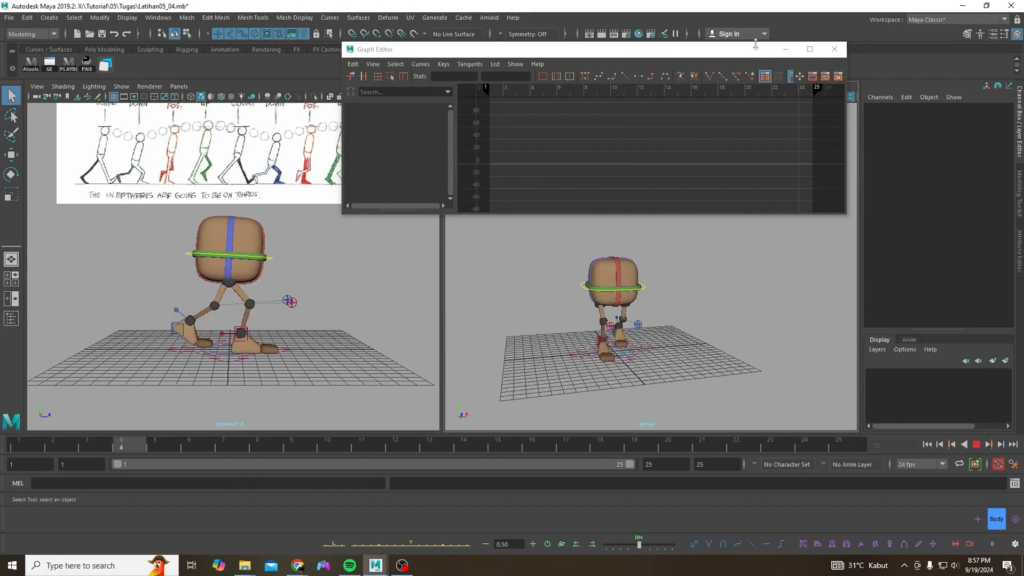
left_click(785, 49)
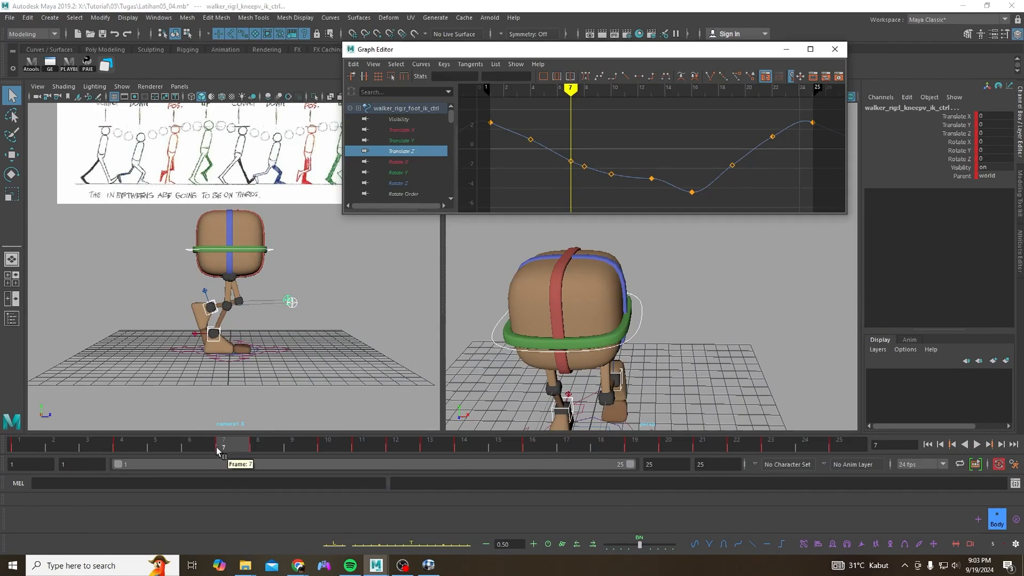
Select the cog control and rotate it to about -6.498 in Rotate Y at frame 13.
left_click(746, 312)
left_click(642, 316)
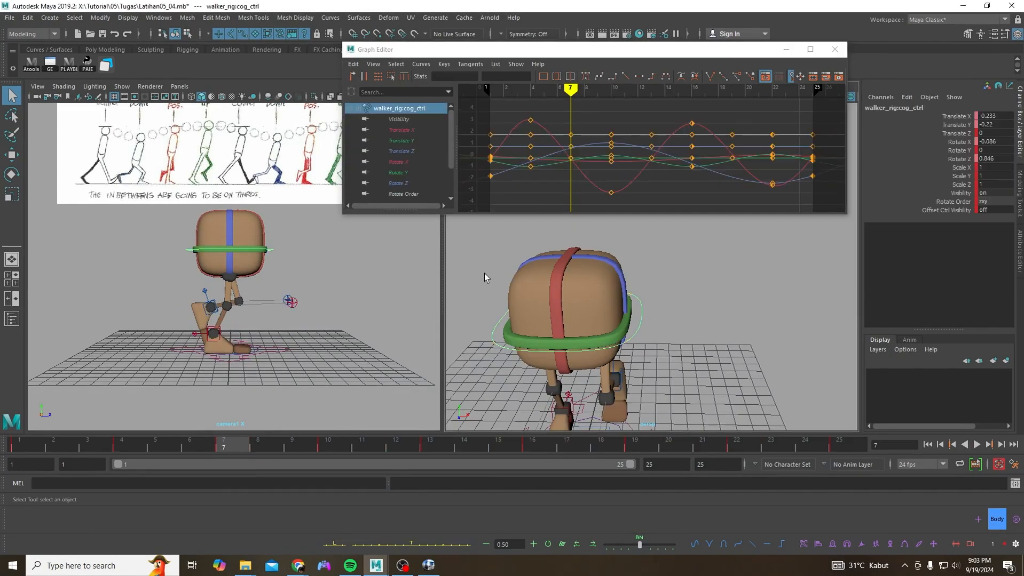
left_click_drag(53, 447, 210, 450)
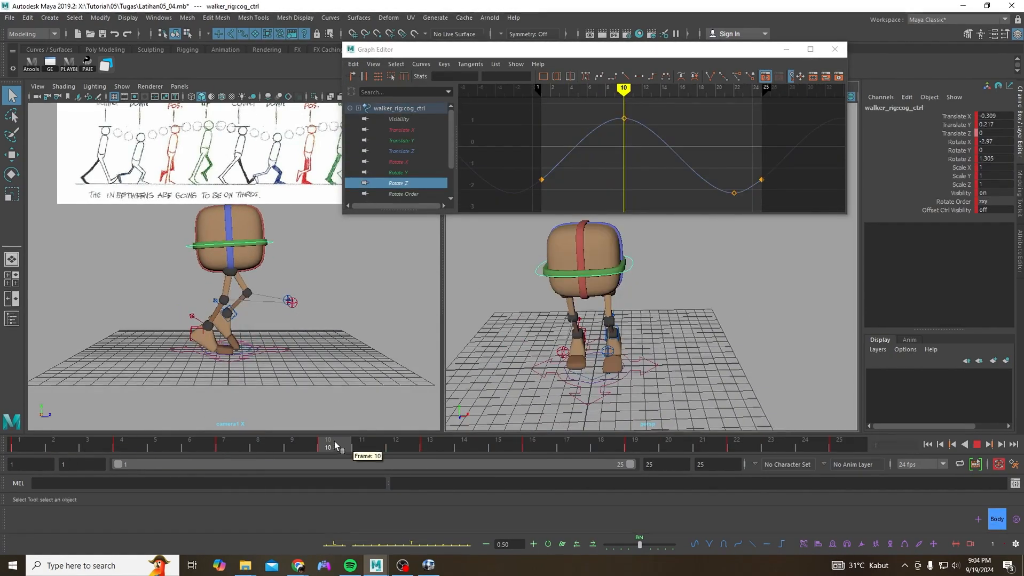
left_click_drag(339, 446, 425, 448)
left_click_drag(677, 279, 615, 297, "alt")
key("e")
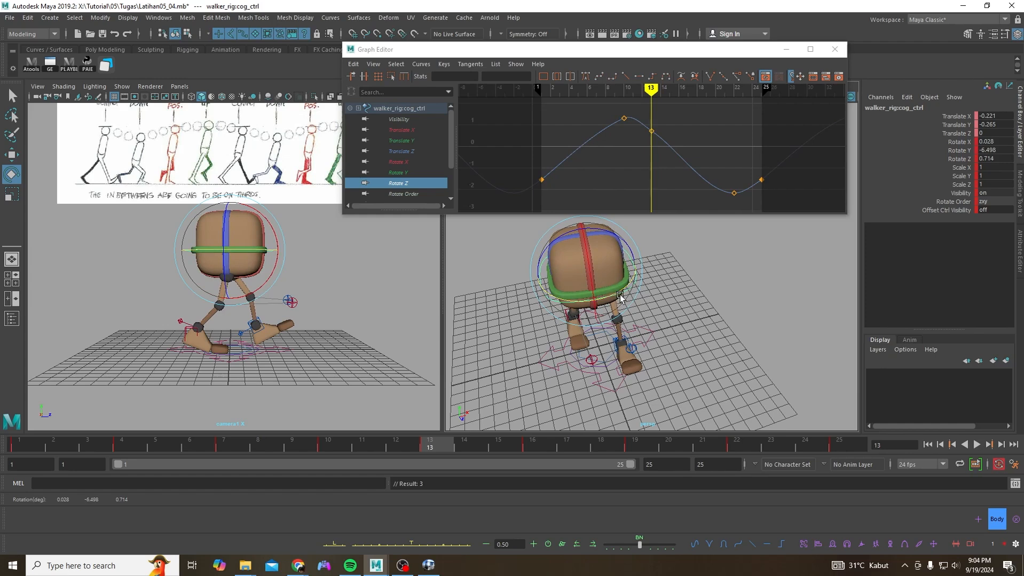
Rotate the cog control less in Rotate Y at frame 13 and pose it at 6.291 at frame 1.
mouse_move(620, 298)
left_mouse_down()
mouse_move(585, 284)
mouse_move(612, 298)
left_mouse_up()
left_click(33, 446)
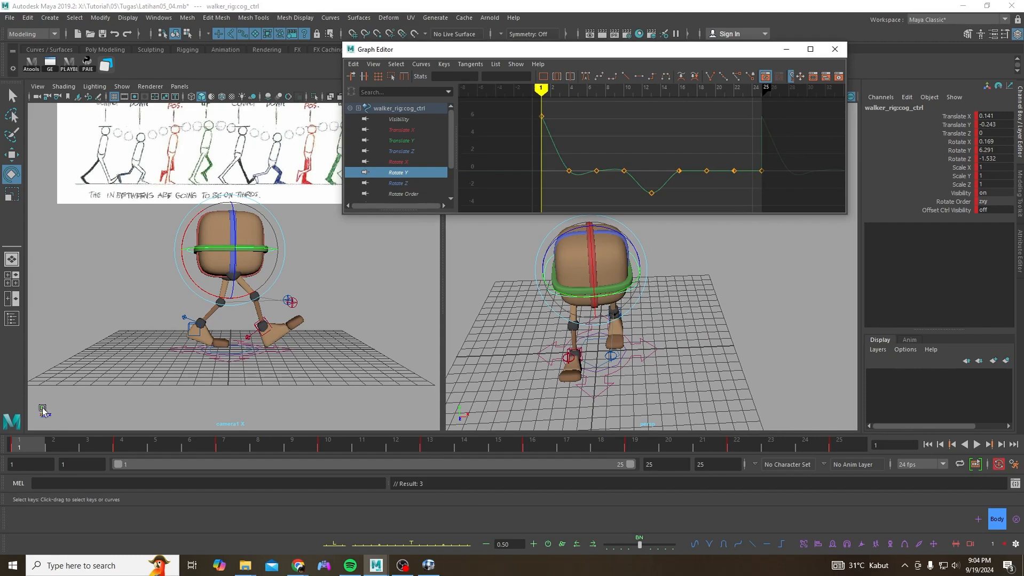
right_click(27, 446)
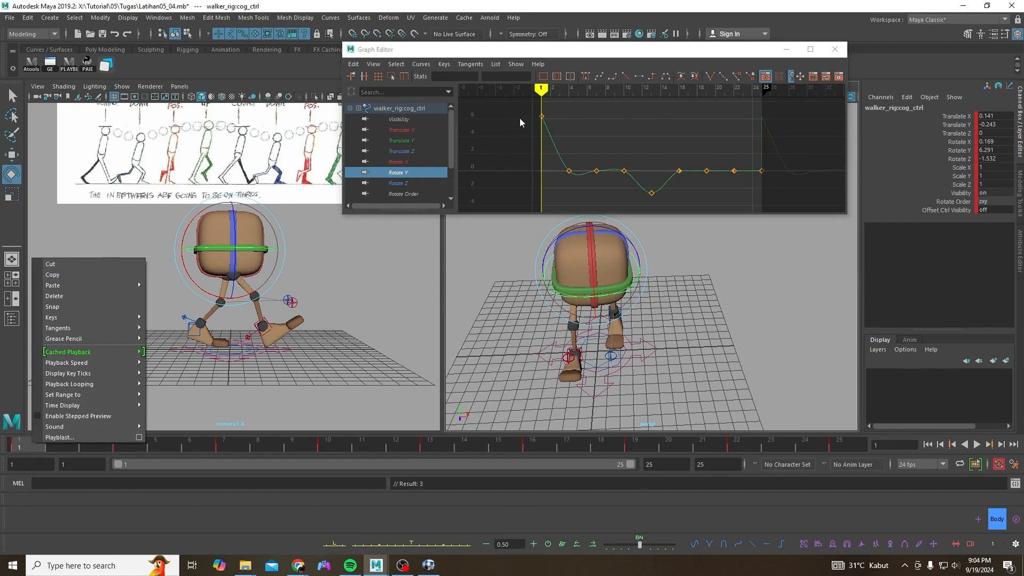
Copy the cog control's frame 1 Rotate Y value of 6.291 to its key at frame 25.
left_click(541, 116)
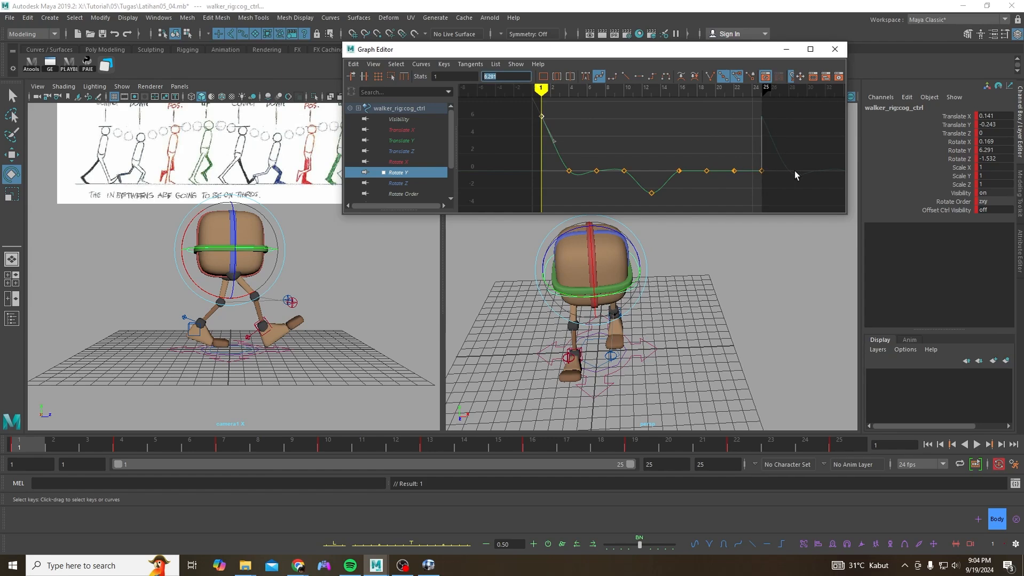
left_click_drag(747, 147, 780, 186)
key("Return")
left_click(690, 126)
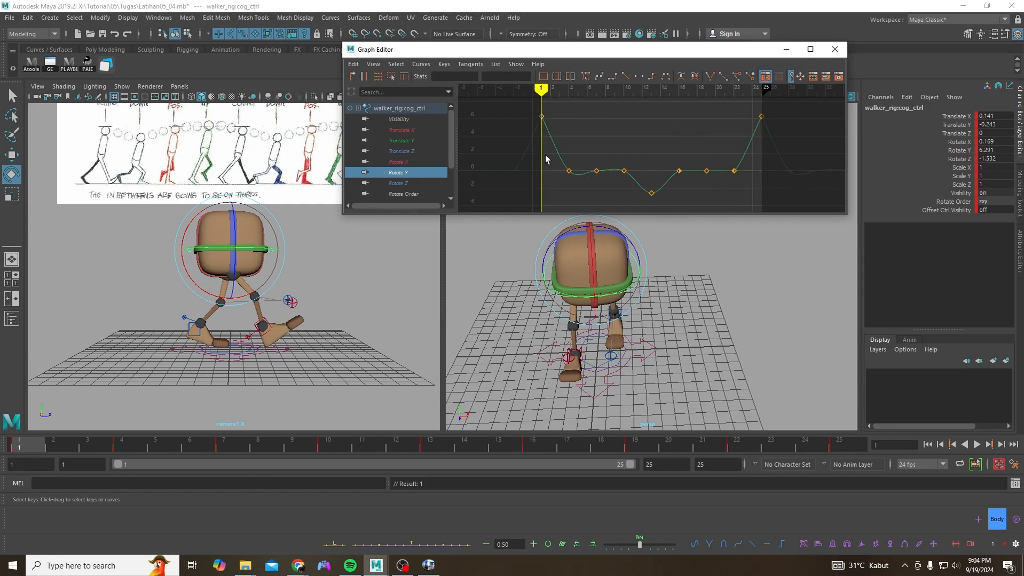
Delete the cog's Rotate Y keys between frames 1, 13 and 25, and apply auto tangents to the first and last keys.
left_click_drag(186, 446, 395, 455)
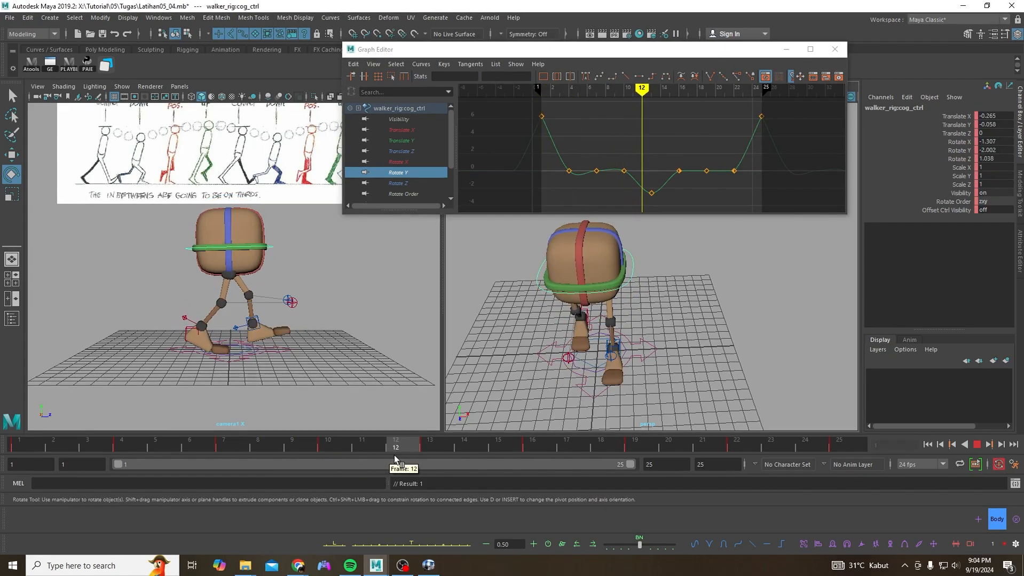
left_click_drag(539, 160, 640, 193)
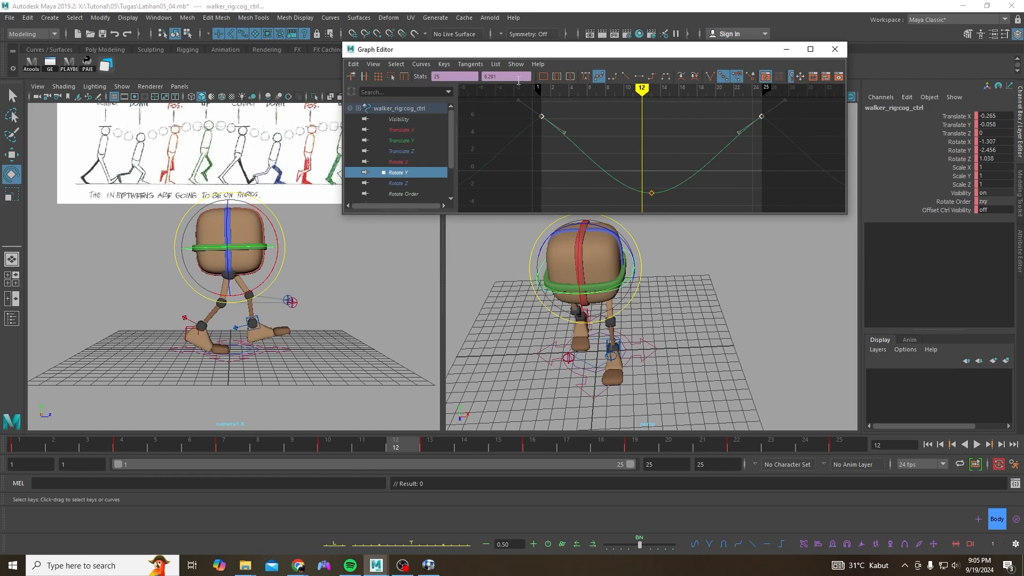
left_click(586, 76)
Scrub and play back the walk cycle to review the hip rotation.
left_click_drag(23, 443, 505, 486)
key("alt+v")
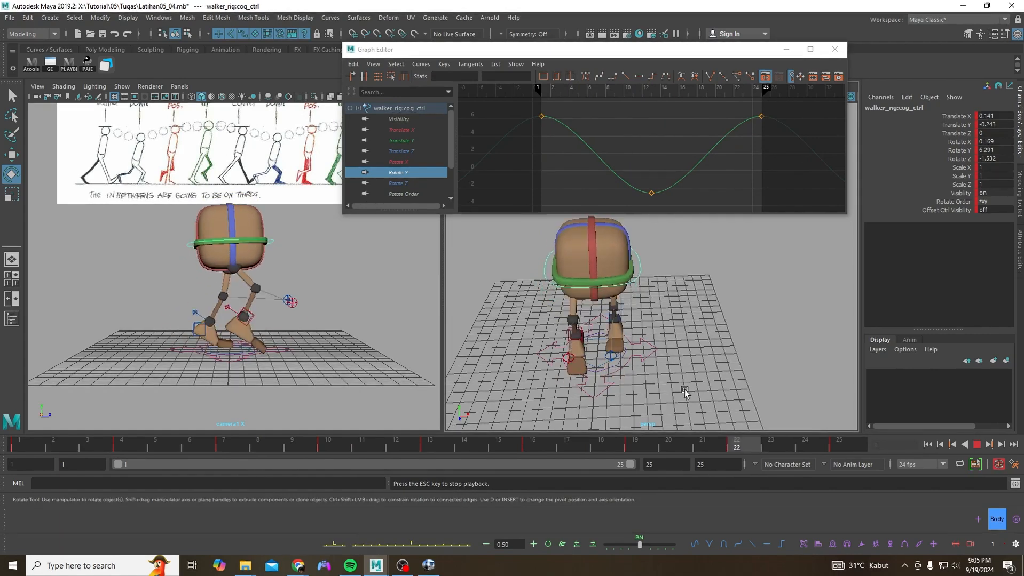
key("Escape")
key("q")
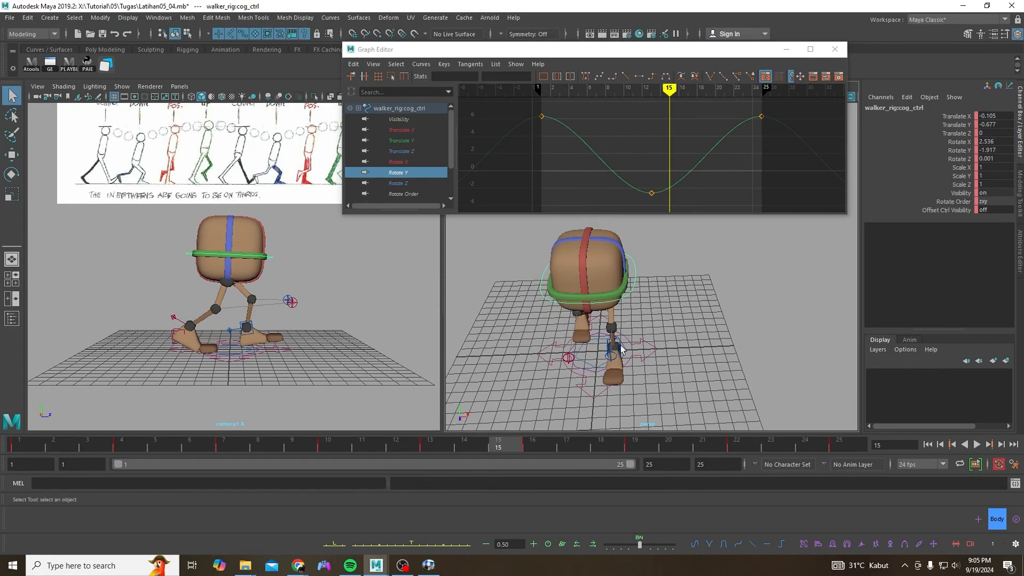
Select the left foot IK control and apply auto tangents to its Translate X keys.
left_click(621, 346)
key("w")
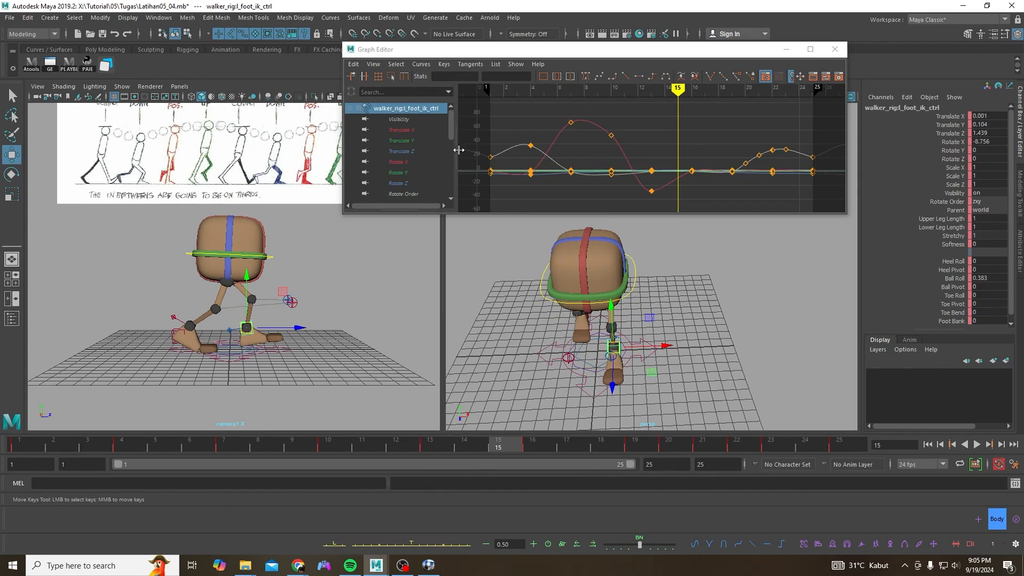
left_click(407, 130)
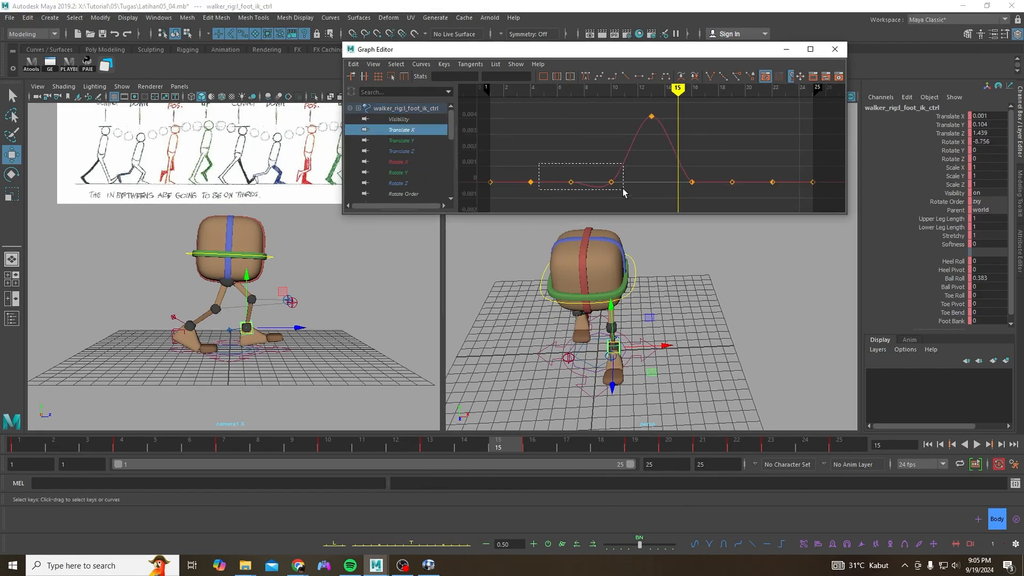
left_click_drag(623, 192, 623, 191)
left_click(585, 78)
Apply auto tangents to the left foot's low Translate Y keys, including frames 4, 13 and 16.
left_click(406, 141)
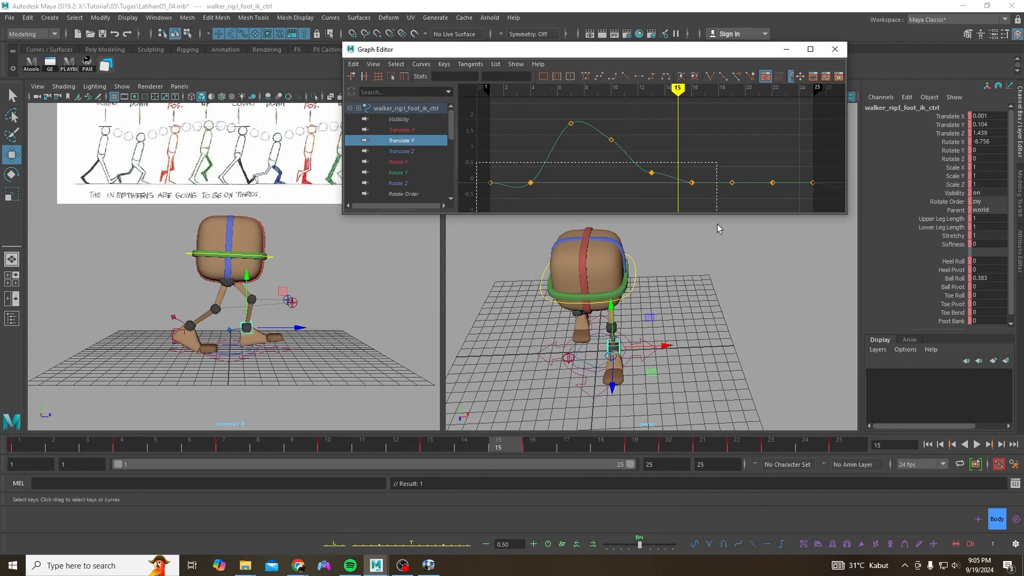
left_click_drag(717, 228, 717, 227)
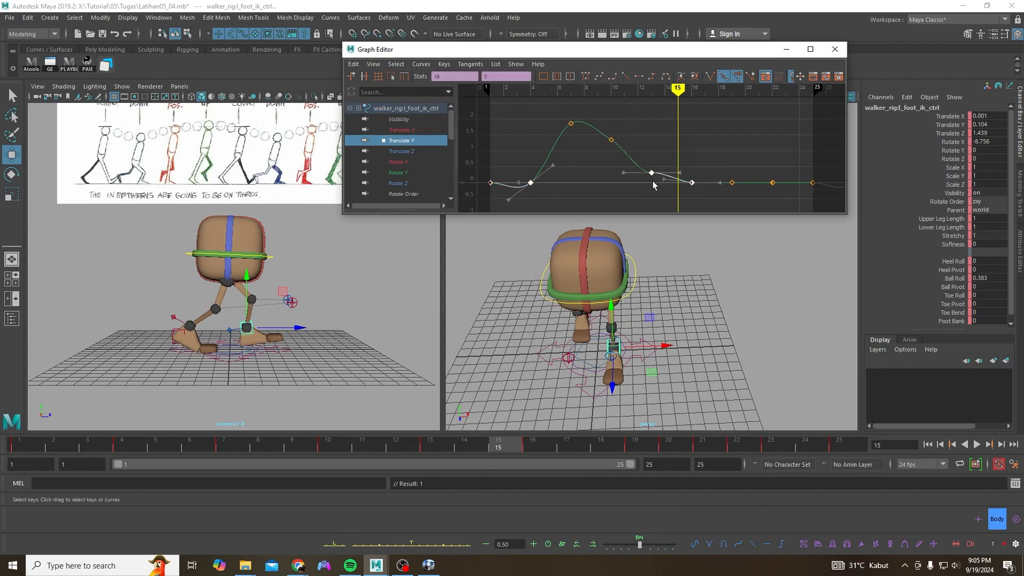
left_click(587, 77)
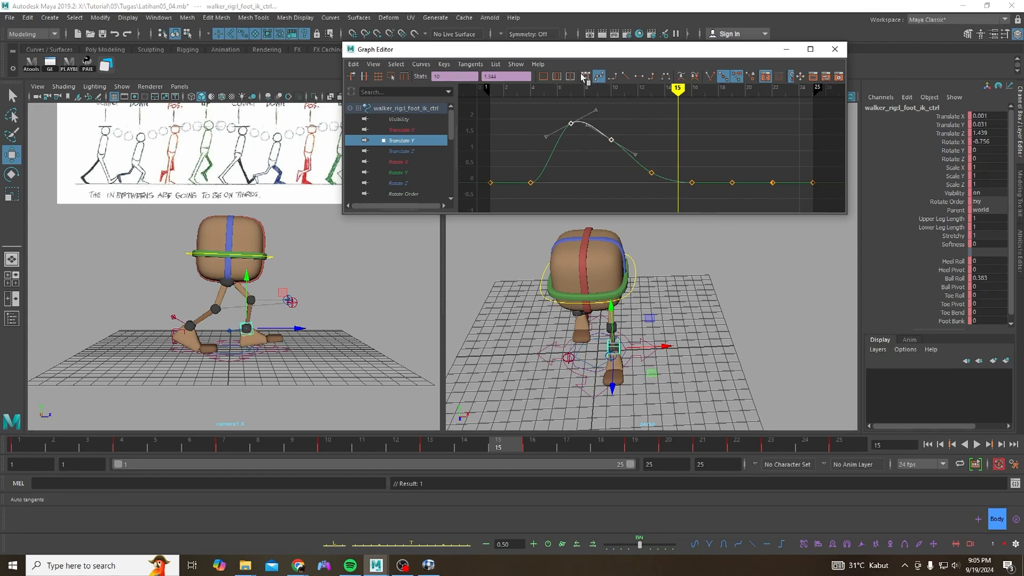
Isolate the left foot's Translate Z curve and compare the poses at its keys, mainly frames 4 and 7.
left_click(402, 151)
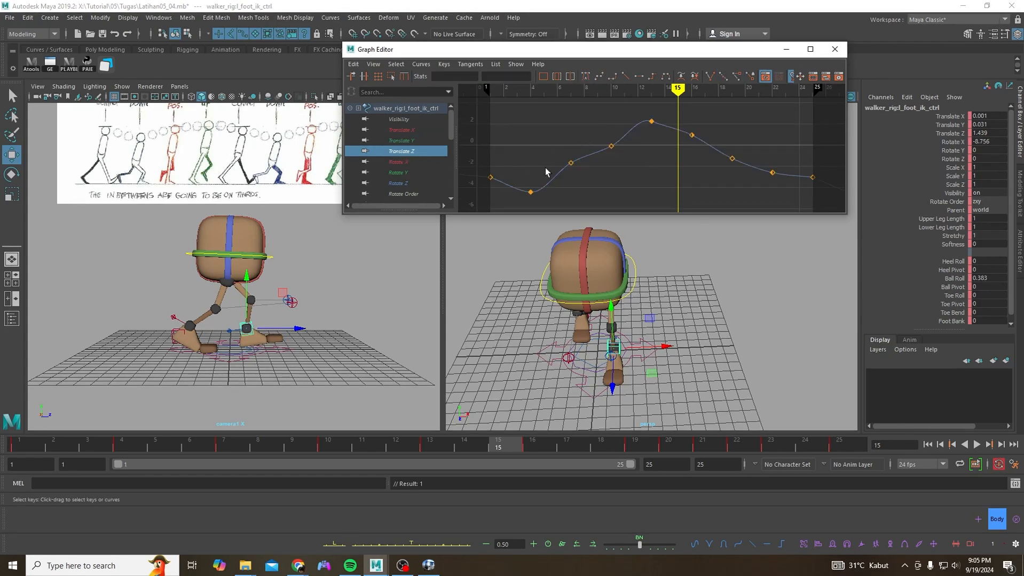
key("comma")
key("comma")
key("comma")
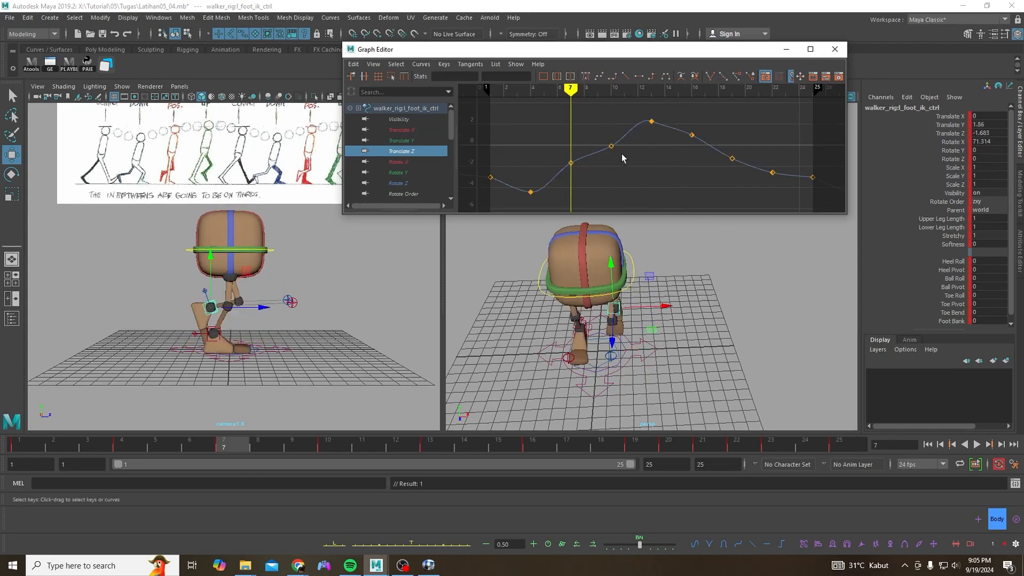
key("comma")
key("period")
key("comma")
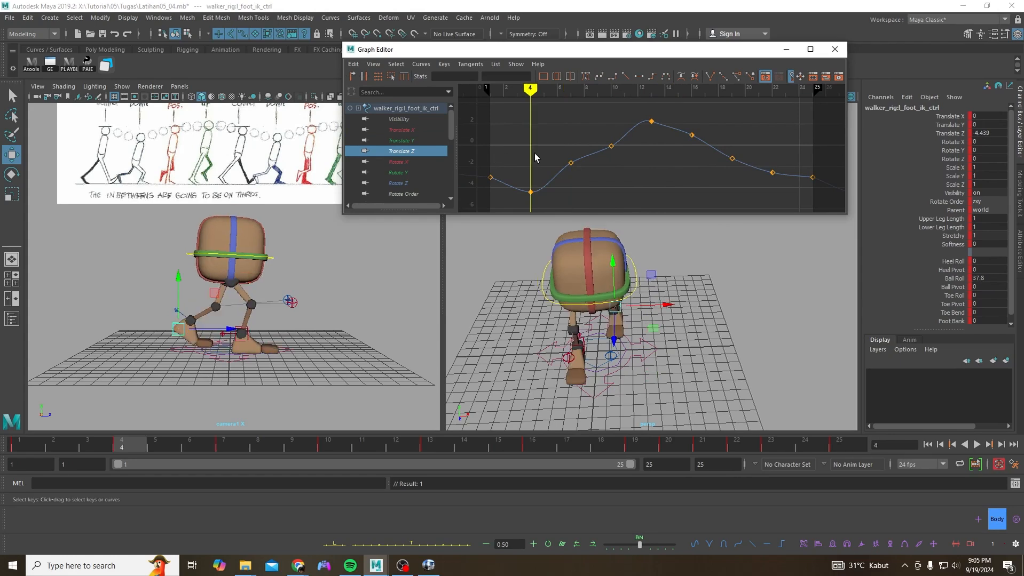
key("period")
key("period")
key("comma")
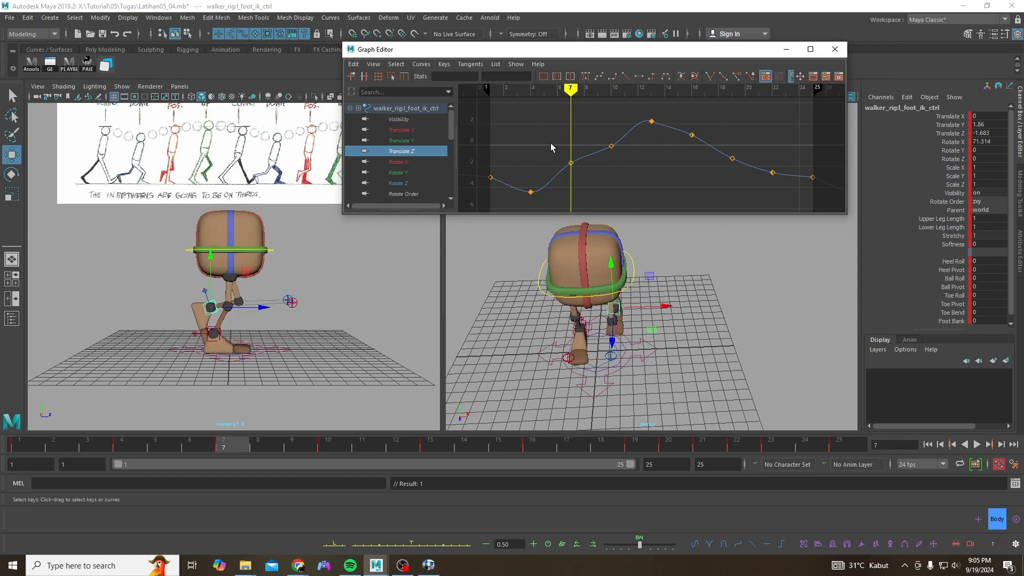
Try lowering the left foot's Translate Z key at frame 7 to about -2.186 and undo the change.
left_click_drag(550, 143, 580, 175)
middle_click_drag(570, 167, 570, 172, "shift")
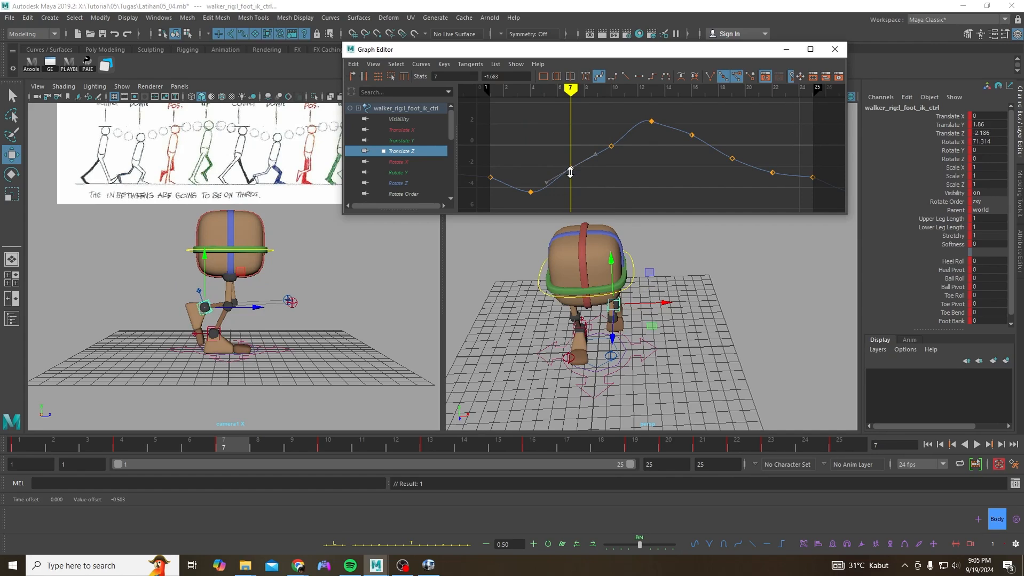
key("ctrl+z")
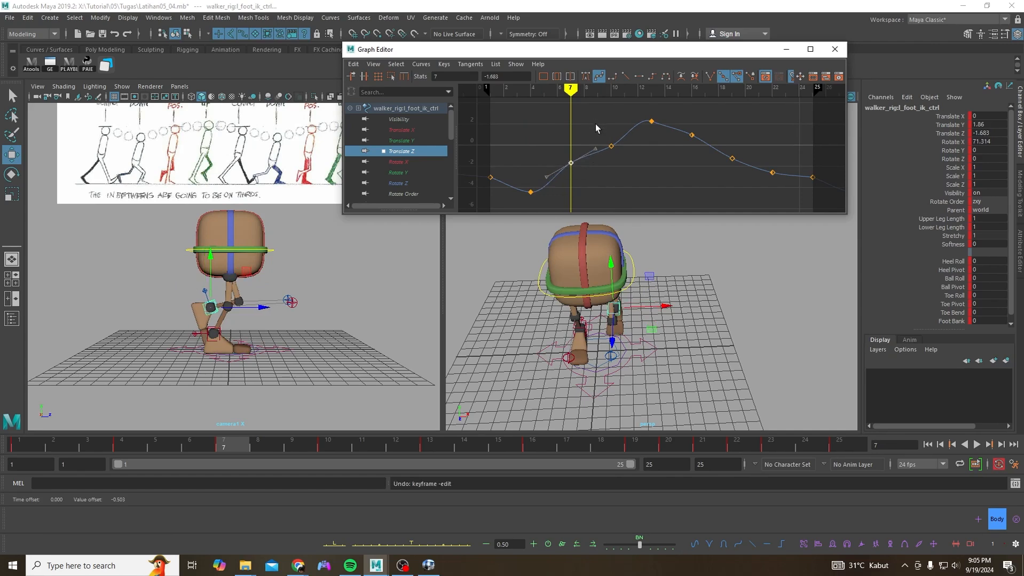
Raise the left foot's Translate Z key at frame 10 to about 0.658 and apply auto tangents at frame 13.
left_click(611, 146)
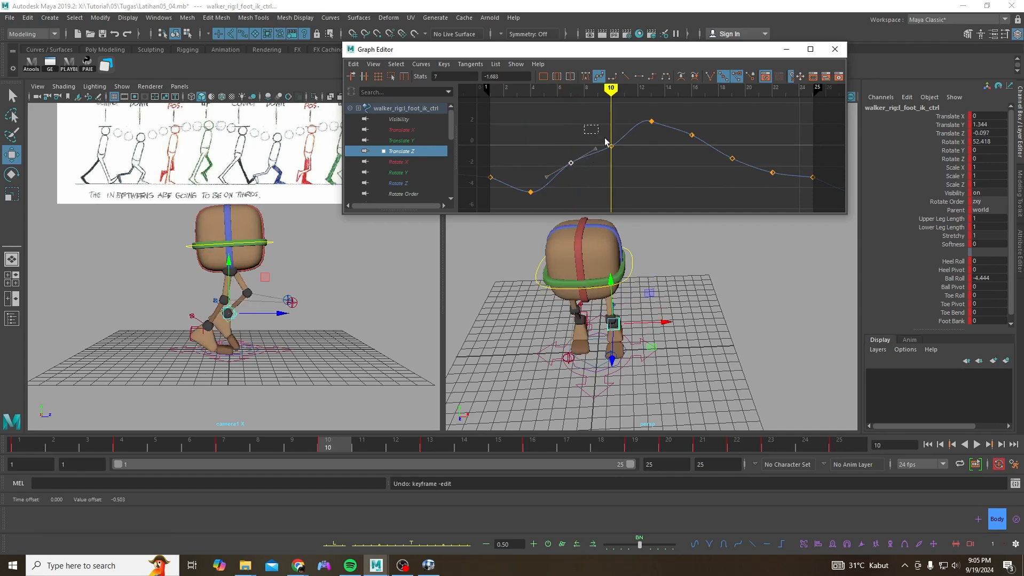
middle_click_drag(621, 149, 622, 141, "shift")
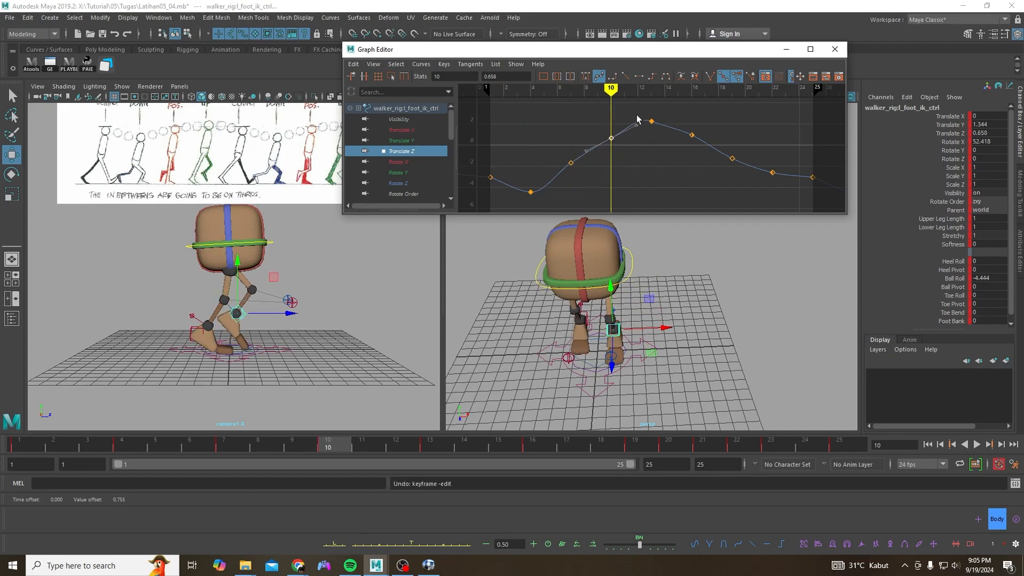
left_click(586, 76)
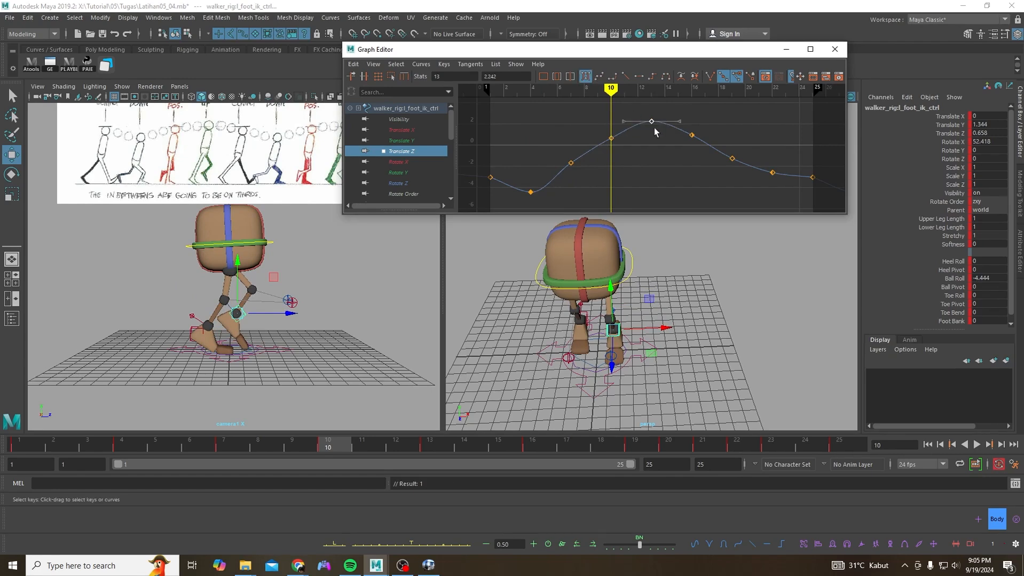
Lower the left foot's Translate Z key at frame 7 to about -2.337.
left_click(691, 149)
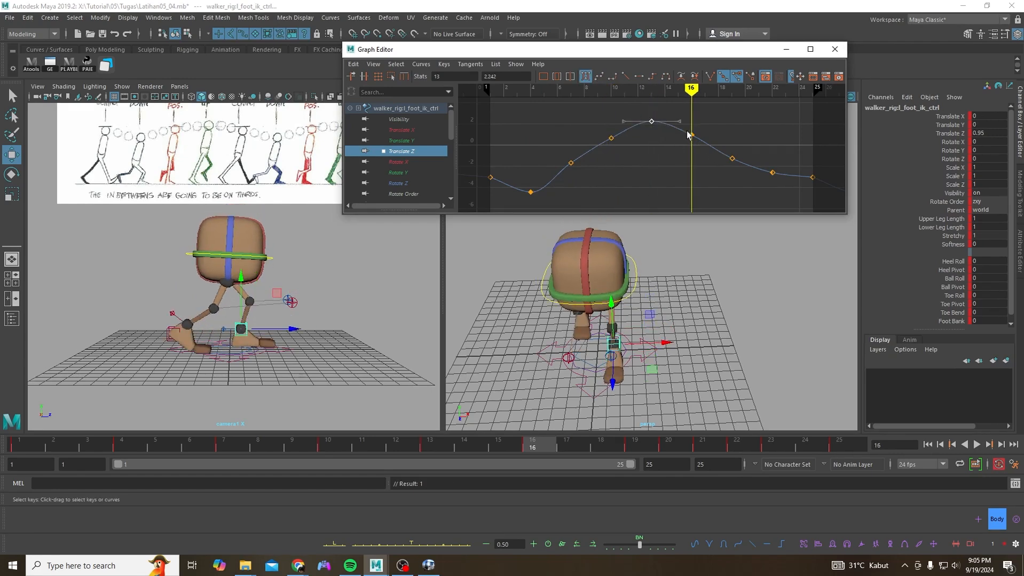
left_click_drag(610, 159, 593, 174)
middle_click_drag(592, 173, 593, 177, "shift")
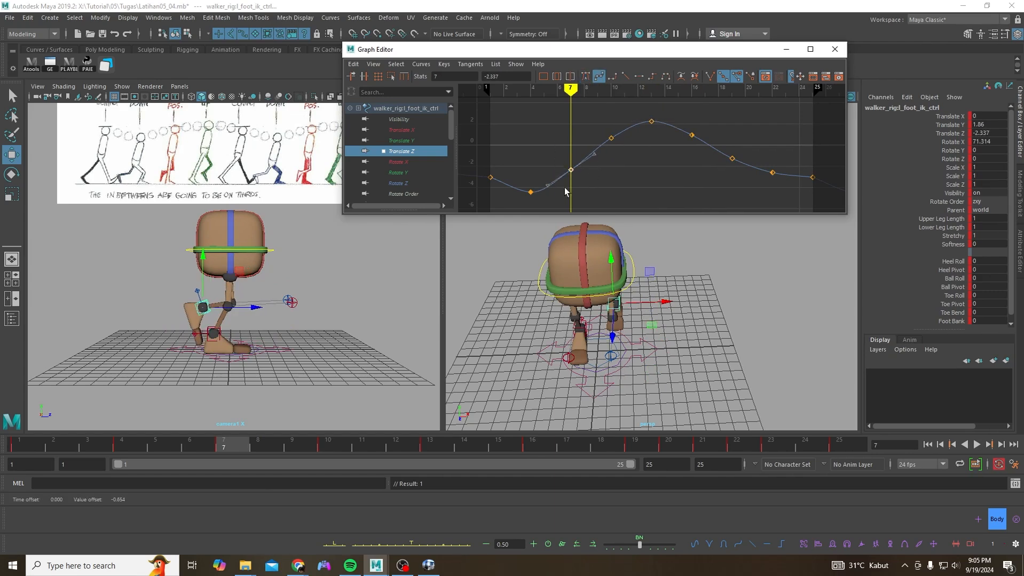
Play back the walk cycle and scrub to frames 7 and 22 to check the left foot's motion.
key("alt+v")
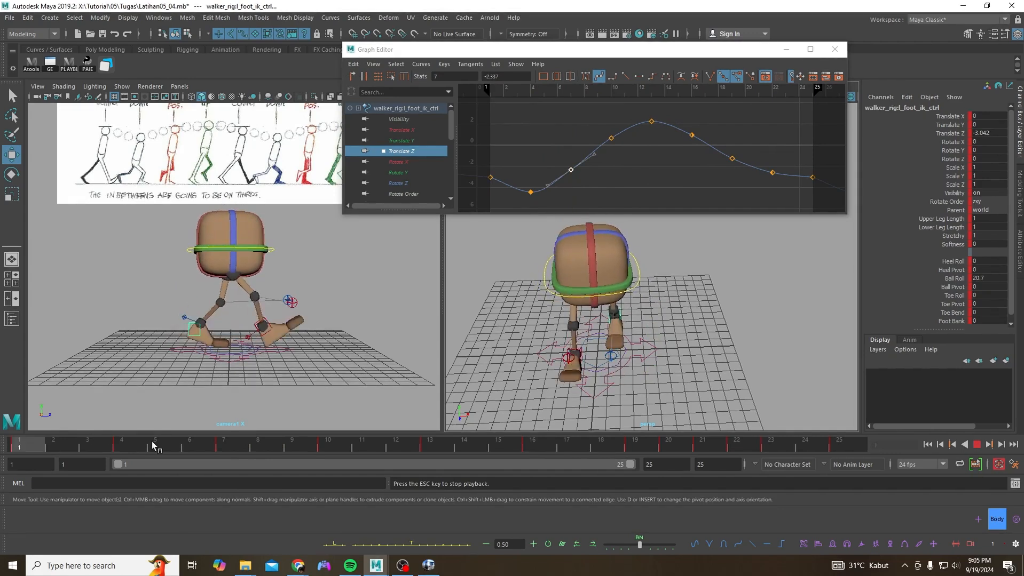
key("Escape")
left_click_drag(147, 445, 223, 445)
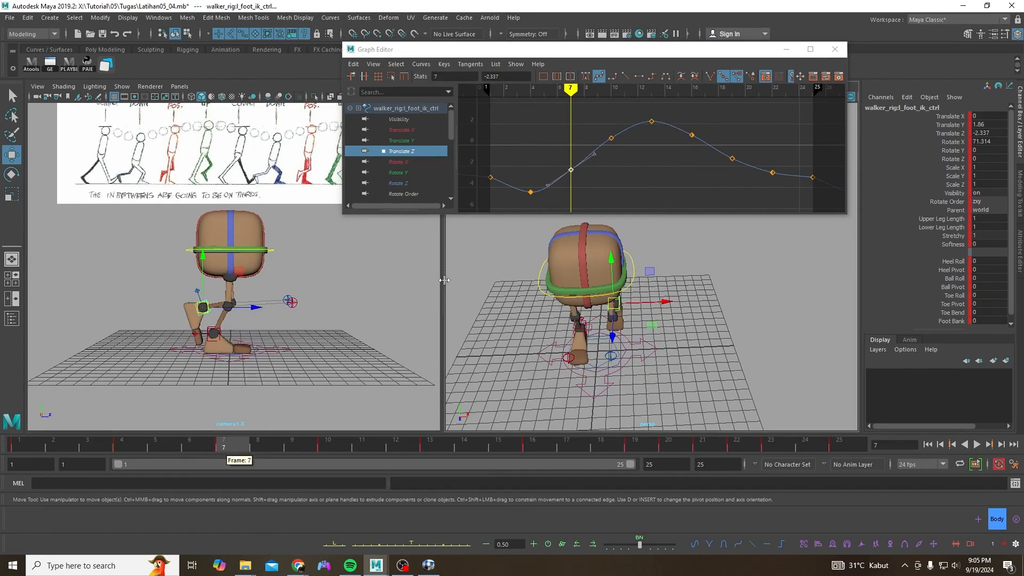
key("q")
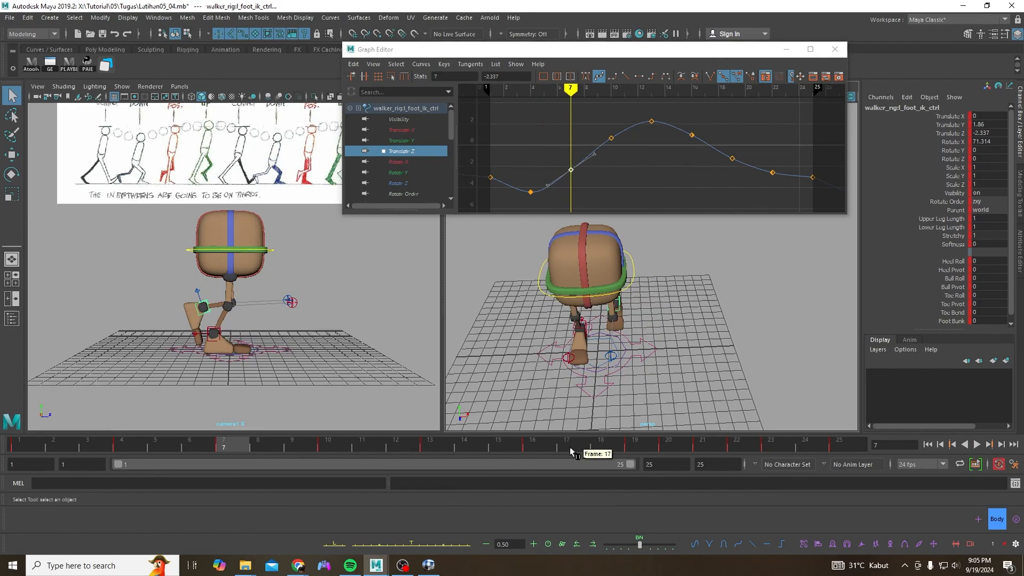
left_click_drag(589, 448, 760, 447)
Try lowering the left foot's Translate Z keys at frames 19 and 22 together and undo the change.
left_click_drag(722, 145, 776, 192)
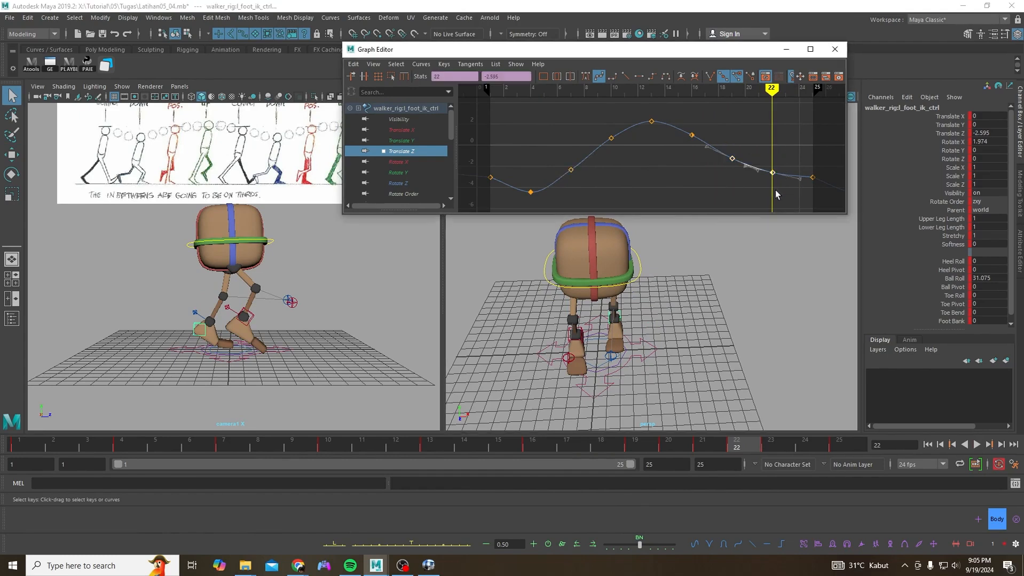
middle_click_drag(752, 165, 755, 172, "shift")
key("ctrl+z")
key("ctrl+z")
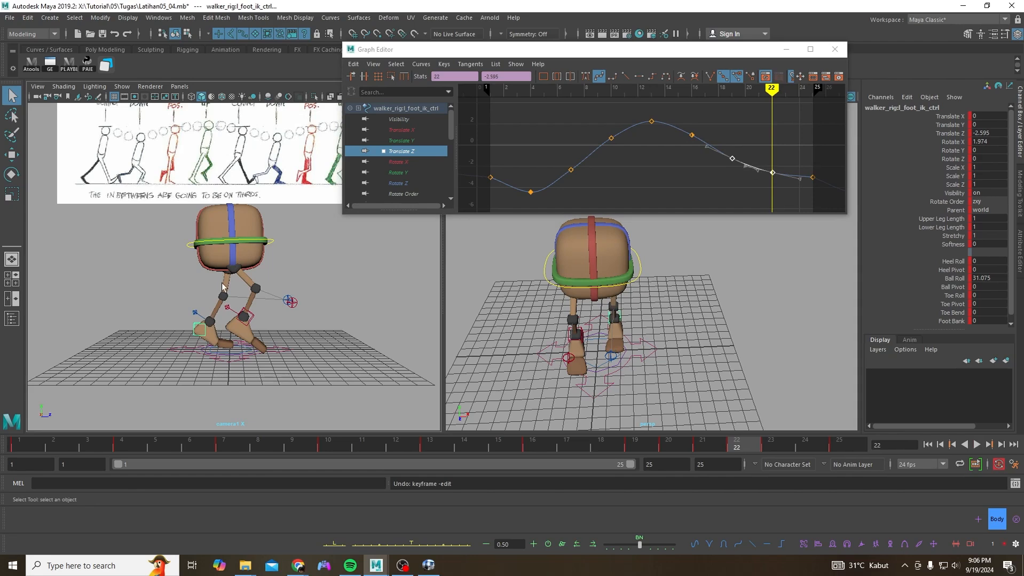
Select the right foot IK control and apply auto tangents to its Rotate X keys from frame 4 to frame 16.
left_click(777, 448)
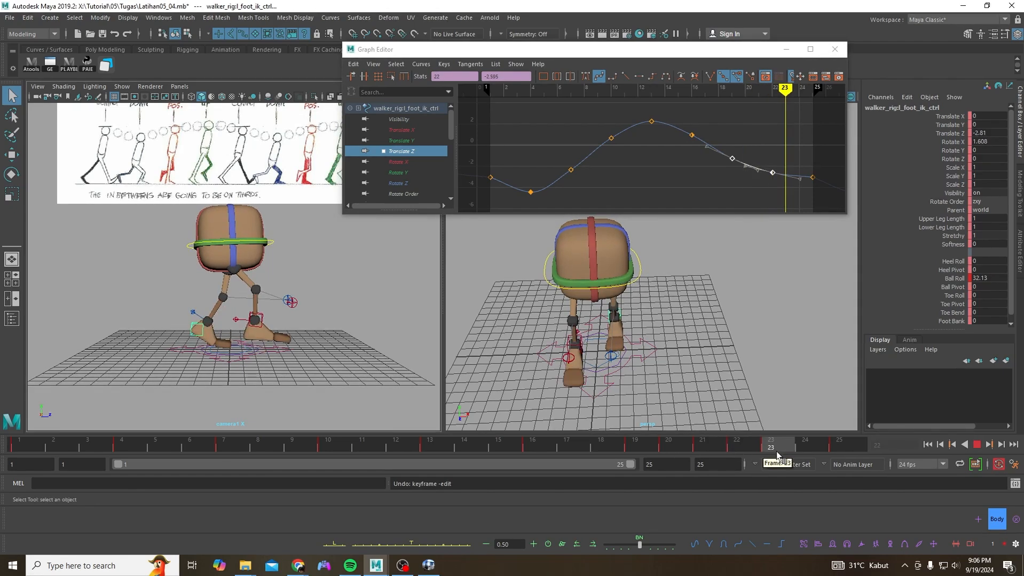
left_click_drag(777, 457, 884, 481)
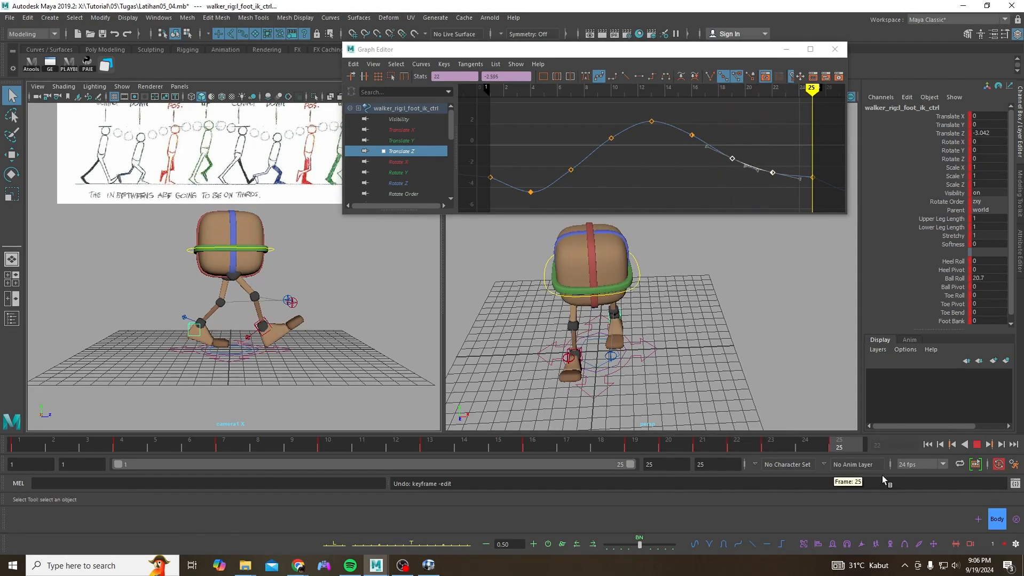
left_click(580, 353)
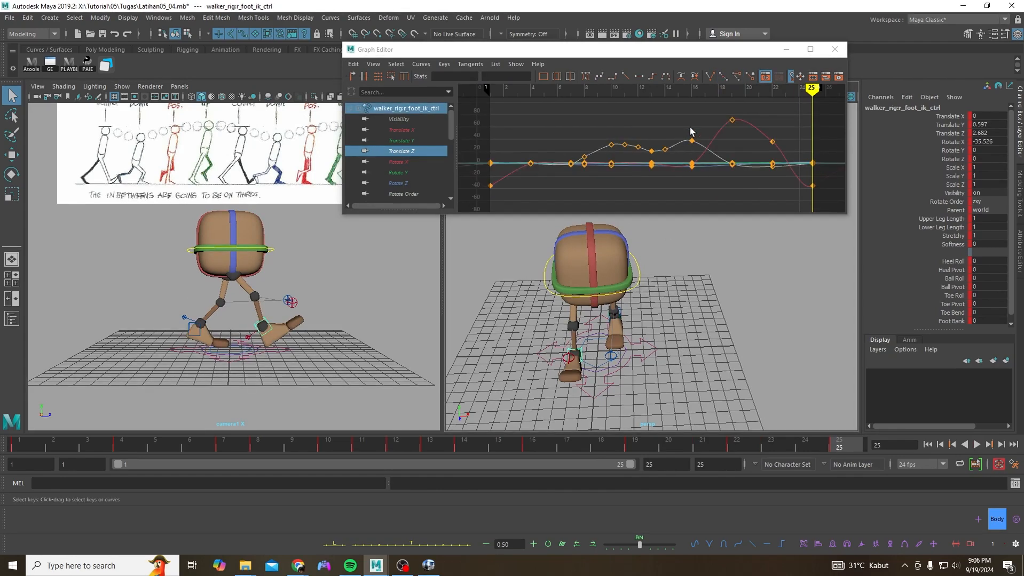
left_click(403, 160)
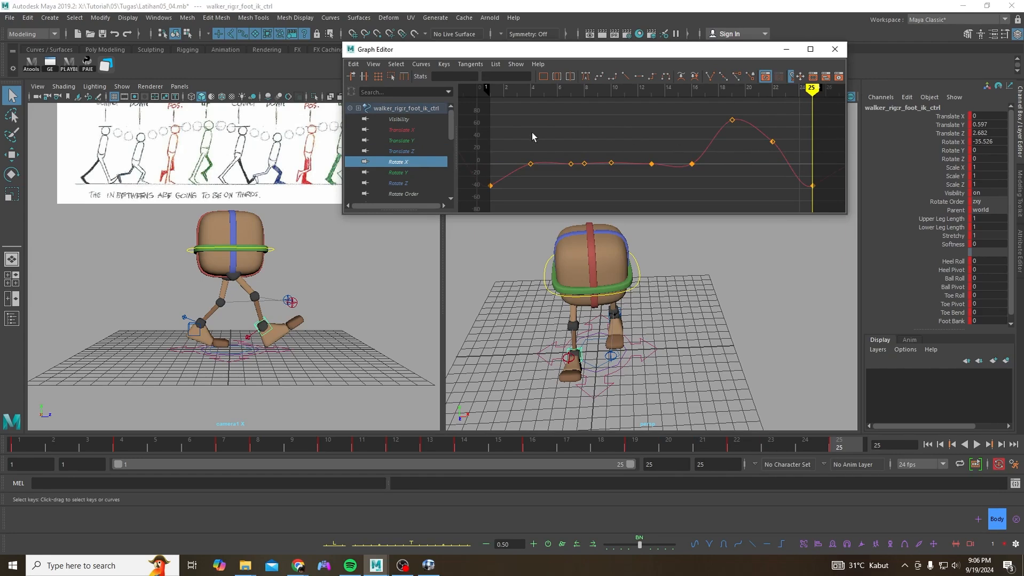
left_click(95, 449)
key("e")
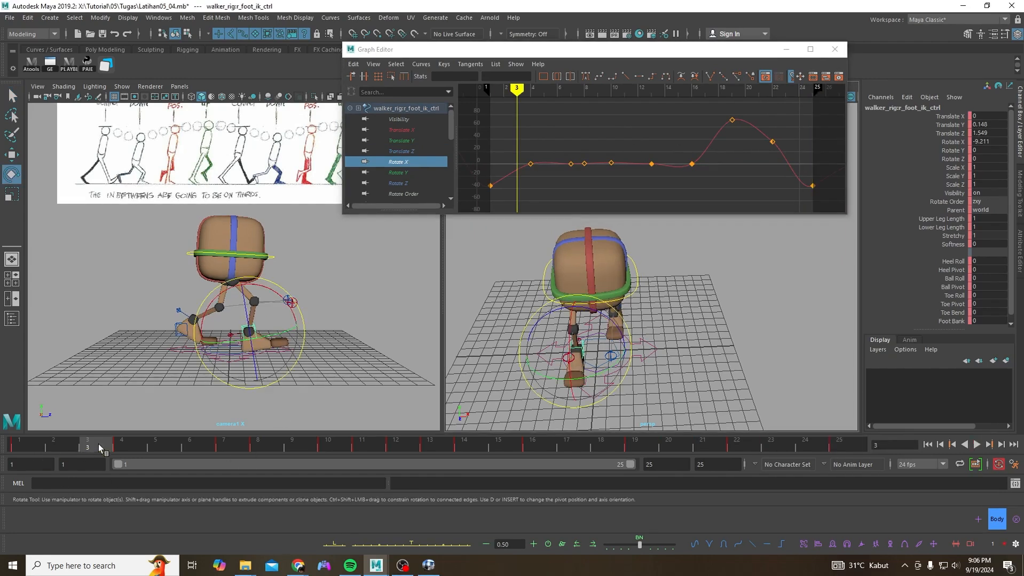
left_click_drag(99, 449, 126, 450)
left_click_drag(504, 151, 749, 184)
left_click(588, 79)
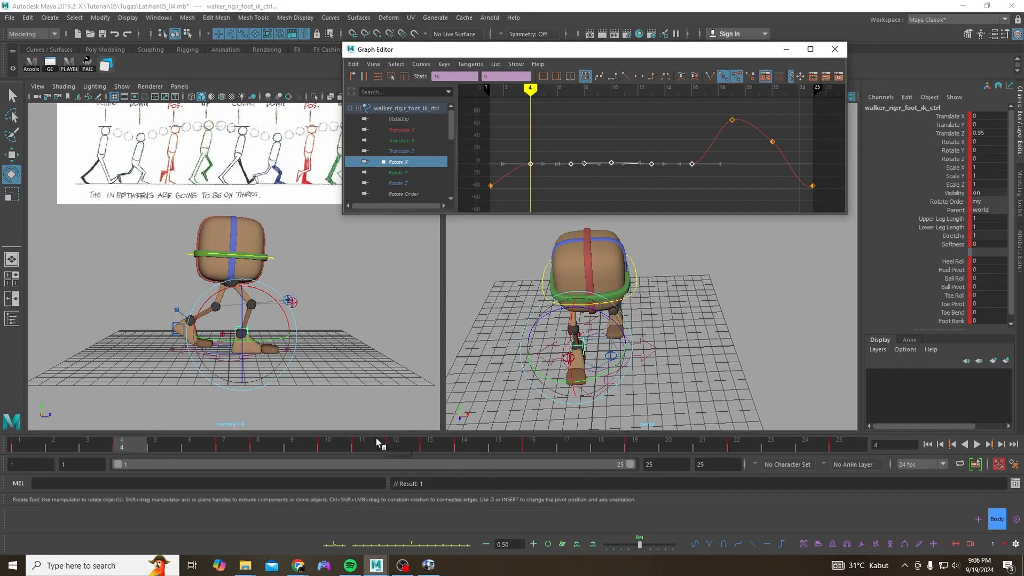
Flatten the tangents of the right foot's Rotate X keys at frames 1 and 25, and check the pose at frame 22.
left_click_drag(377, 443, 861, 477)
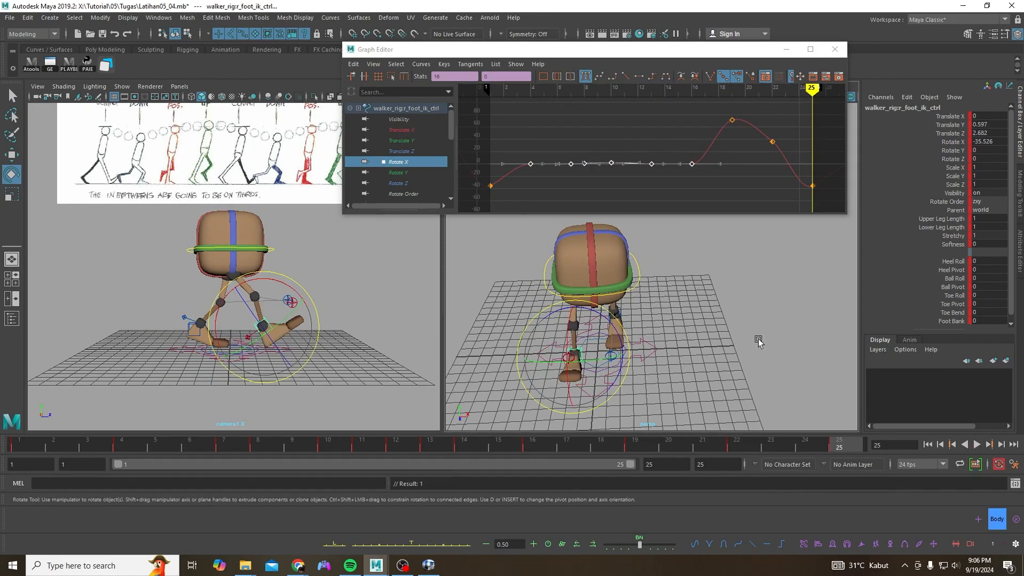
left_click_drag(487, 183, 890, 246)
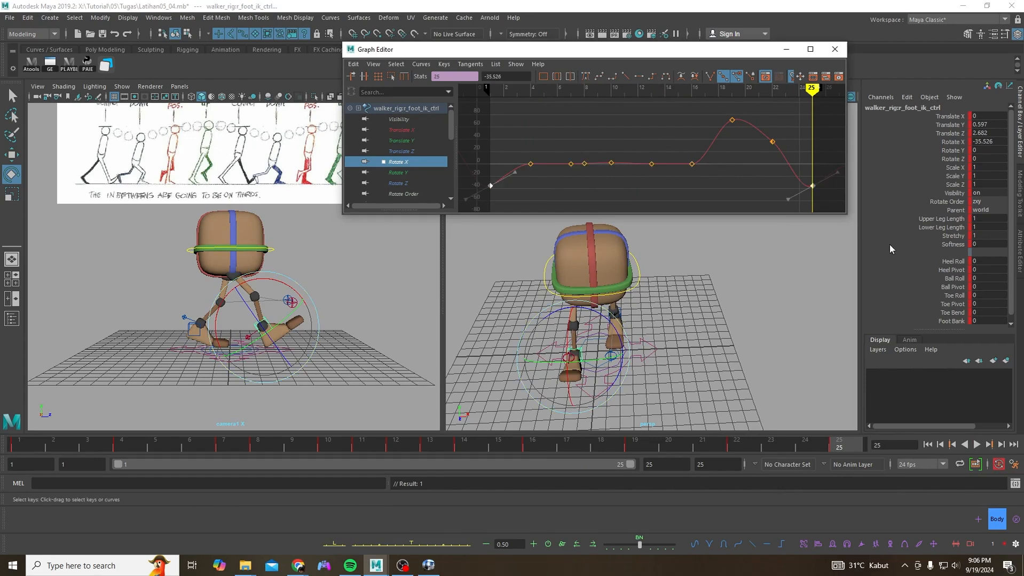
left_click(745, 445)
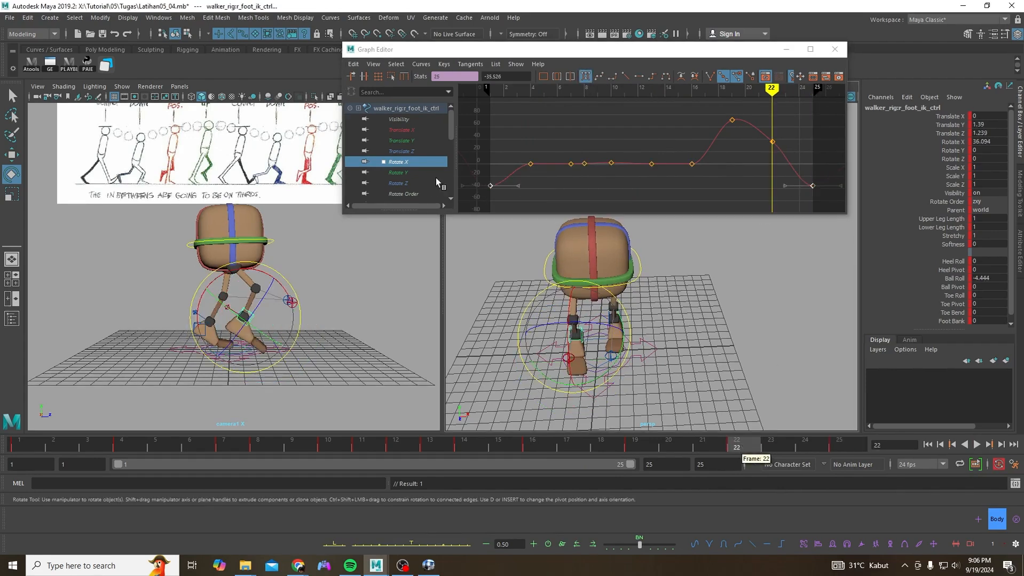
Give the right foot's Translate Z keys at frames 1 and 25 flat tangents and play back the walk cycle.
left_click(401, 151)
mouse_move(437, 444)
left_mouse_down()
mouse_move(121, 443)
mouse_move(118, 429)
mouse_move(21, 427)
left_mouse_up()
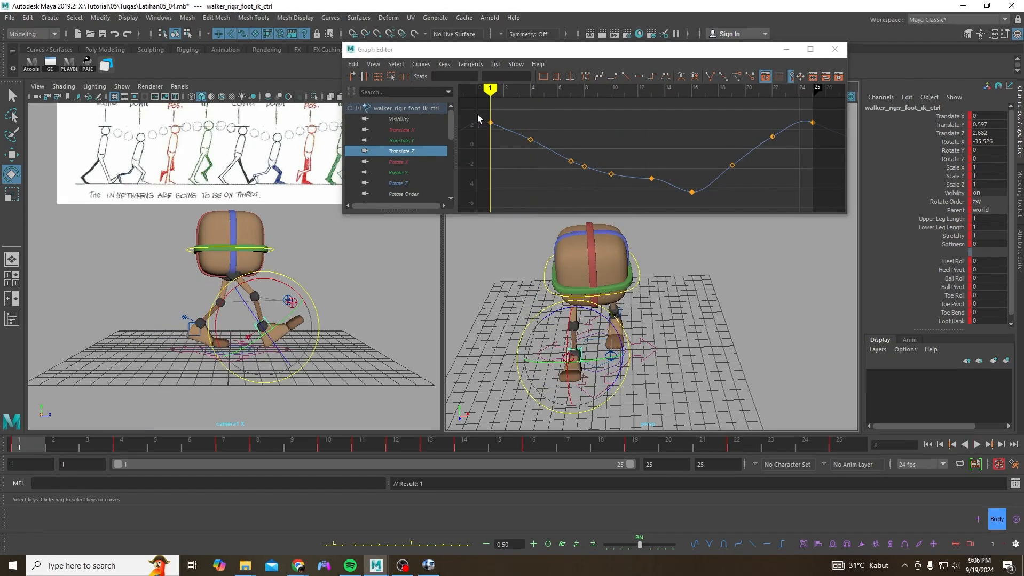
left_click_drag(476, 108, 822, 132)
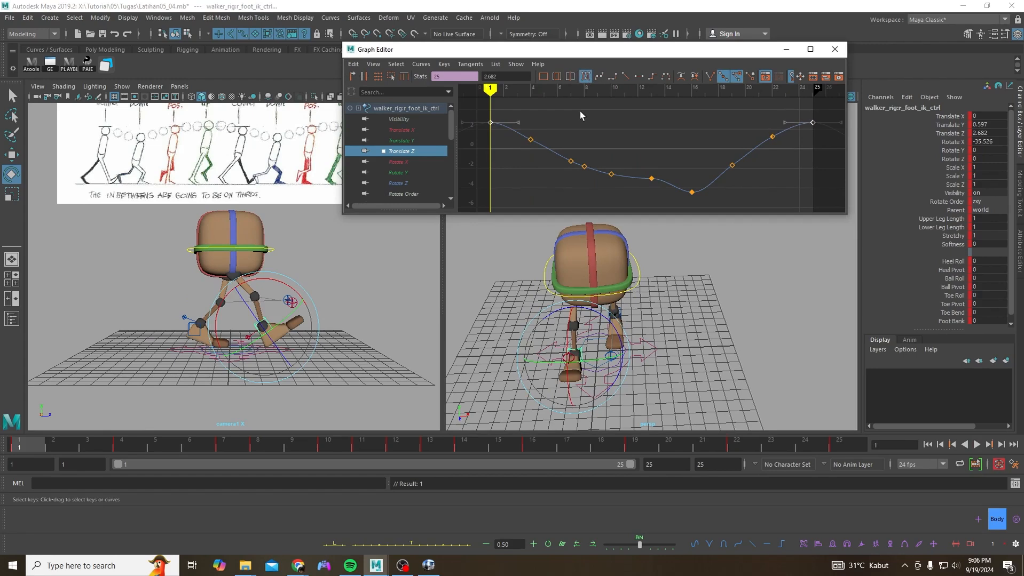
mouse_move(27, 451)
left_mouse_down()
mouse_move(310, 462)
mouse_move(369, 454)
mouse_move(569, 475)
mouse_move(552, 476)
mouse_move(641, 473)
mouse_move(427, 472)
mouse_move(571, 475)
mouse_move(516, 477)
left_mouse_up()
key("alt+v")
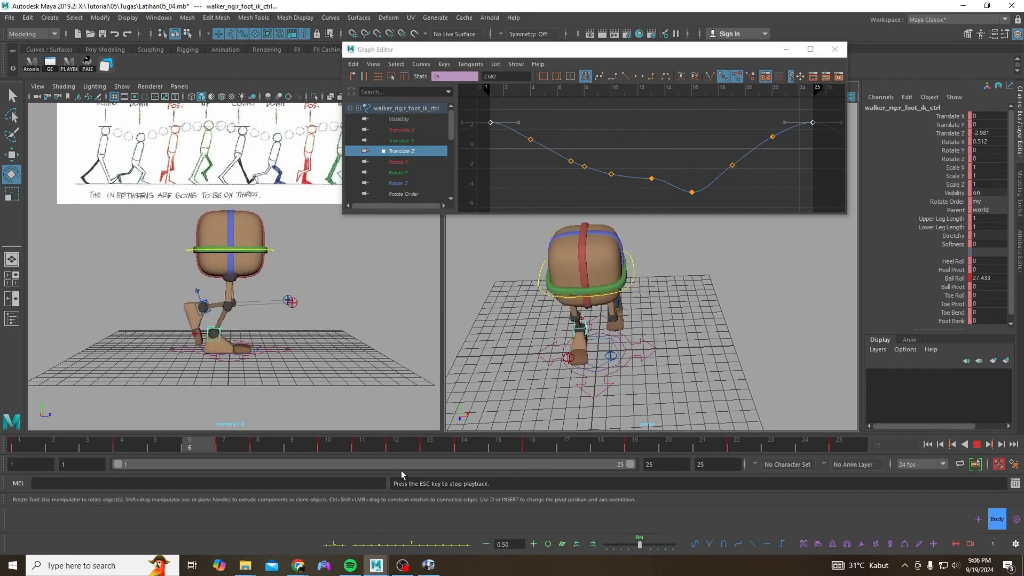
left_click(470, 444)
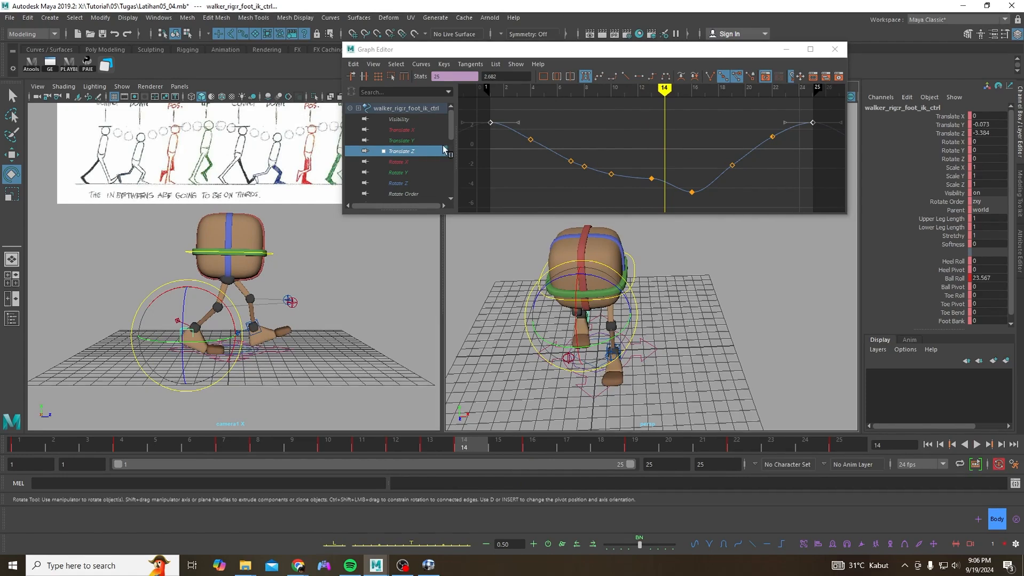
Apply auto tangents to the right foot's Translate Y keys from frame 4 to 16 and review the motion up to frame 14.
left_click(416, 141)
left_click_drag(732, 214, 732, 212)
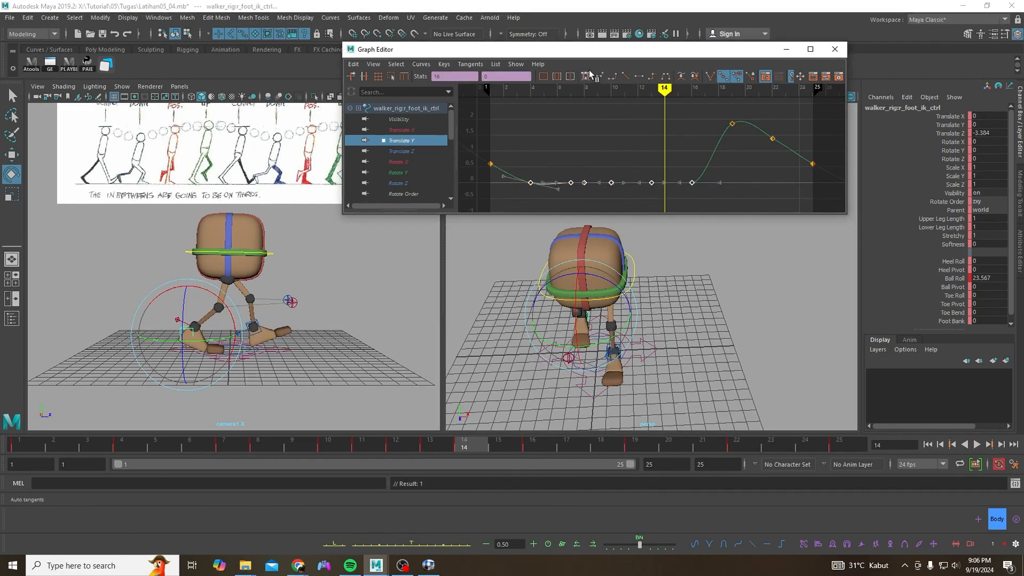
key("alt+v")
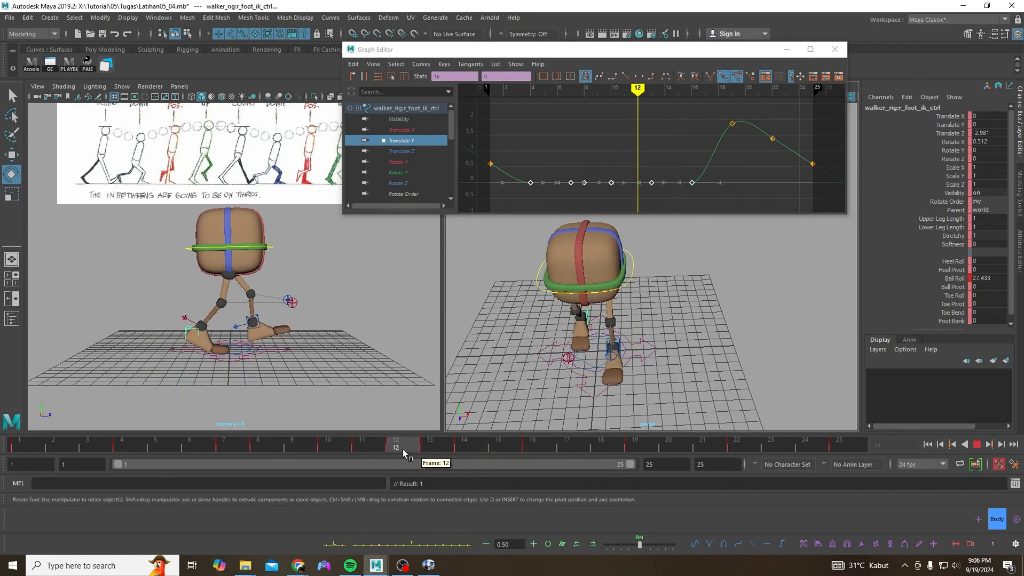
left_click_drag(472, 459, 516, 471)
key("alt+v")
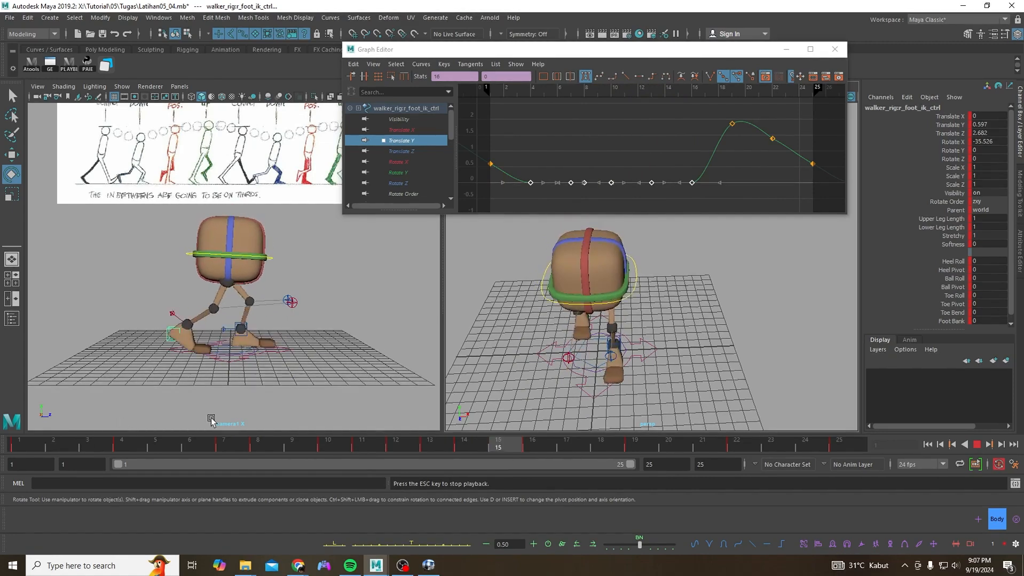
left_click(375, 441)
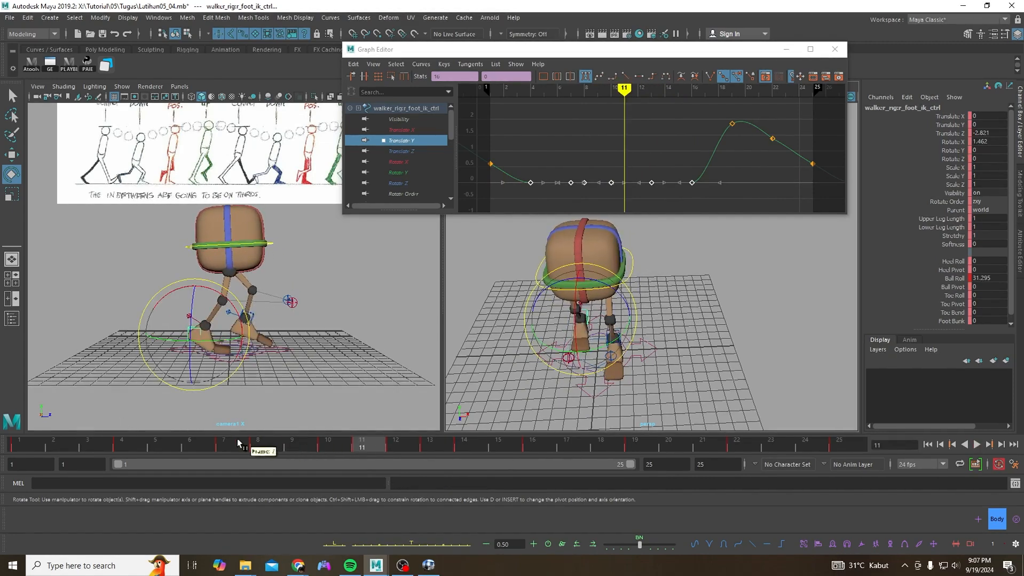
left_click_drag(358, 450, 462, 452)
Set a key on all channels of the right foot IK control at frame 14.
left_click(412, 194)
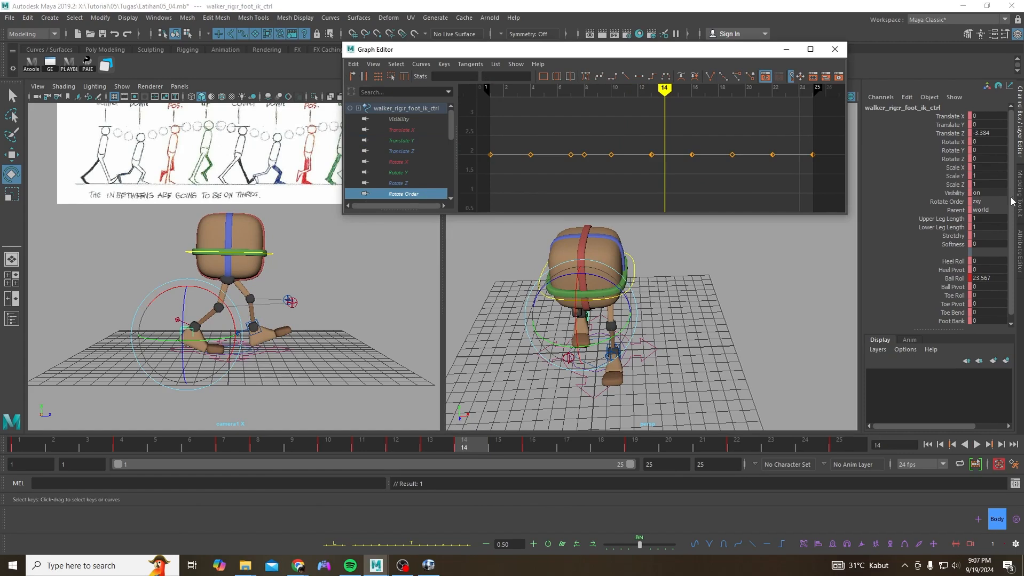
left_click(952, 278)
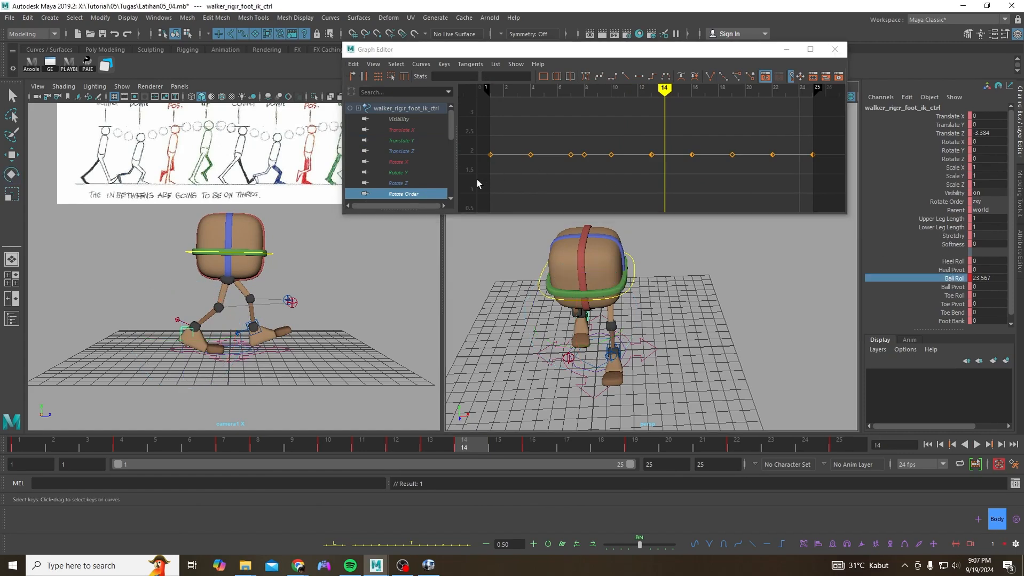
scroll(443, 163, "down", 3)
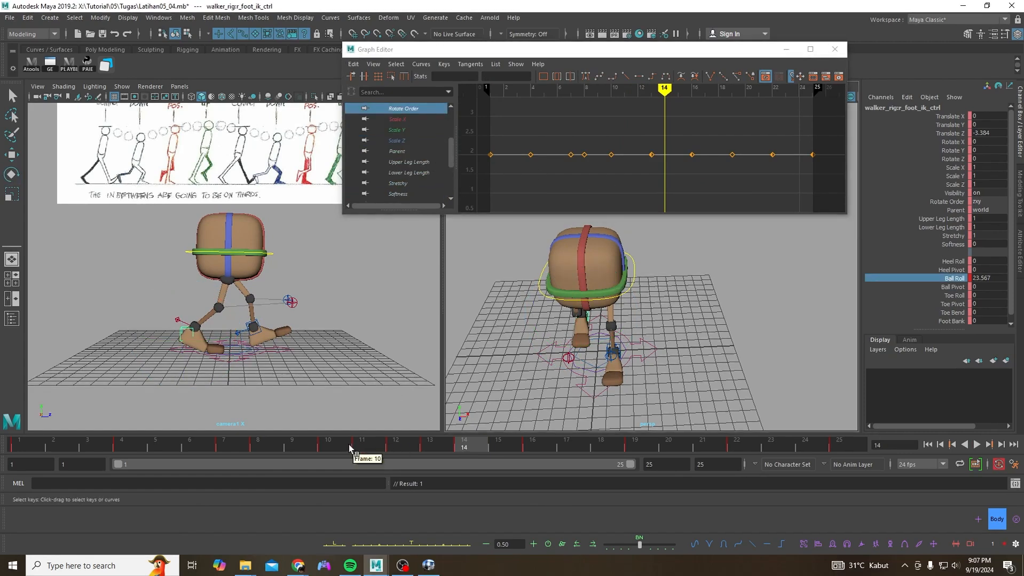
left_click_drag(351, 449, 474, 452)
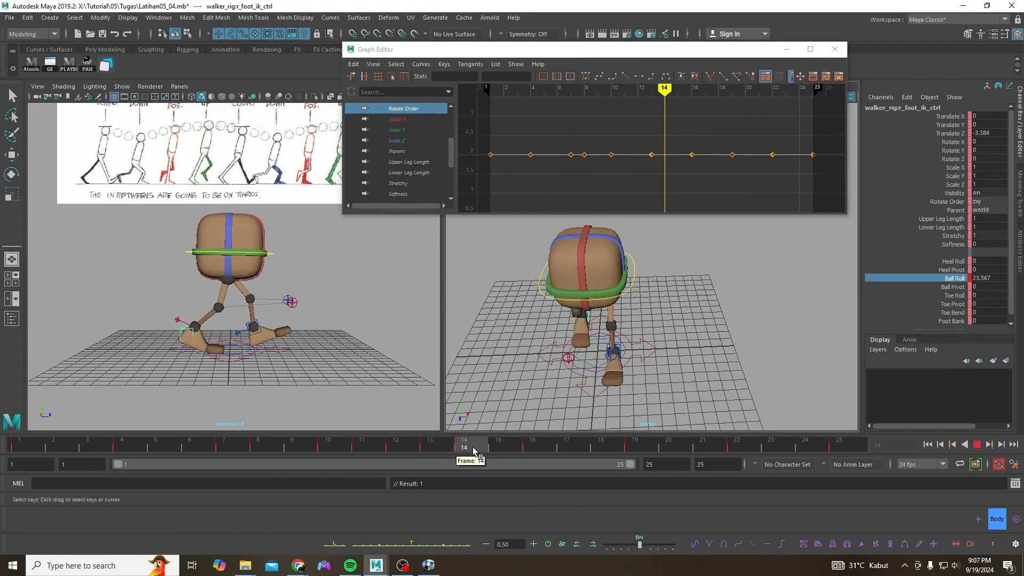
key("s")
Delete the right foot's Ball Roll keys at frames 11, 12 and 13.
scroll(408, 177, "down", 3)
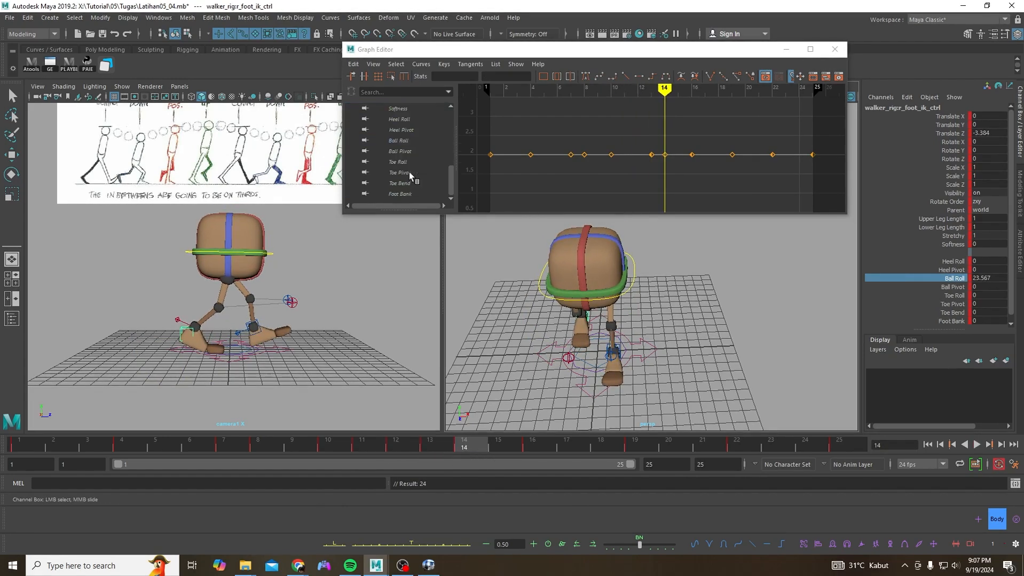
left_click(405, 141)
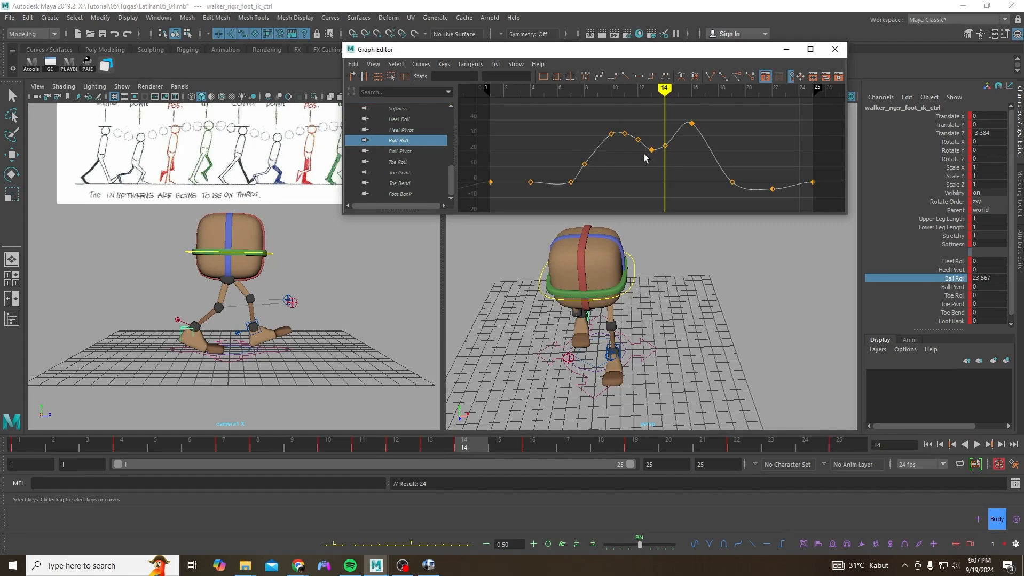
left_click(340, 446)
left_click(363, 447)
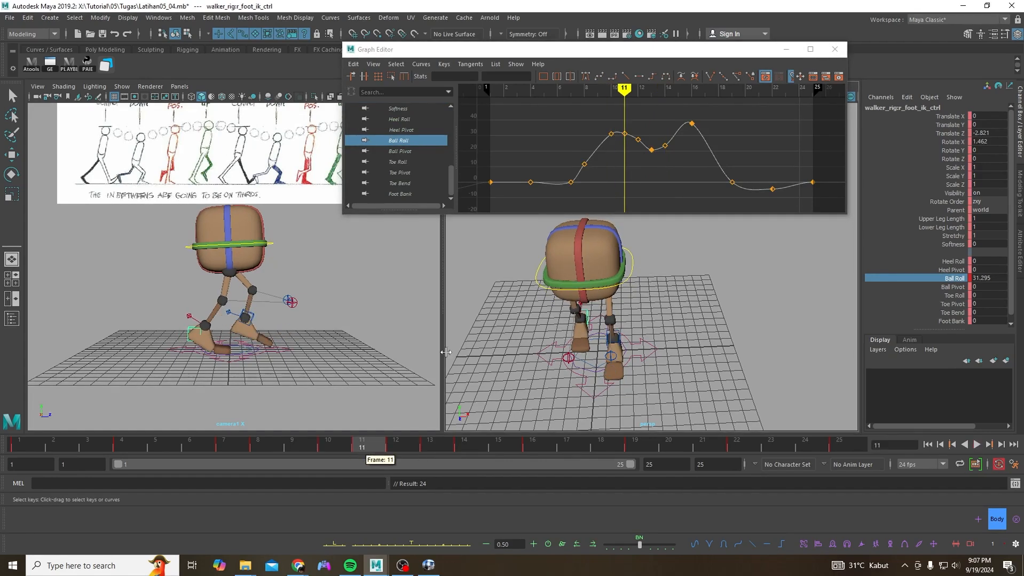
left_click(651, 150)
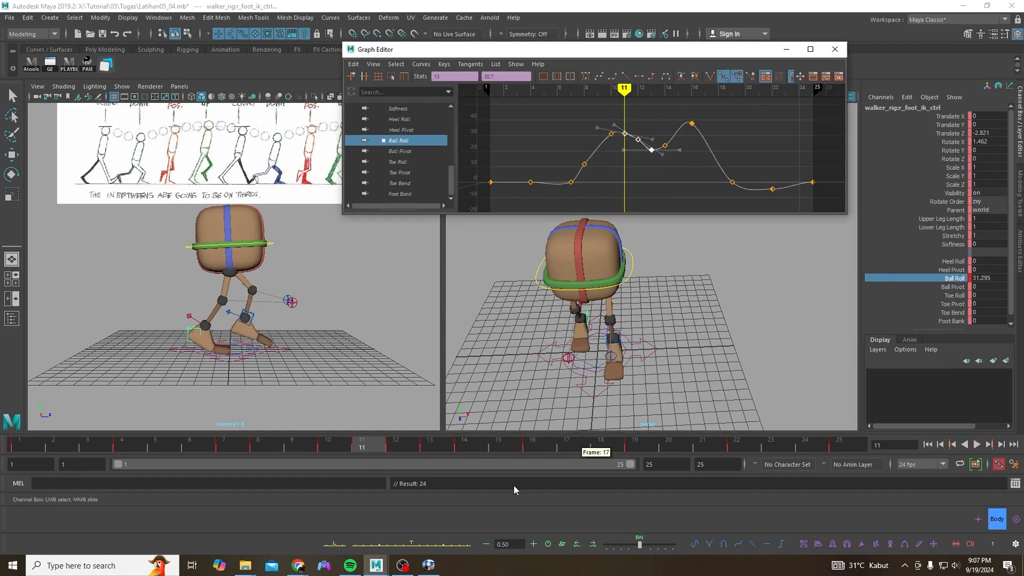
left_click_drag(410, 441, 463, 452)
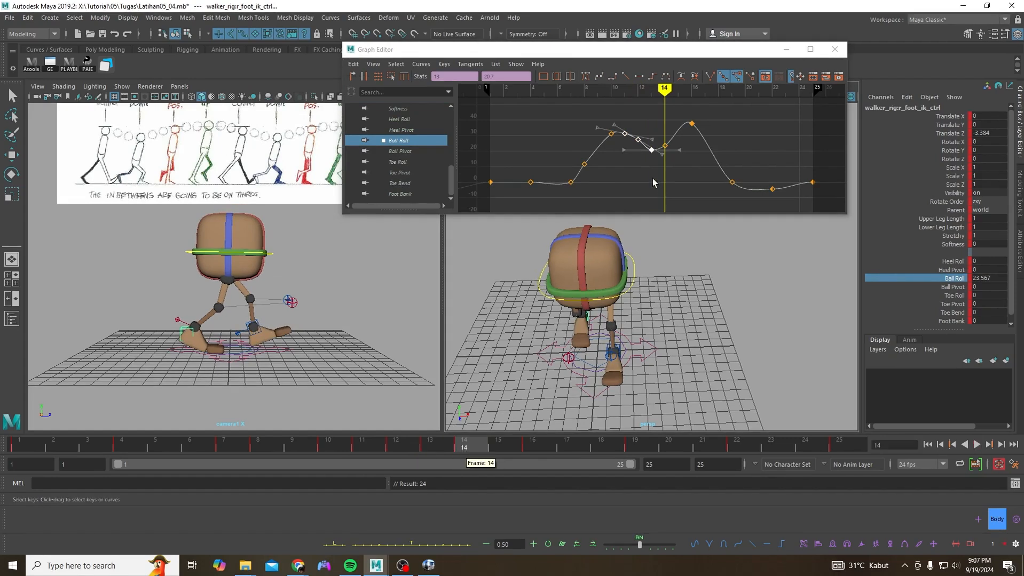
key("Delete")
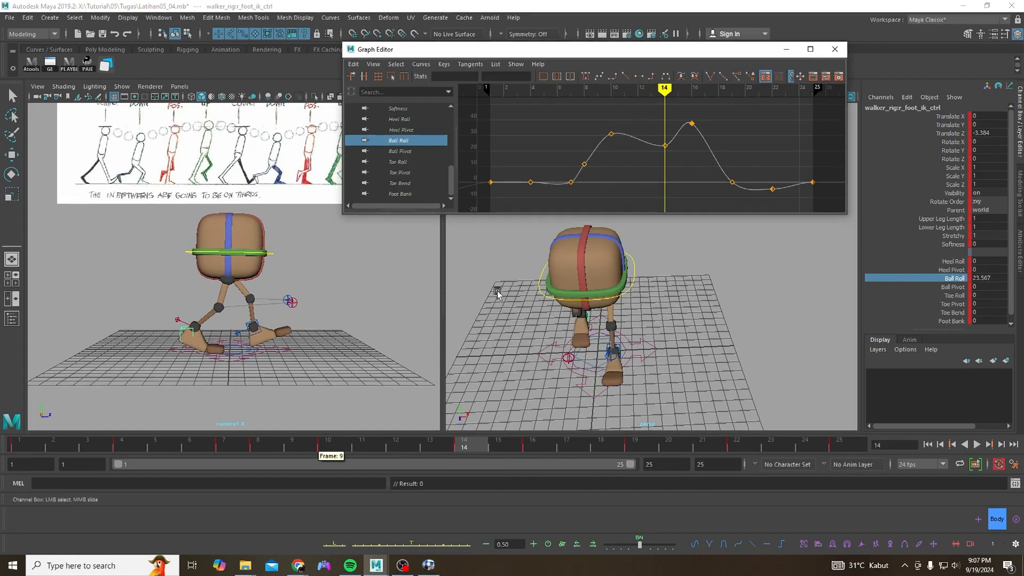
Delete the right foot's Rotate X keys at frames 8 and 10.
mouse_move(293, 451)
left_mouse_down()
mouse_move(400, 448)
mouse_move(468, 462)
mouse_move(297, 446)
mouse_move(428, 449)
mouse_move(330, 449)
left_mouse_up()
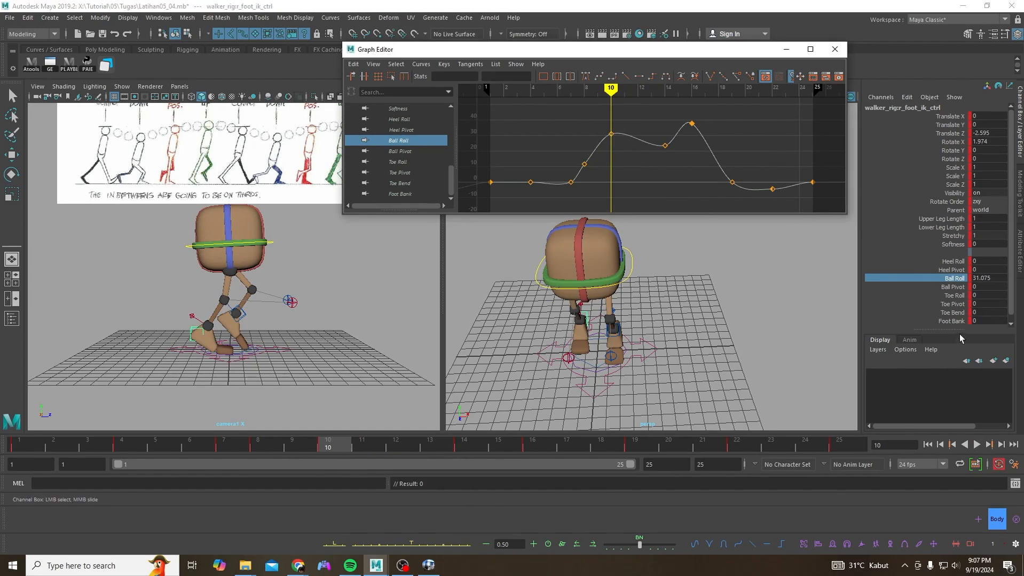
left_click(949, 142)
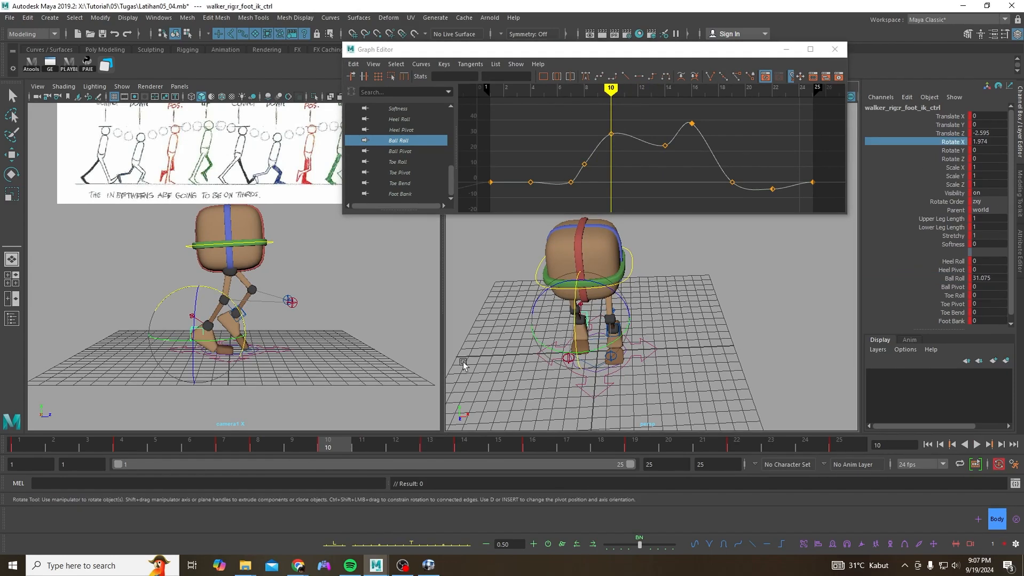
scroll(409, 112, "up", 5)
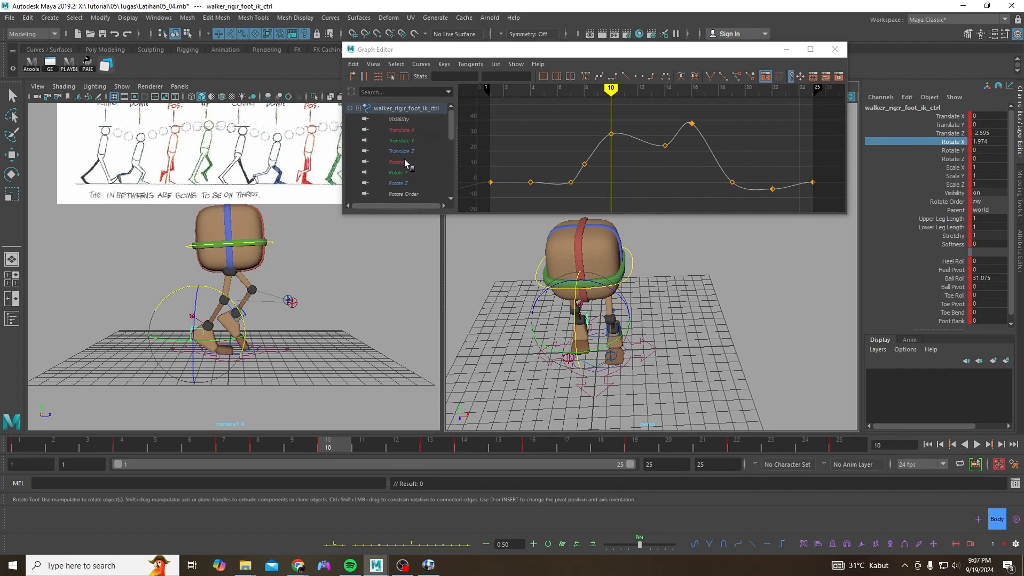
left_click(404, 161)
key("f")
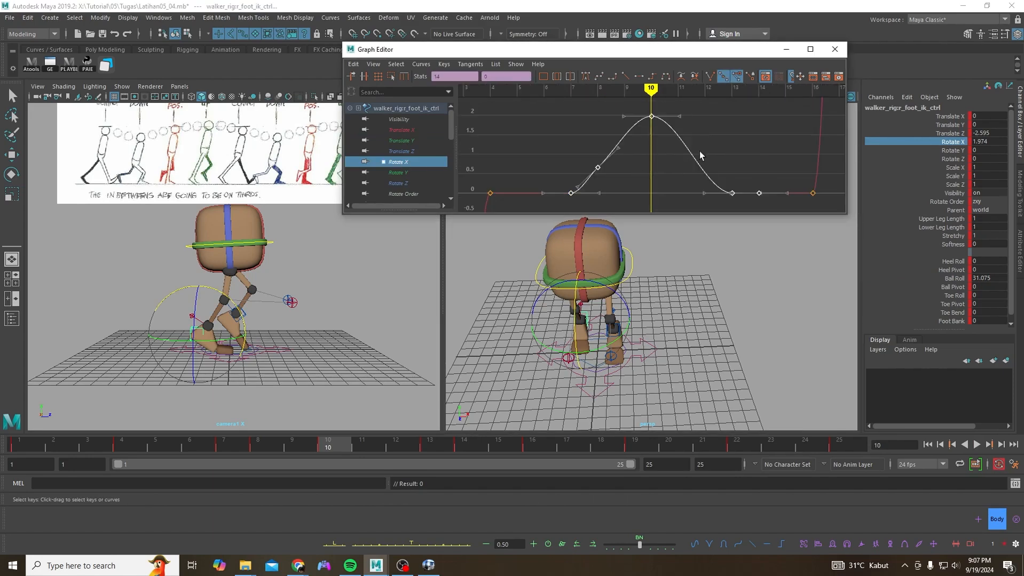
left_click_drag(274, 446, 339, 447)
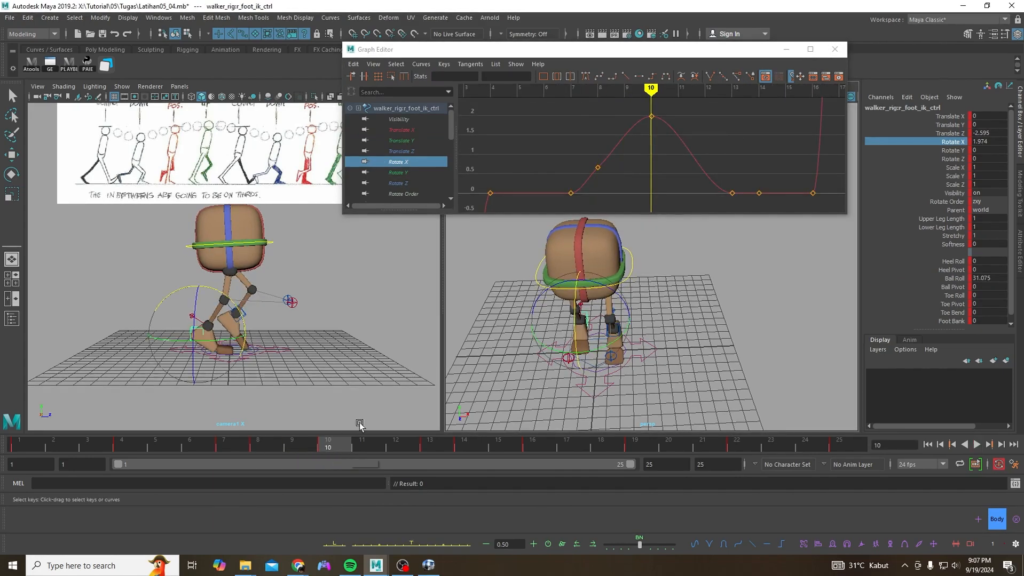
left_click(713, 135)
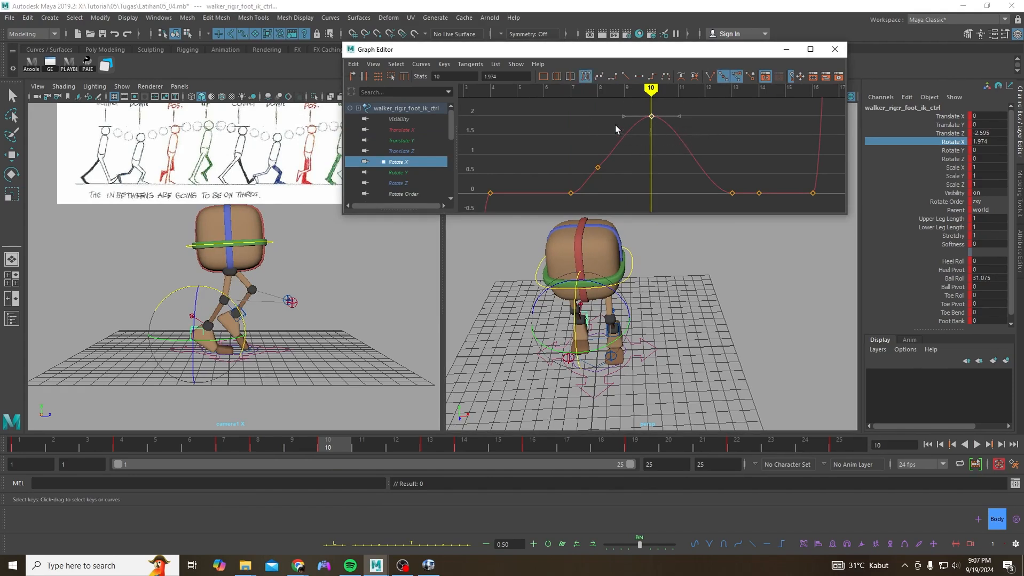
left_click_drag(729, 190, 727, 188)
key("Delete")
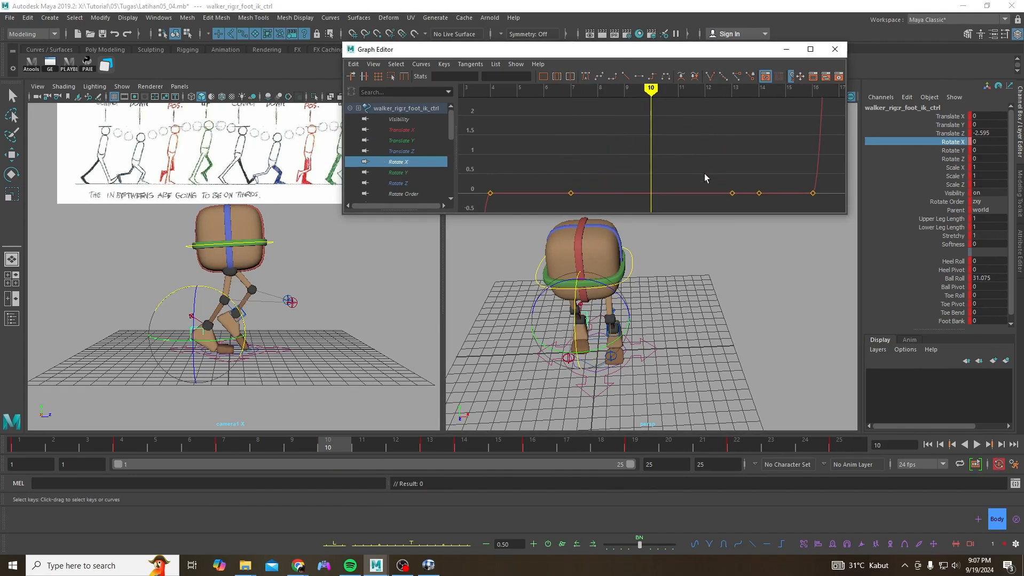
Inspect the right foot's Translate Y curve around frame 10 and play back the cycle, scrubbing to frame 11.
left_click(403, 140)
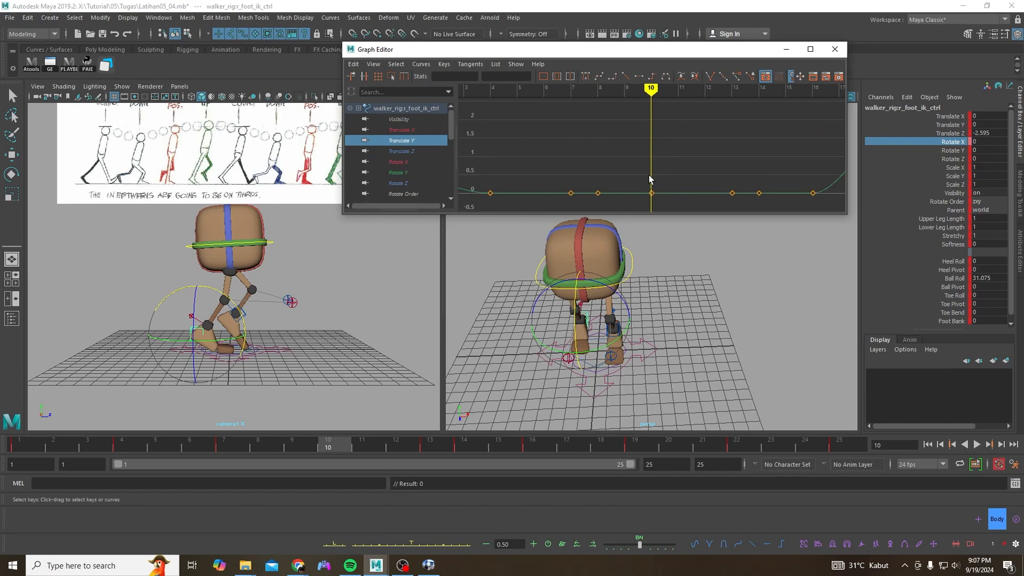
key("alt+v")
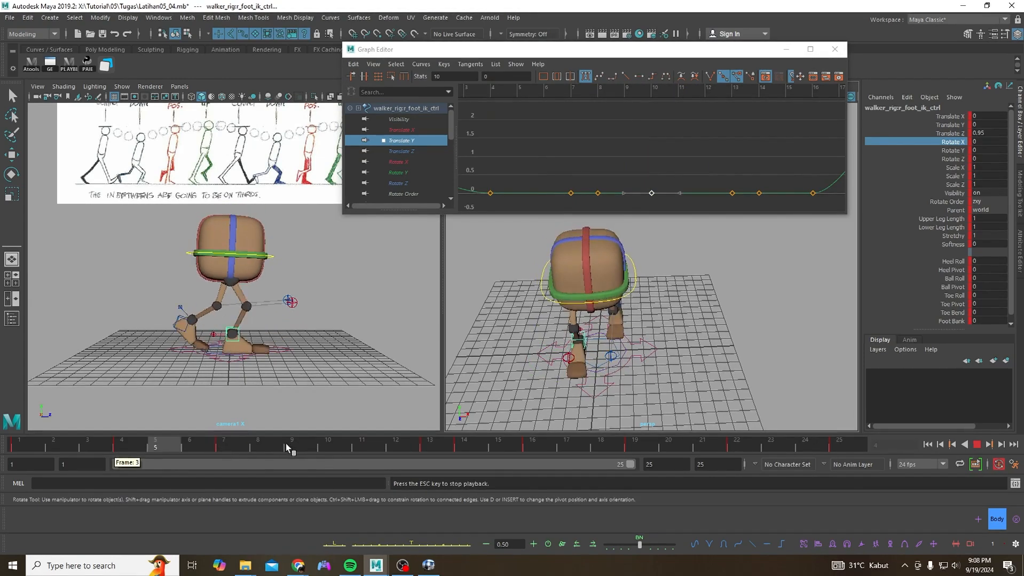
key("Escape")
left_click_drag(265, 446, 367, 461)
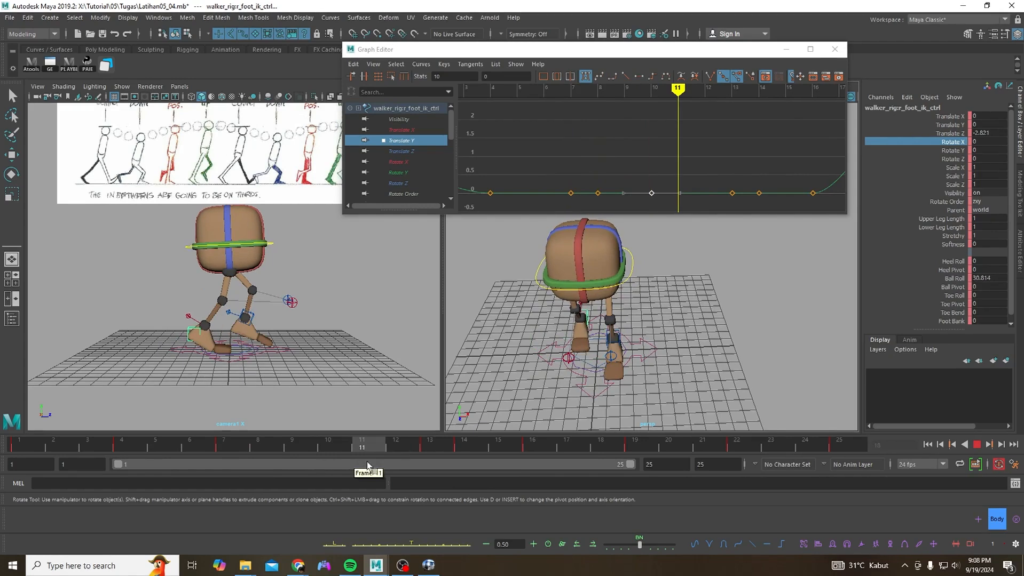
left_click(743, 326)
left_click(588, 314)
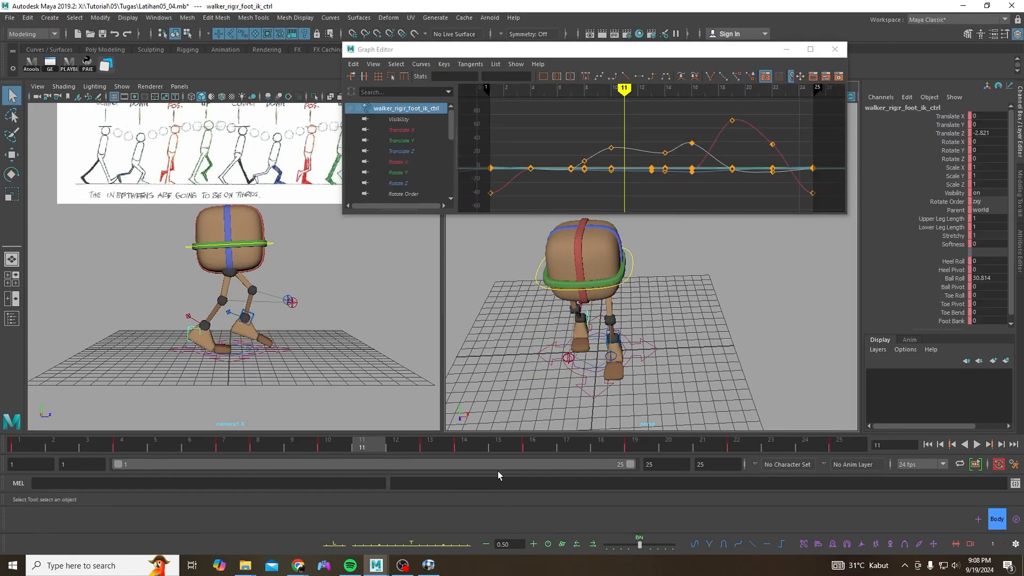
Delete the right foot's Translate Z key at frame 13 and scrub to frame 16 to check the motion.
left_click_drag(320, 447, 467, 447)
left_click(419, 152)
left_click(651, 177)
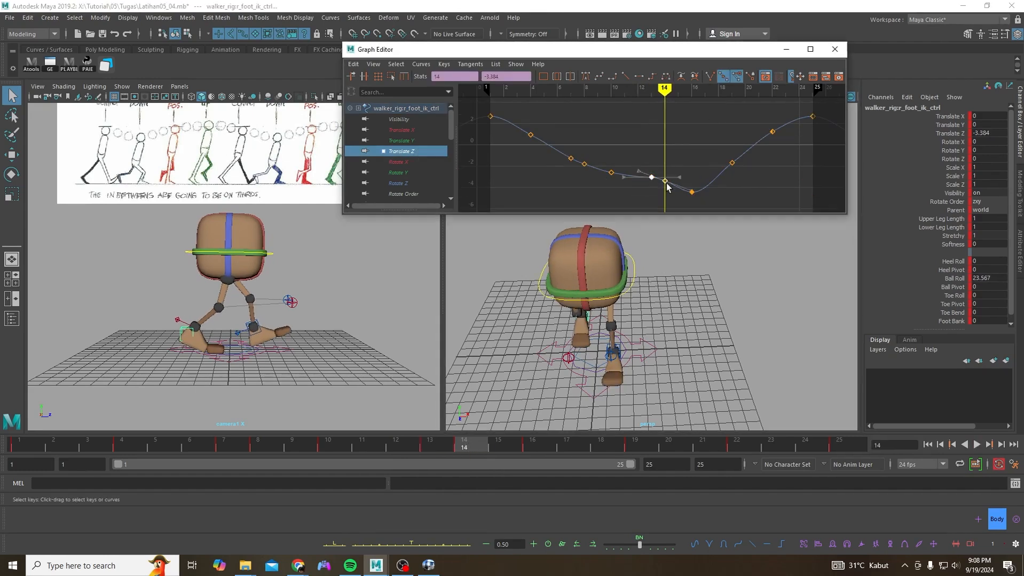
key("f")
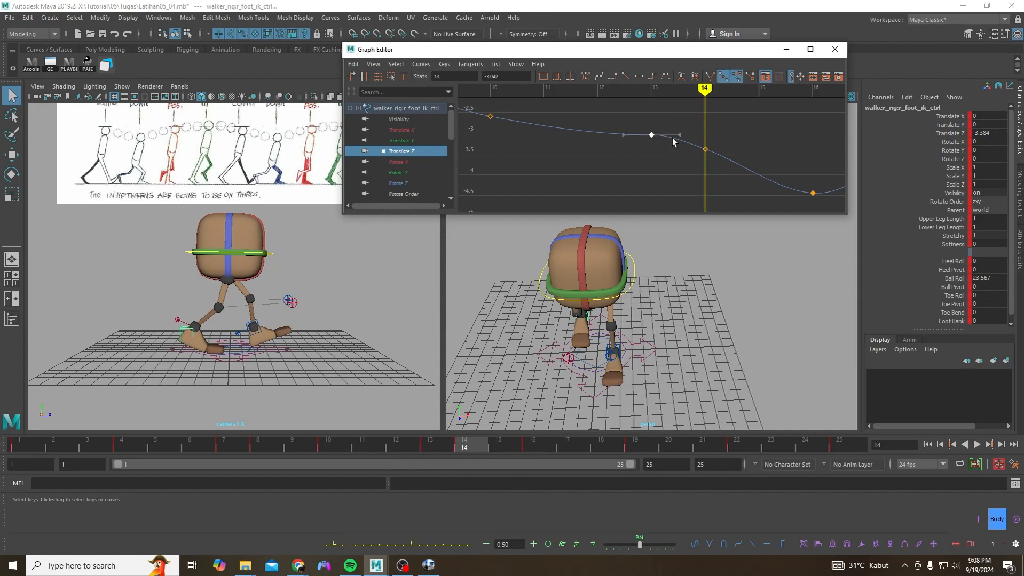
key("Delete")
left_click_drag(398, 447, 526, 450)
scroll(684, 162, "down", 2)
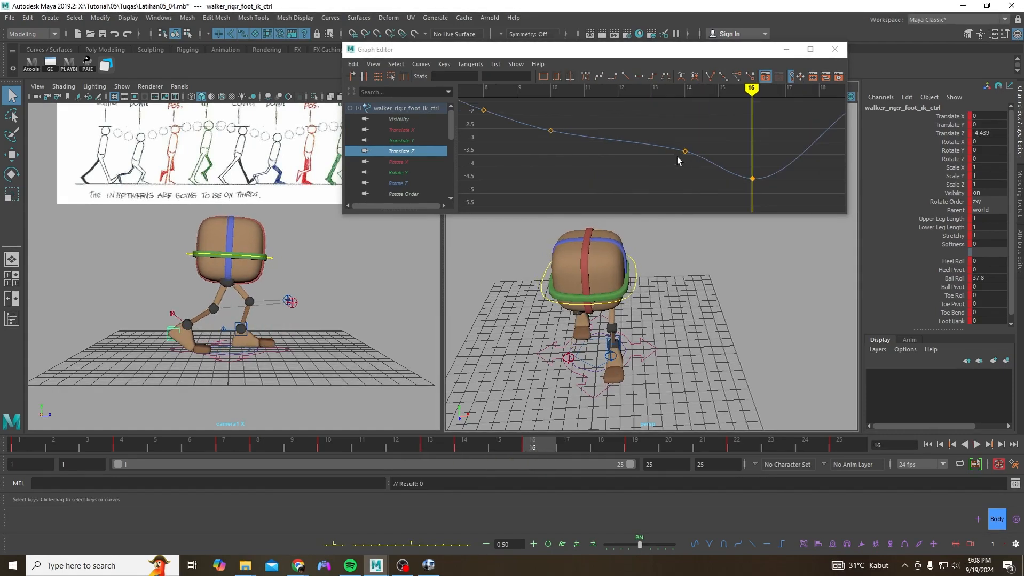
Lower the right foot's Translate Z key at frame 14 to about -3.814, increase Ball Roll there to about 25, and play back the cycle.
left_click(681, 155)
middle_click_drag(681, 155, 679, 168, "shift")
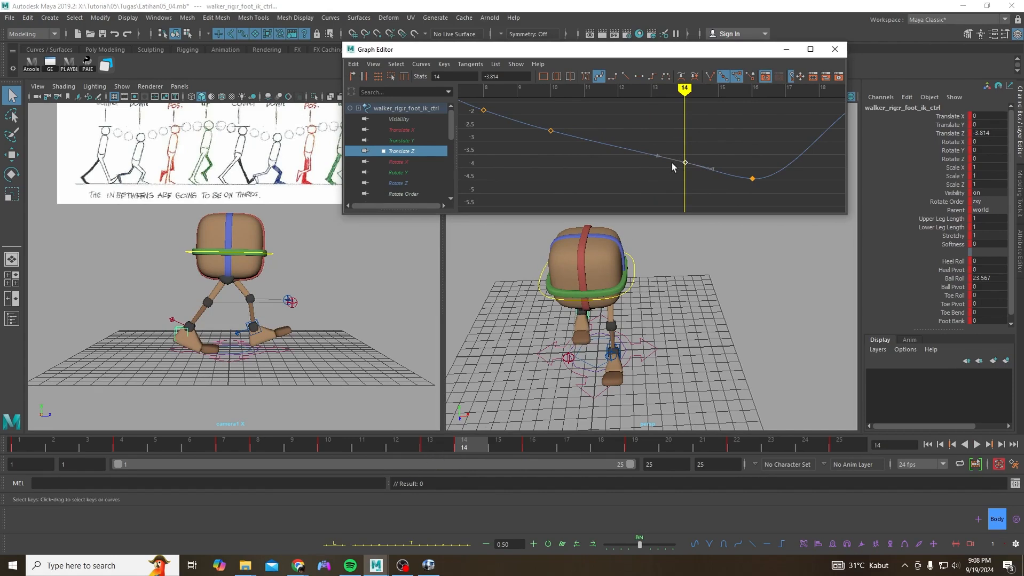
left_click(946, 279)
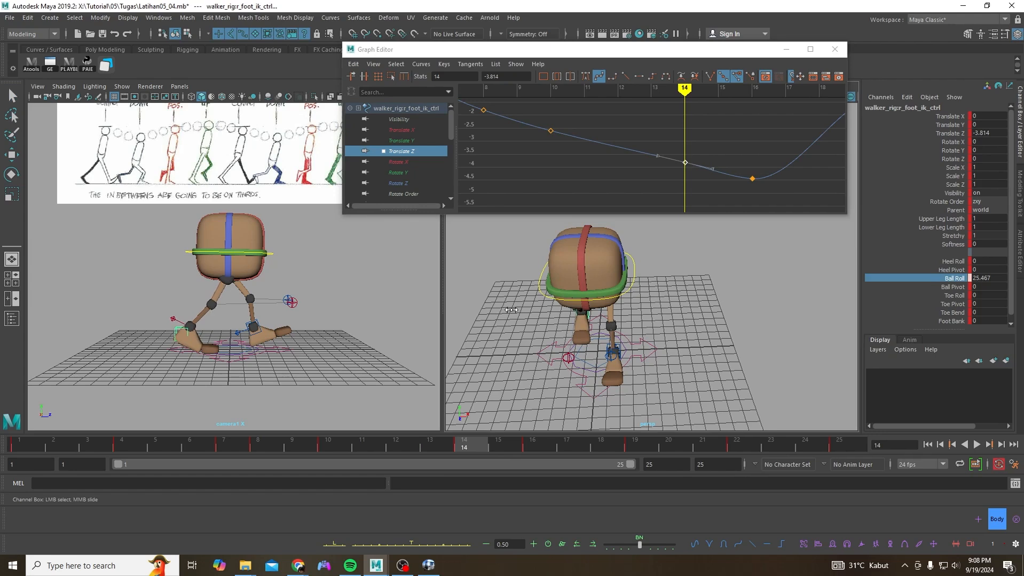
mouse_move(517, 448)
left_mouse_down()
mouse_move(232, 447)
mouse_move(400, 448)
mouse_move(470, 460)
mouse_move(146, 457)
left_mouse_up()
key("alt+v")
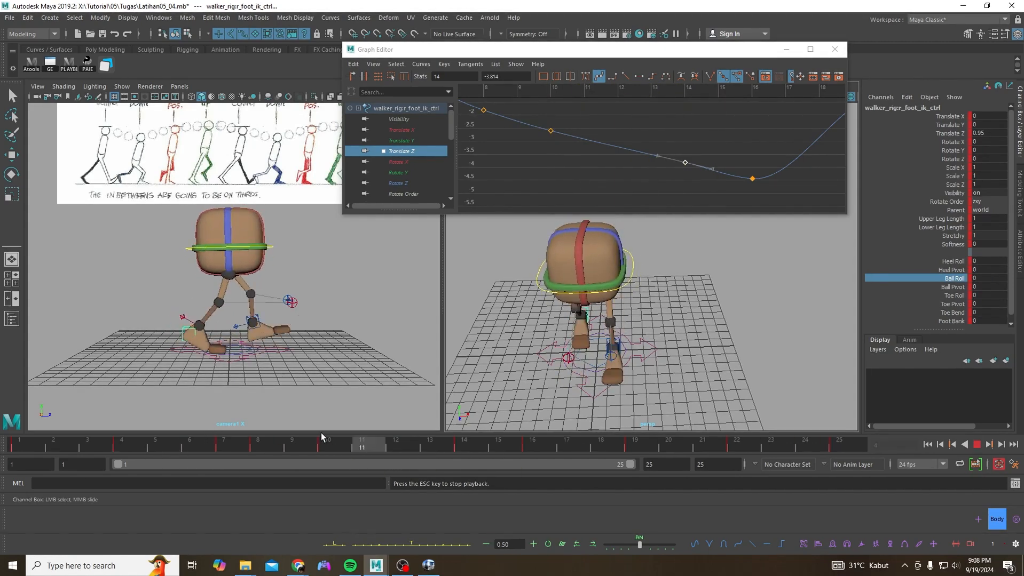
Raise the right foot's Translate Z key at frame 16 to about -4.173 and play back the cycle to check the motion.
key("Escape")
mouse_move(339, 453)
left_mouse_down()
mouse_move(589, 467)
mouse_move(484, 458)
mouse_move(526, 458)
left_mouse_up()
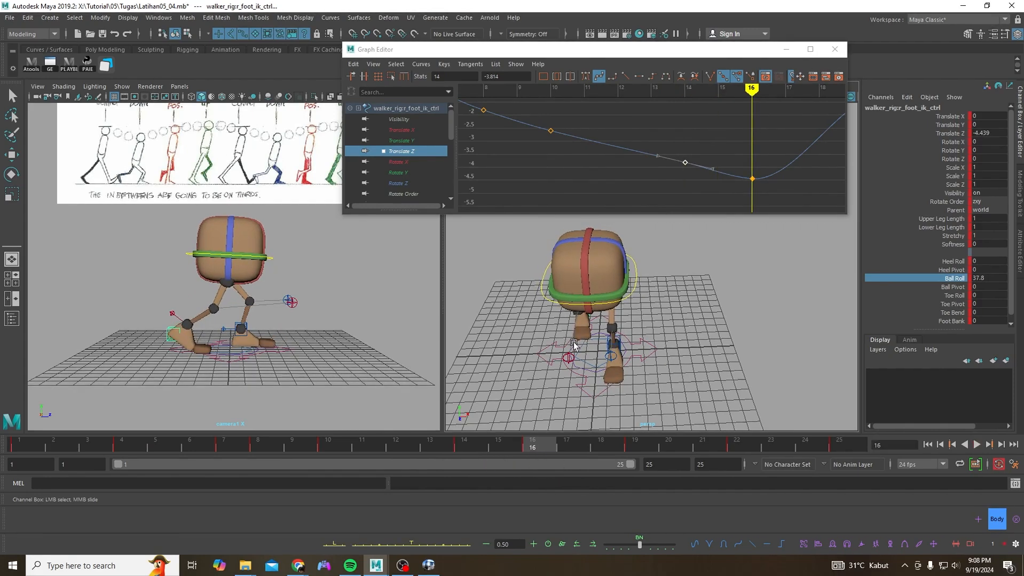
left_click_drag(539, 363, 648, 337, "alt")
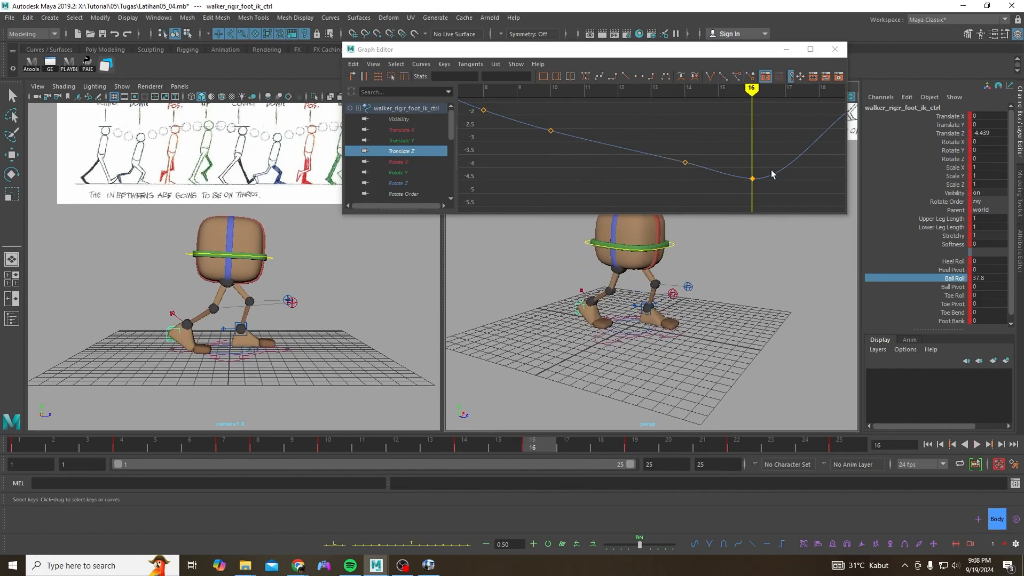
left_click_drag(735, 160, 762, 192)
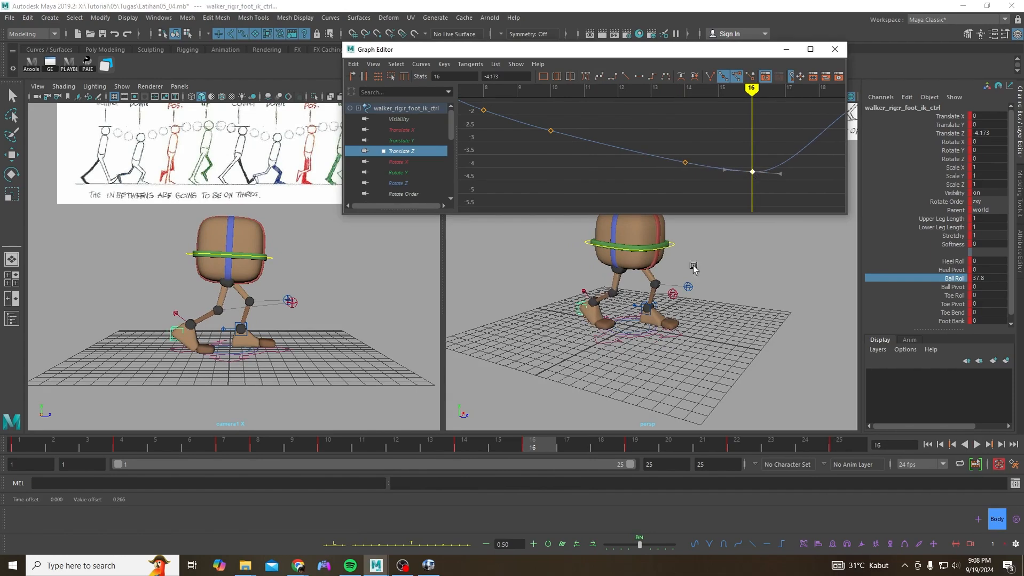
left_click(491, 452)
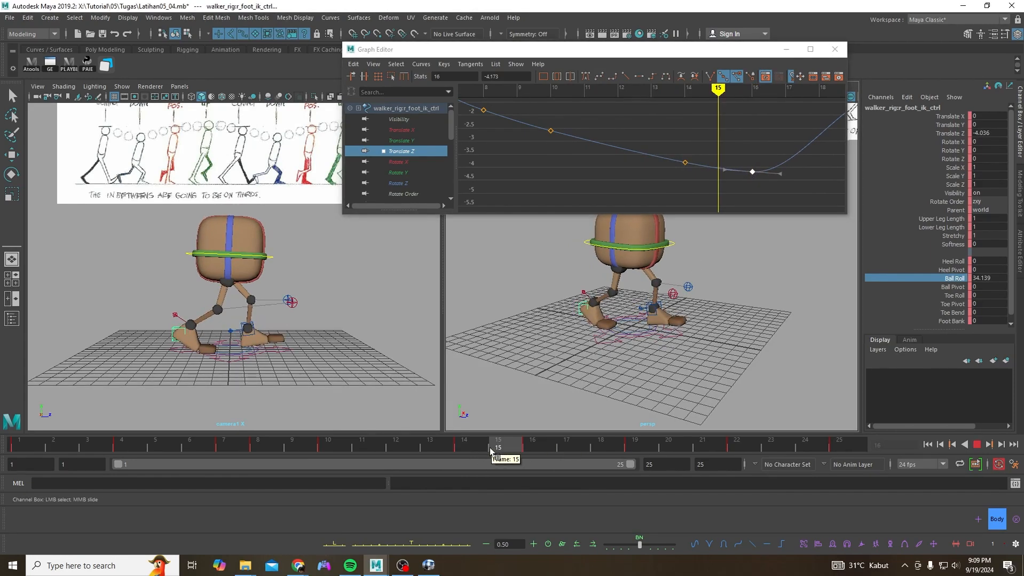
mouse_move(490, 451)
left_mouse_down()
mouse_move(534, 448)
mouse_move(473, 442)
mouse_move(502, 446)
left_mouse_up()
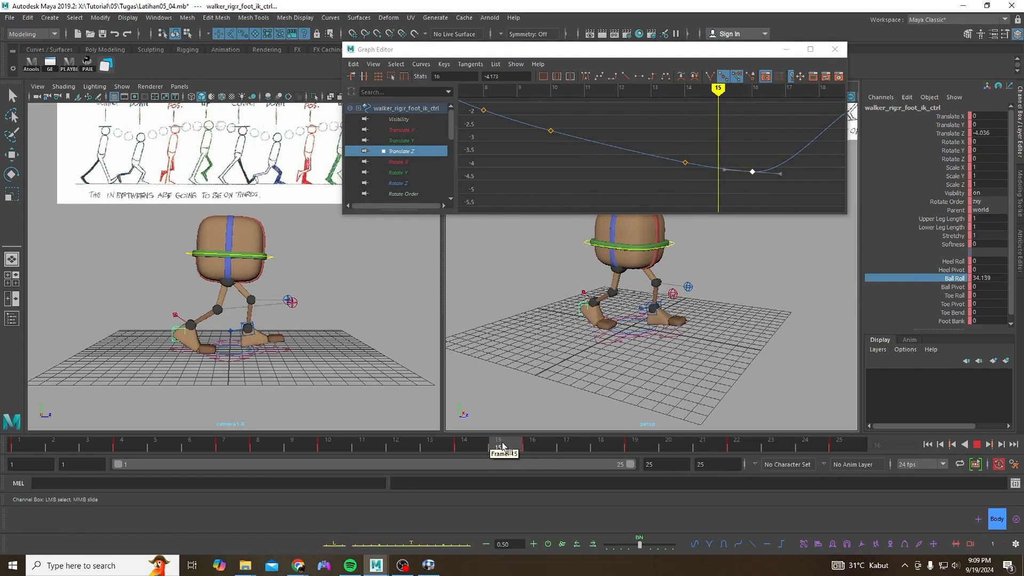
key("alt+v")
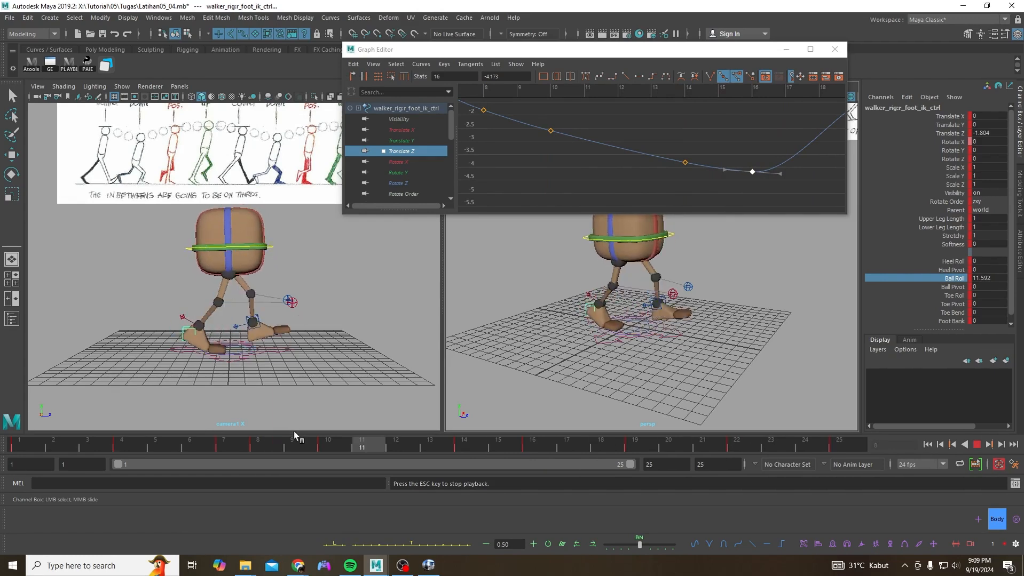
left_click(211, 442)
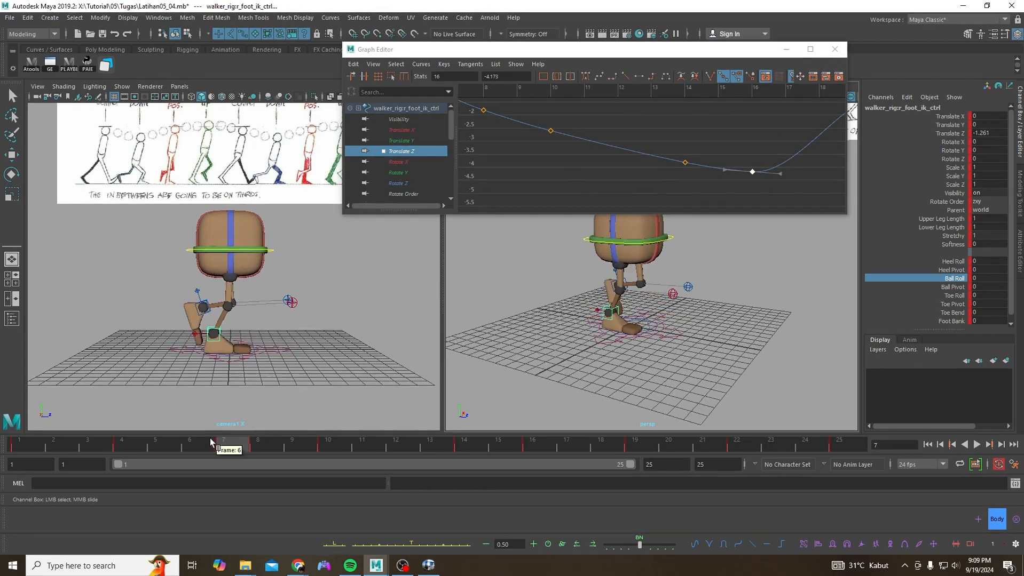
Raise the right foot's Translate Z key at frame 10 to about -2.595.
mouse_move(211, 442)
left_mouse_down()
mouse_move(367, 457)
mouse_move(315, 454)
mouse_move(330, 455)
left_mouse_up()
key("a")
left_click_drag(573, 123, 591, 142)
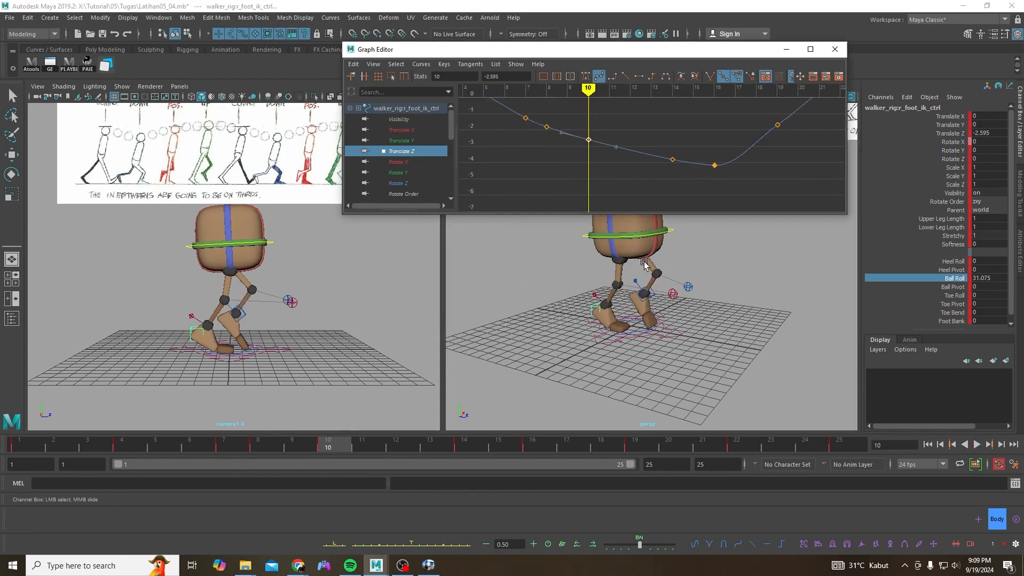
left_click(520, 252)
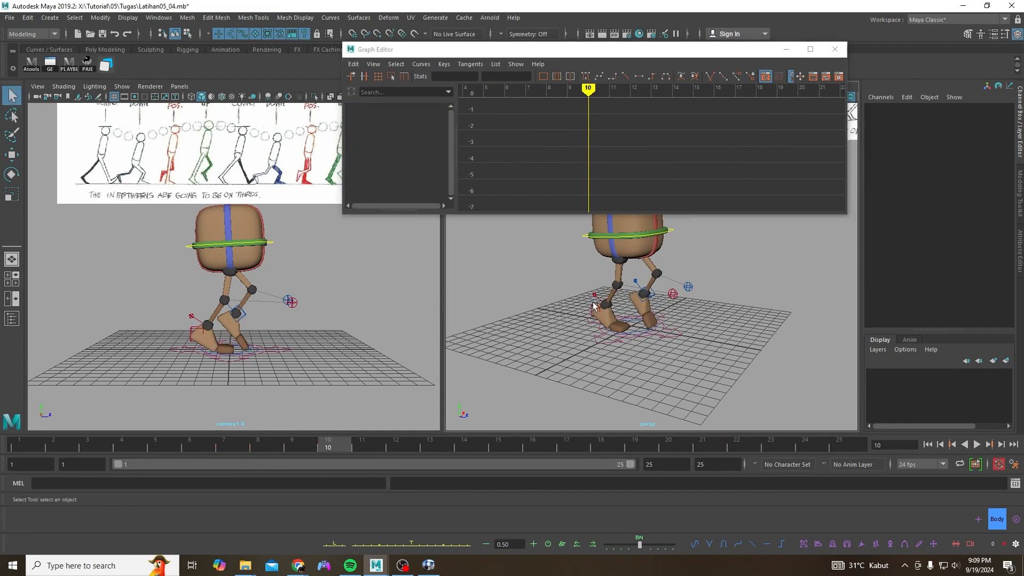
Reduce the right foot's Ball Roll at frame 10 to about 27 and key an adjusted Ball Roll at frame 11.
left_click(594, 306)
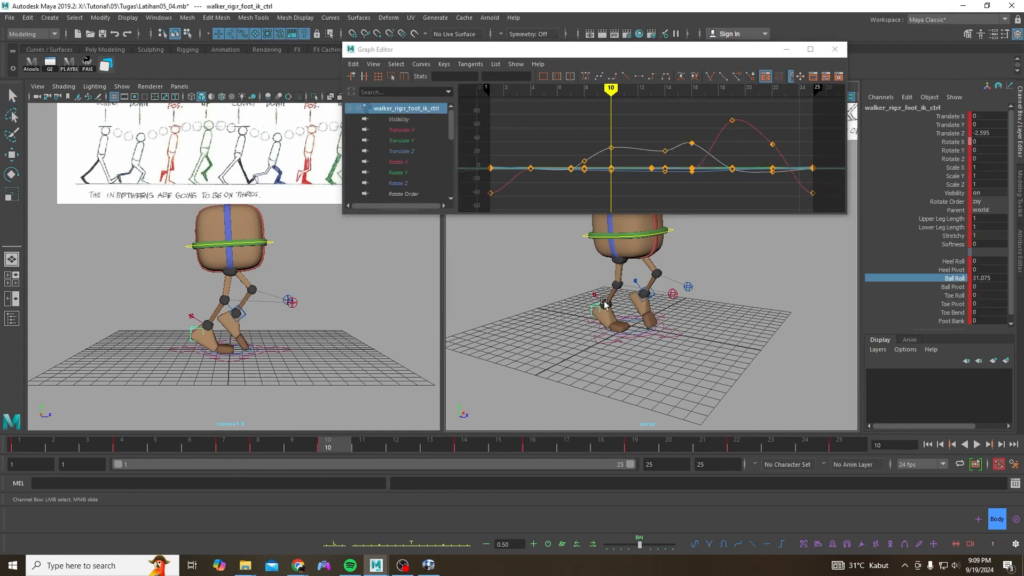
key("comma")
key("period")
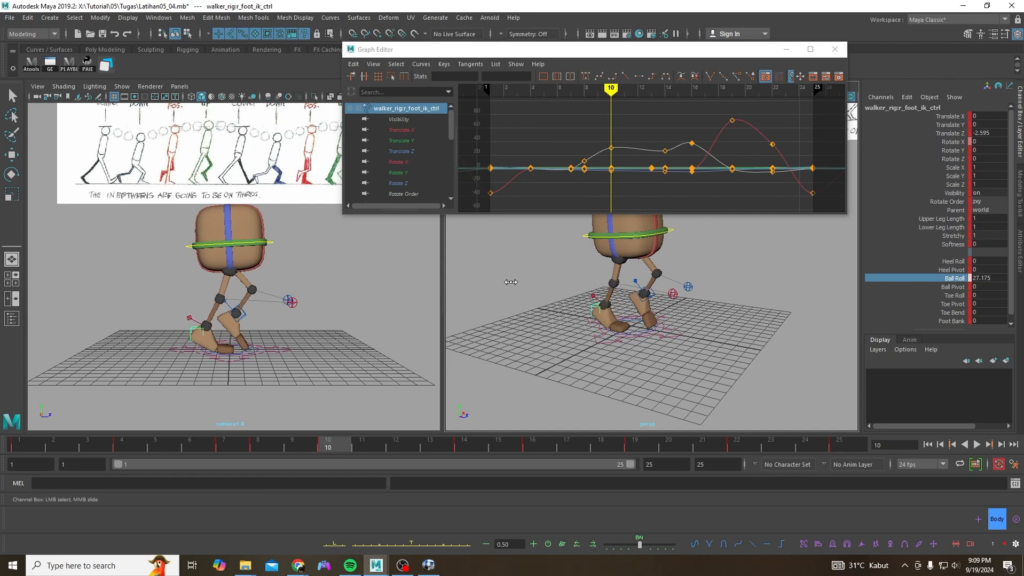
key("alt+v")
key("alt+period")
middle_click_drag(488, 322, 481, 316)
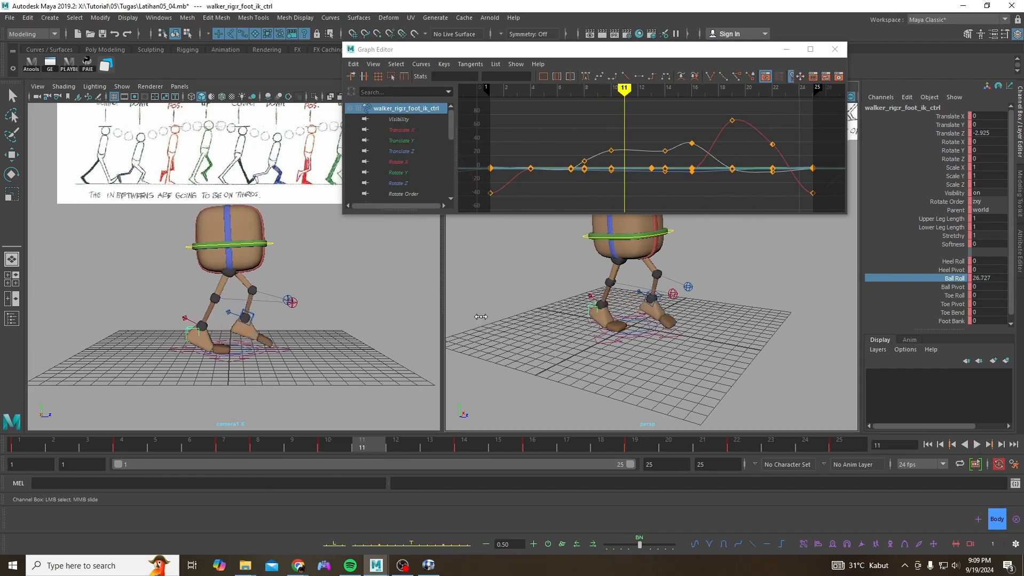
Step through to frame 16 and reduce the right foot's Ball Roll there to about 34.5.
key("alt+comma")
key("alt+period")
key("alt+period")
key("alt+period")
key("alt+period")
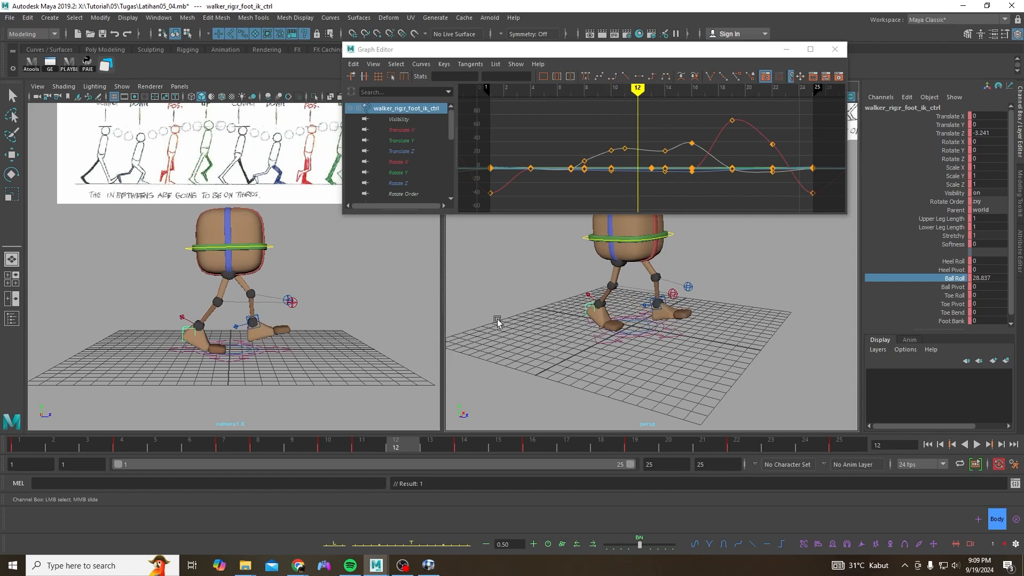
key("alt+period")
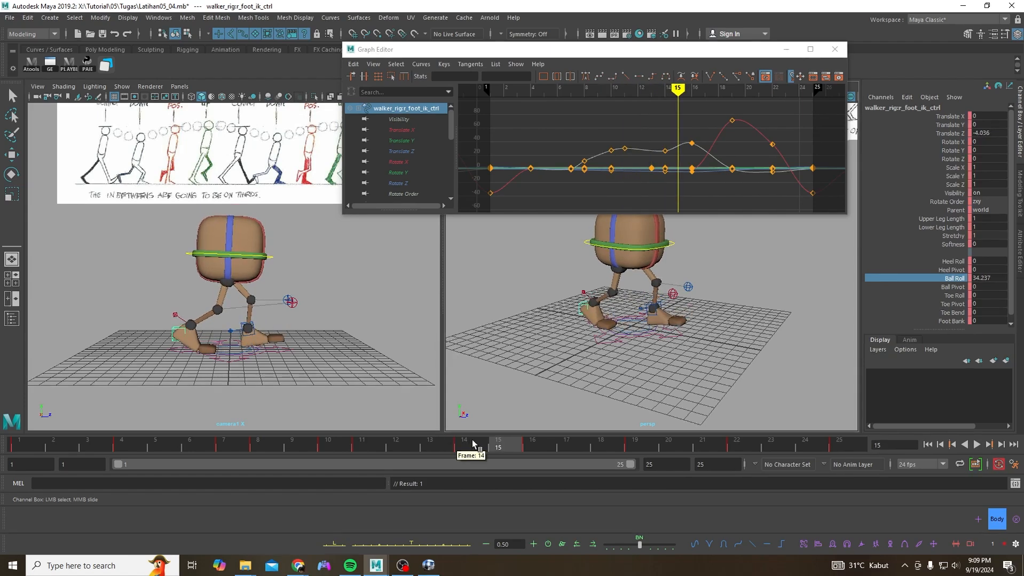
key("alt+comma")
key("alt+period")
key("alt+period")
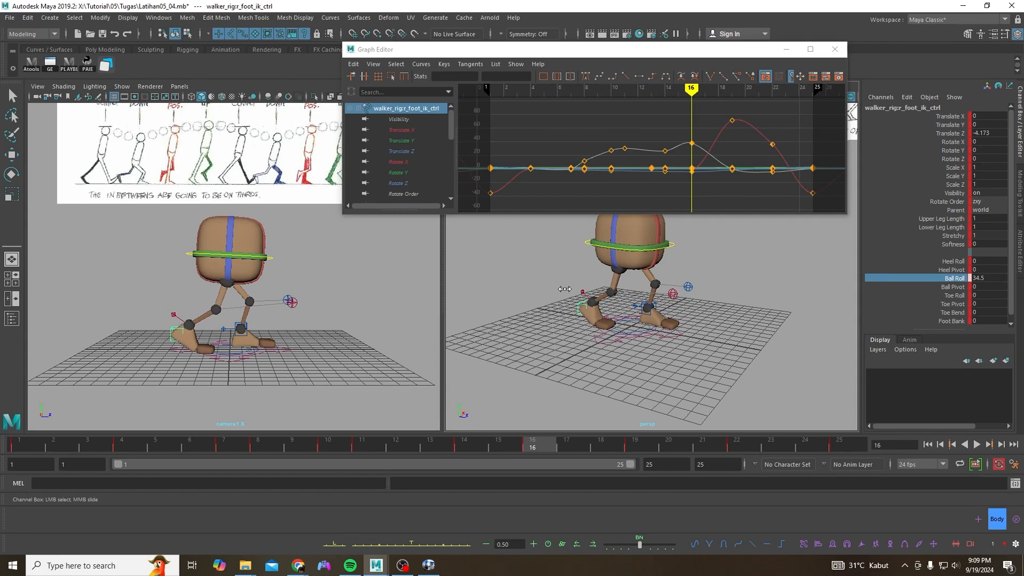
Step through the frames around 16, scrub frames 7 to 12, and play back the walk from another angle to check the right foot.
key("alt+comma")
key("alt+comma")
key("alt+period")
key("alt+period")
key("alt+period")
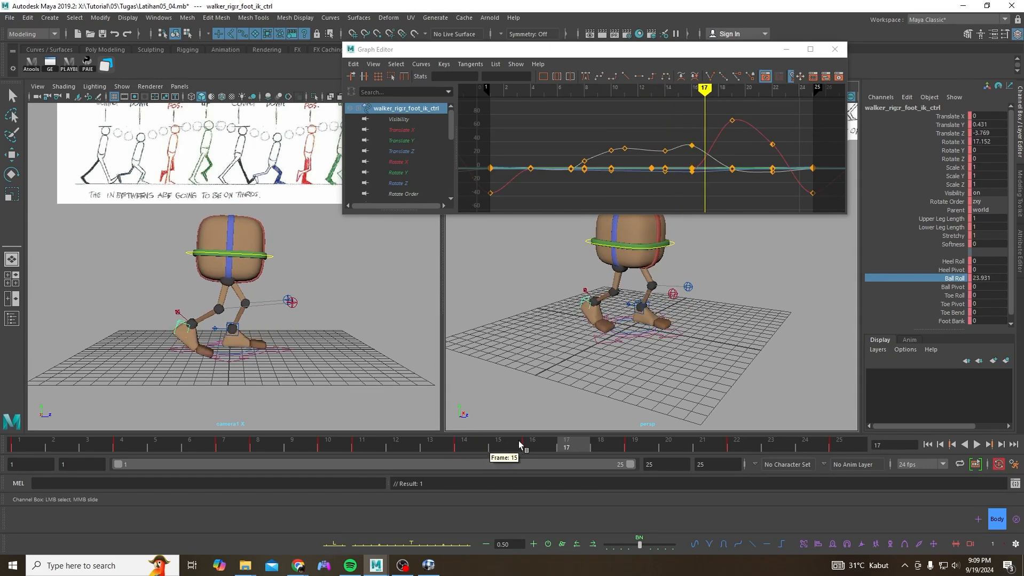
left_click(514, 446)
key("alt+v")
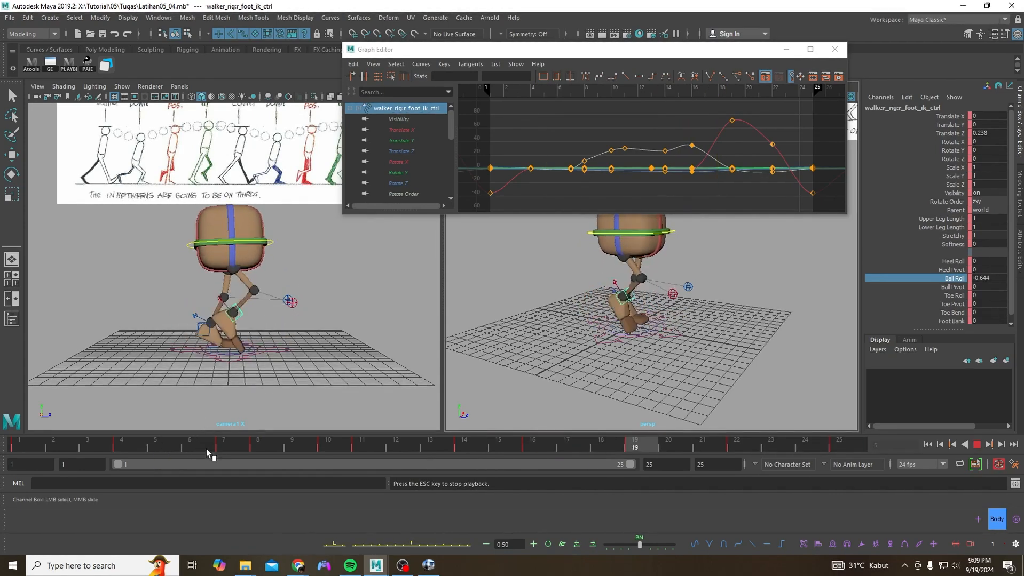
mouse_move(223, 449)
left_mouse_down()
mouse_move(341, 460)
mouse_move(313, 454)
mouse_move(358, 451)
mouse_move(306, 448)
mouse_move(412, 451)
left_mouse_up()
key("alt+v")
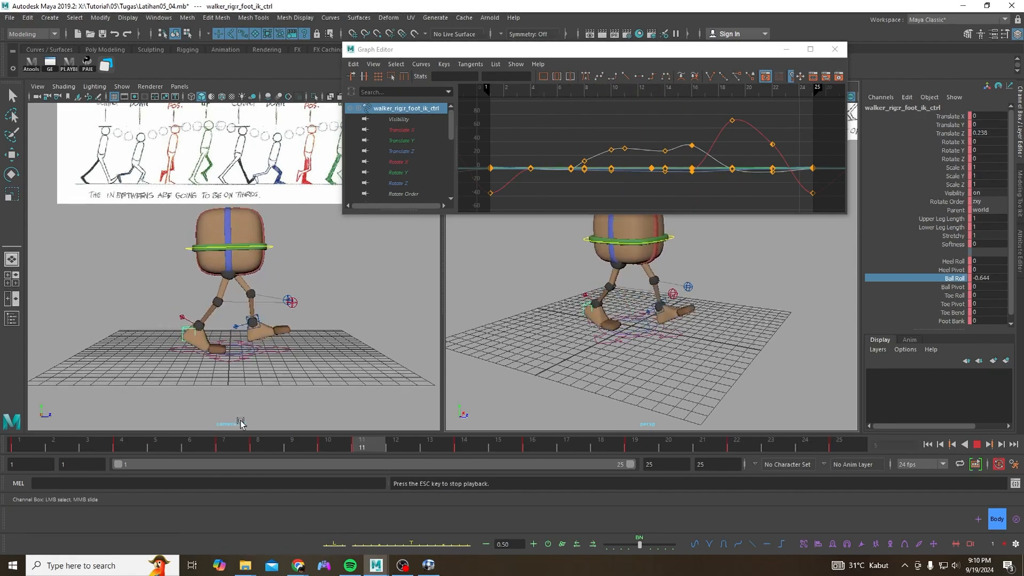
left_click_drag(781, 355, 686, 359, "alt")
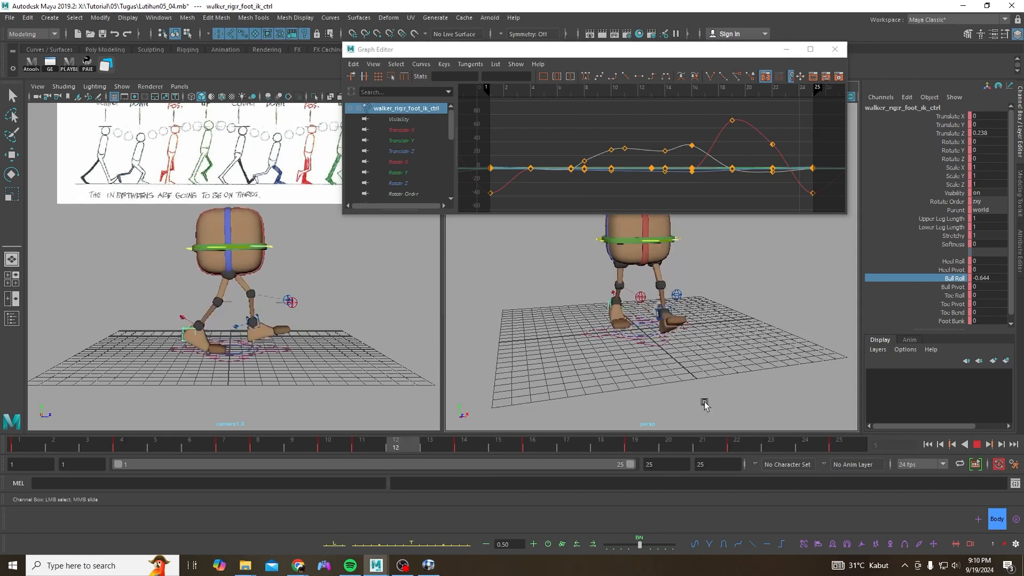
Reduce the right foot's Ball Roll at frame 16 to about 29.8, key it at frame 15, and review the looping playback.
left_click(498, 443)
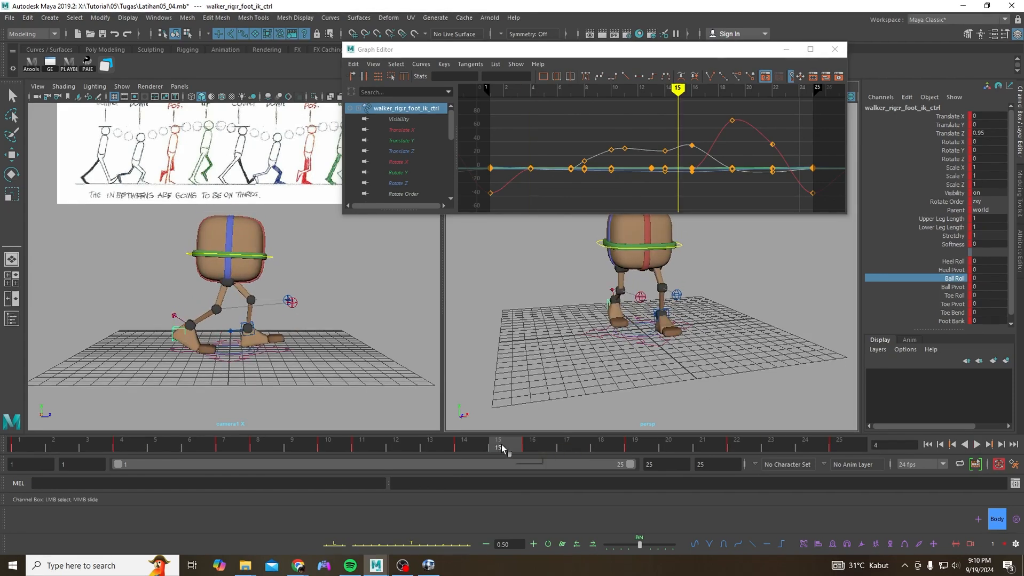
mouse_move(516, 448)
left_mouse_down()
mouse_move(608, 450)
mouse_move(448, 446)
mouse_move(533, 450)
left_mouse_up()
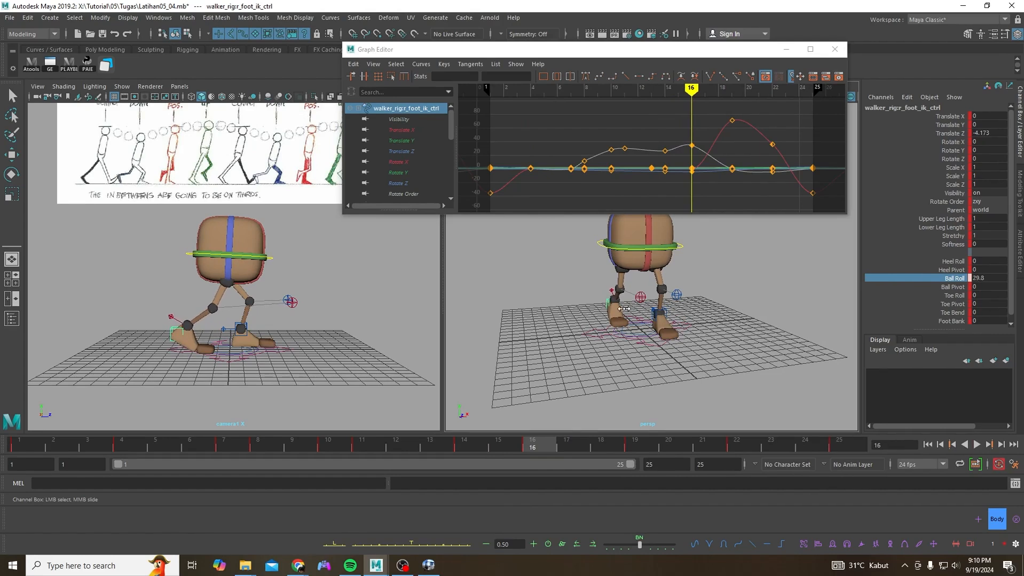
mouse_move(480, 450)
left_mouse_down()
mouse_move(610, 449)
mouse_move(315, 446)
left_mouse_up()
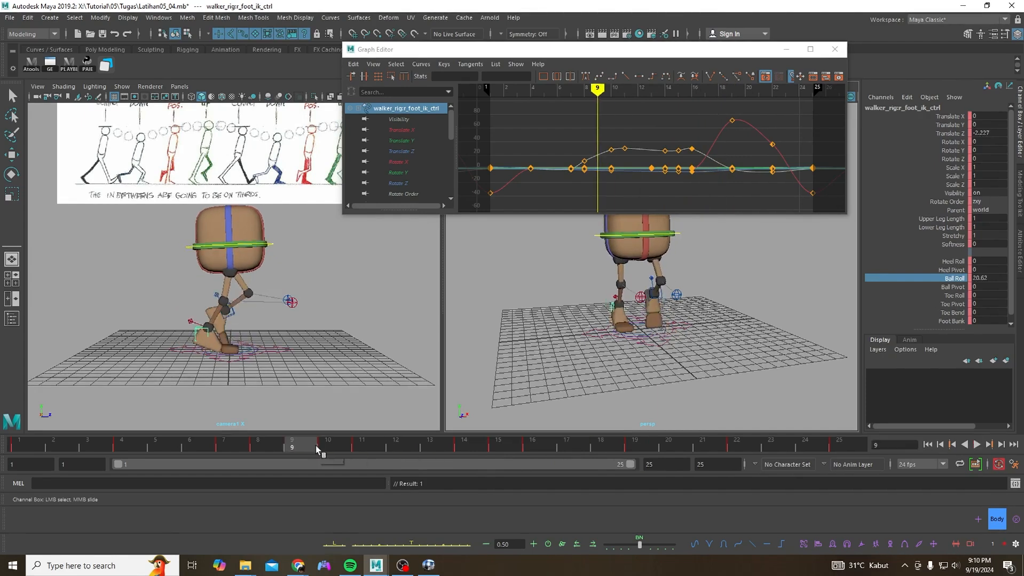
key("alt+v")
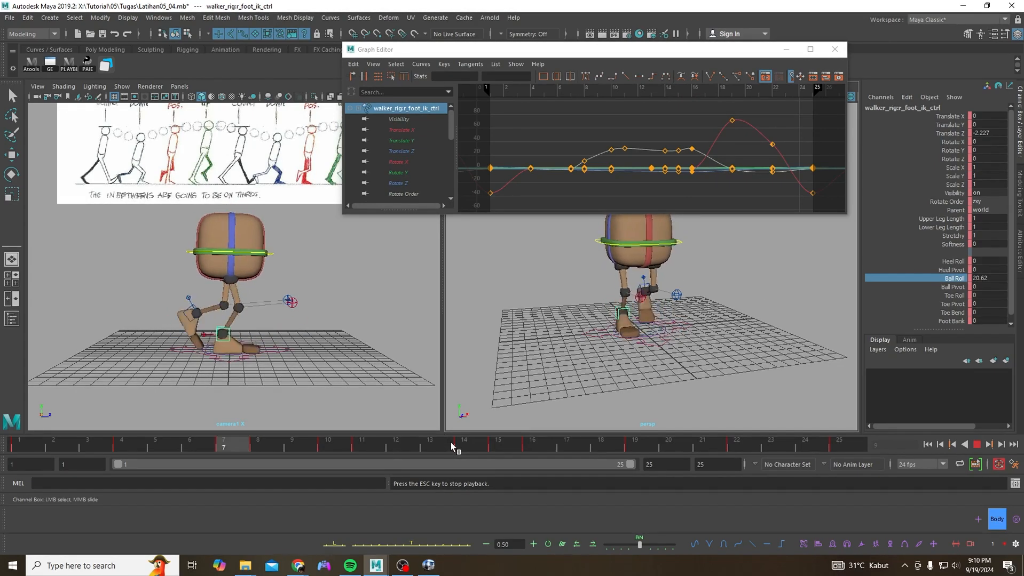
left_click(539, 356)
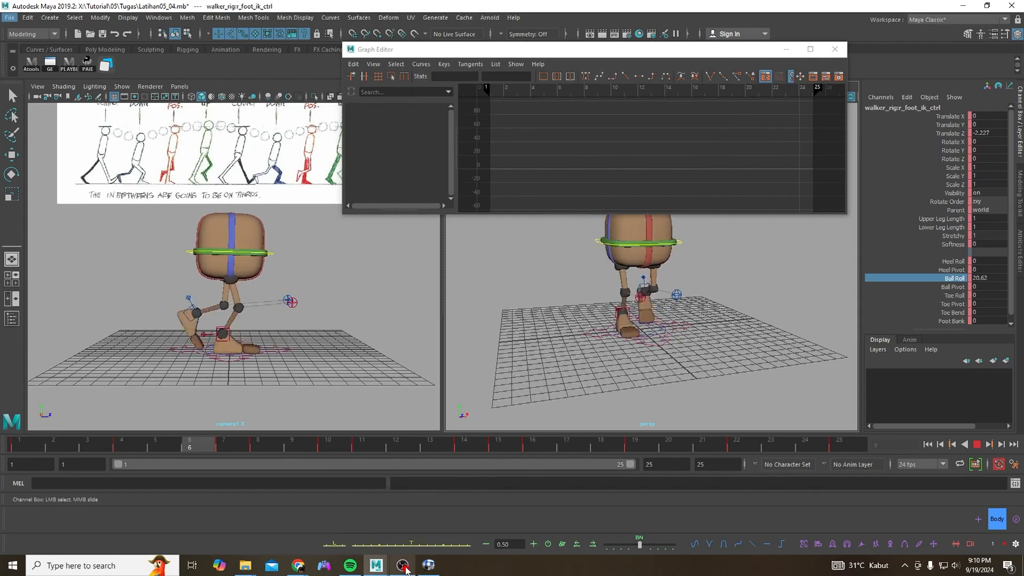
mouse_move(404, 569)
left_click_drag(621, 343, 580, 352, "alt")
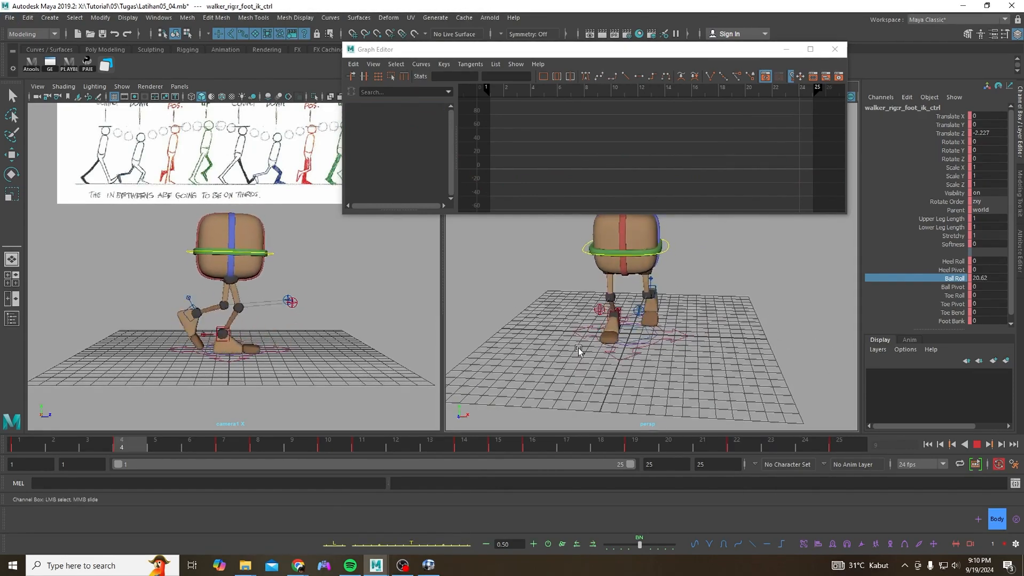
middle_click_drag(586, 332, 594, 369, "alt")
left_click_drag(594, 369, 625, 349, "alt")
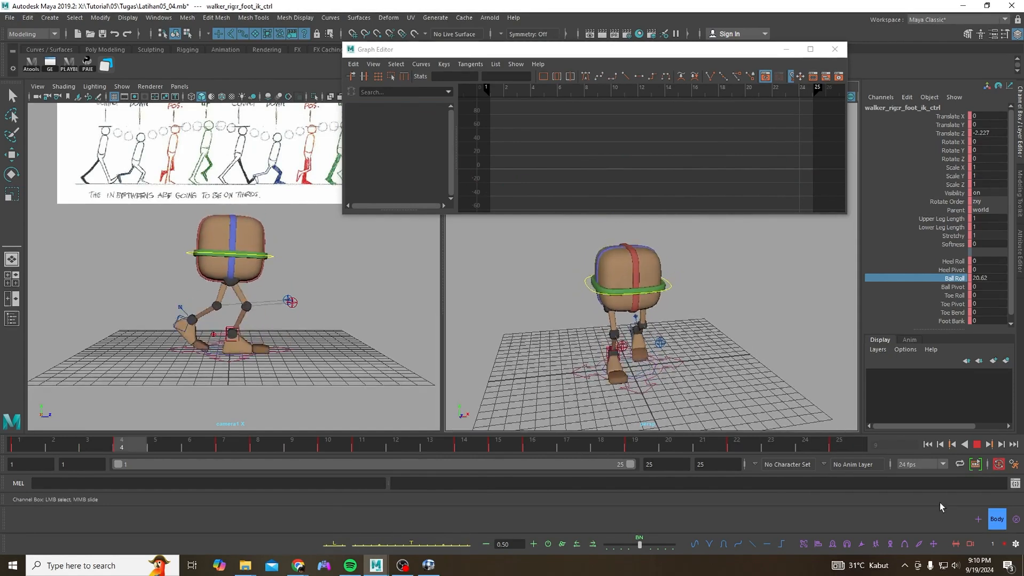
Stop the playback, select all the body controls, and set a key on them at frame 24.
key("alt+v")
left_click(997, 520)
left_click(837, 447)
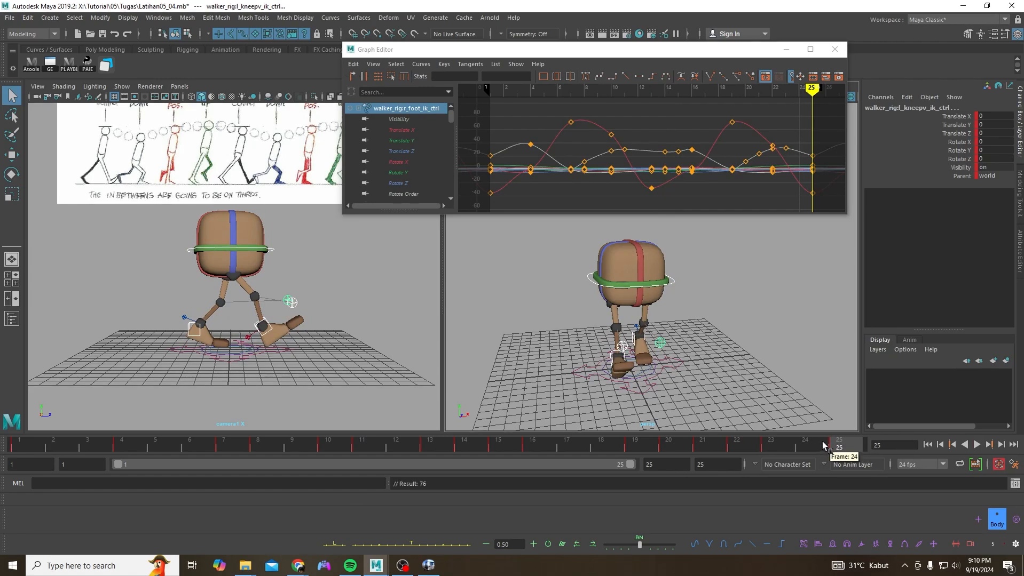
left_click(806, 446)
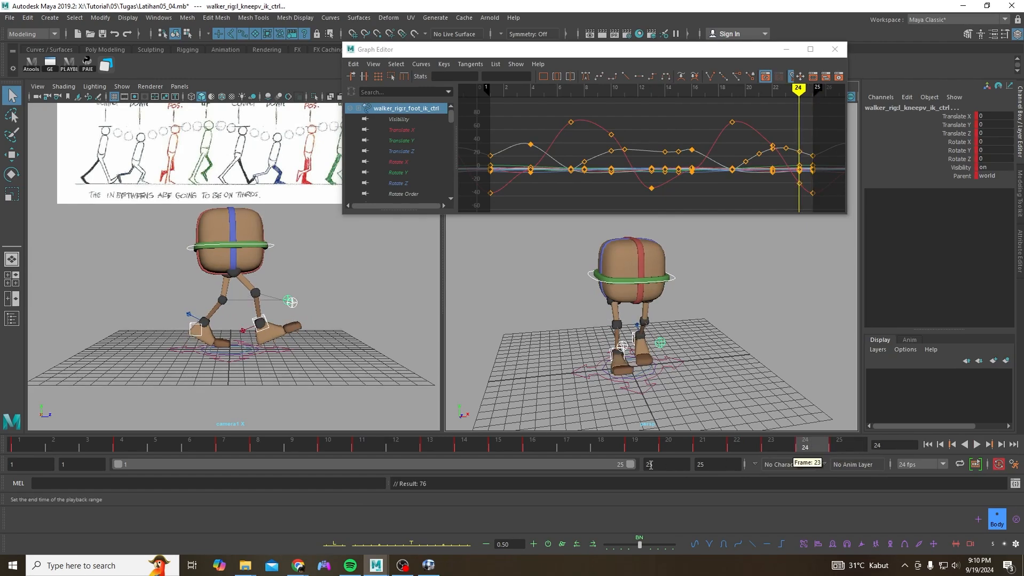
Set both the playback end frame and the animation end frame to 24.
type("24")
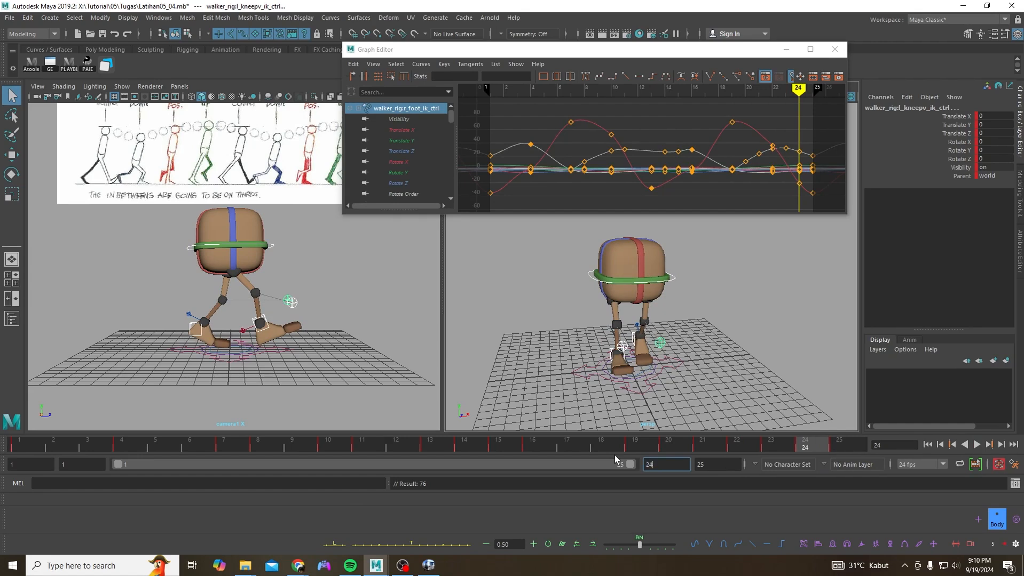
key("Return")
left_click(707, 467)
left_click_drag(707, 467, 626, 470)
type("24")
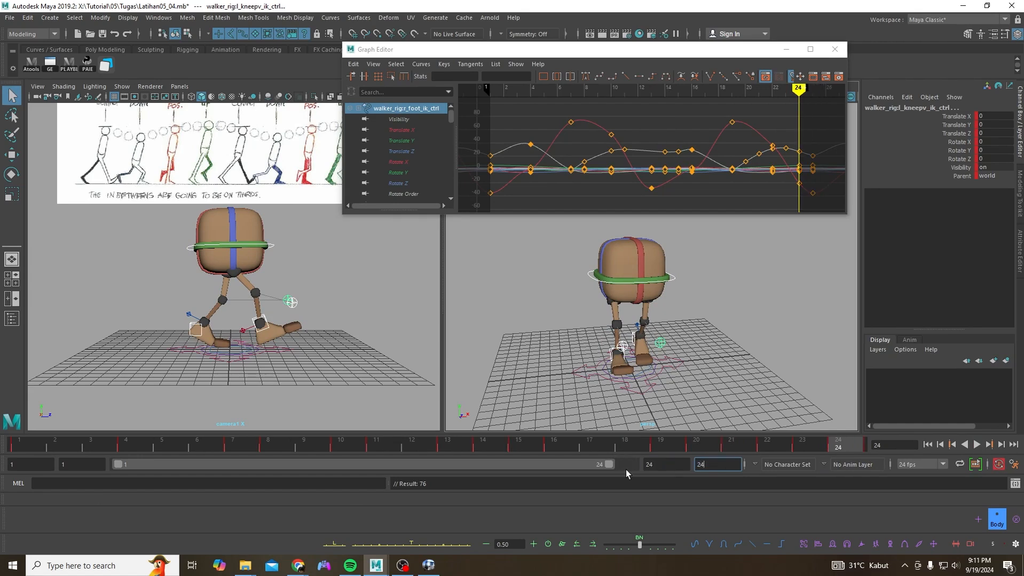
key("Return")
Deselect the controls, play back the shortened walk cycle, and close the Graph Editor to view the loop unobstructed.
left_click(747, 340)
left_click_drag(843, 448, 844, 489)
key("alt+v")
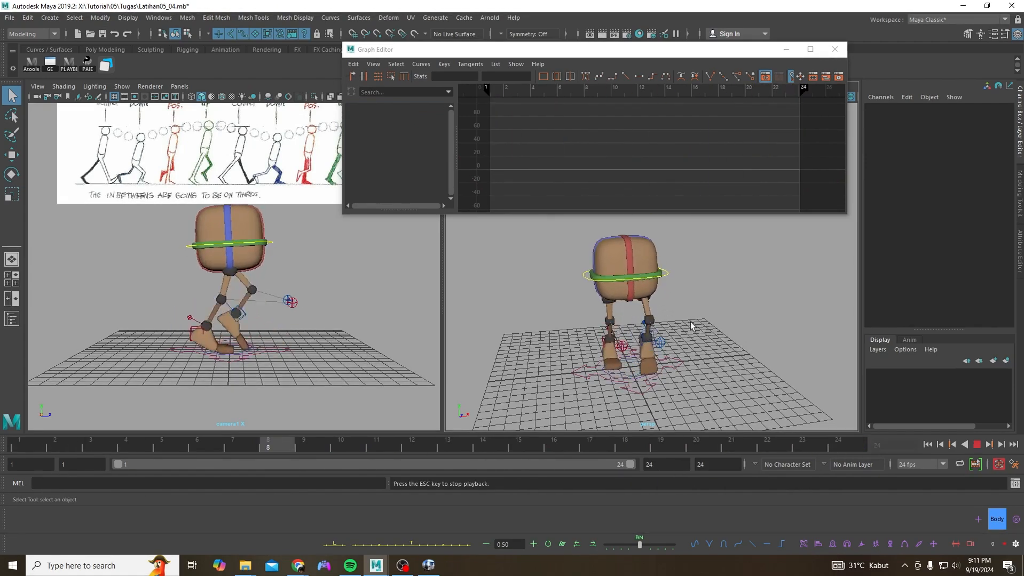
left_click(834, 48)
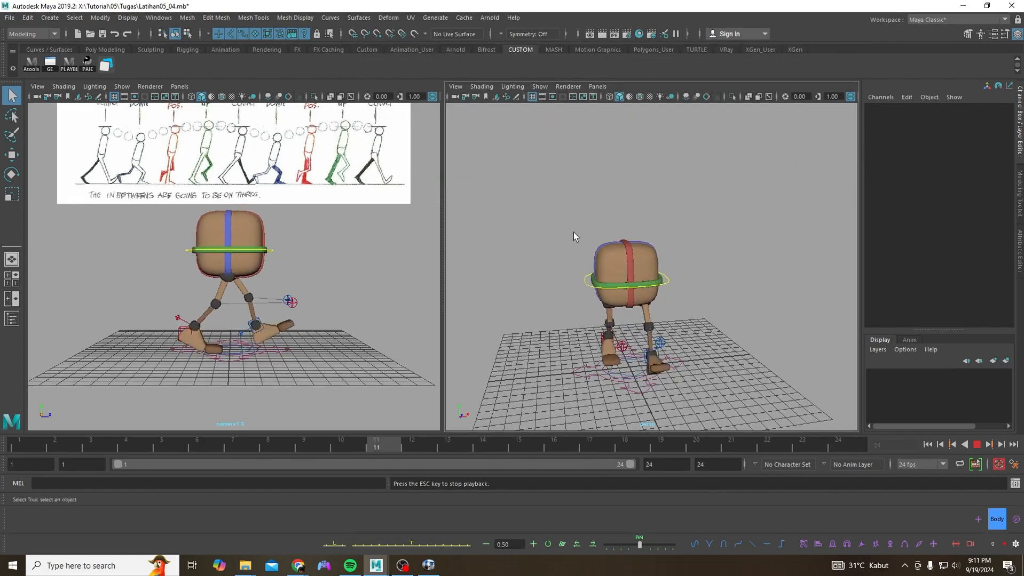
middle_click_drag(573, 232, 546, 262, "alt")
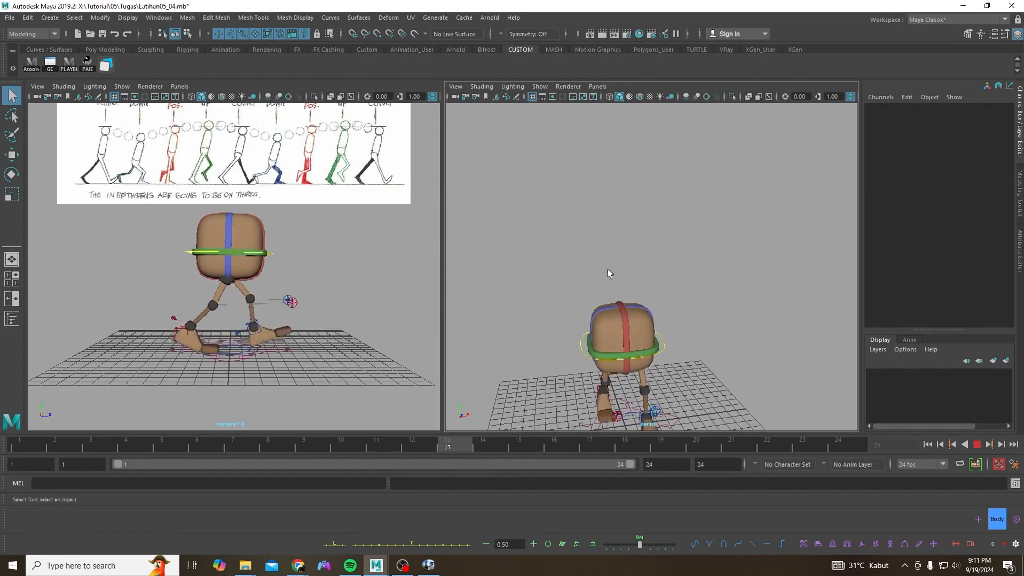